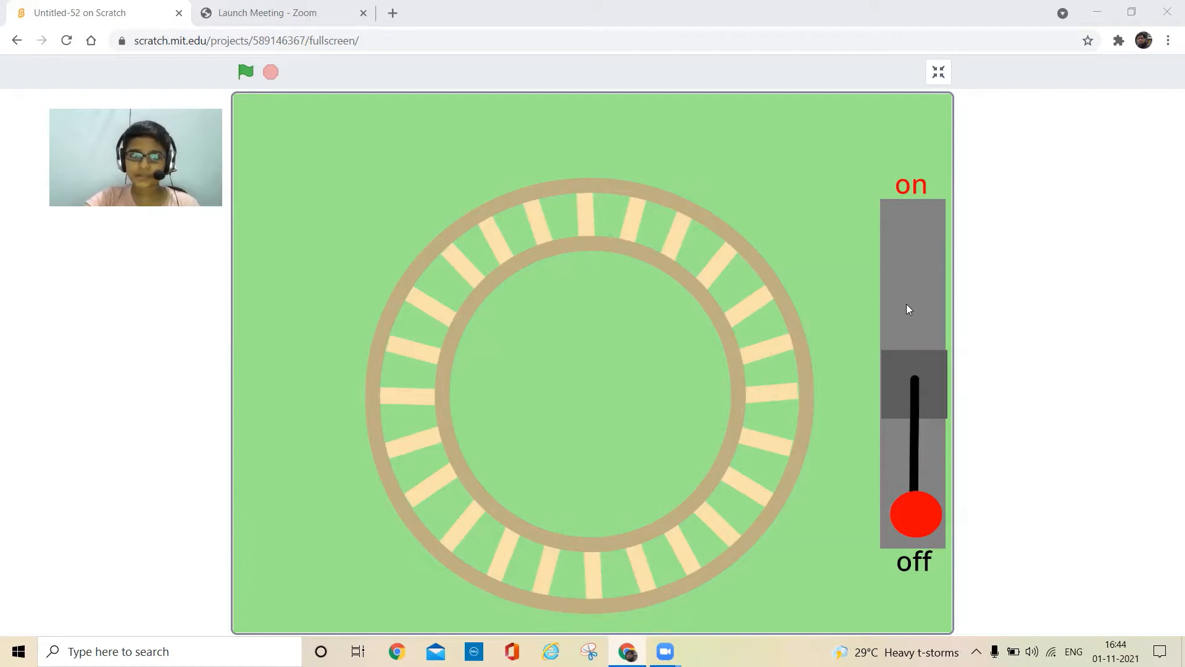
Step: Run the finished train project and operate the on/off lever to watch the train move around the track
click(908, 309)
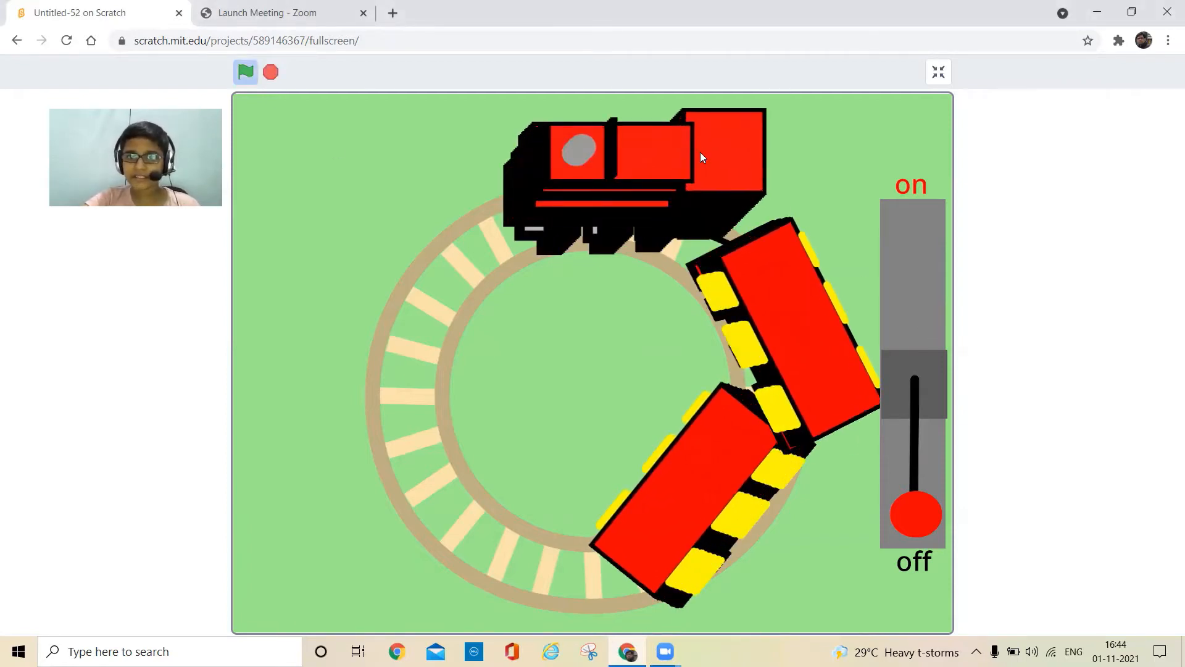
click(915, 285)
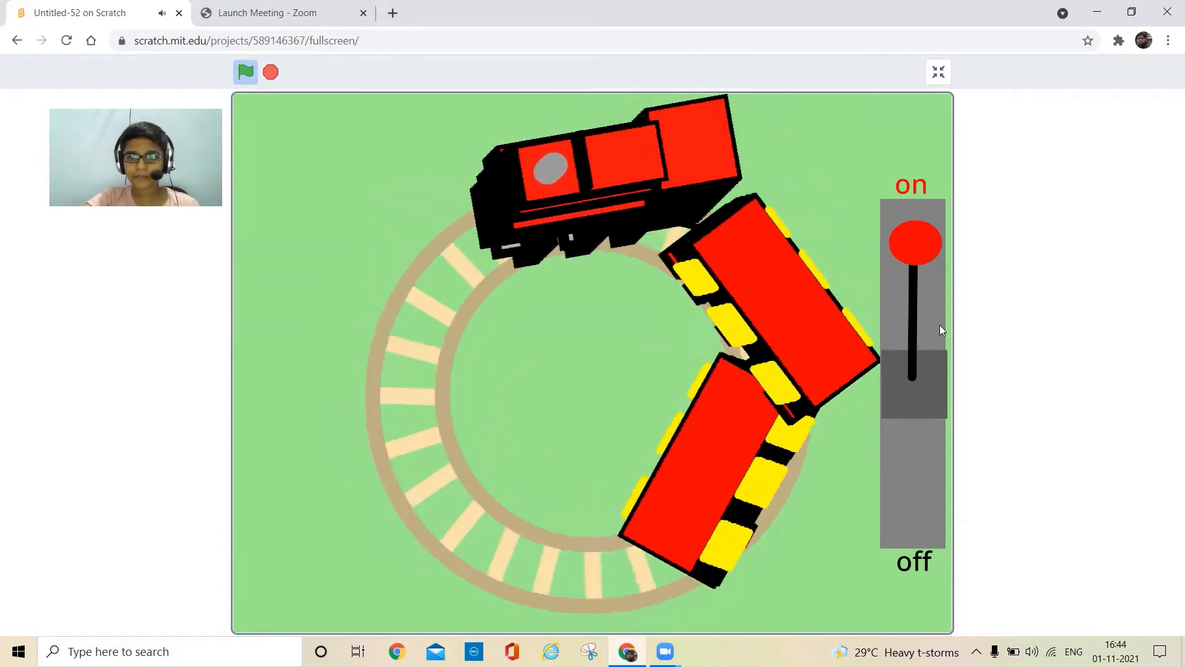
click(933, 330)
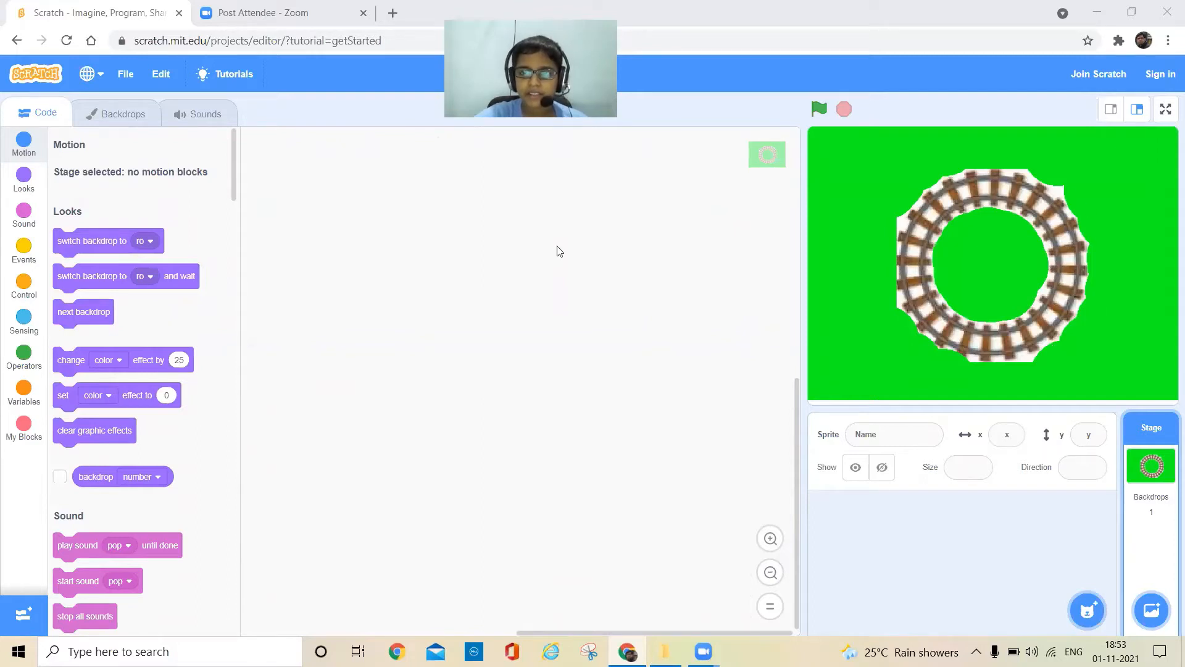
Step: Paint a new sprite and draw a small black rectangle about 32 wide near the centre of its costume canvas
mouse_move(1088, 610)
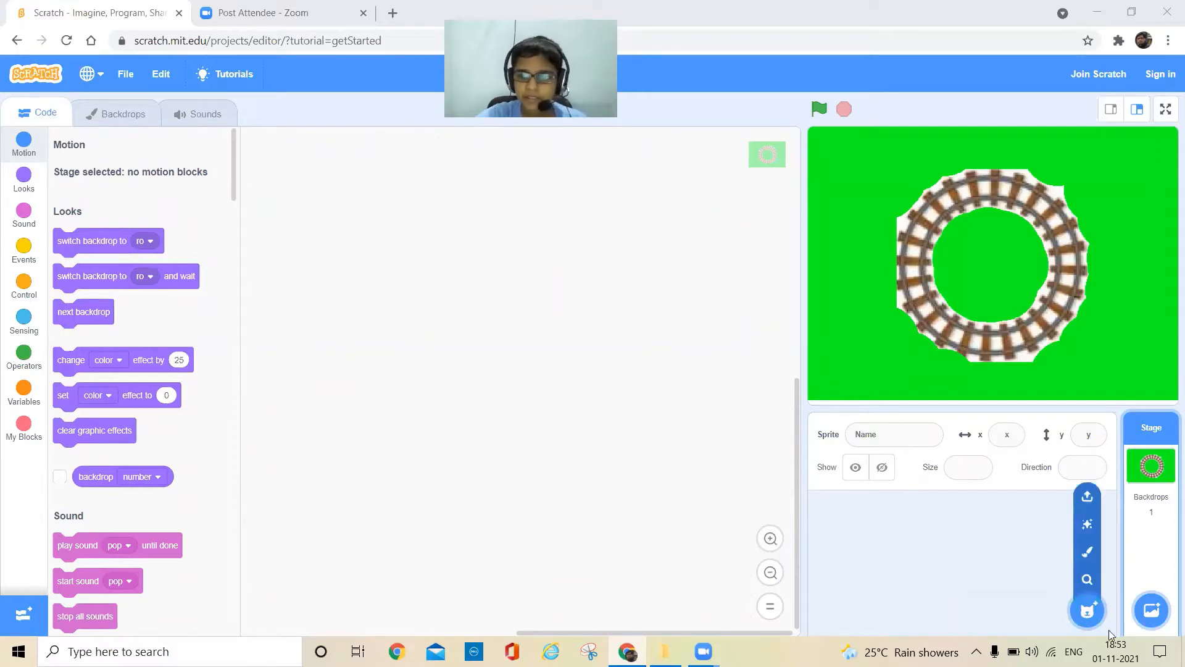
click(1088, 555)
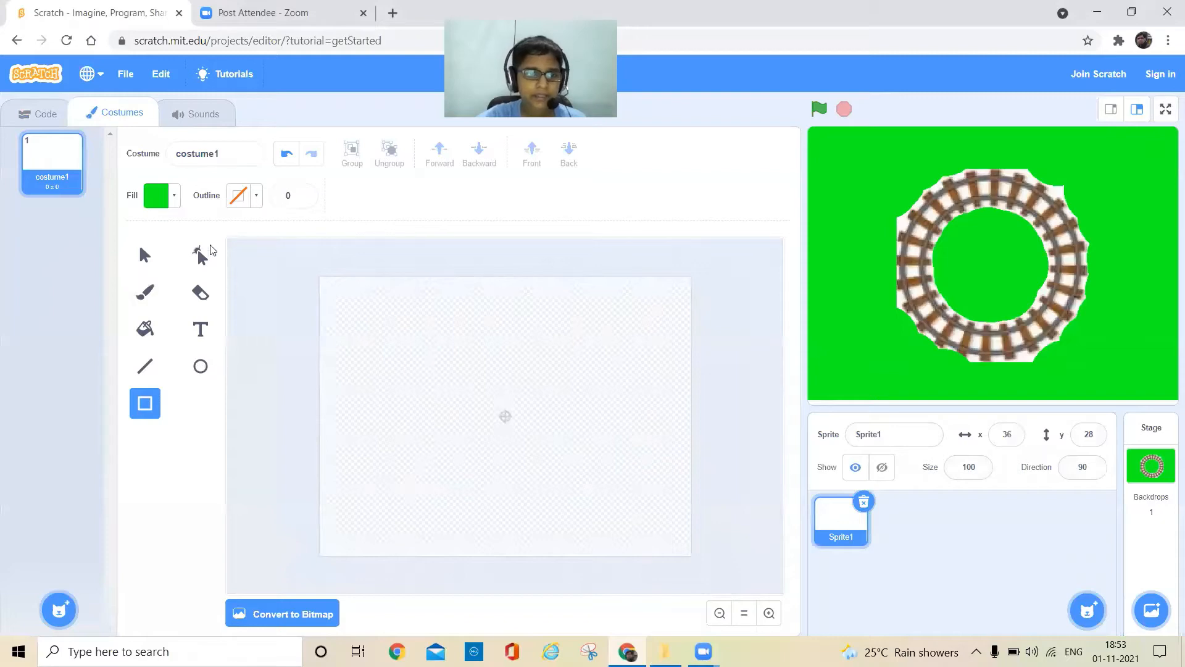
click(174, 196)
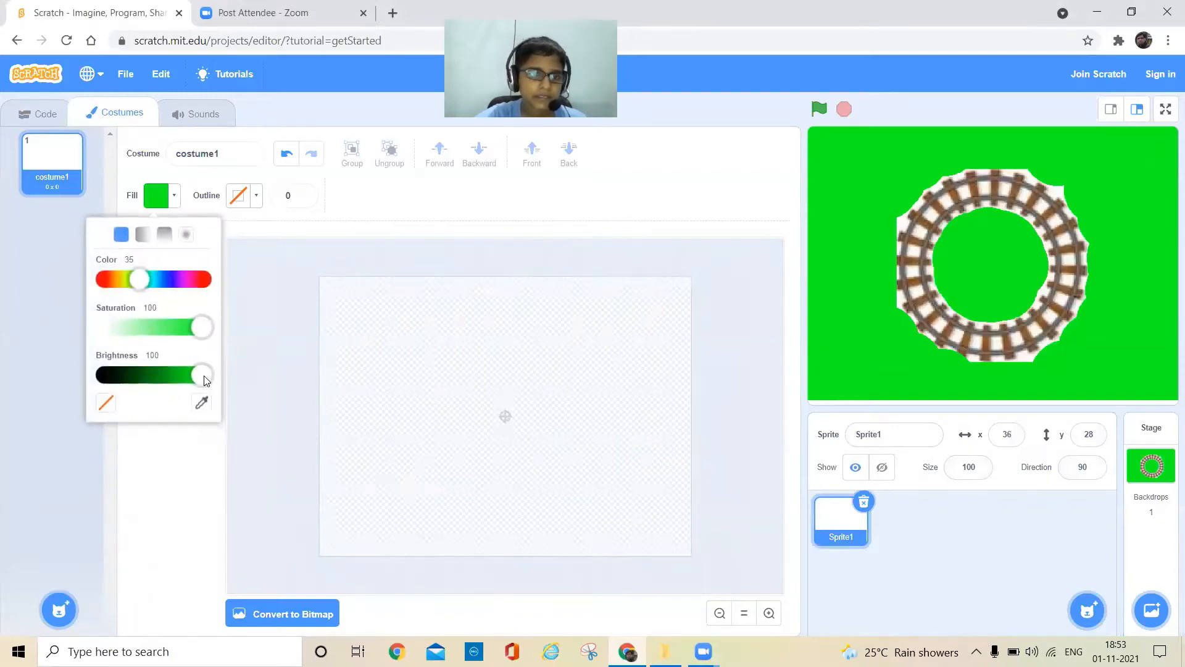
drag(204, 377, 103, 391)
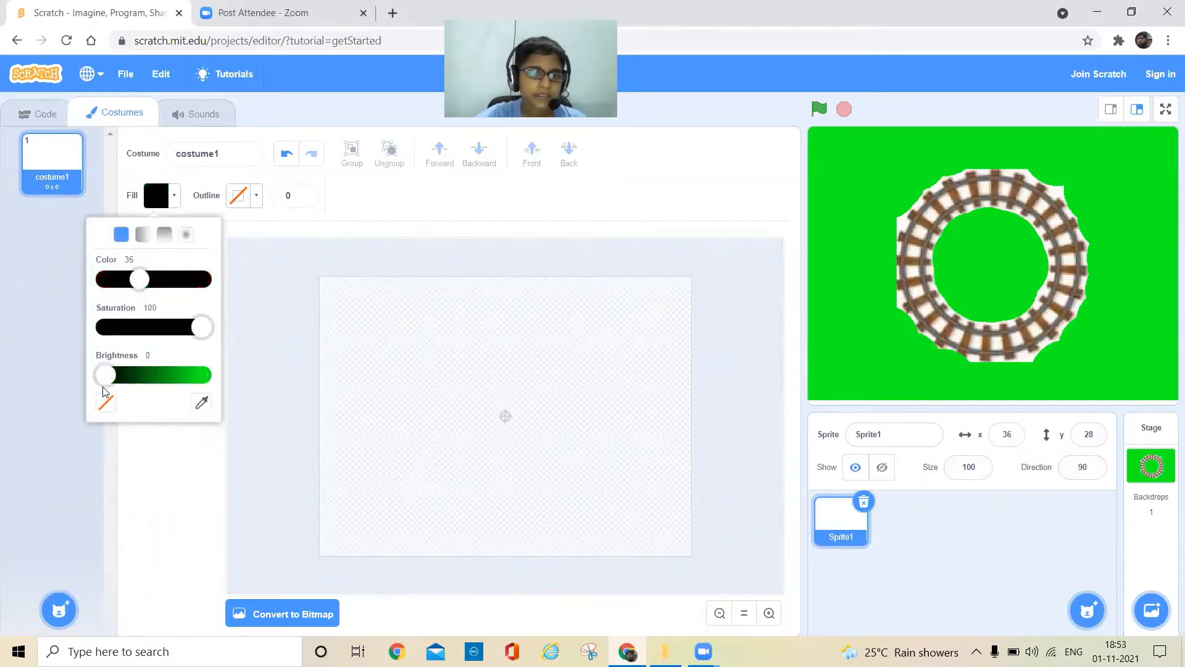
click(467, 404)
drag(468, 400, 486, 406)
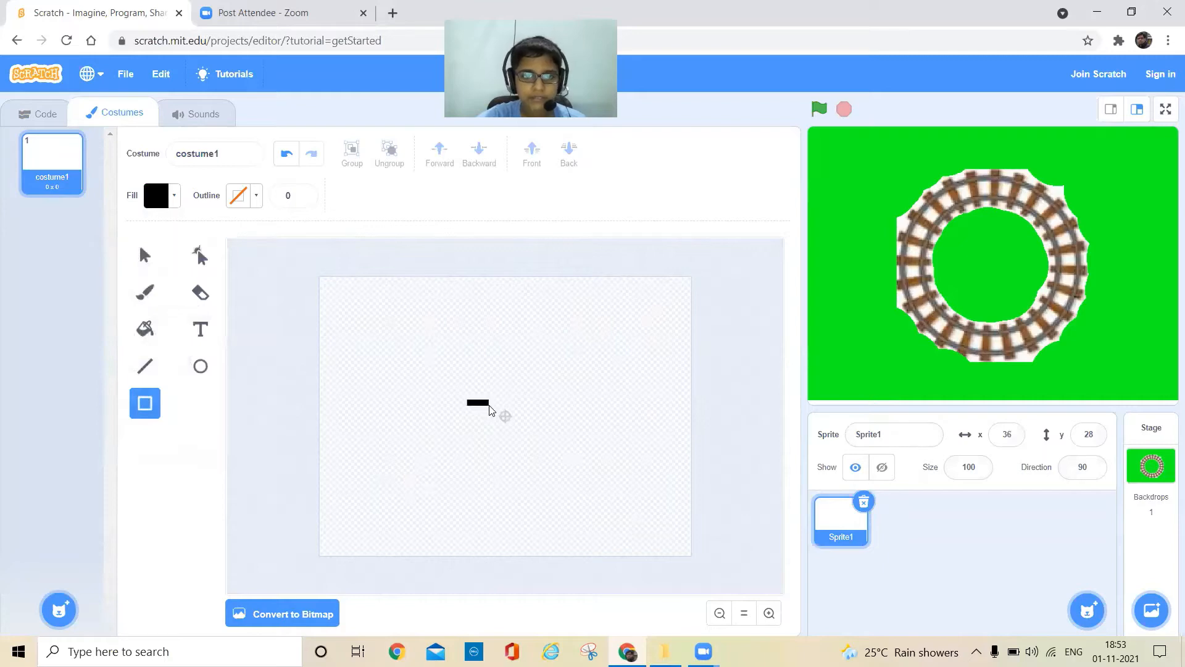
drag(492, 414, 492, 413)
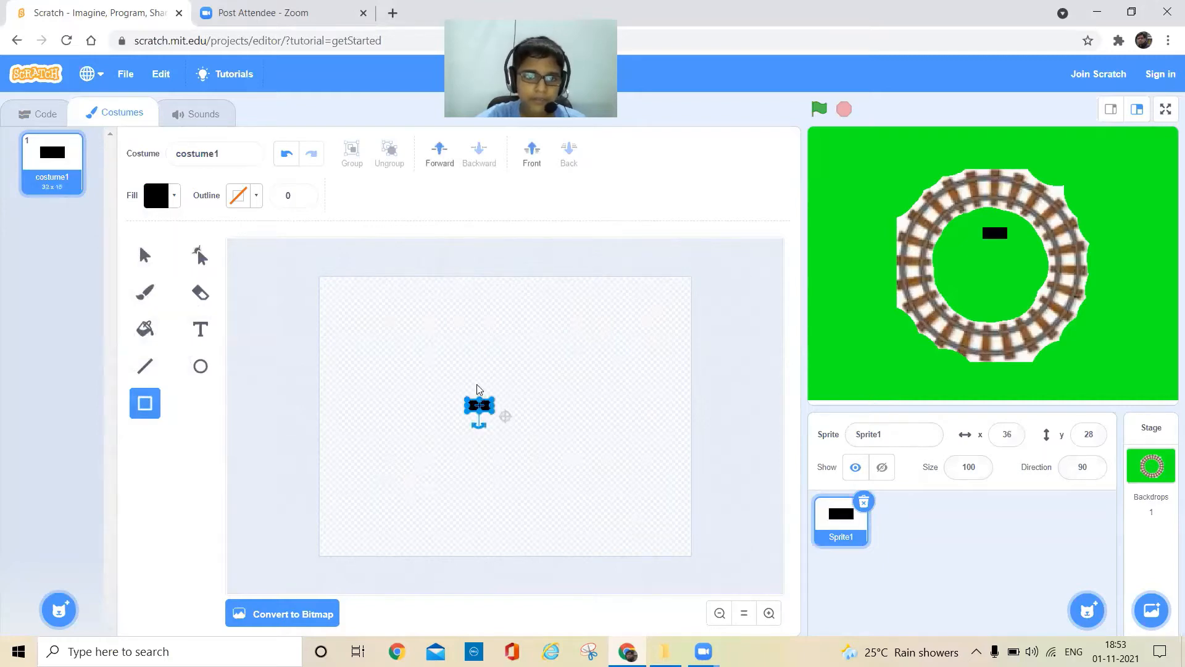
click(475, 388)
Step: Copy the black rectangle and paste it twice, placing the copies beside it to form an evenly spaced row of three
click(145, 255)
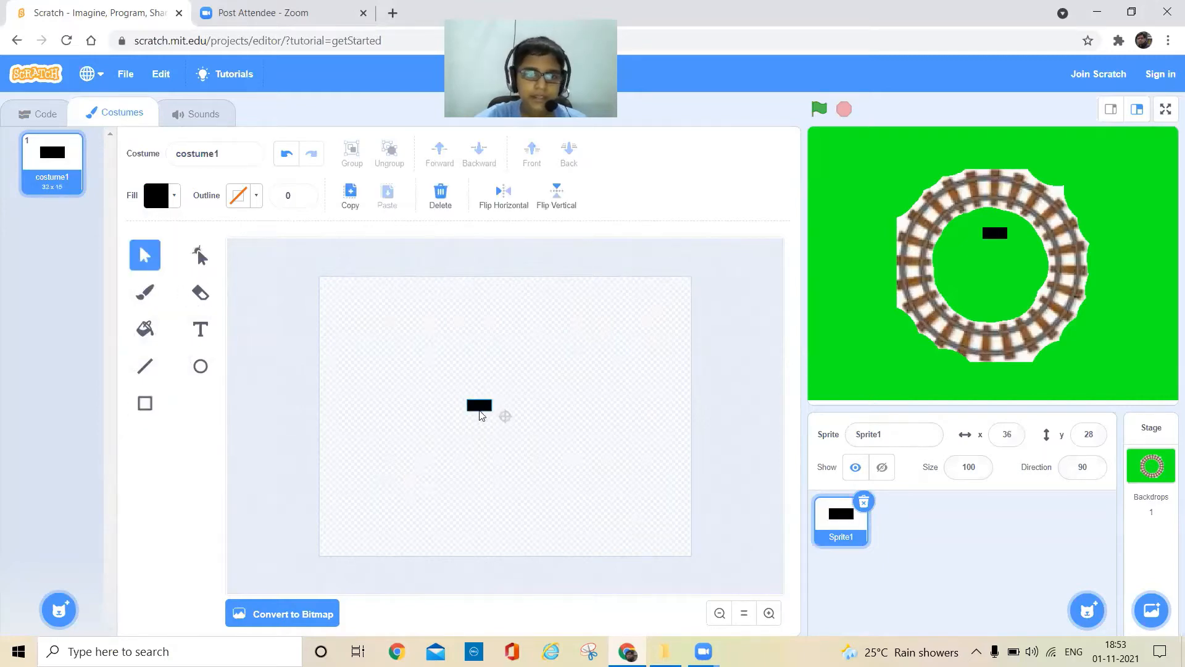
click(483, 409)
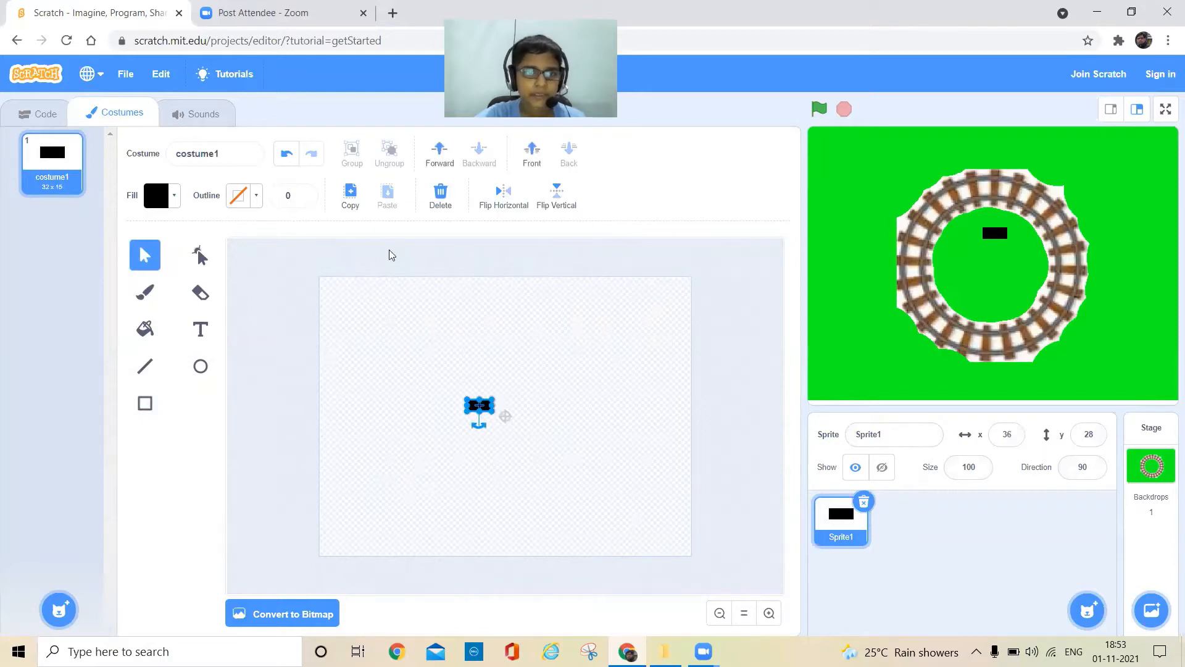
click(351, 207)
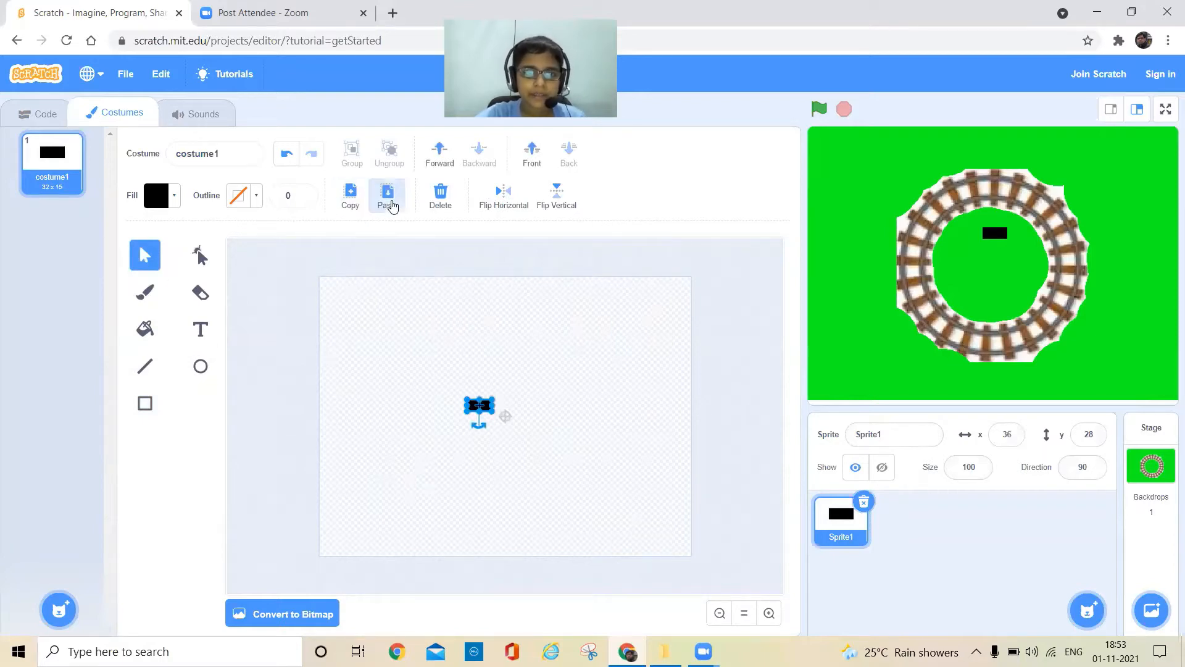
click(387, 200)
drag(490, 414, 521, 411)
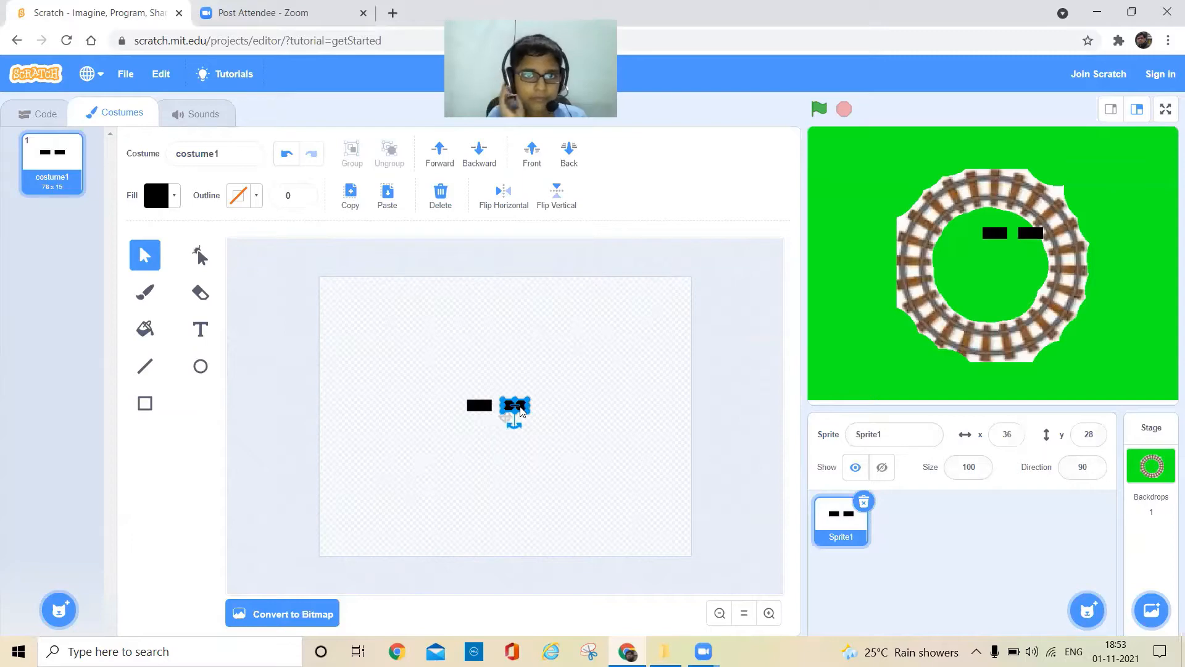
click(387, 194)
drag(494, 421, 558, 408)
Step: Duplicate the row of three black rectangles and align the copy directly below the original row
click(449, 384)
drag(449, 387, 589, 436)
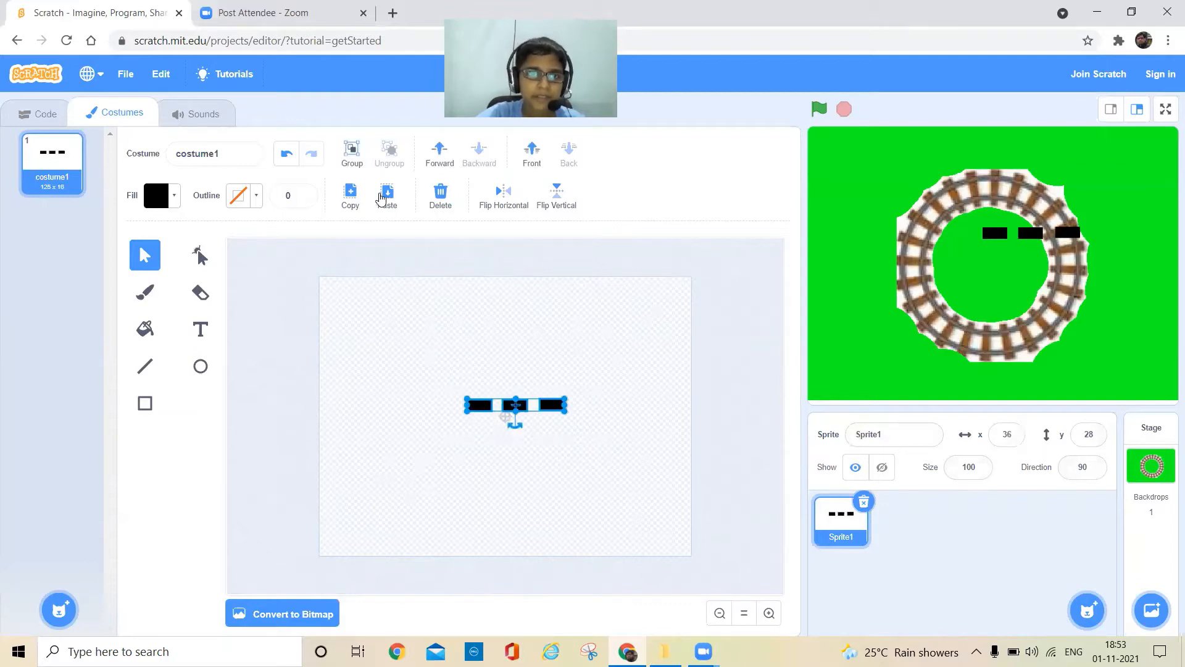
click(351, 196)
click(387, 196)
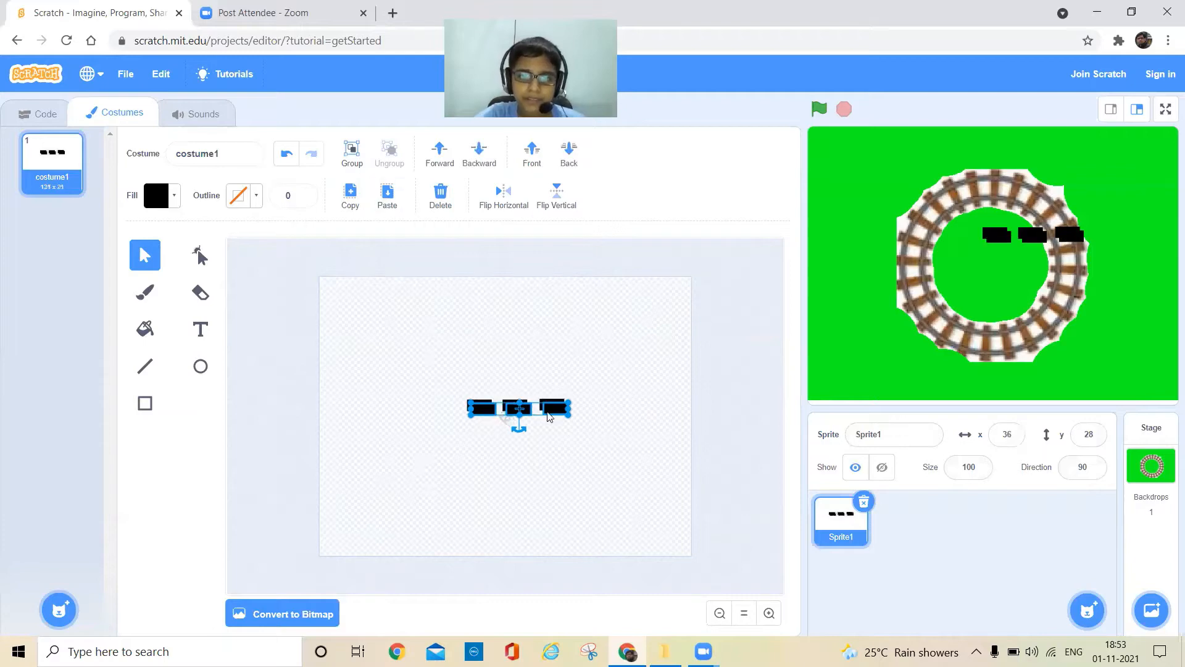
drag(548, 407, 542, 434)
click(598, 450)
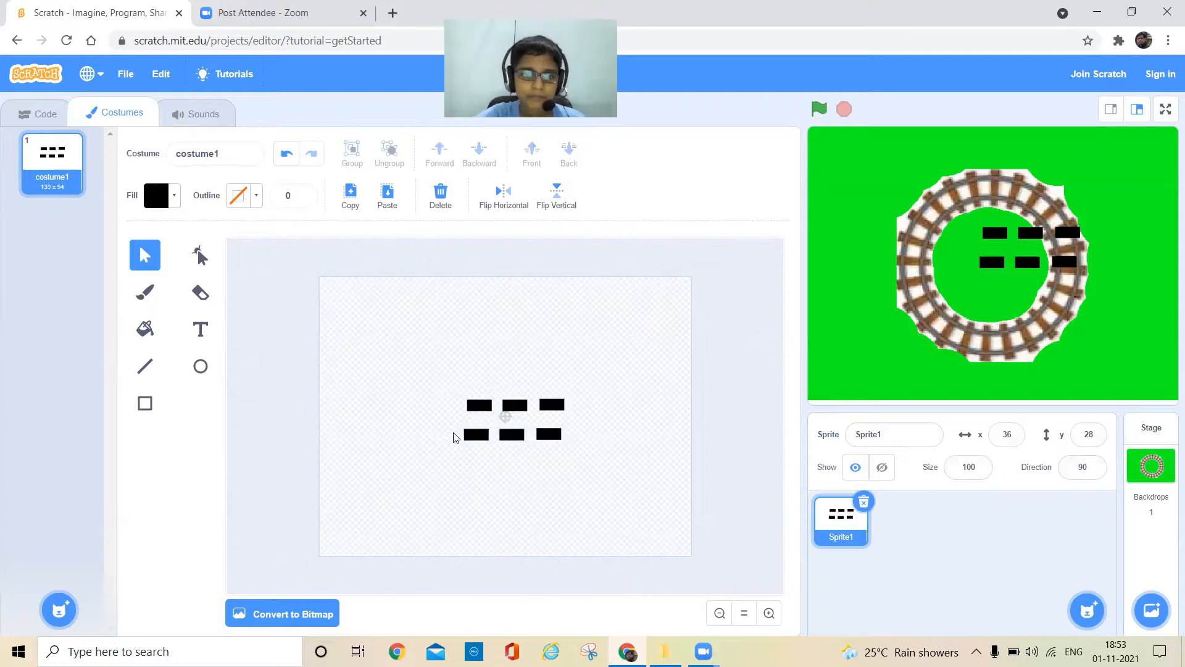
drag(586, 452, 553, 435)
click(598, 437)
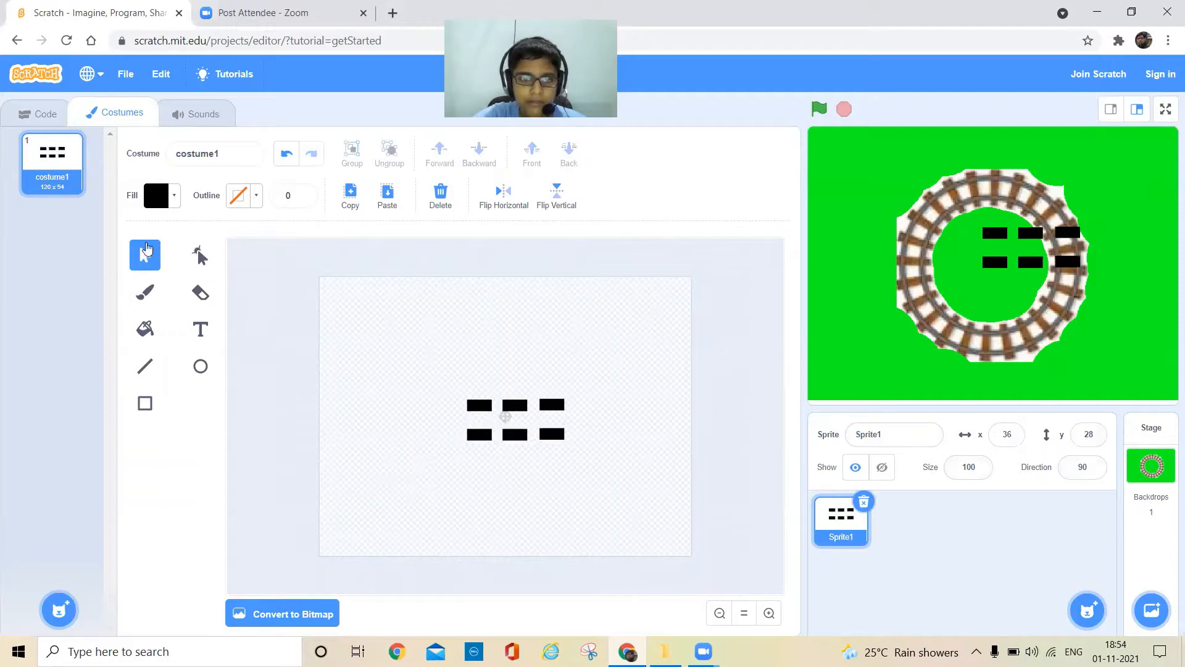
Step: Duplicate costume1 and draw a horizontal red bar about 169 wide between the two rows of black rectangles
right_click(49, 169)
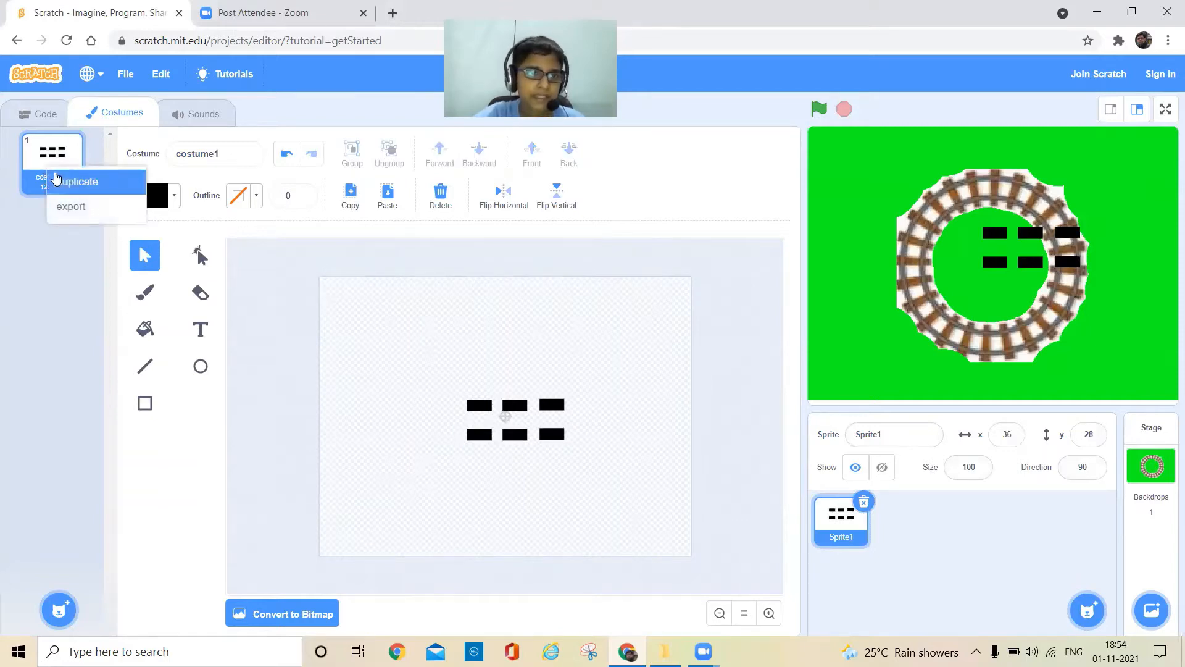
click(67, 179)
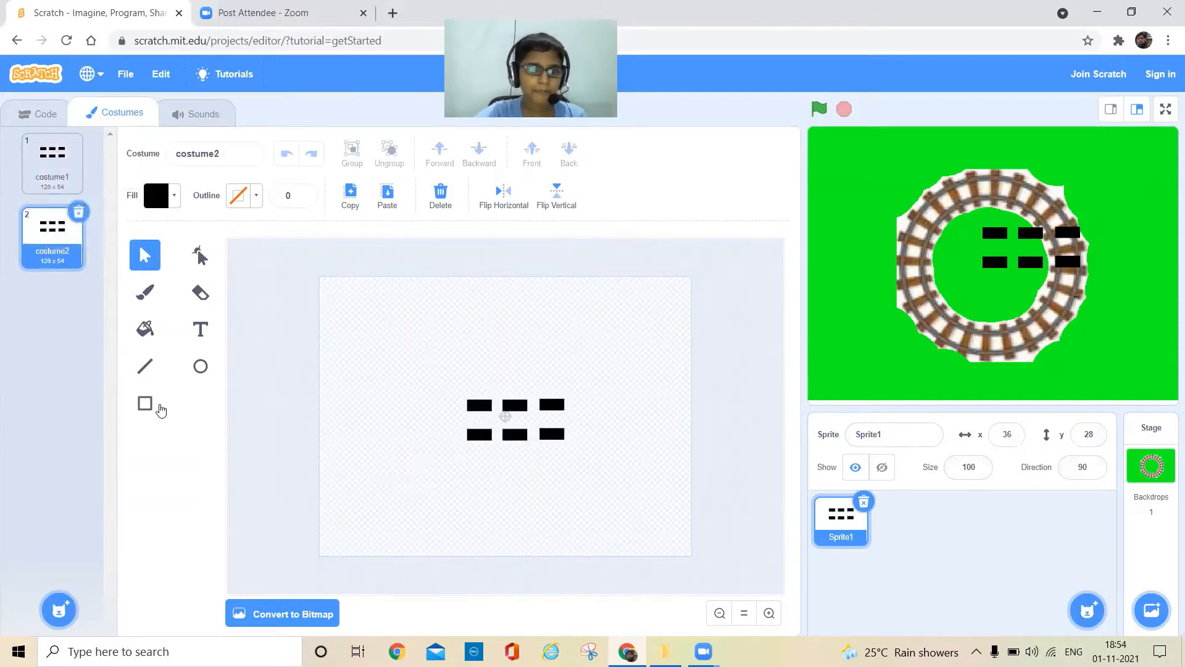
click(145, 403)
click(168, 196)
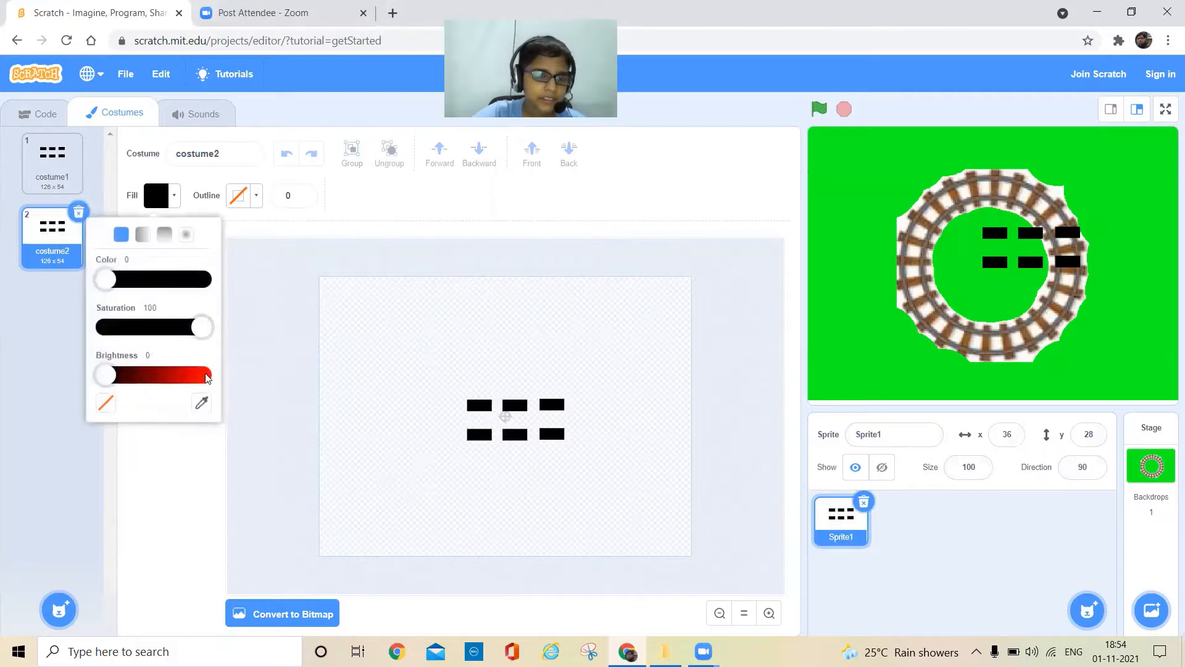
click(206, 375)
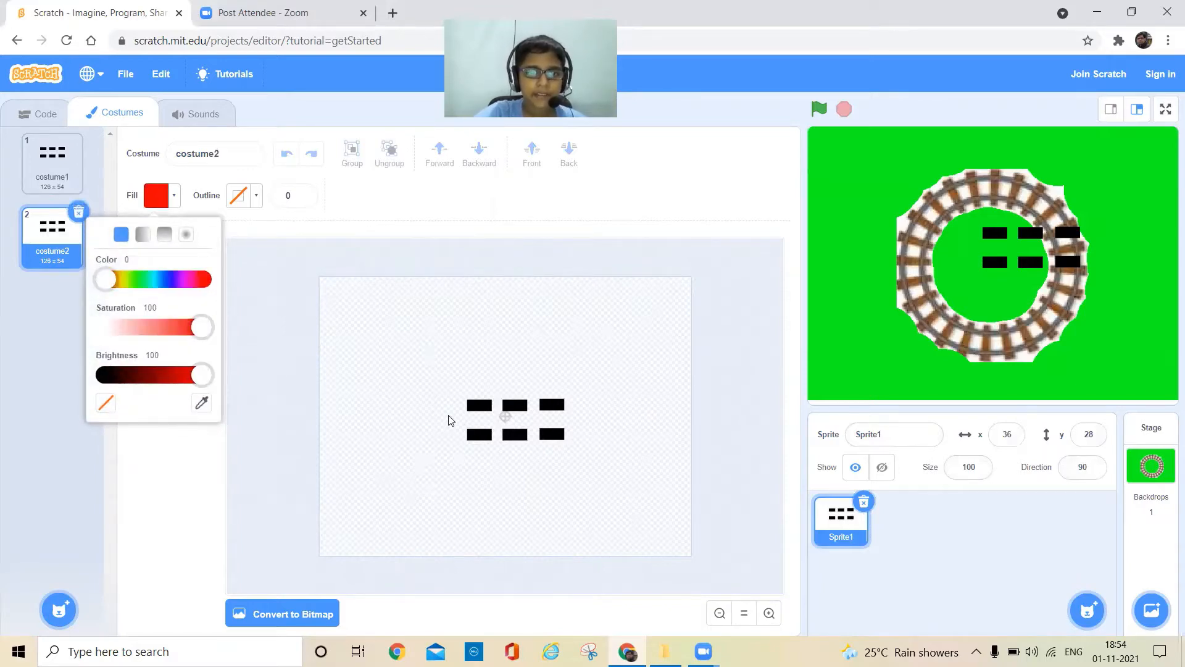
drag(453, 413, 582, 428)
Step: Give the red bar a black outline with a width of 8
click(255, 196)
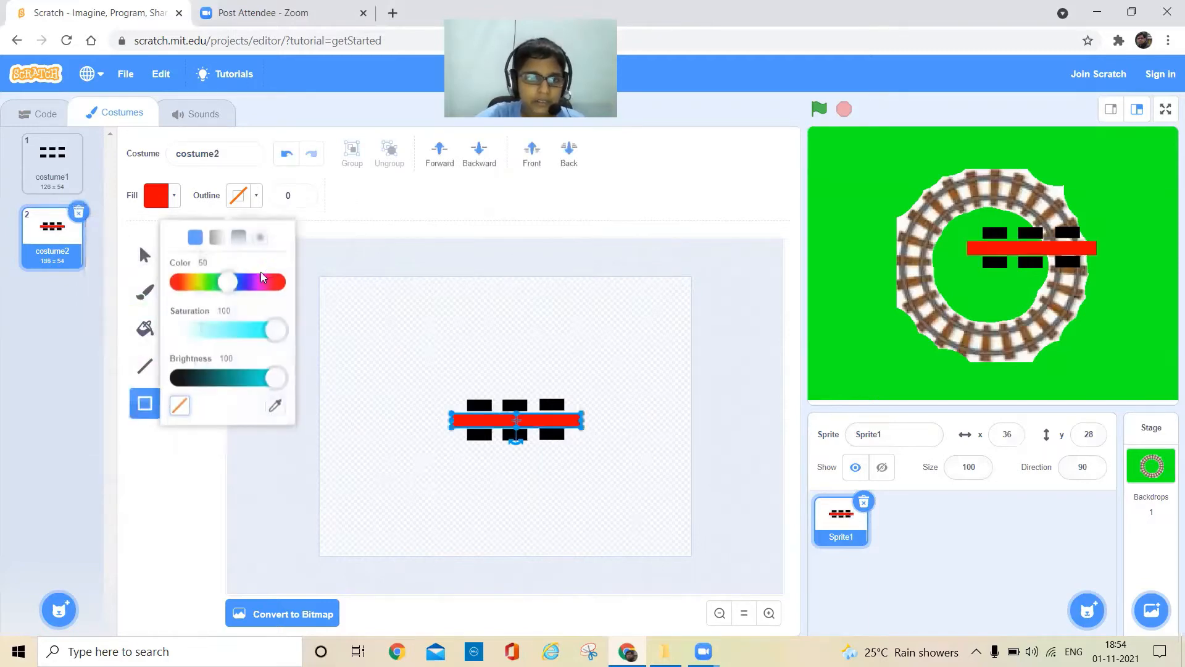
drag(239, 379, 121, 376)
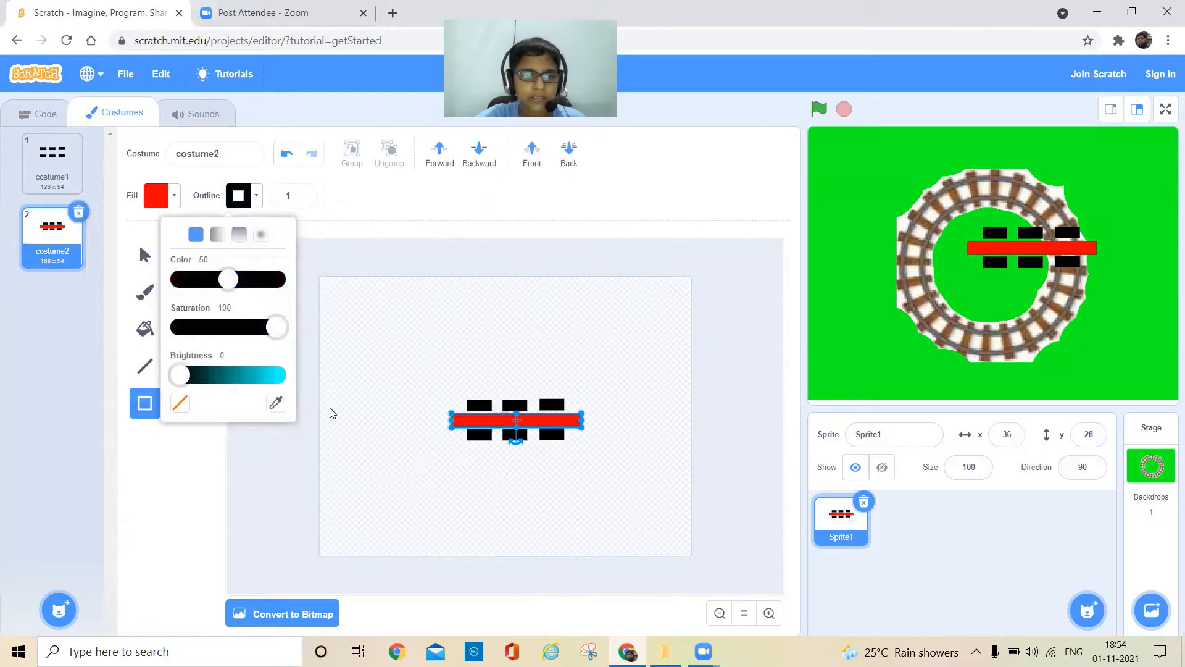
click(639, 442)
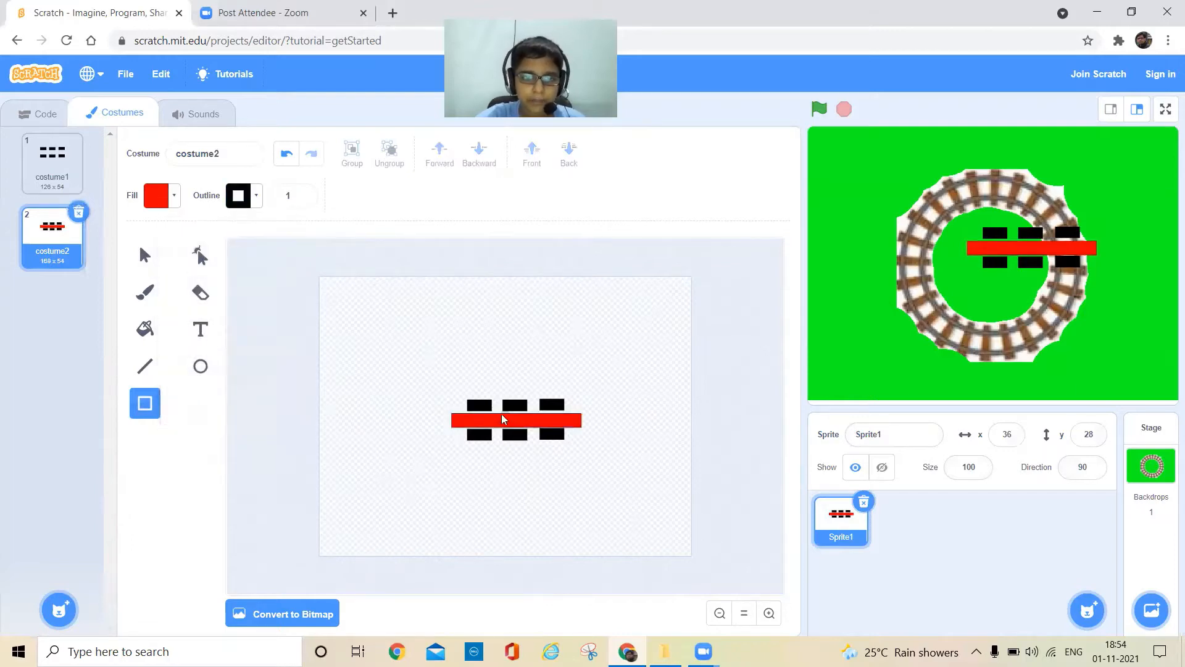
click(258, 196)
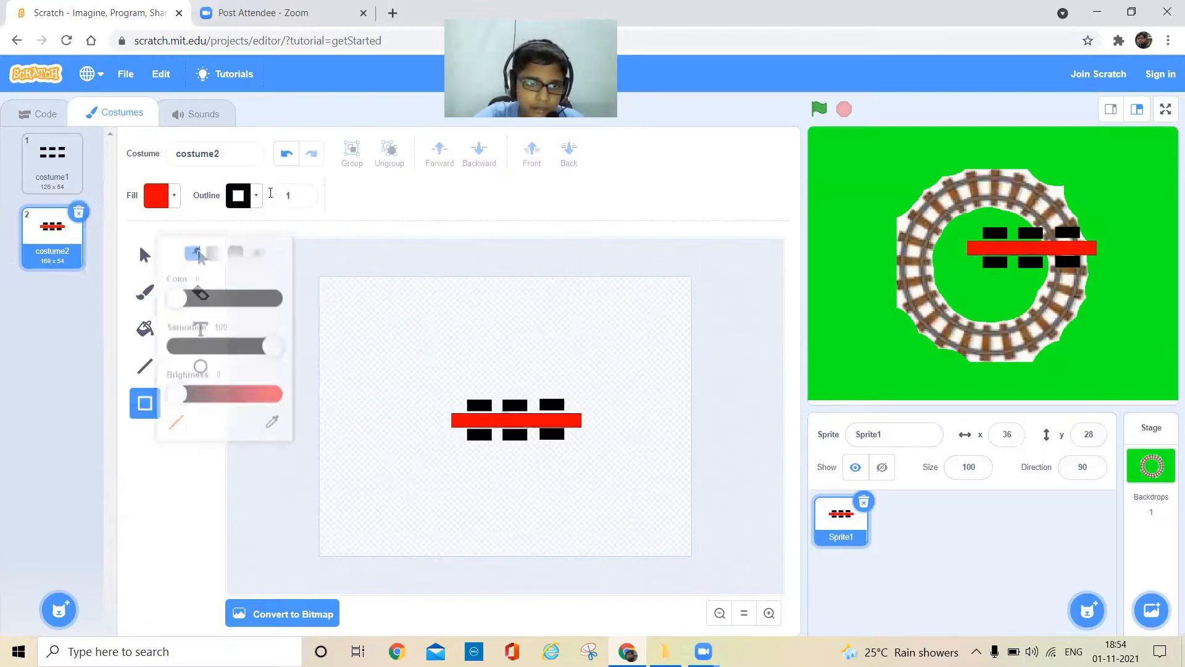
click(303, 194)
click(303, 195)
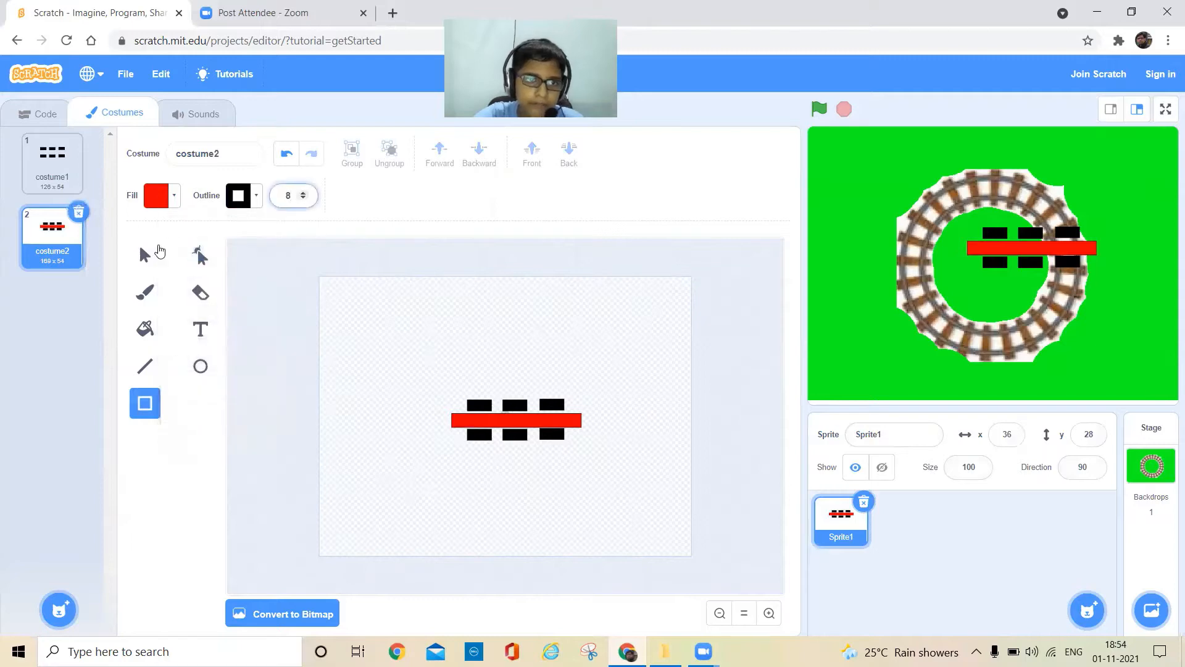
click(154, 252)
click(456, 422)
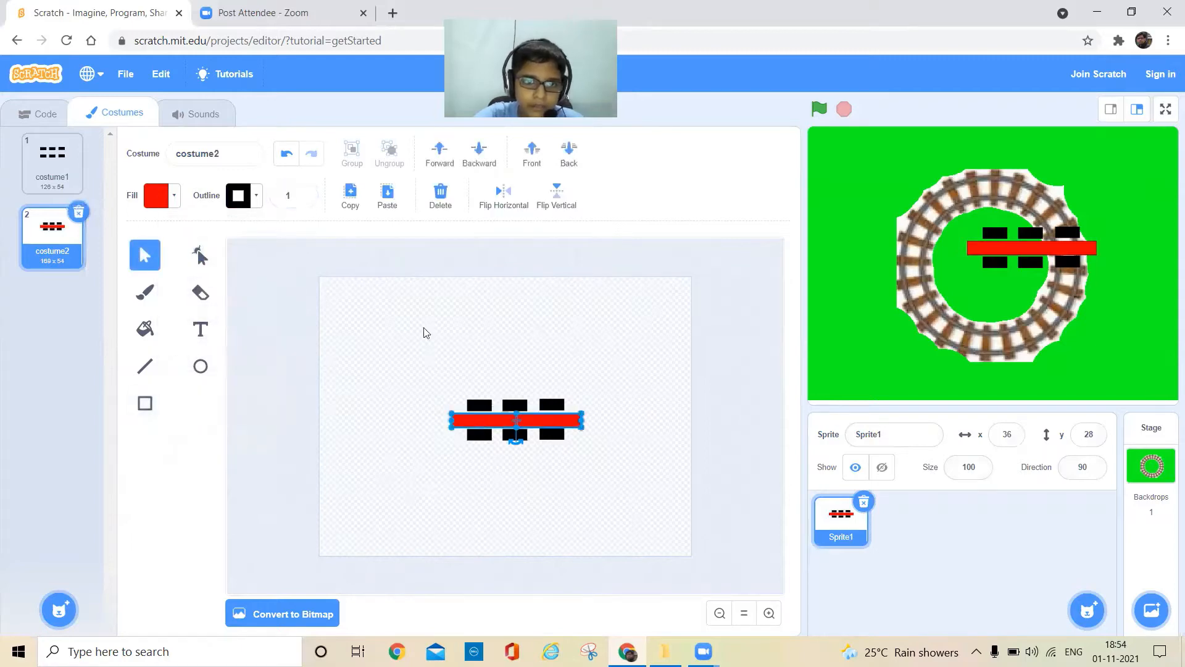
click(303, 194)
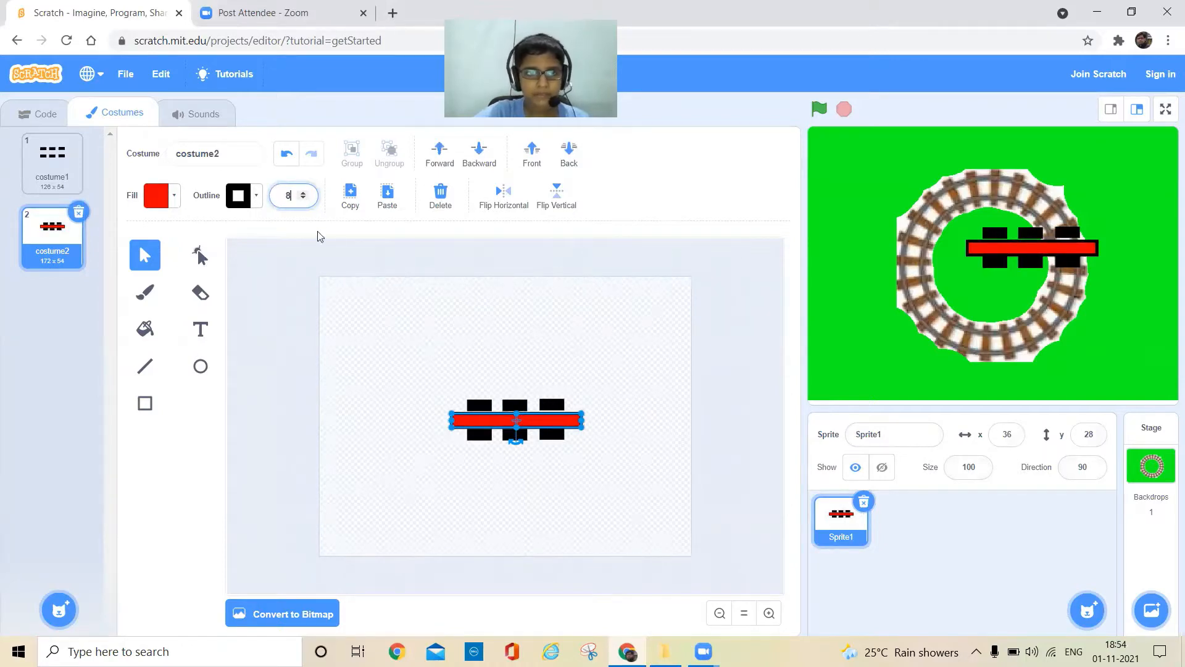
Step: Draw an upright red rectangle with a black outline across each end of the red bar
click(145, 403)
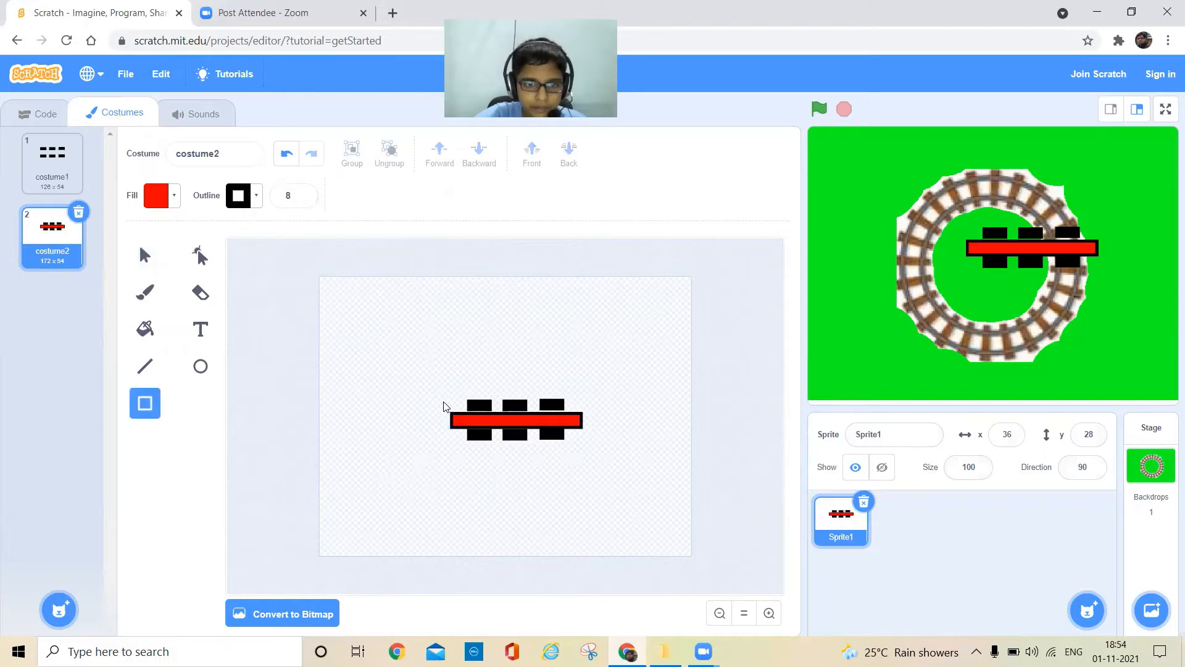
mouse_move(444, 401)
mouse_down()
mouse_move(461, 450)
mouse_move(452, 429)
mouse_up()
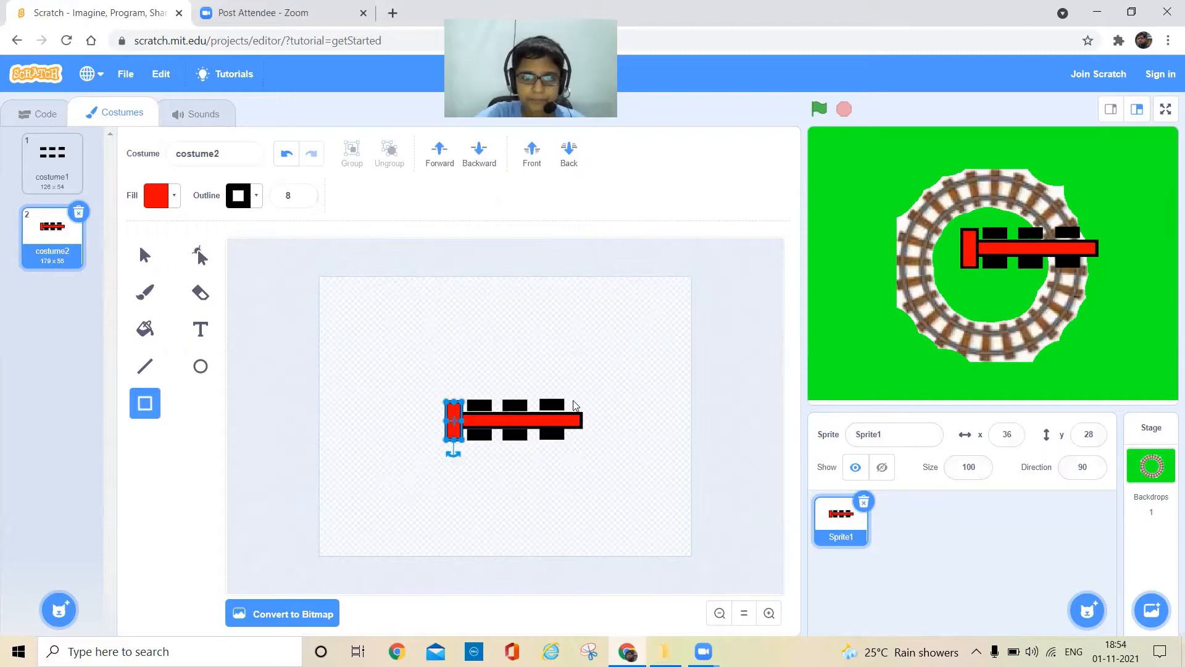
mouse_move(571, 400)
mouse_down()
mouse_move(574, 450)
mouse_move(587, 445)
mouse_up()
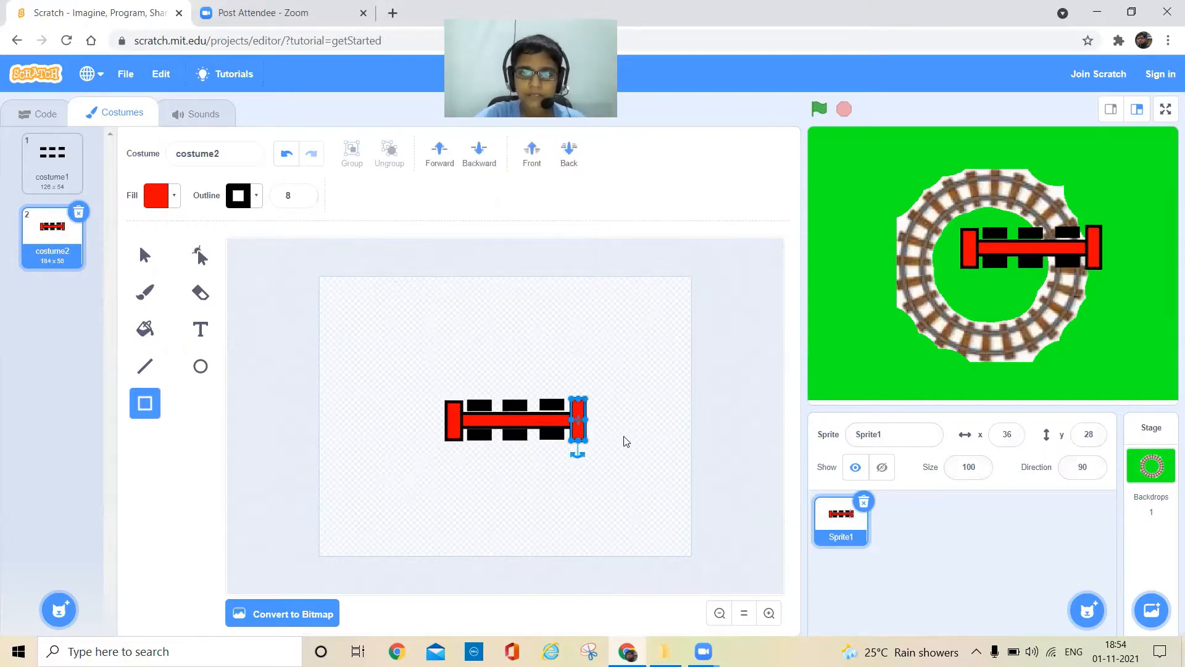
click(625, 440)
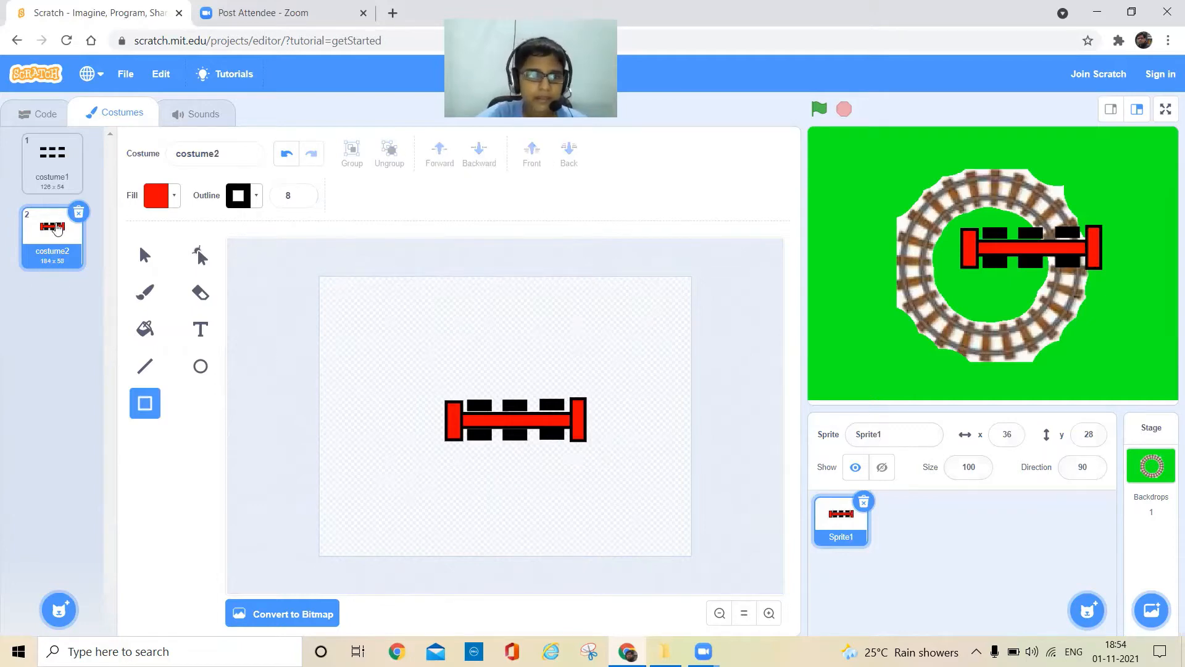
Step: Duplicate costume2 and delete the black rectangles and the horizontal red bar from the copy, keeping the two upright end rectangles
right_click(67, 244)
click(72, 248)
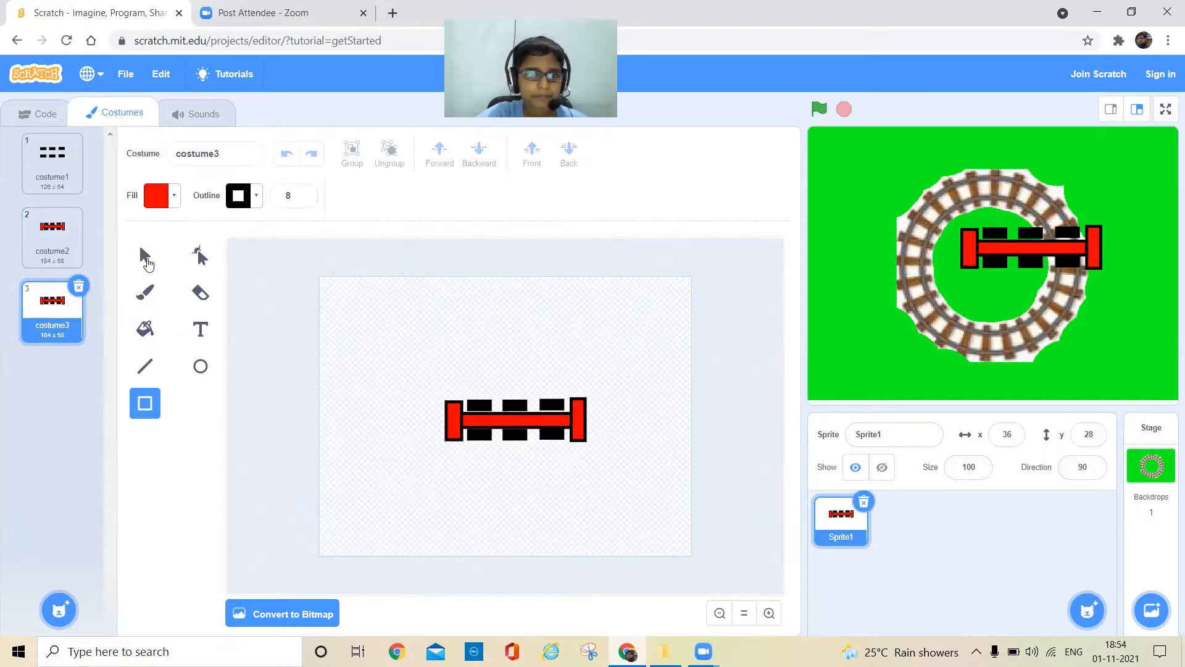
click(145, 255)
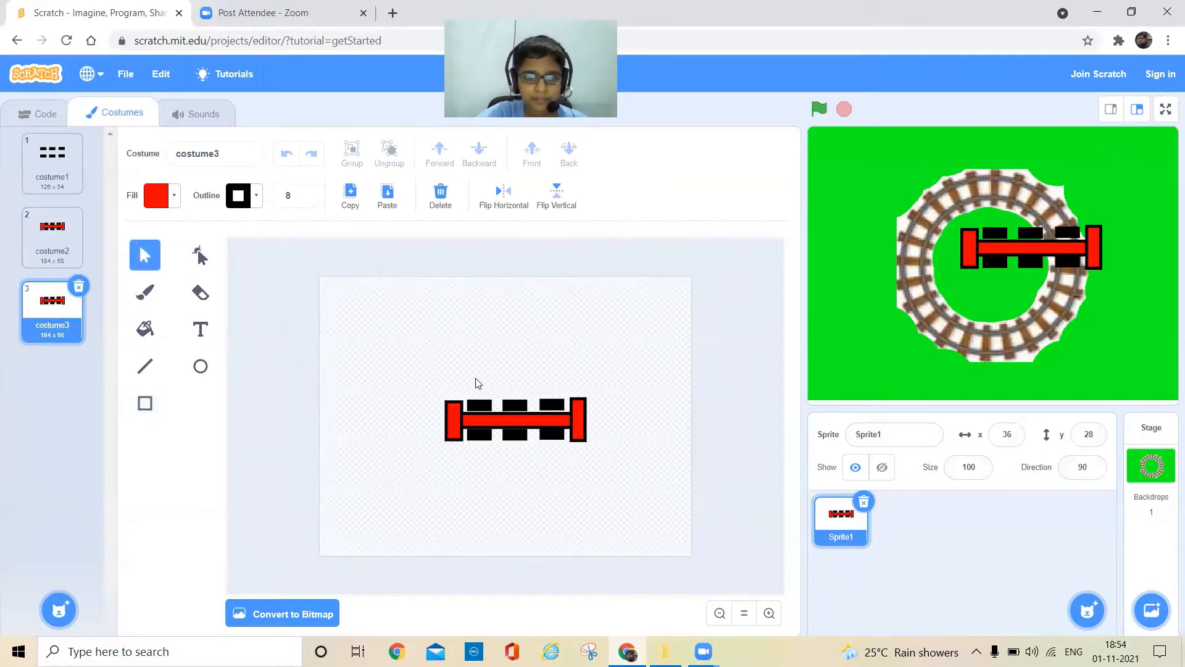
mouse_move(476, 383)
mouse_down()
mouse_move(492, 474)
mouse_move(553, 471)
mouse_move(568, 513)
mouse_up()
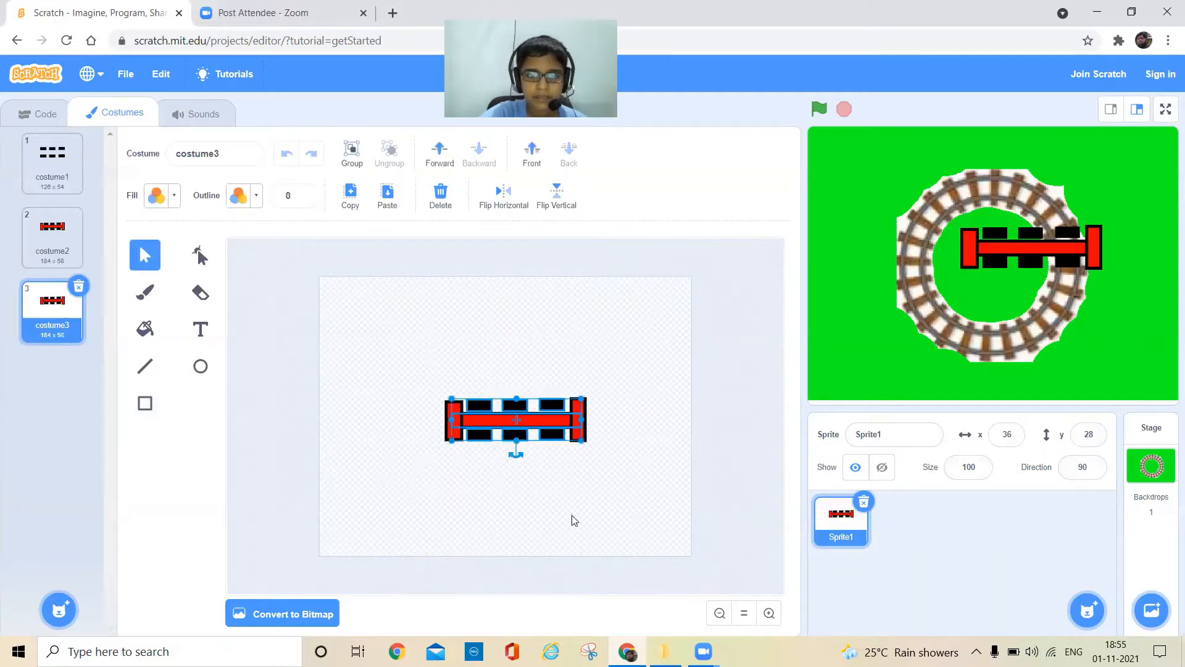
key(Delete)
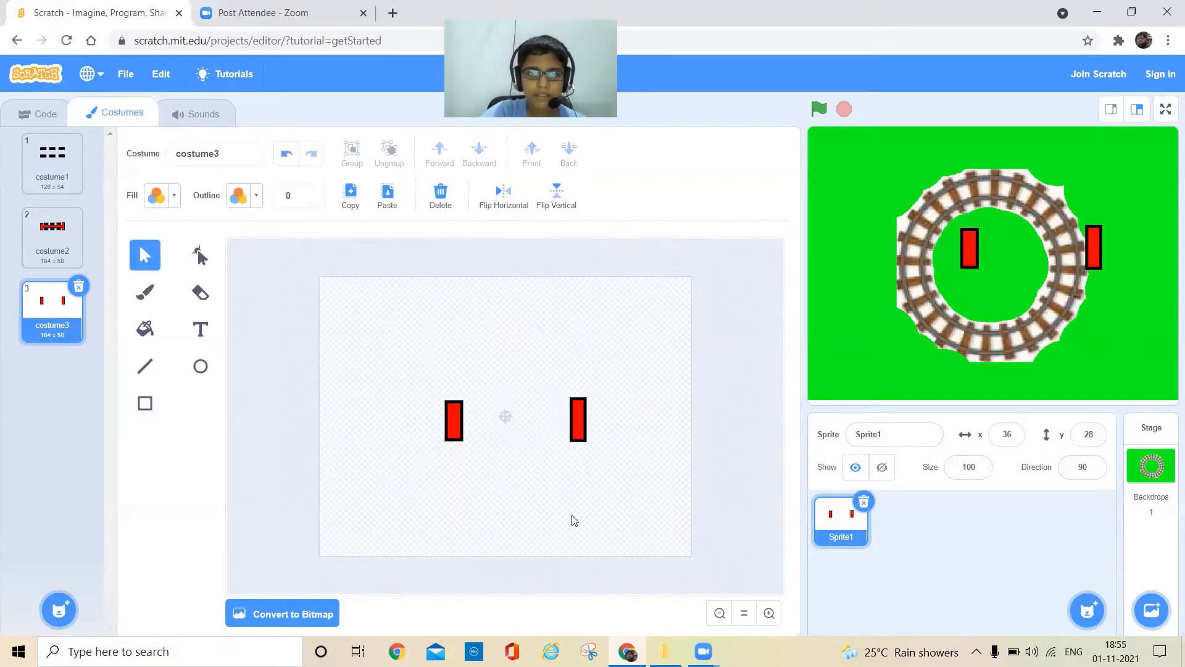
Step: Widen the first end rectangle into a long red body and extend the other one back until it meets the body
click(581, 435)
click(454, 420)
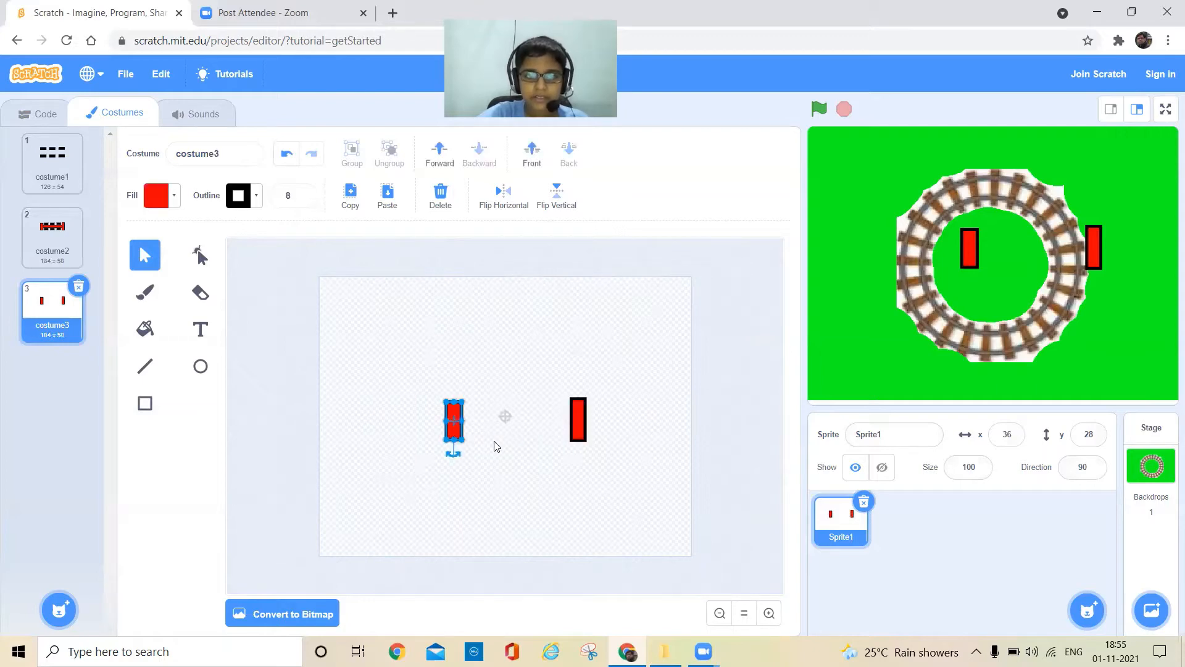
click(515, 411)
click(457, 421)
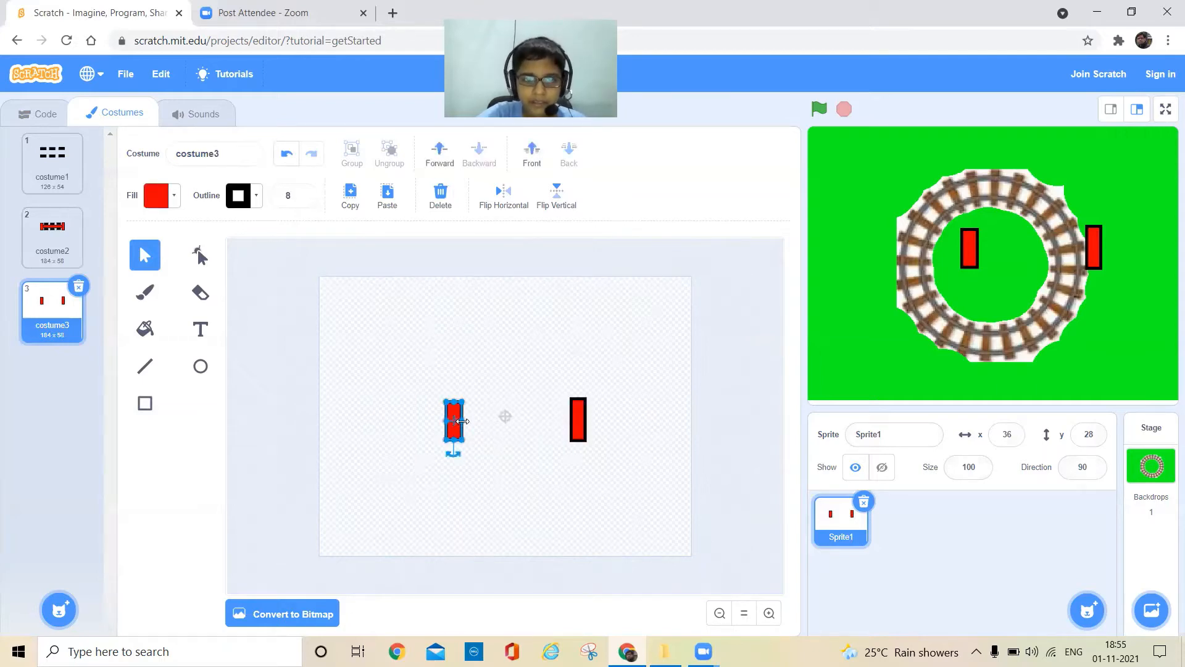
drag(462, 421, 554, 421)
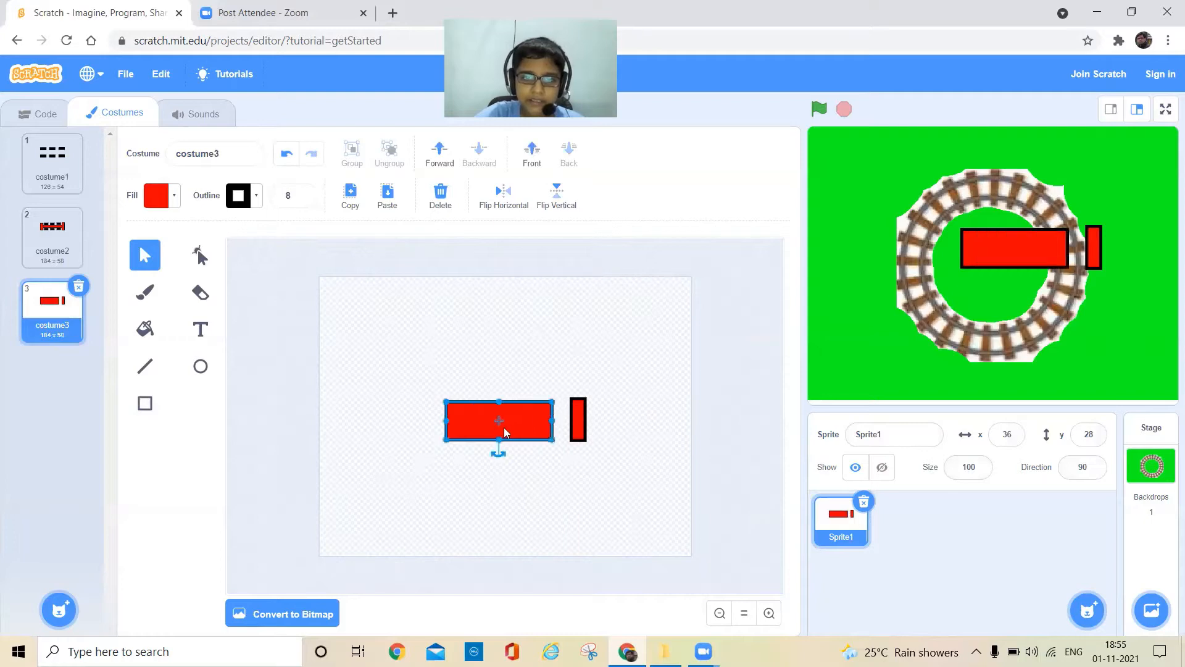
click(574, 424)
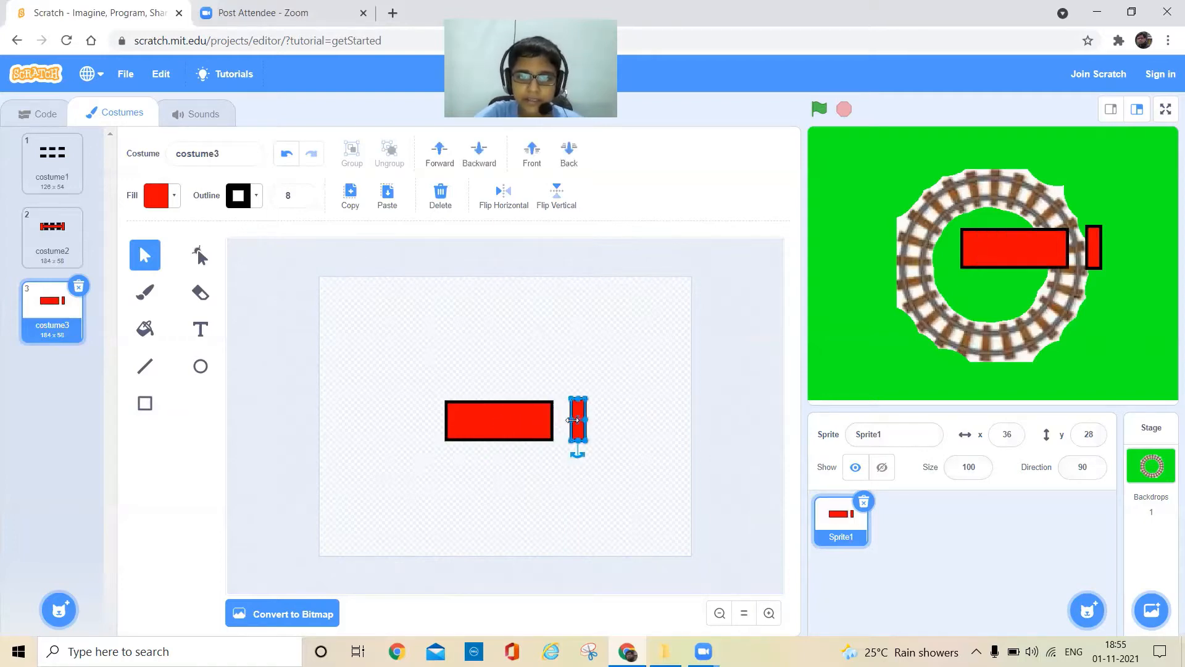
drag(569, 420, 552, 421)
click(610, 434)
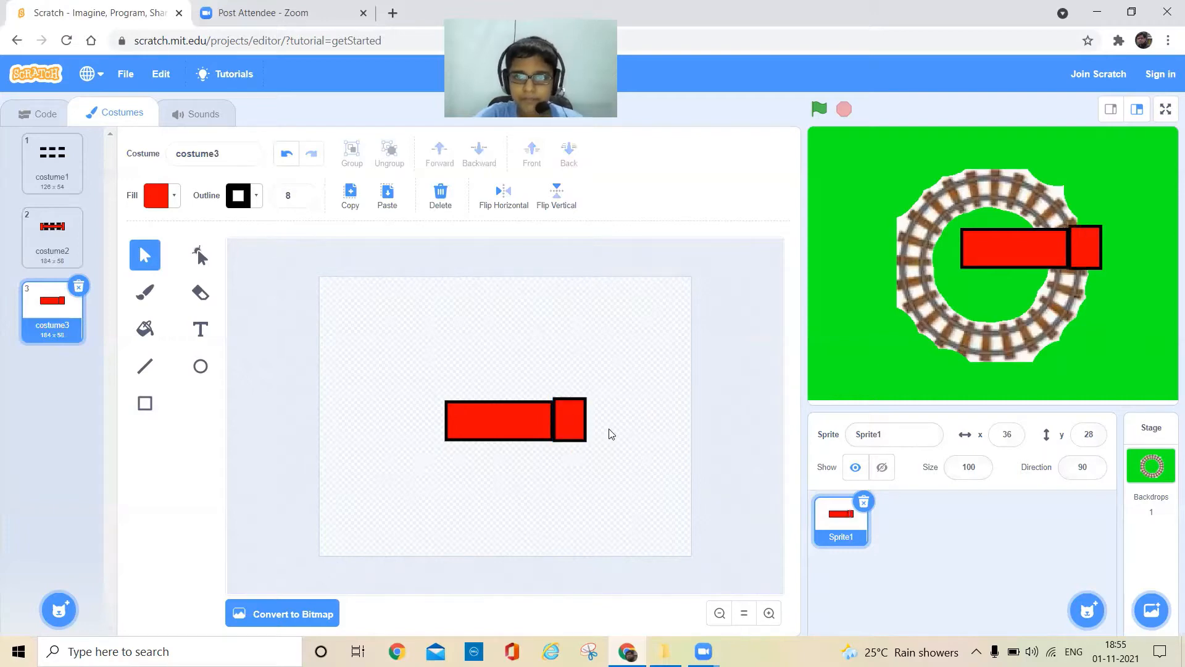
Step: Reduce the height of the long red body evenly about its centre, making it narrower than the adjoining end block
click(506, 436)
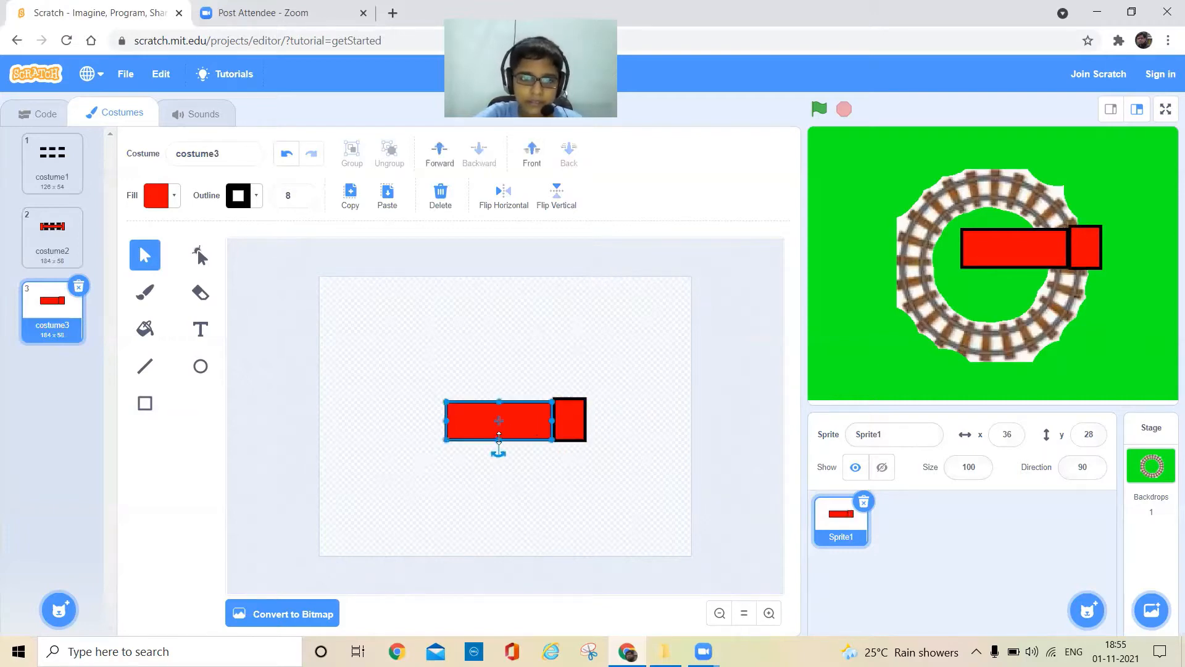
mouse_move(498, 437)
mouse_down()
mouse_move(499, 403)
mouse_move(501, 432)
mouse_up()
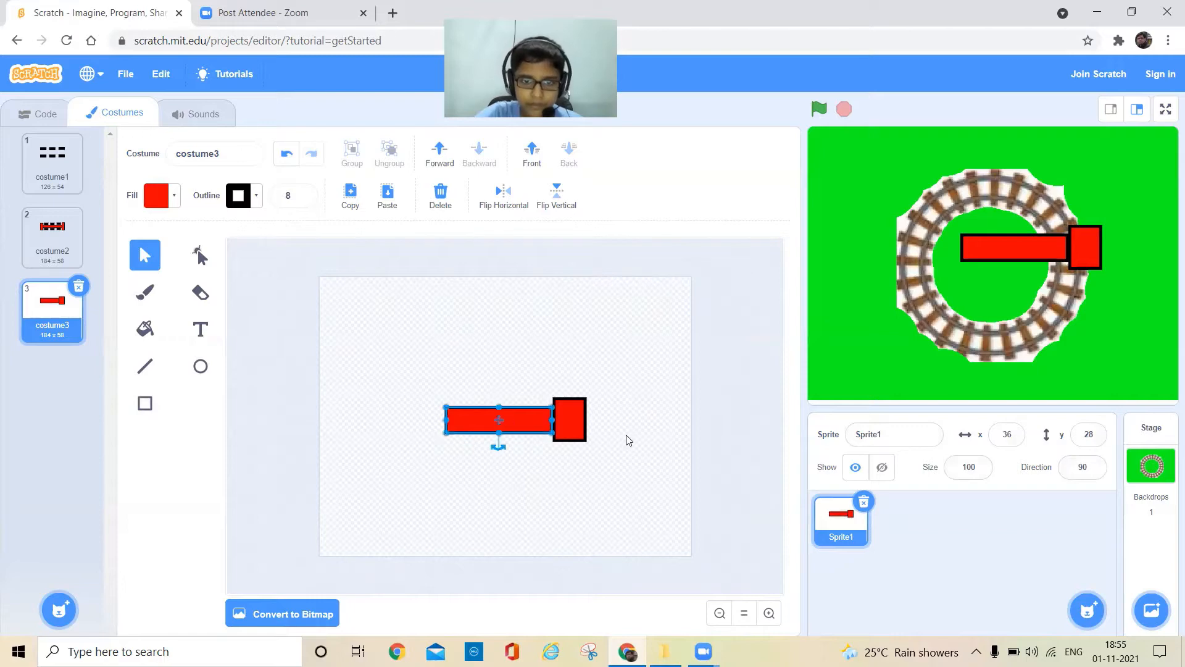
click(625, 439)
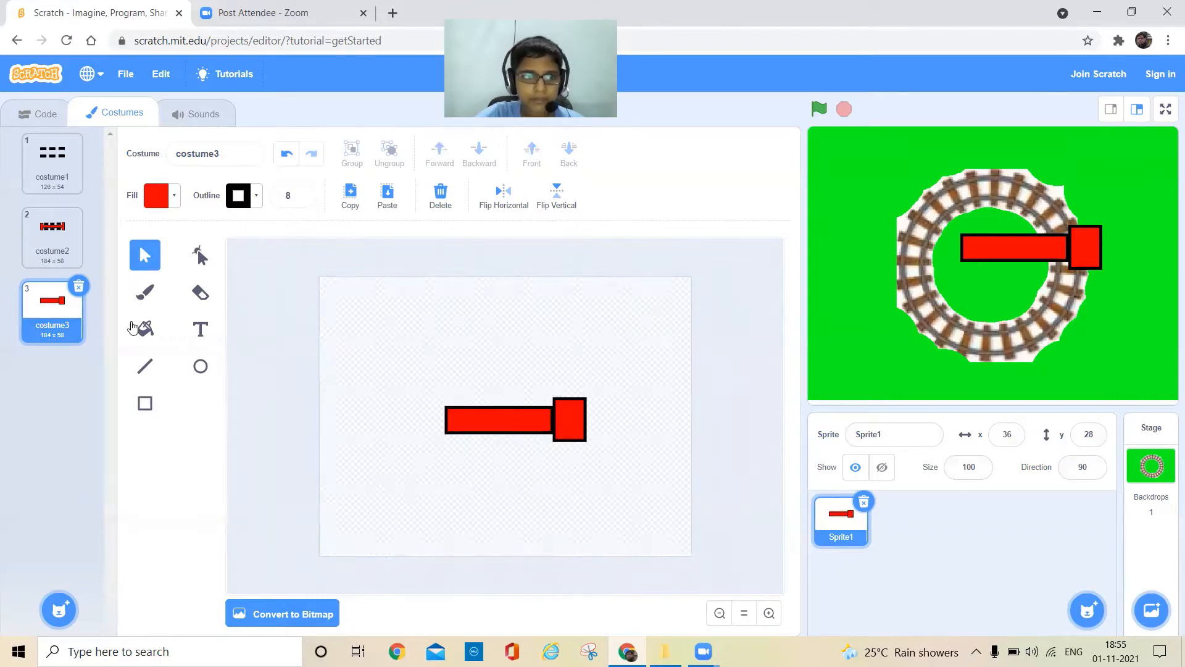
Step: Duplicate costume3 and make the long red body slightly taller in the copy, keeping it narrower than the end block
right_click(54, 319)
click(68, 333)
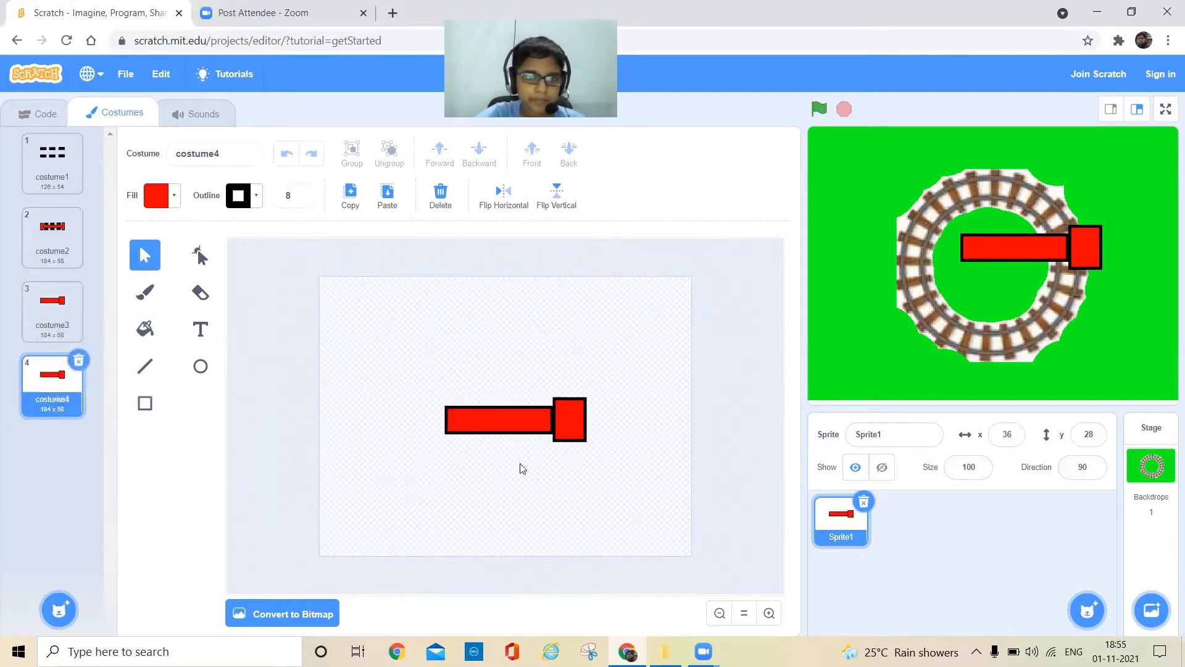
click(509, 418)
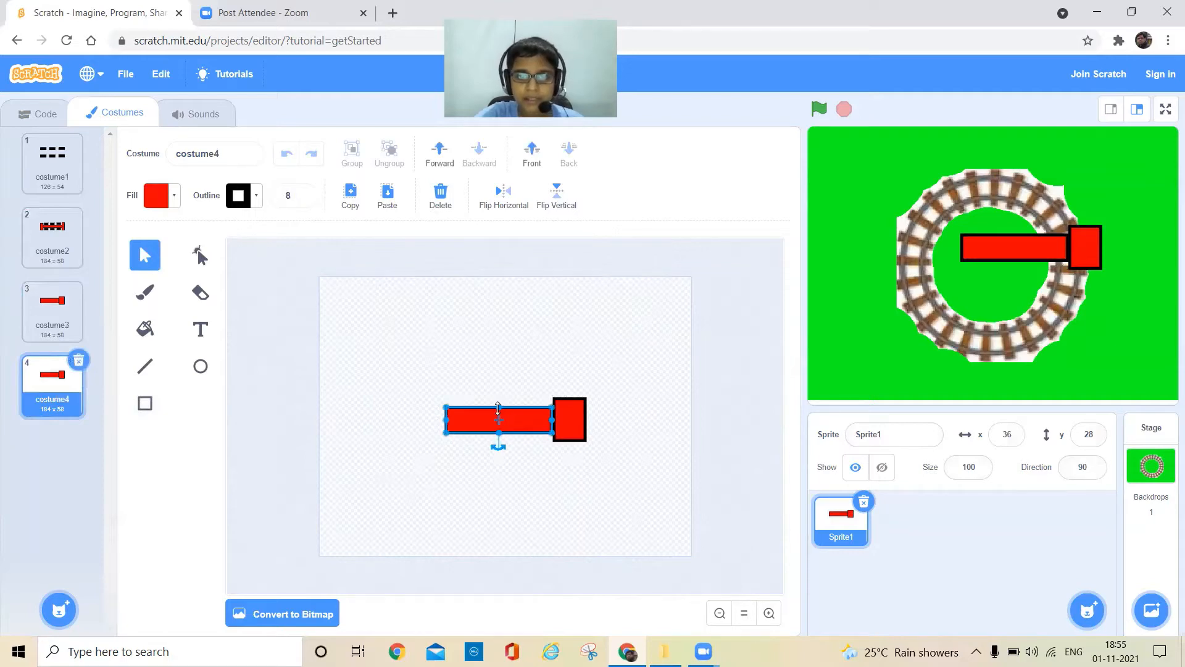
drag(498, 408, 498, 435)
click(525, 496)
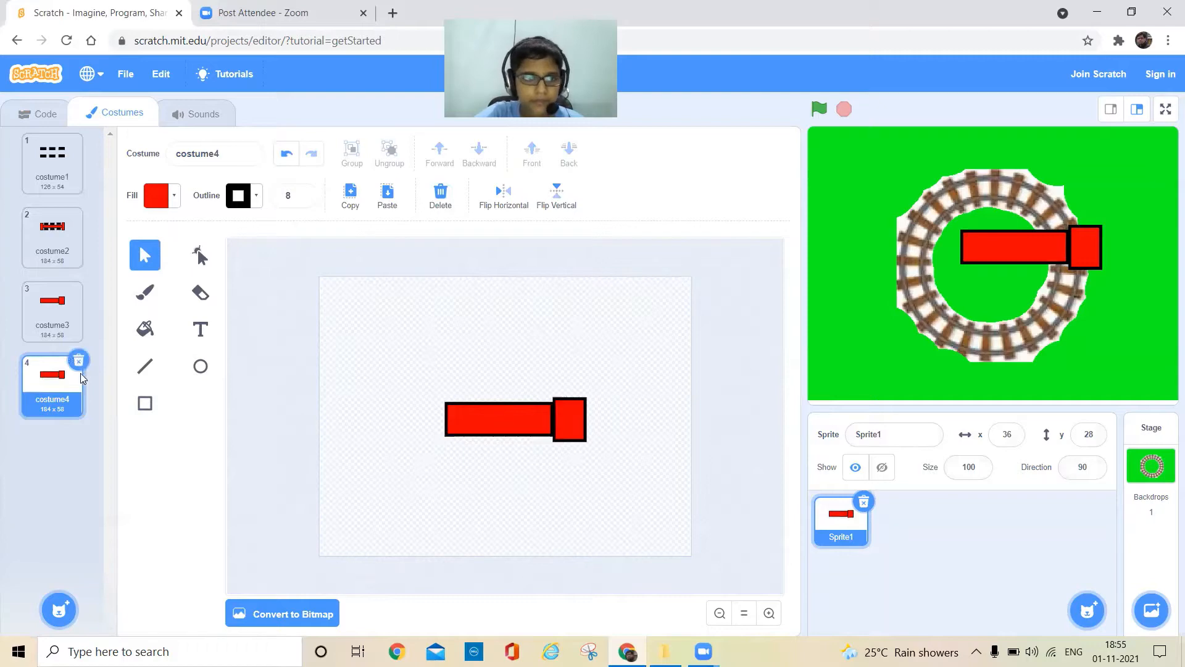
Step: Duplicate costume4 and stretch the long red body in the copy to the same height as the adjoining end block
right_click(60, 400)
click(86, 432)
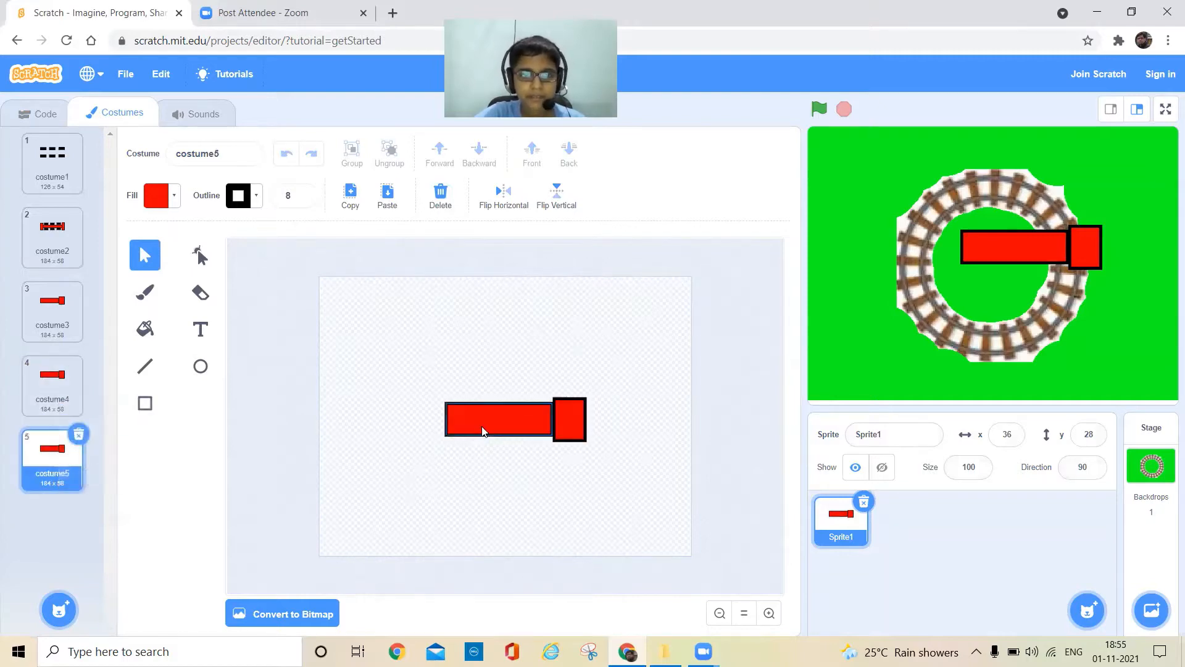
click(483, 431)
drag(498, 405, 500, 441)
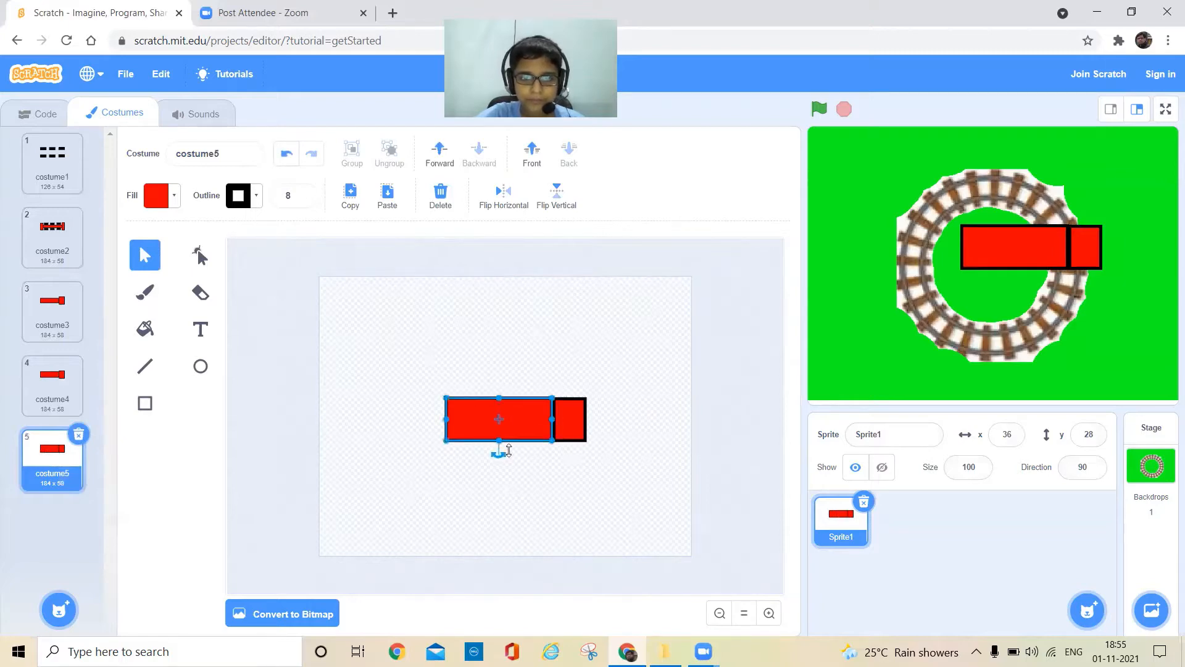
click(554, 491)
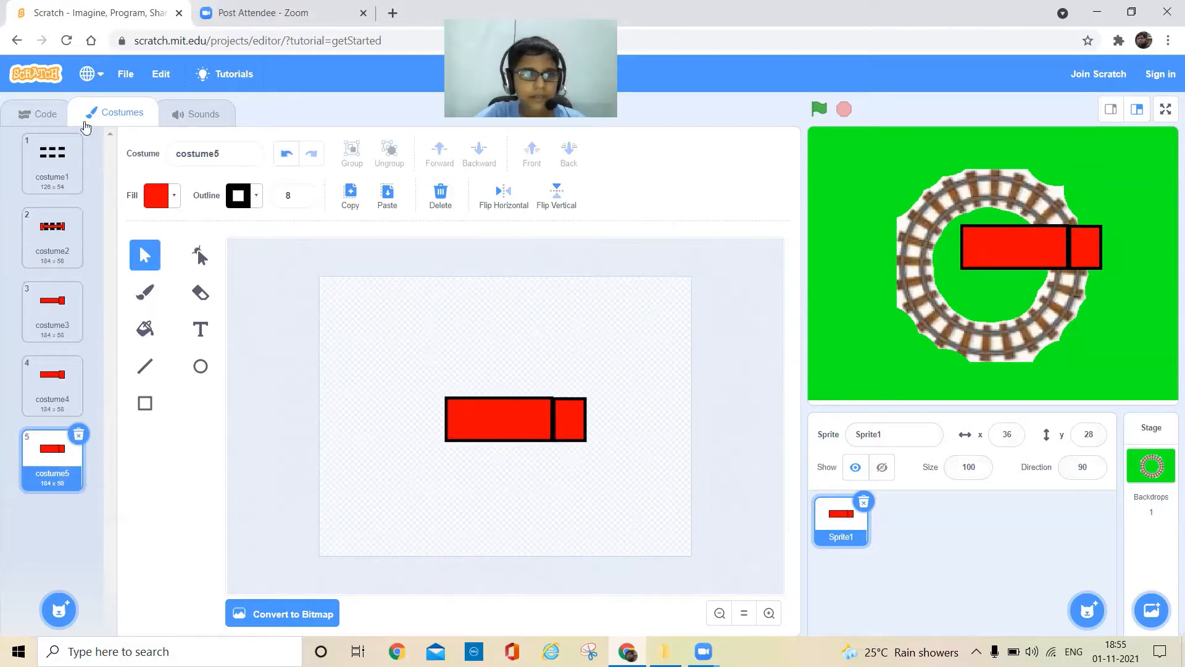
Step: Start a green-flag script for the train sprite that goes to x 44, y 33, after shifting the sprite slightly on the stage
click(34, 113)
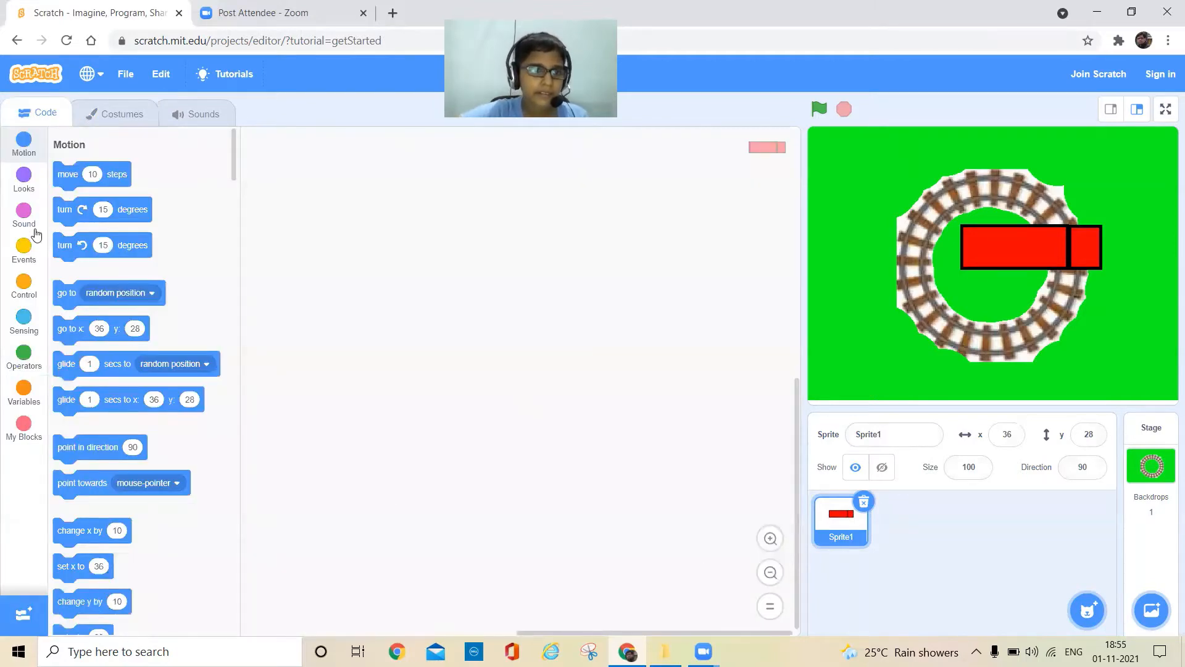
click(34, 252)
drag(76, 162, 466, 228)
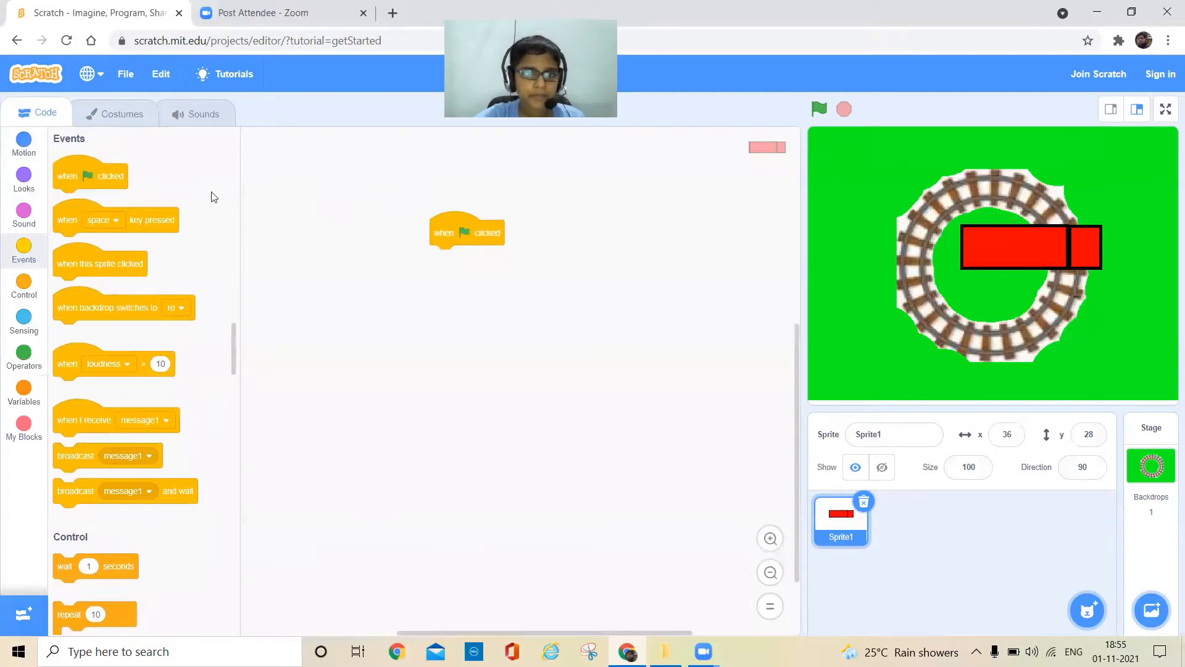
click(24, 146)
drag(1019, 249, 1025, 246)
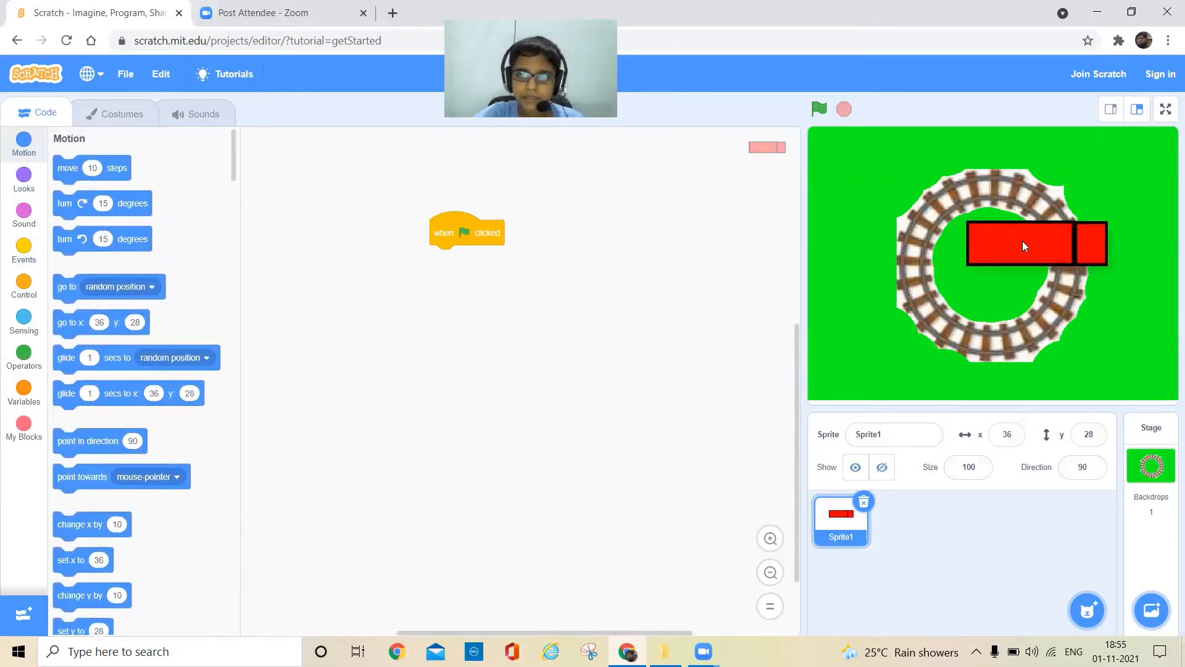
drag(65, 322, 442, 261)
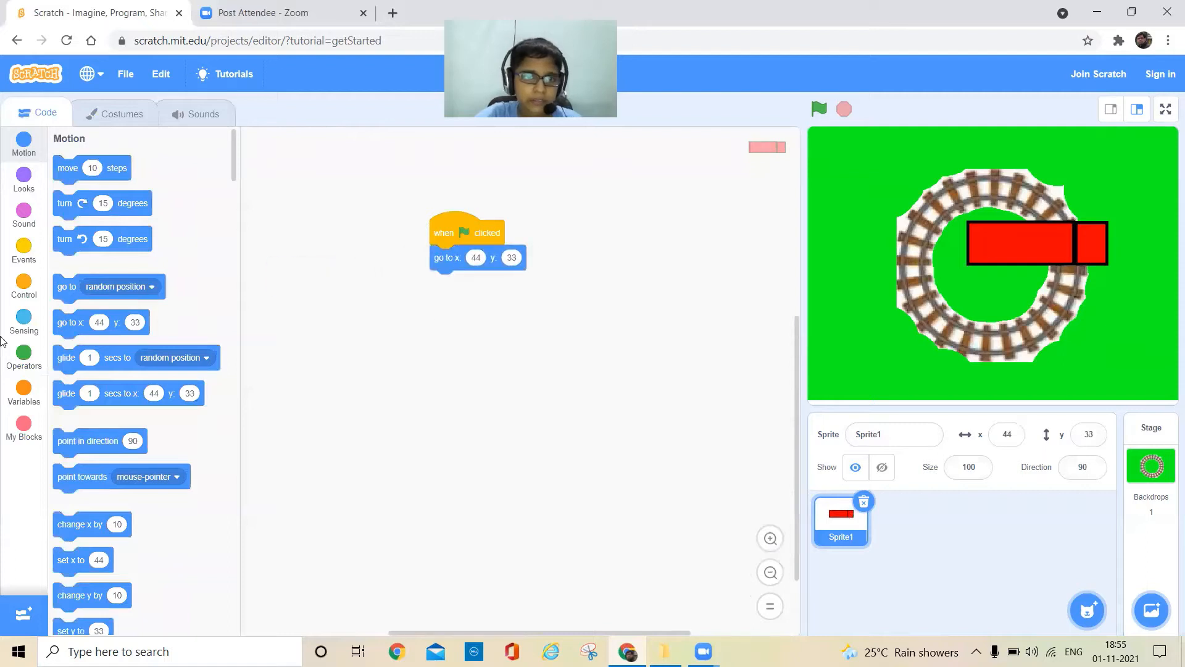
Step: Add a block that switches the costume to costume1 below the position block, and make costume1 the sprite's current costume
click(29, 173)
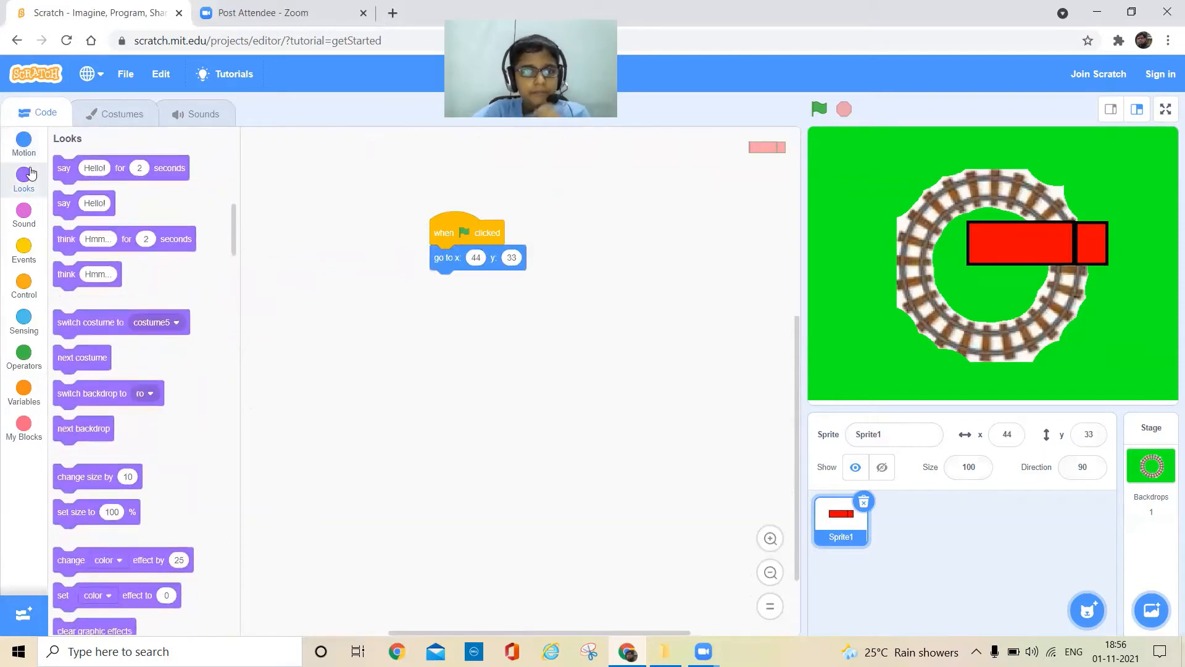
drag(108, 328, 478, 295)
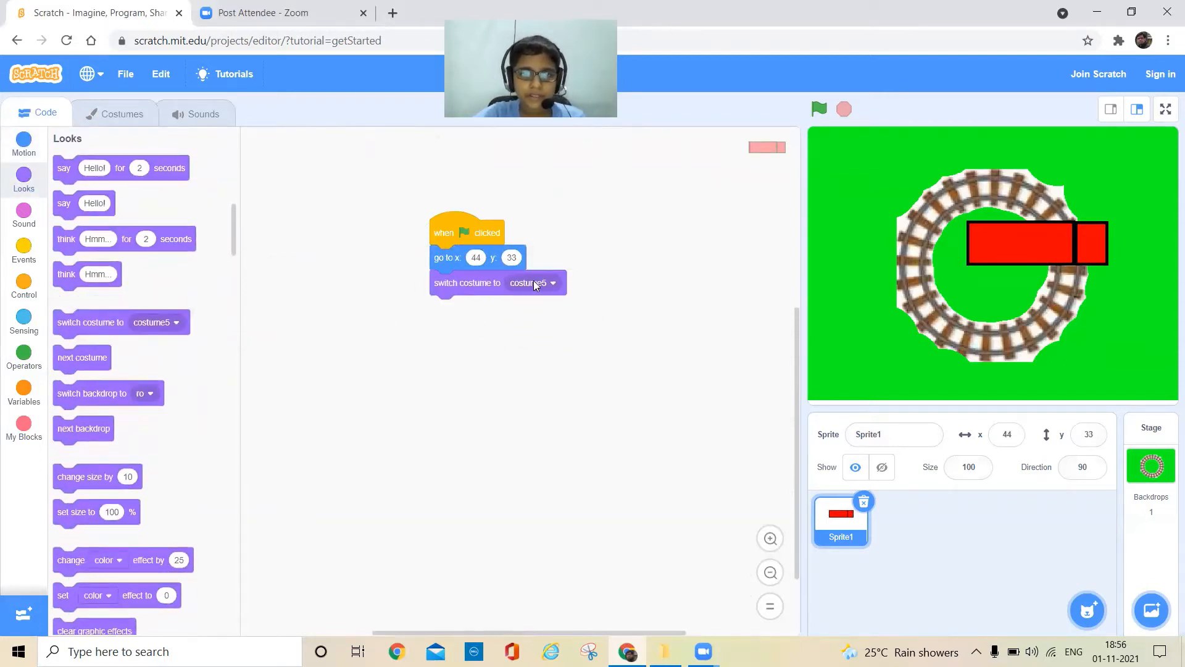
click(533, 281)
click(496, 318)
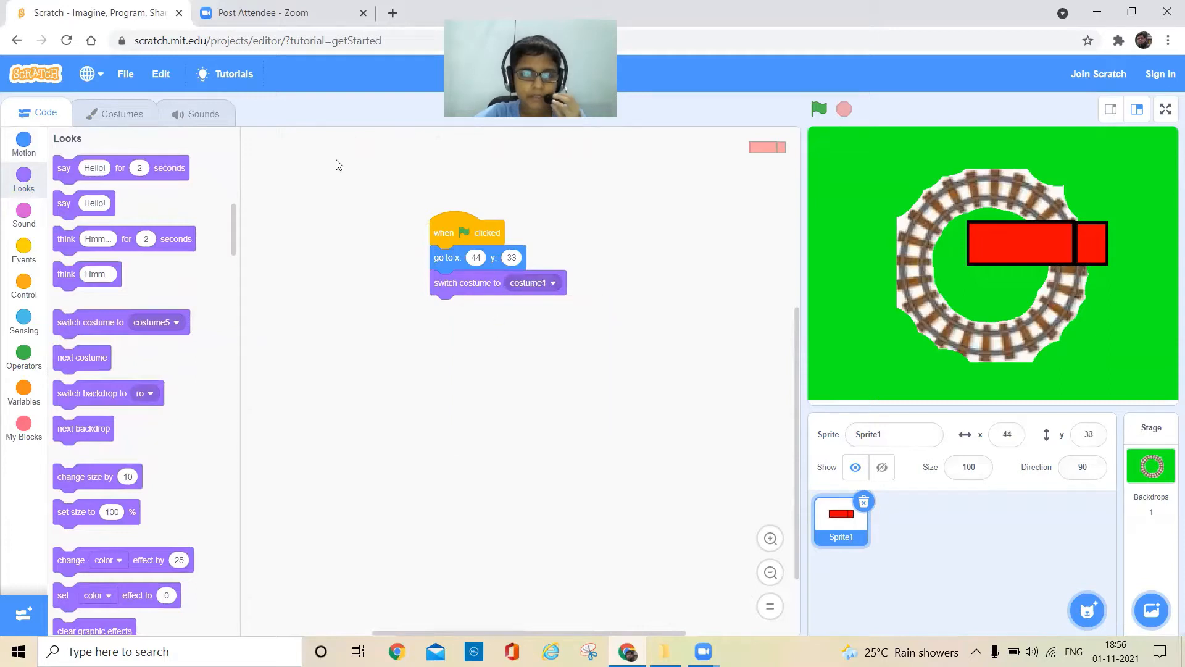
click(117, 113)
click(52, 162)
click(29, 115)
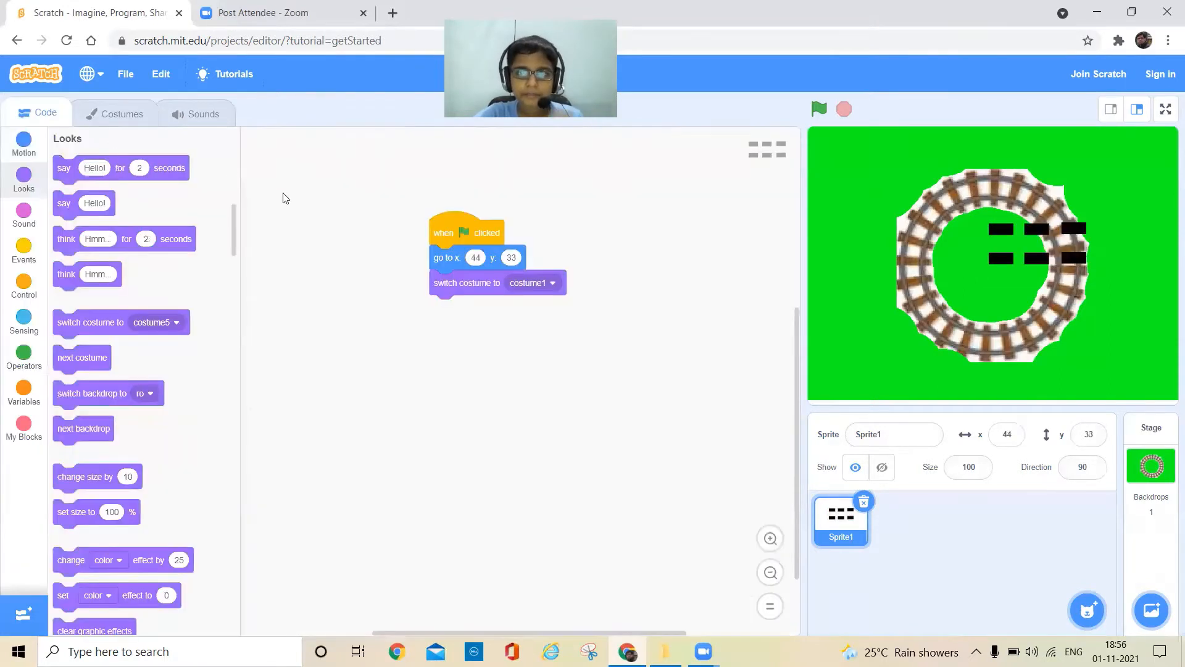
Step: Add a repeat 5 loop under the costume block and place a create clone of myself block inside it
click(24, 285)
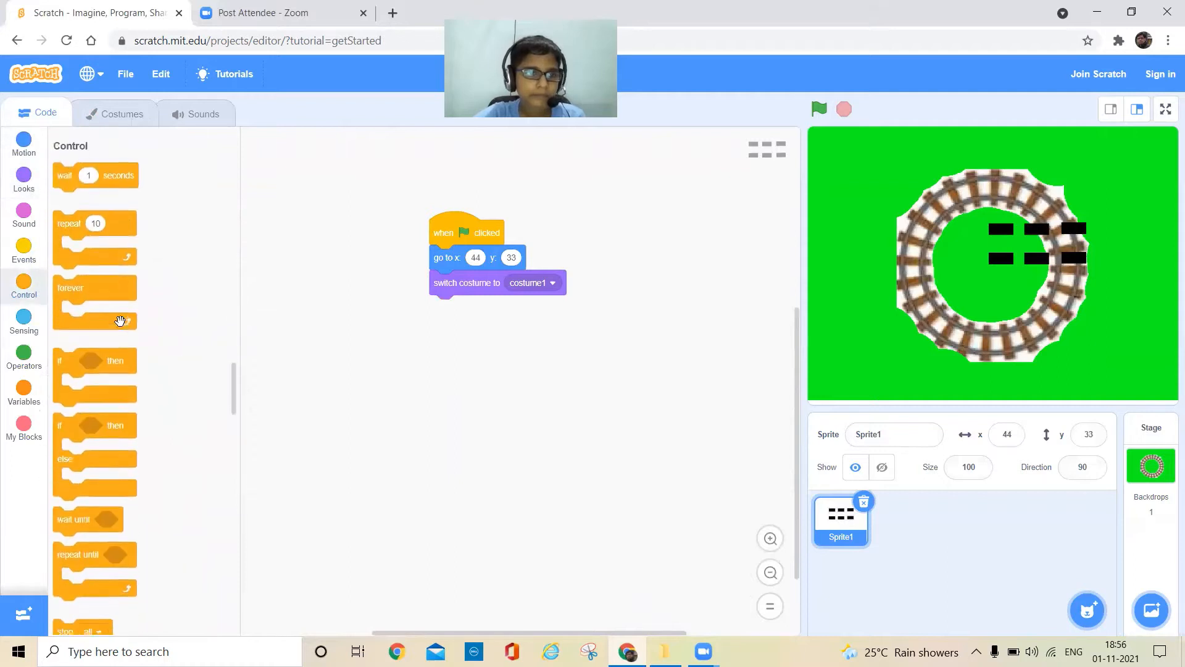
drag(96, 293, 224, 276)
drag(95, 216, 471, 310)
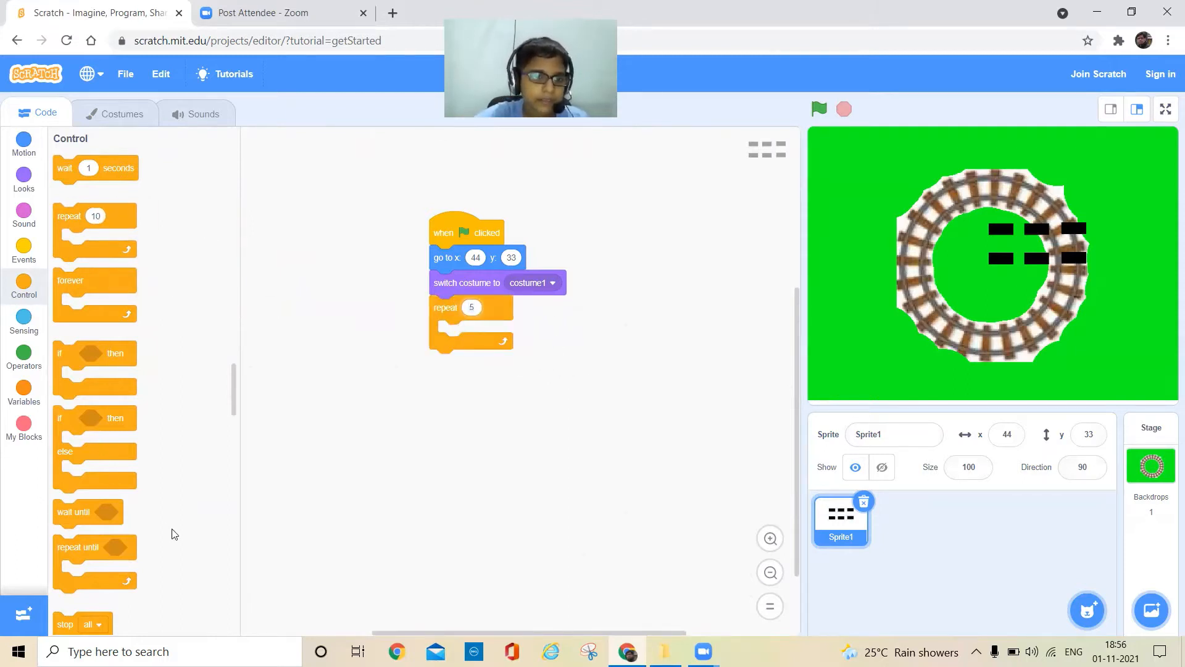
scroll(161, 305, down, 5)
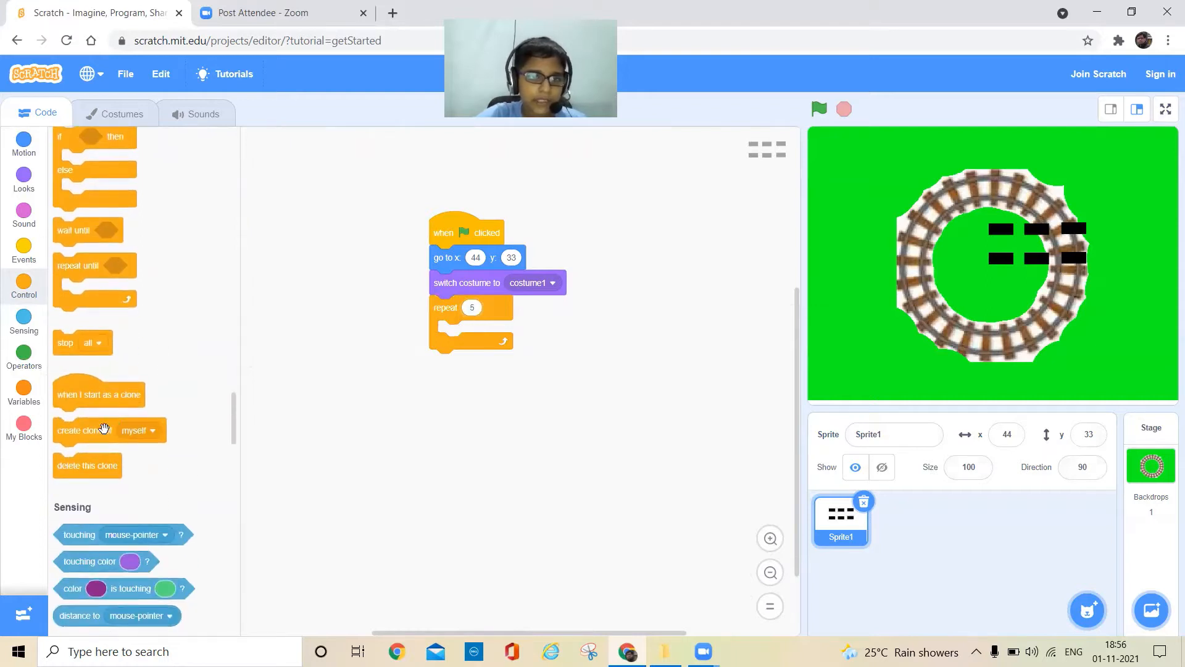
mouse_move(106, 429)
mouse_down()
mouse_move(437, 389)
mouse_move(505, 332)
mouse_up()
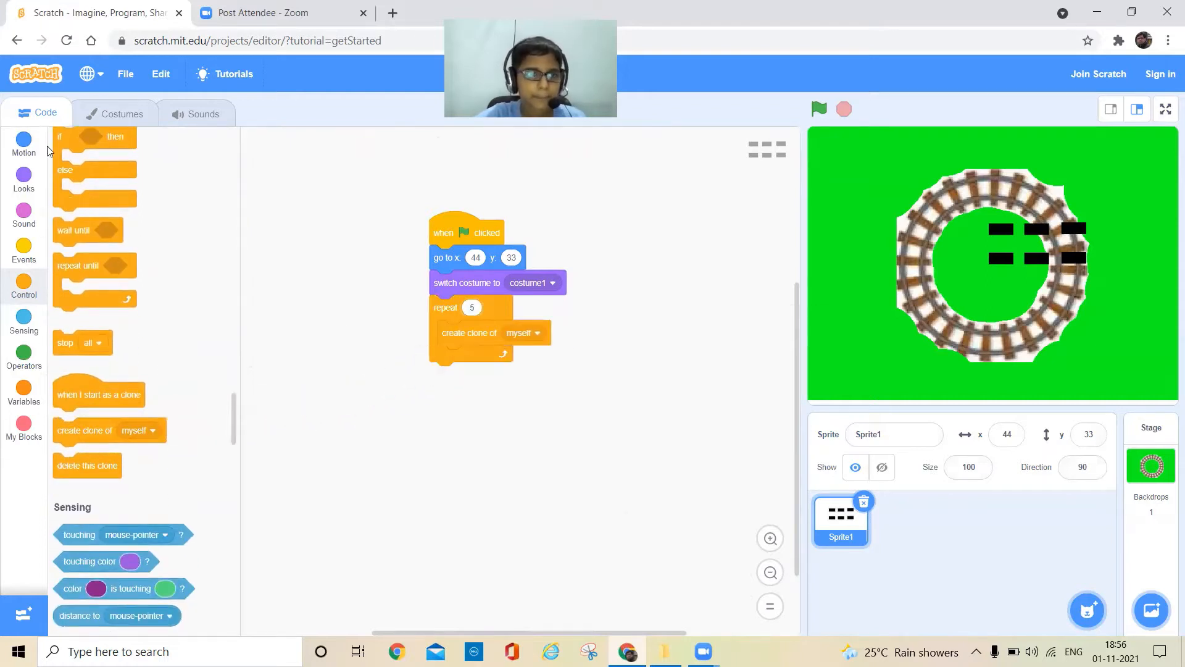
Step: Place a move block below the clone block inside the loop and set it to 1 step
click(23, 143)
mouse_move(67, 167)
mouse_down()
mouse_move(510, 431)
mouse_move(455, 357)
mouse_up()
click(480, 360)
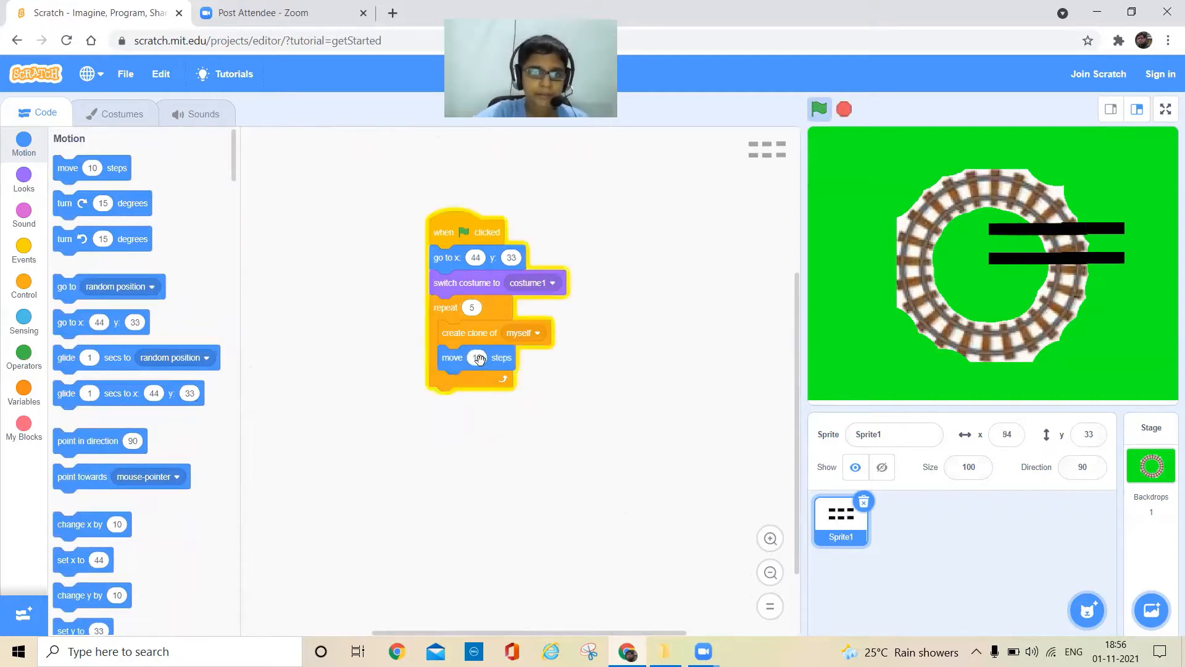
click(467, 245)
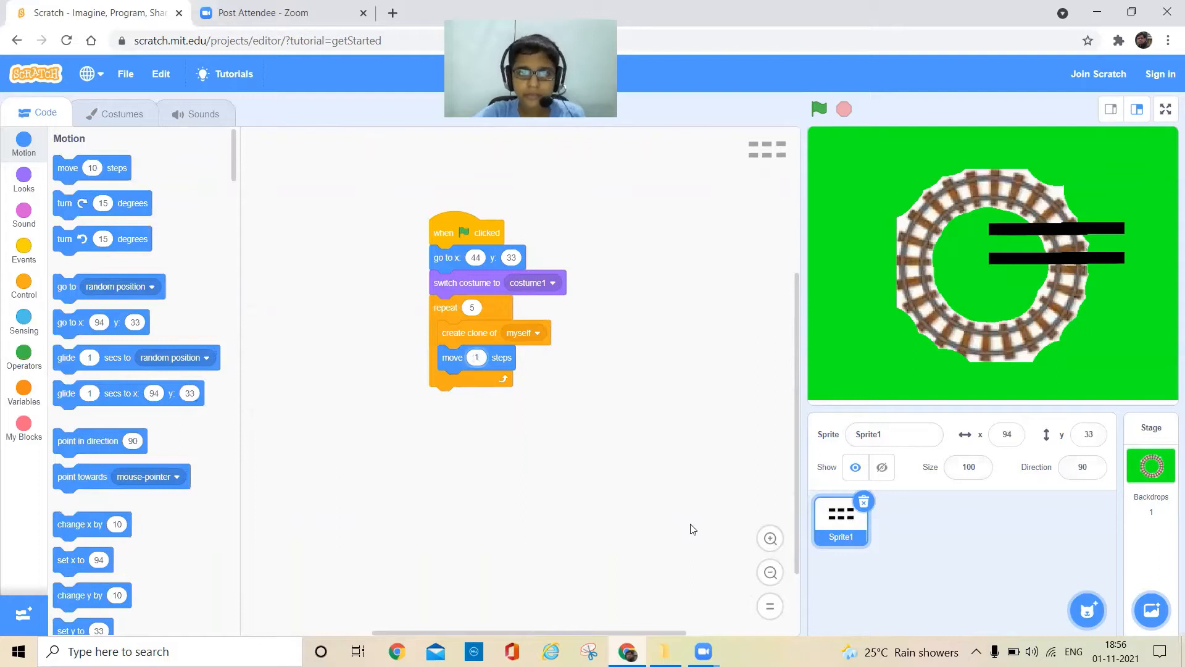
Step: Add a change y by 1 block after the move block in the loop and run the script to test the layering
drag(92, 600, 484, 395)
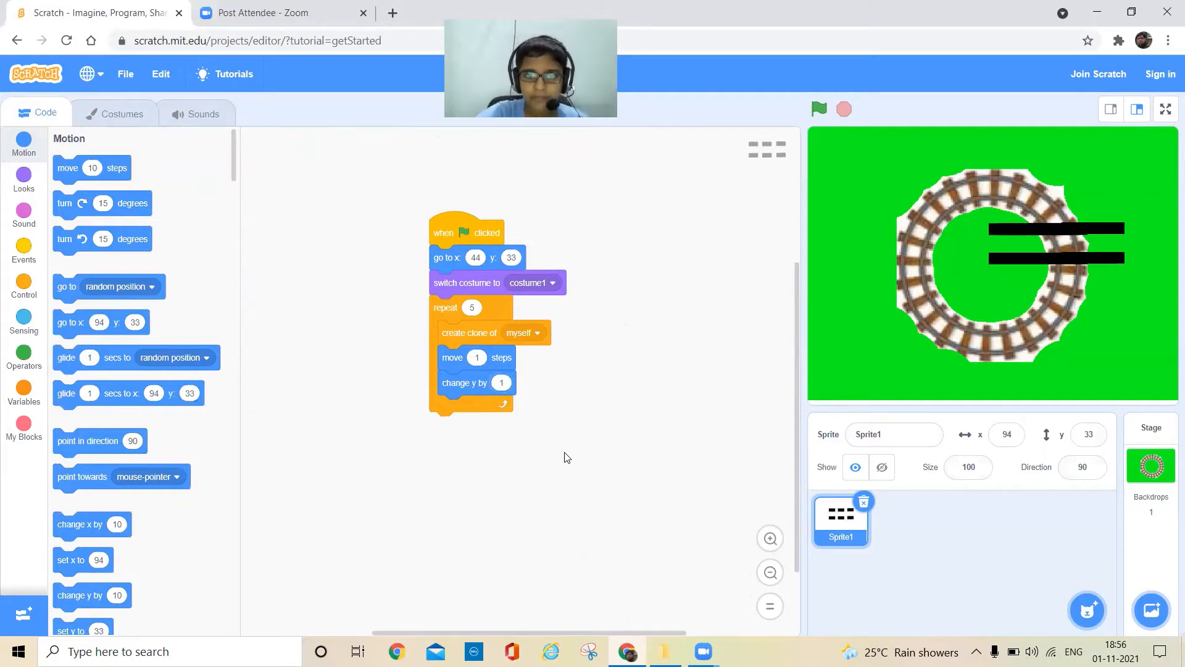
click(820, 109)
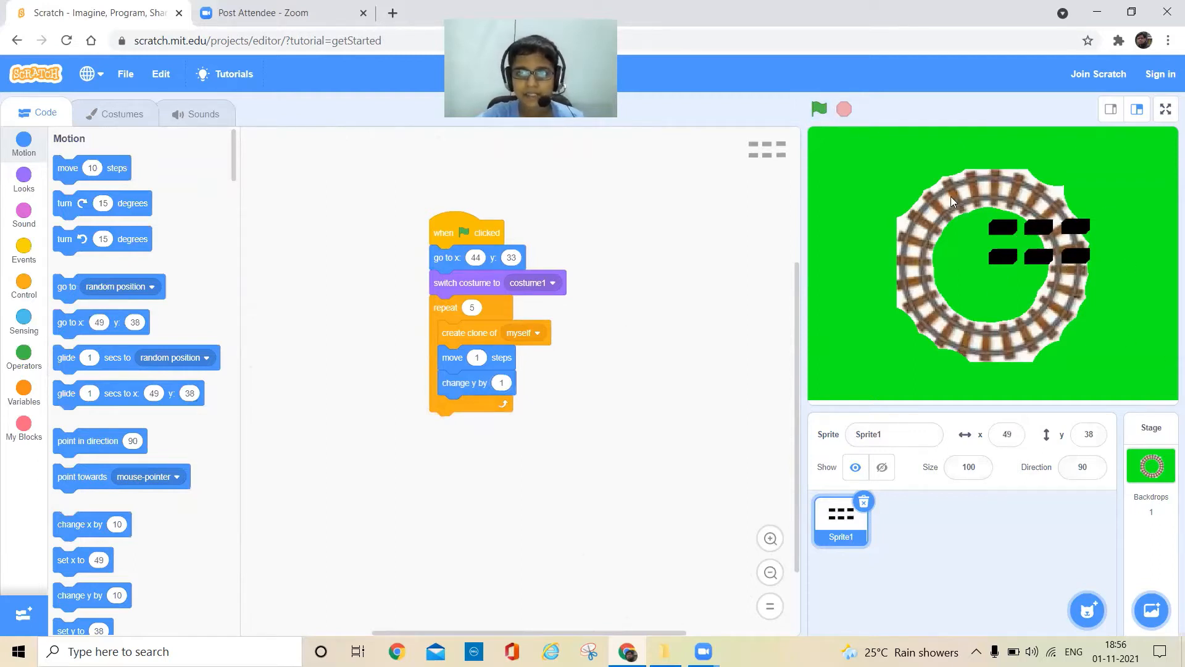
click(442, 281)
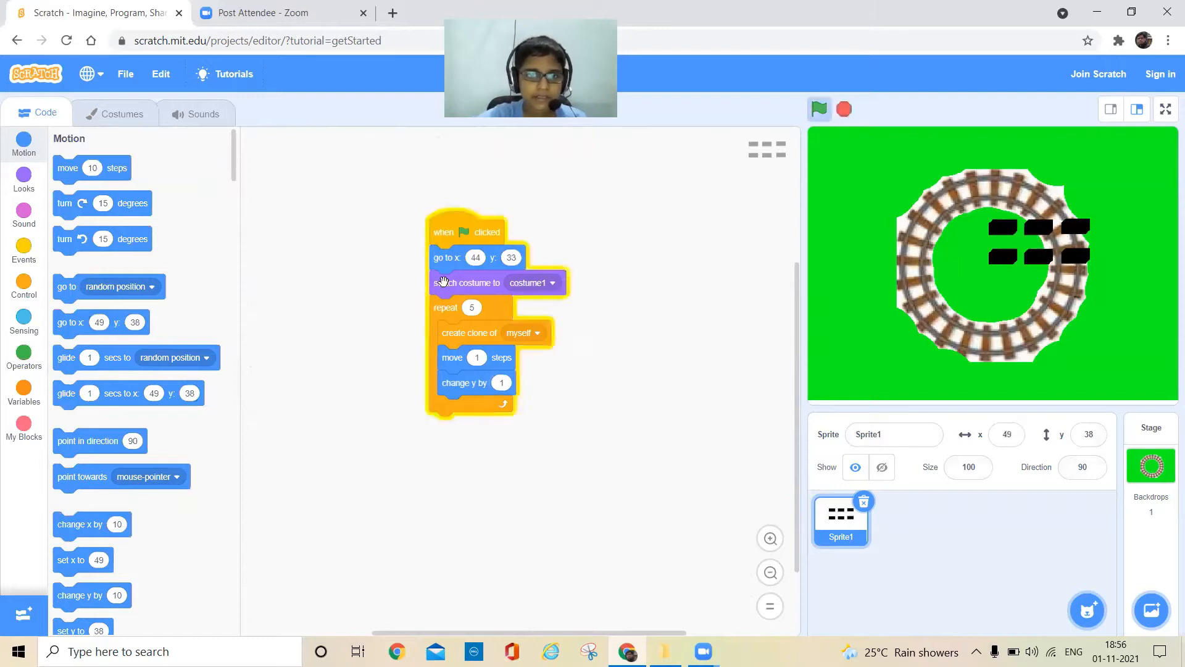
Step: Duplicate the costume1 switch and its clone loop, attach the copy below the original, and set its costume to costume2
right_click(443, 281)
click(457, 294)
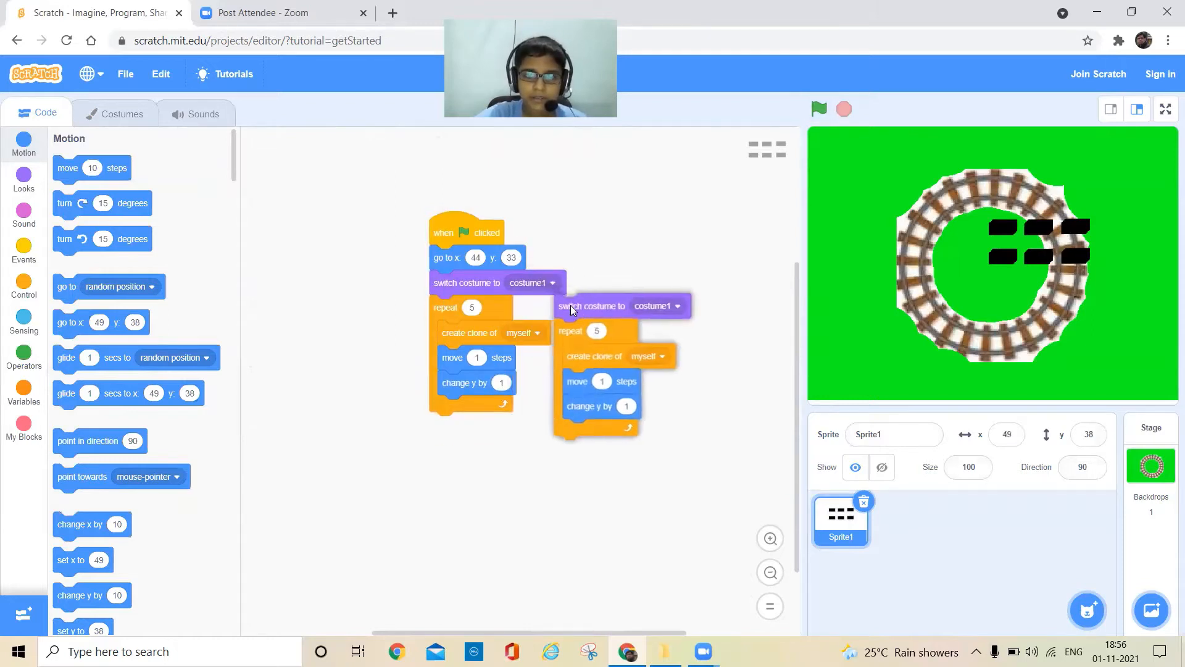
click(569, 327)
drag(570, 335, 434, 440)
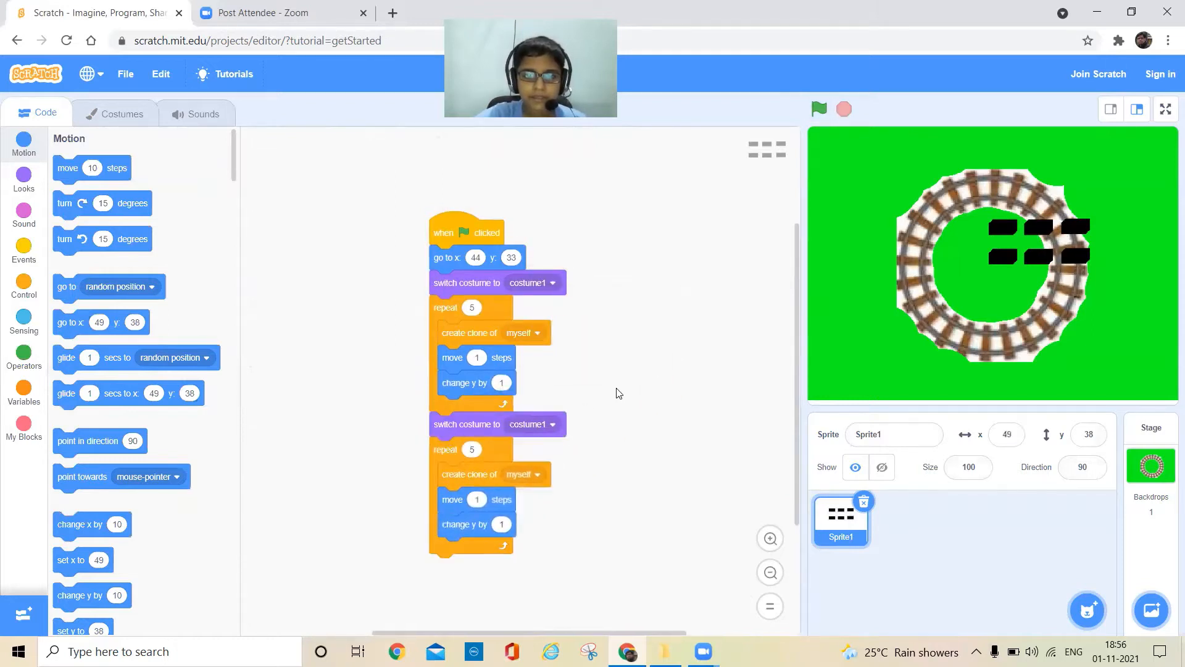
scroll(592, 377, down, 2)
click(552, 360)
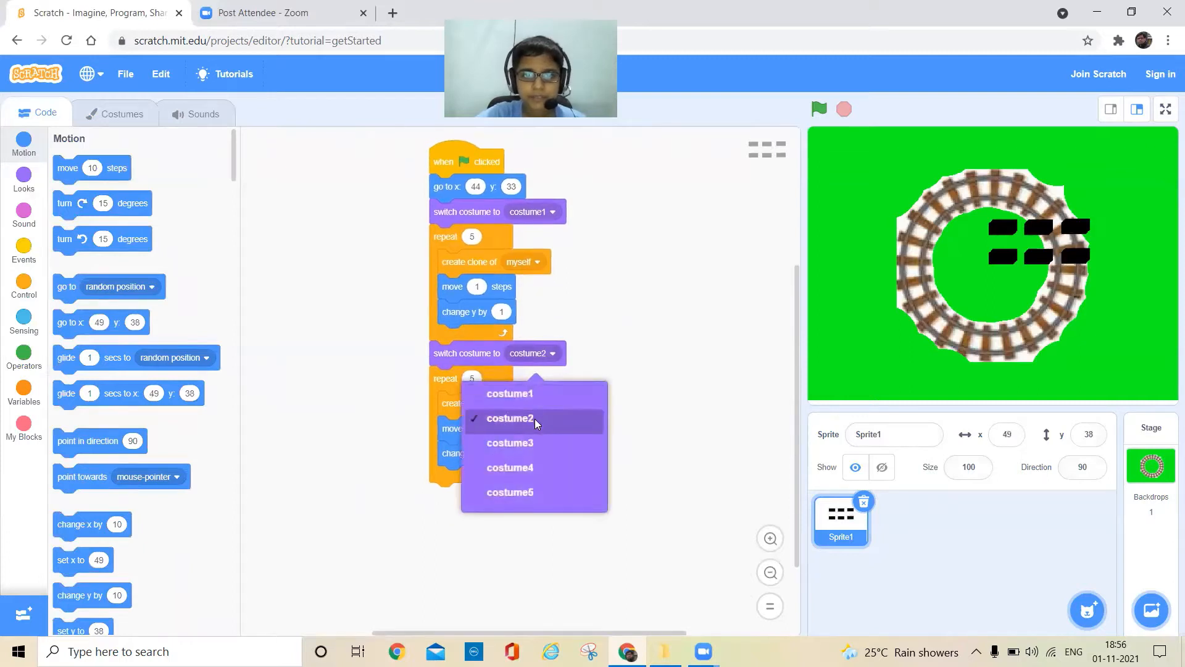
click(537, 419)
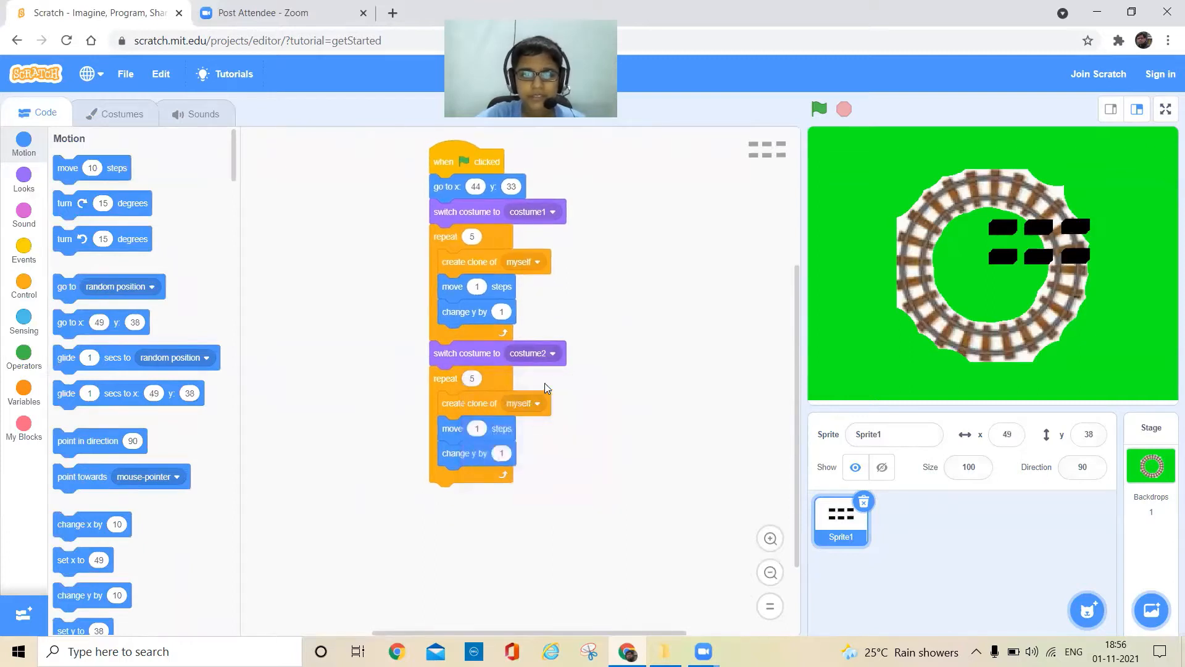
Step: Run the script, raise the costume1 loop's repeat count to 8, and run the script again
click(821, 113)
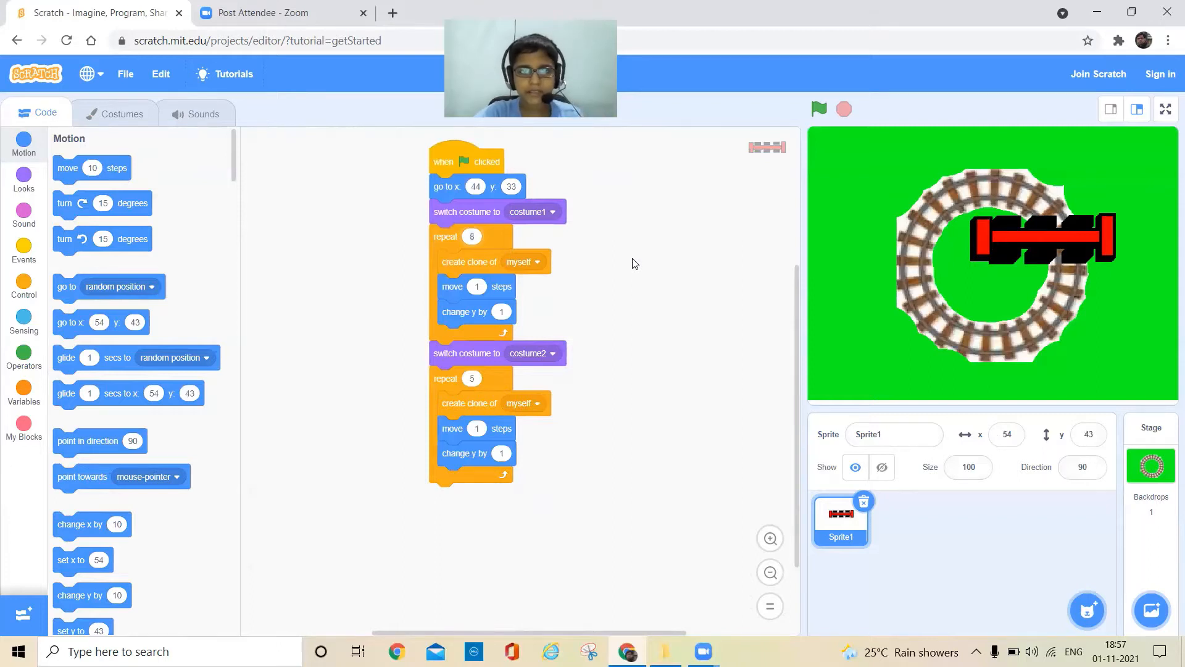
click(819, 110)
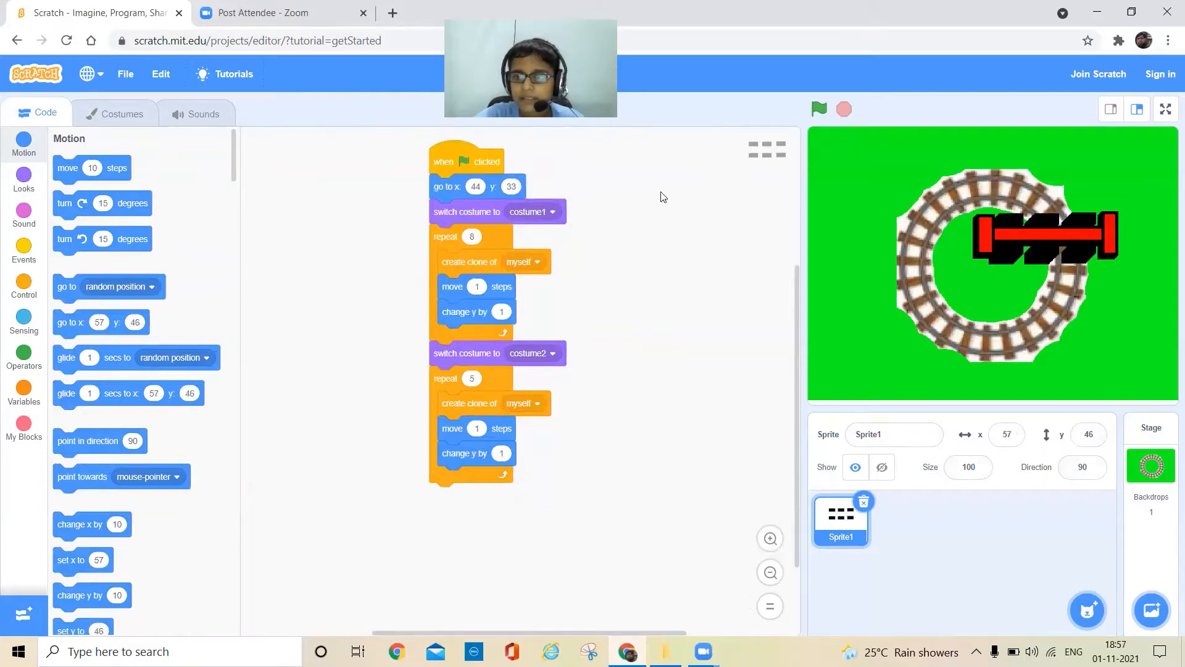
Step: Duplicate the costume2 switch with its loop, attach the copy at the script's end, and set its costume to costume3
right_click(442, 354)
click(454, 368)
click(620, 362)
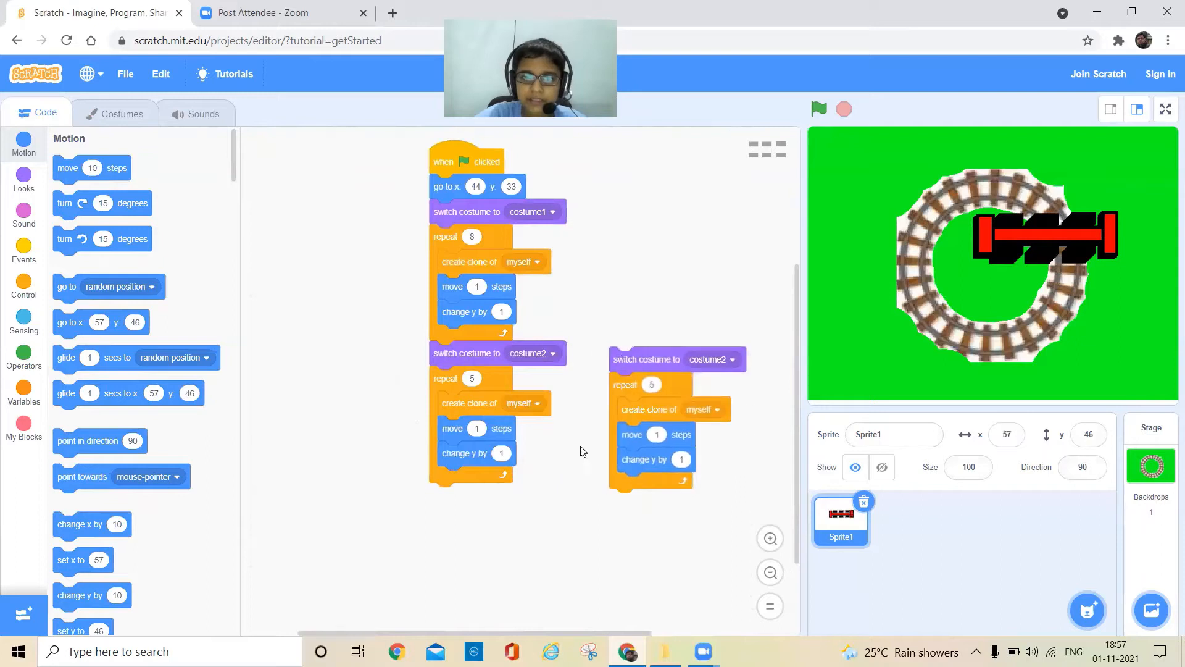
drag(623, 359, 444, 497)
scroll(586, 453, down, 1)
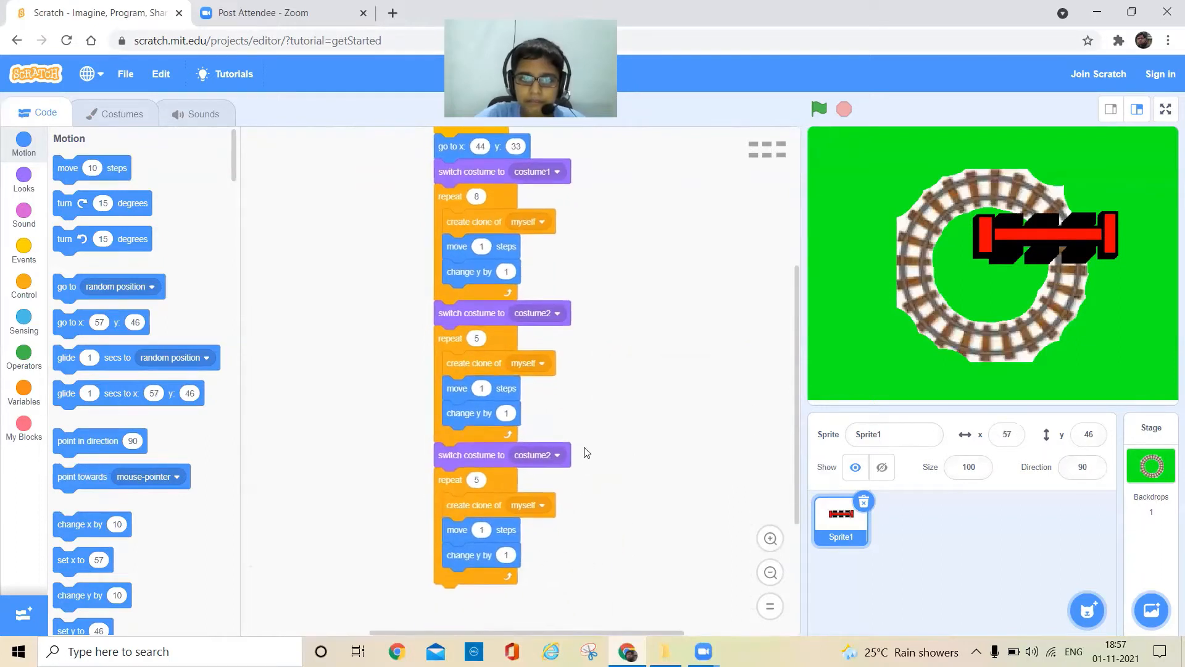
click(556, 455)
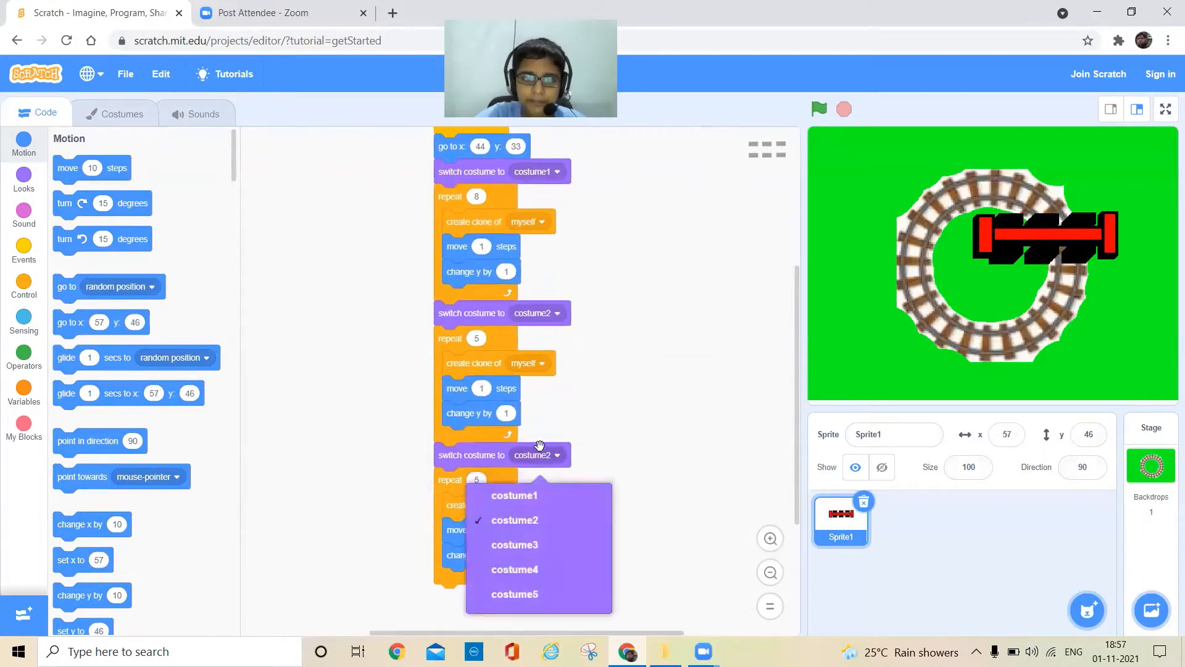
click(540, 543)
scroll(633, 456, down, 3)
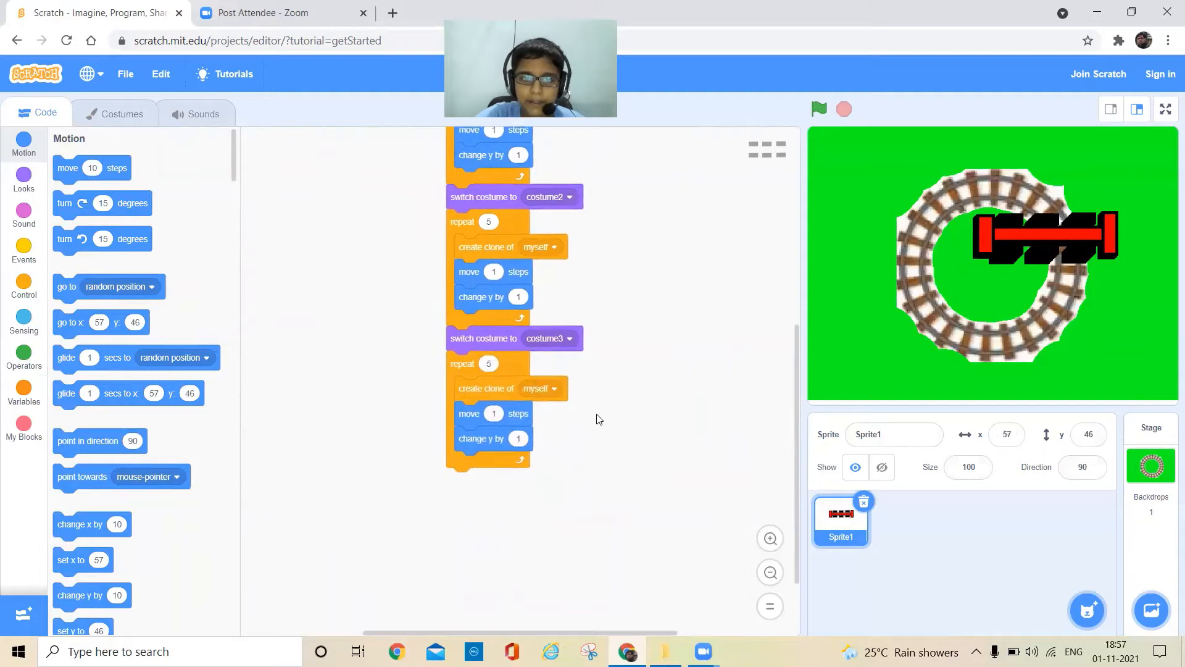
Step: Duplicate the costume3 switch with its loop, attach the copy at the script's end, and set its costume to costume4
right_click(508, 343)
click(535, 354)
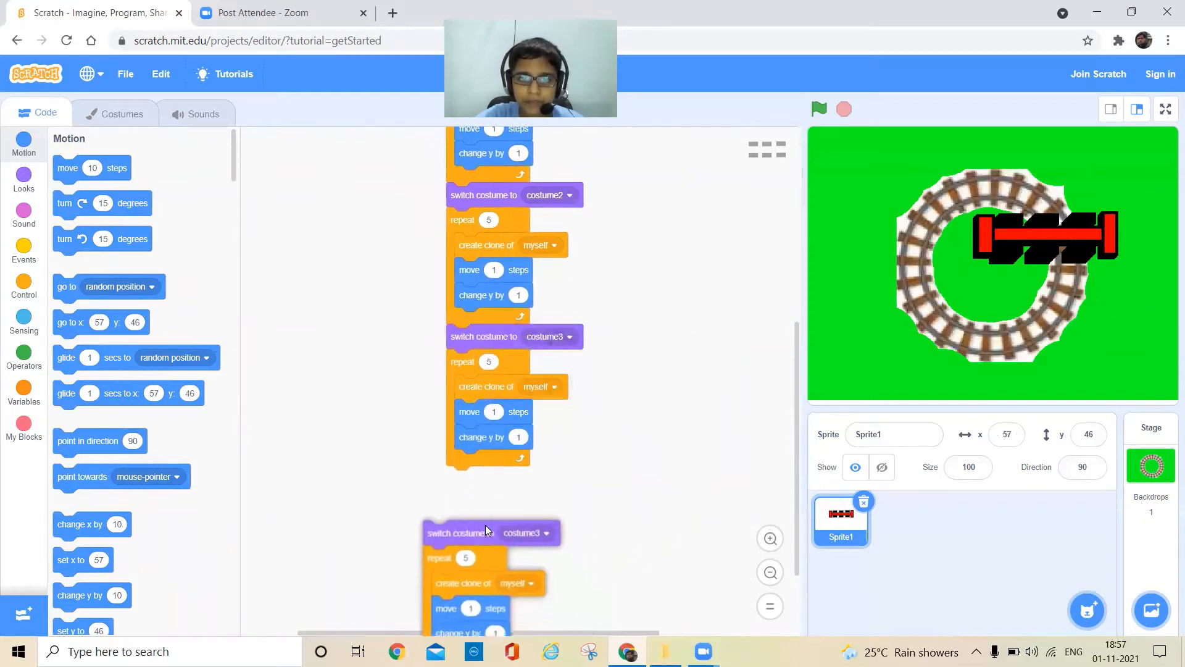
click(507, 482)
scroll(666, 432, down, 3)
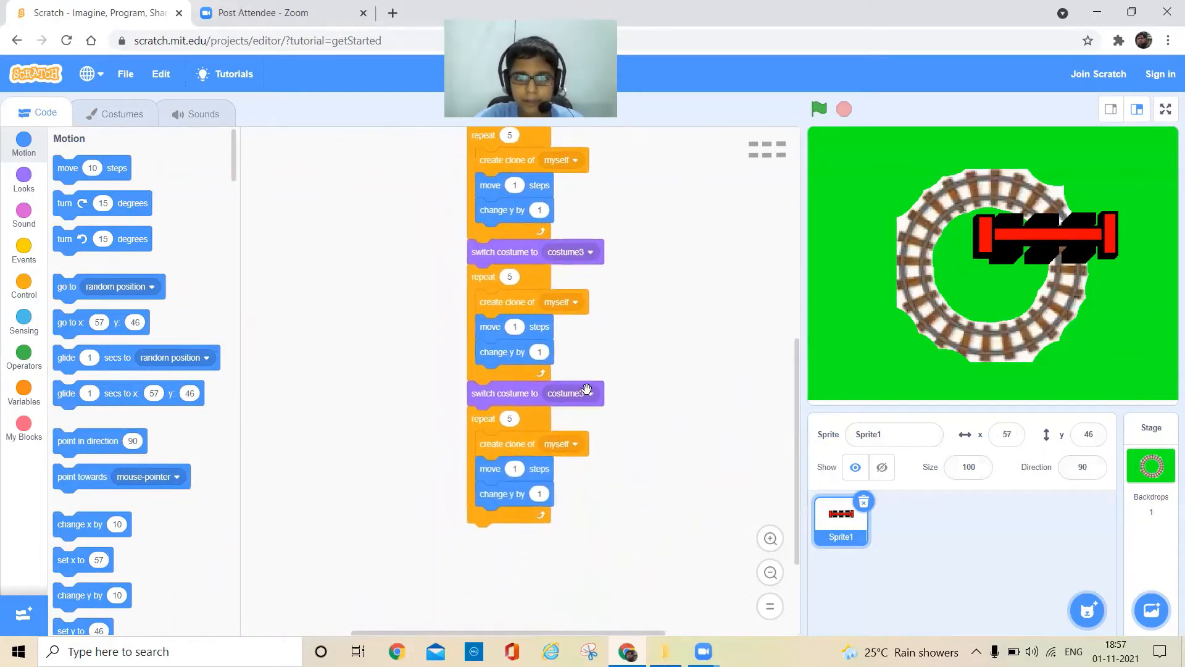
click(586, 393)
click(582, 506)
scroll(556, 303, down, 3)
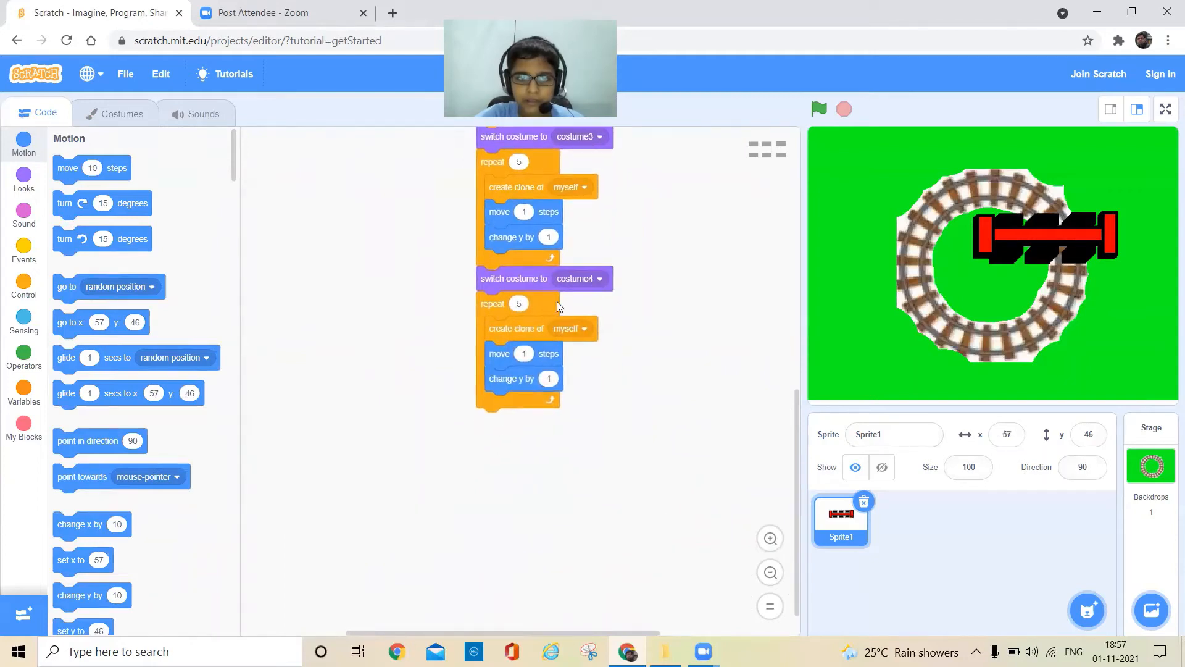
Step: Duplicate the costume4 switch with its loop, append the copy with its costume set to costume5, and run the script
right_click(521, 284)
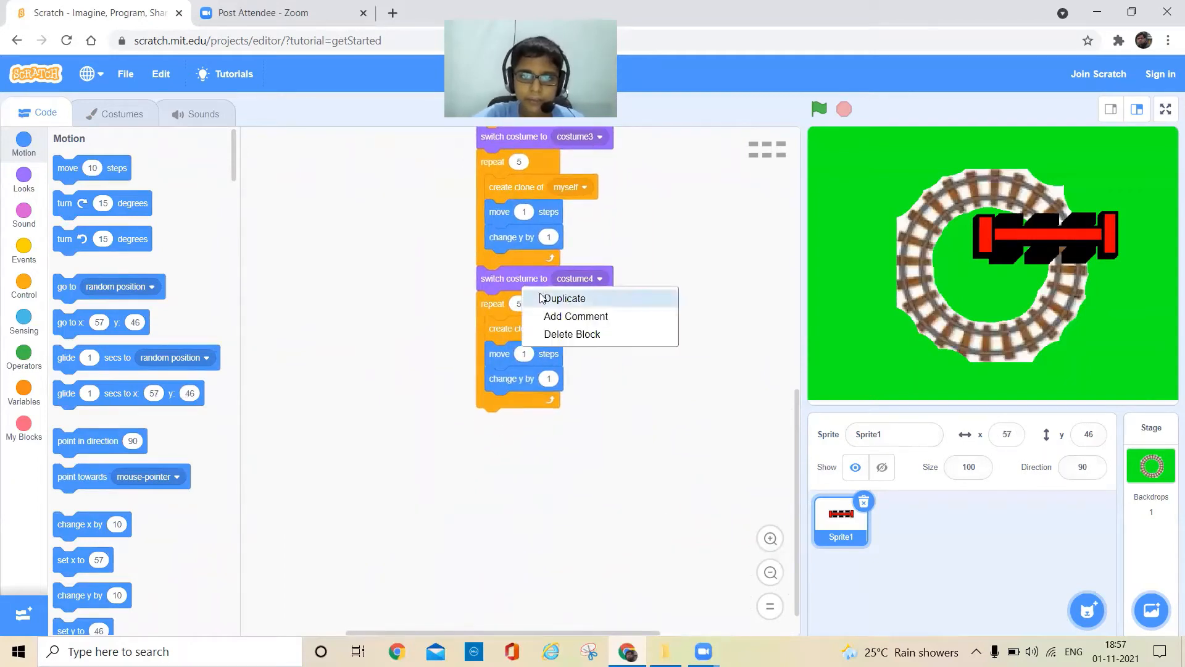
click(544, 298)
click(587, 445)
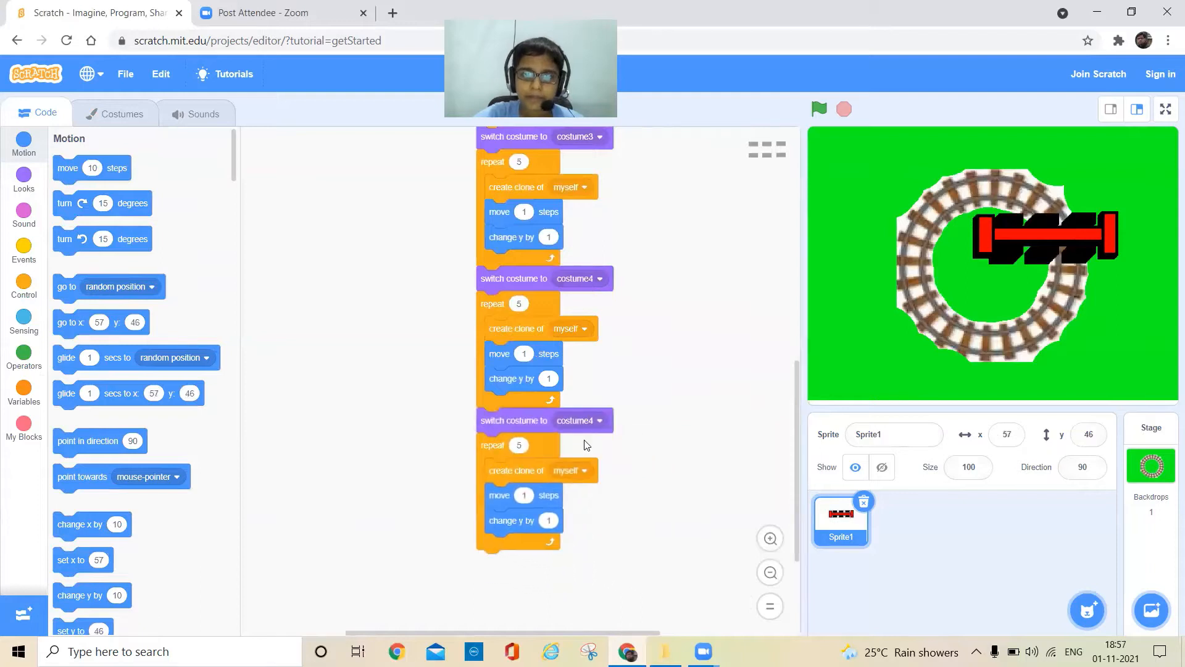
click(600, 421)
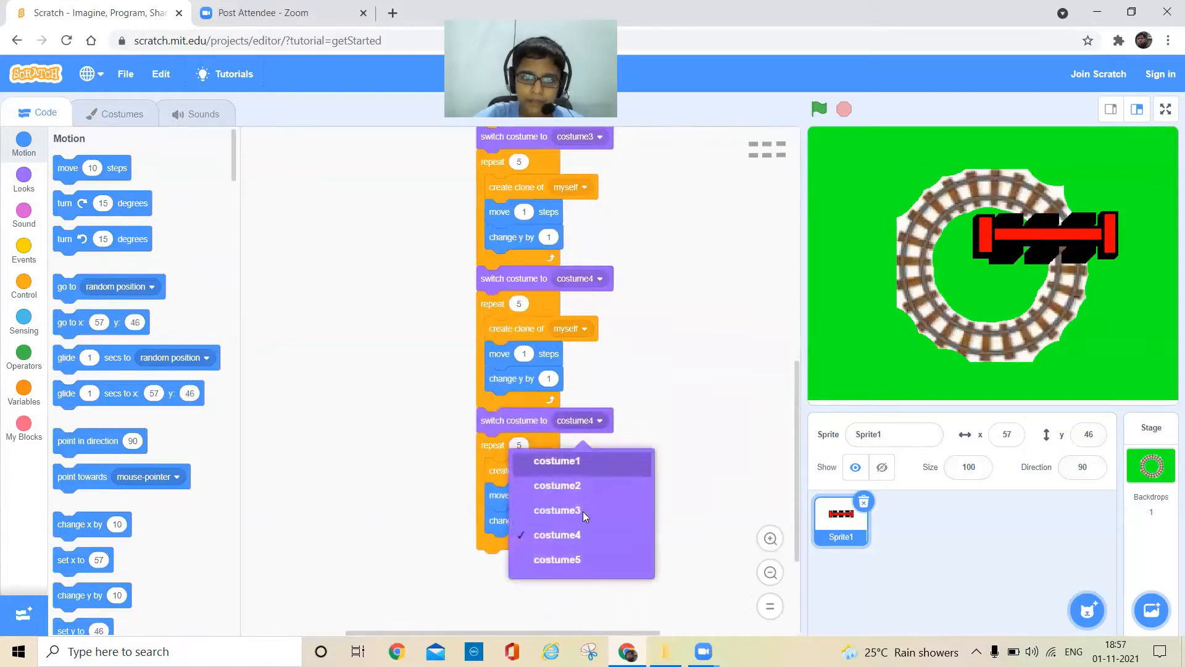
click(582, 558)
click(820, 111)
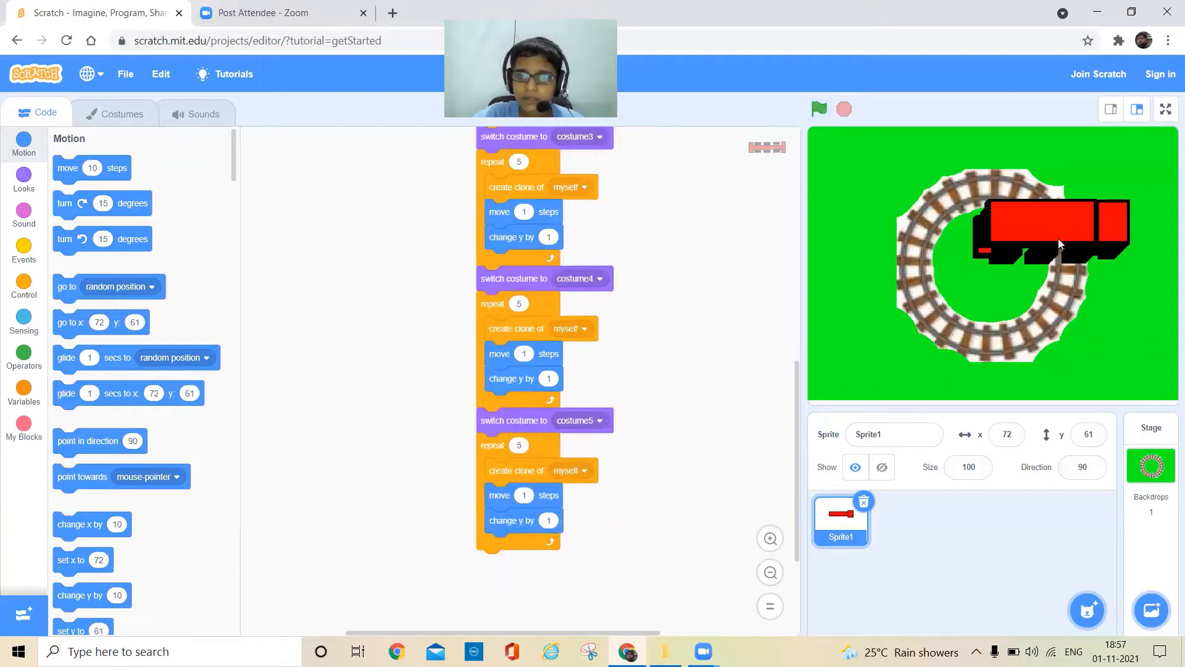
Step: Duplicate the costume3, costume4 and costume5 sections, append the copies in reverse order at the script's end, and run the script
scroll(702, 369, up, 2)
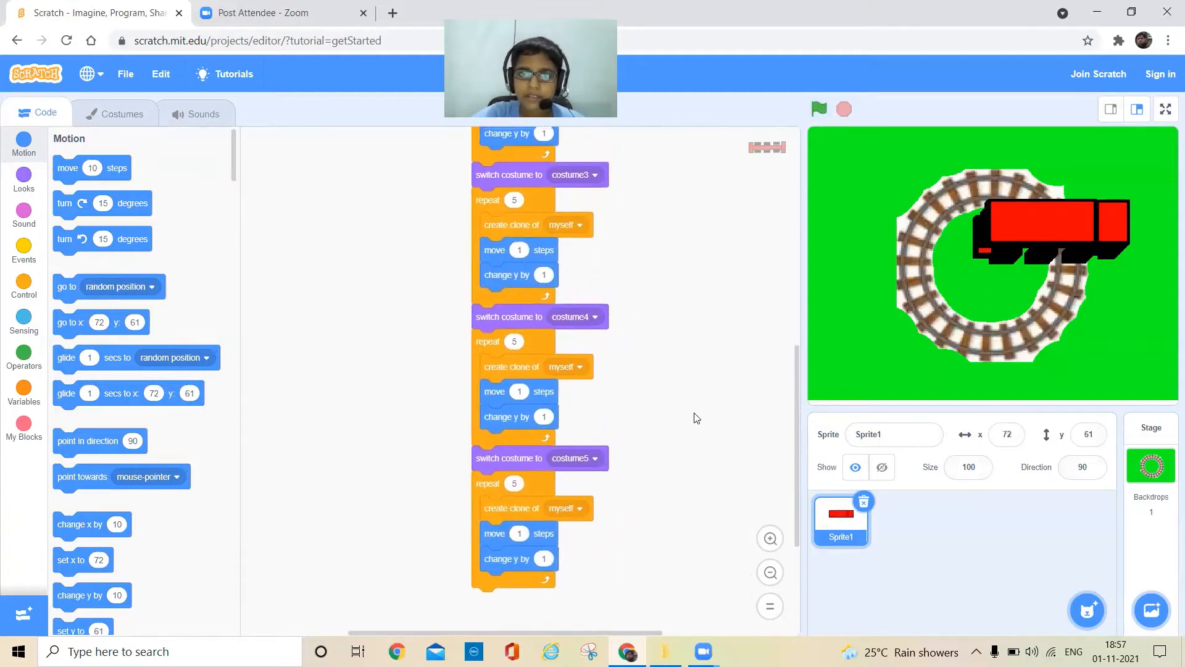
right_click(514, 185)
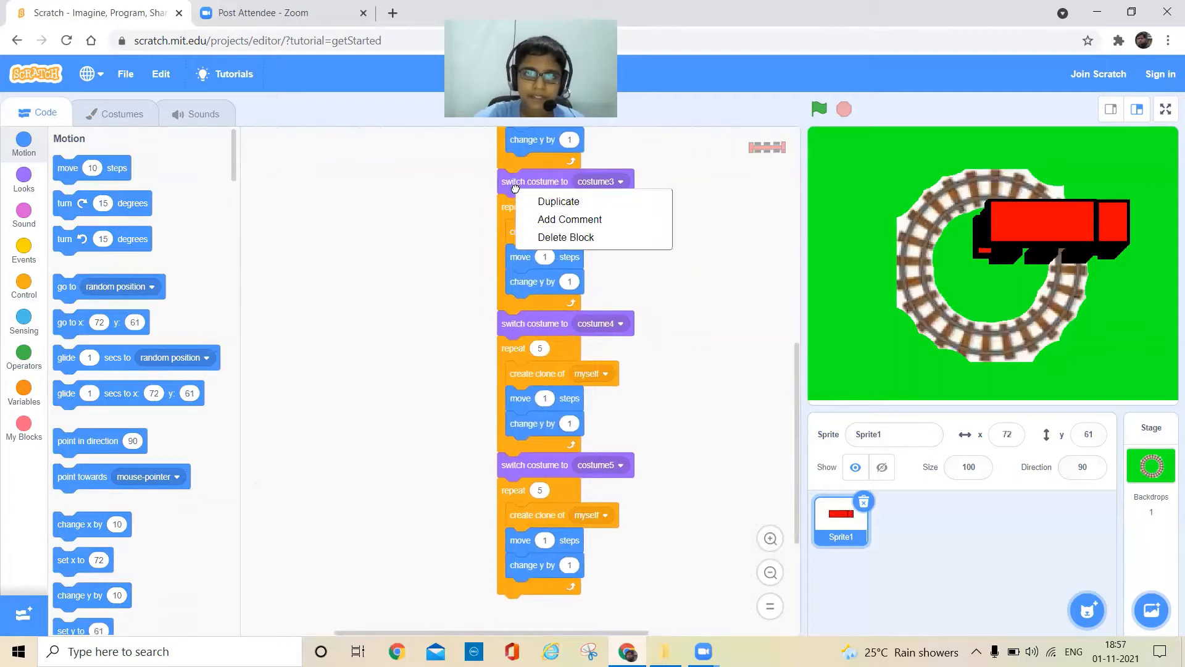
click(551, 201)
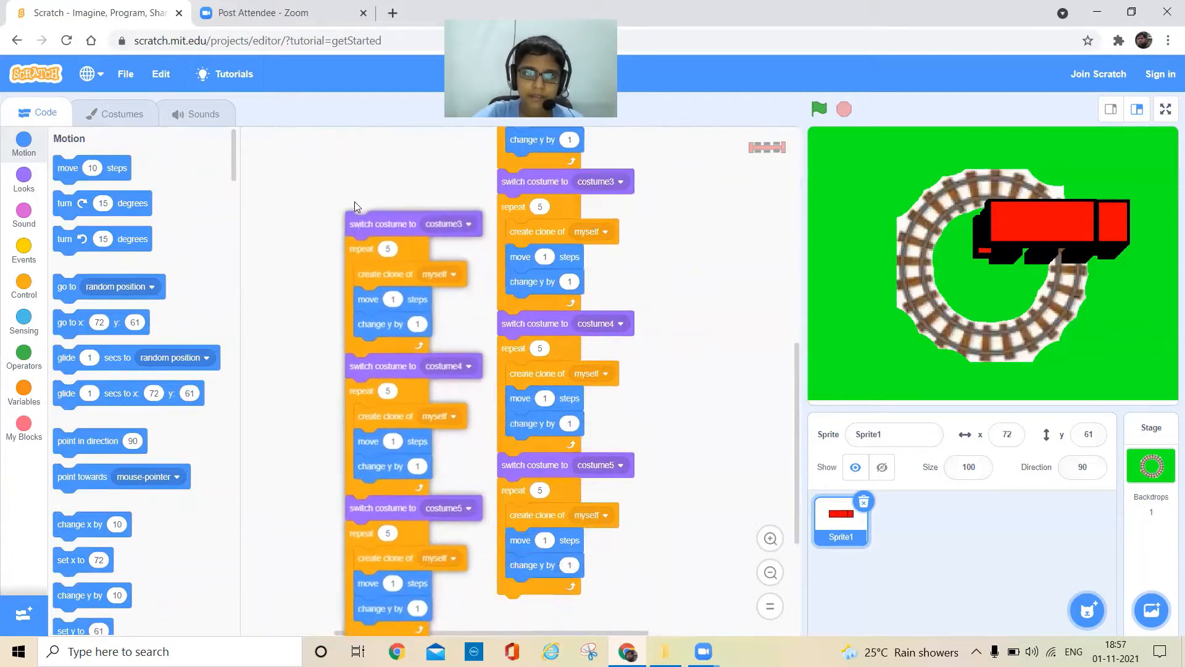
click(334, 183)
drag(344, 466, 466, 447)
drag(327, 312, 324, 357)
drag(331, 299, 328, 618)
drag(460, 440, 523, 619)
drag(669, 548, 648, 159)
click(821, 111)
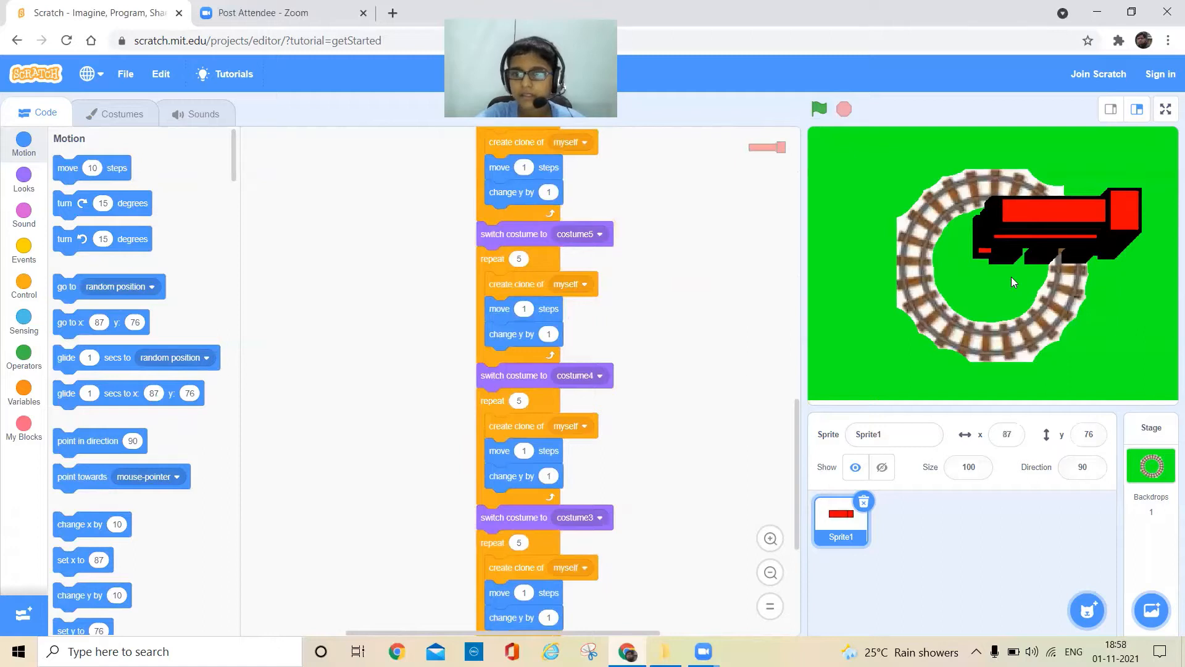
Step: Duplicate costume3 in the sprite's costumes and move the copy, costume6, to the end of the costume list
click(121, 114)
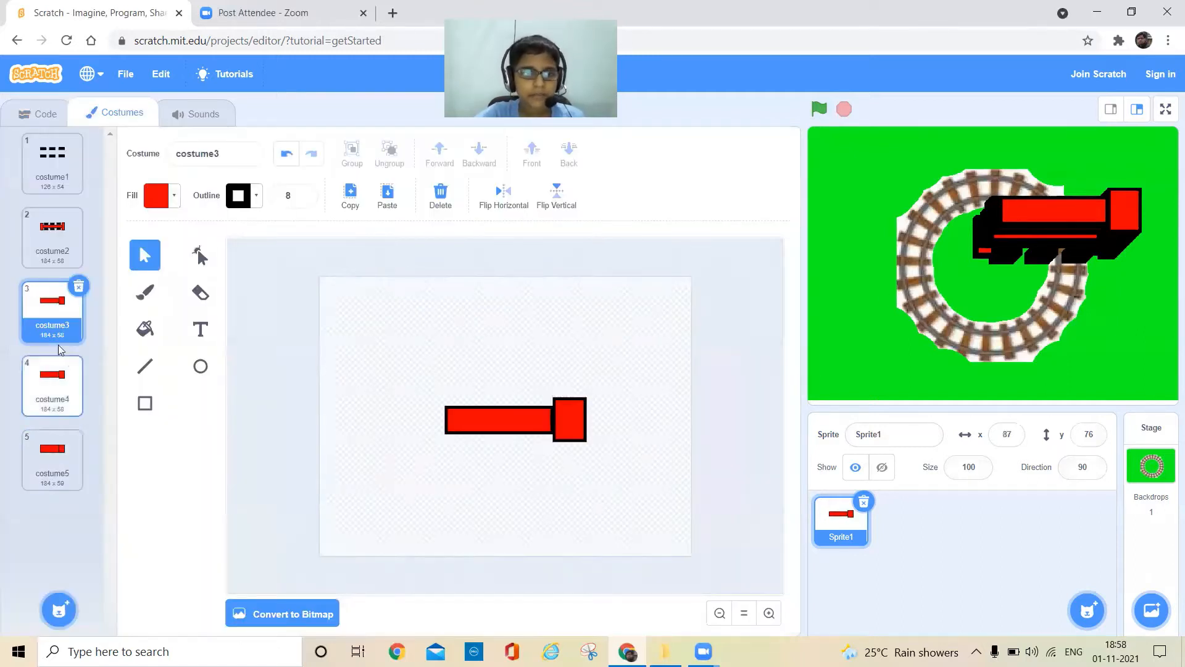
right_click(45, 332)
click(53, 342)
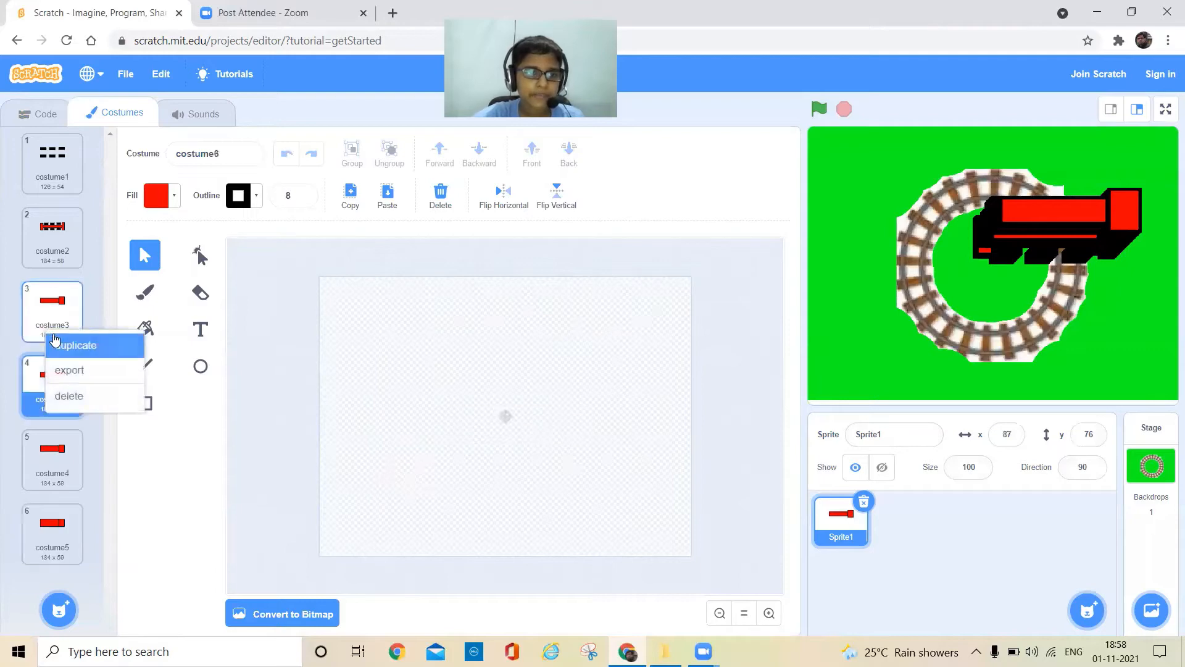
drag(53, 393, 56, 531)
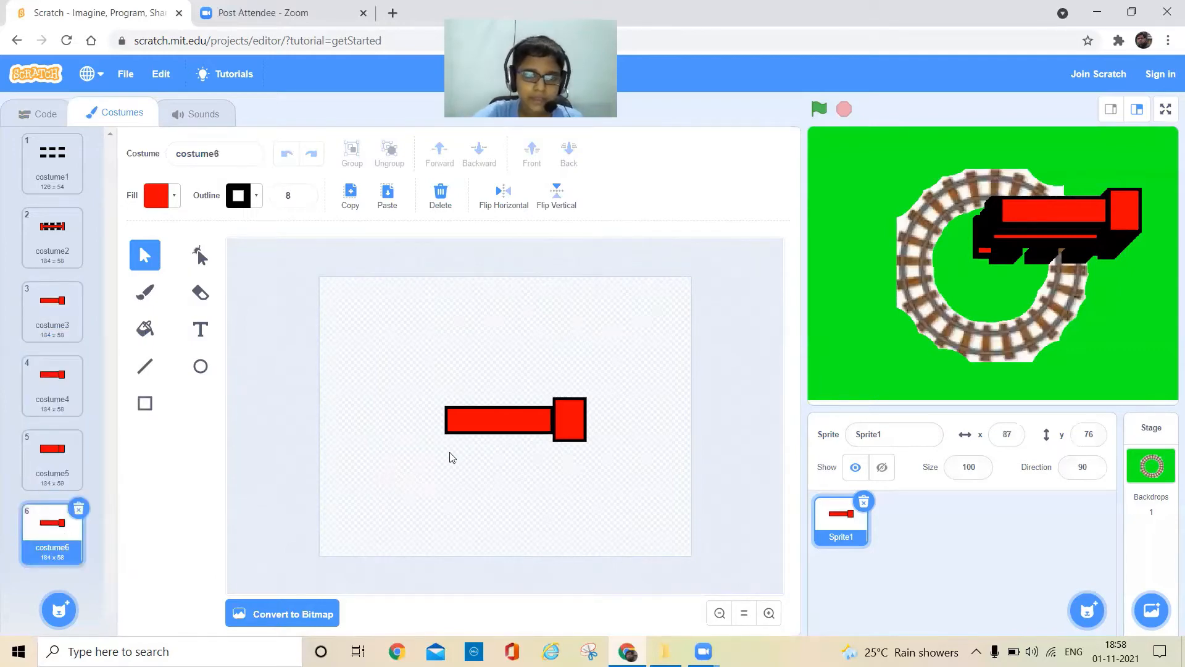
Step: Draw a small grey circle without outline, fill saturation 0 and brightness 55, at the left end of costume6's long red body
click(201, 366)
click(173, 196)
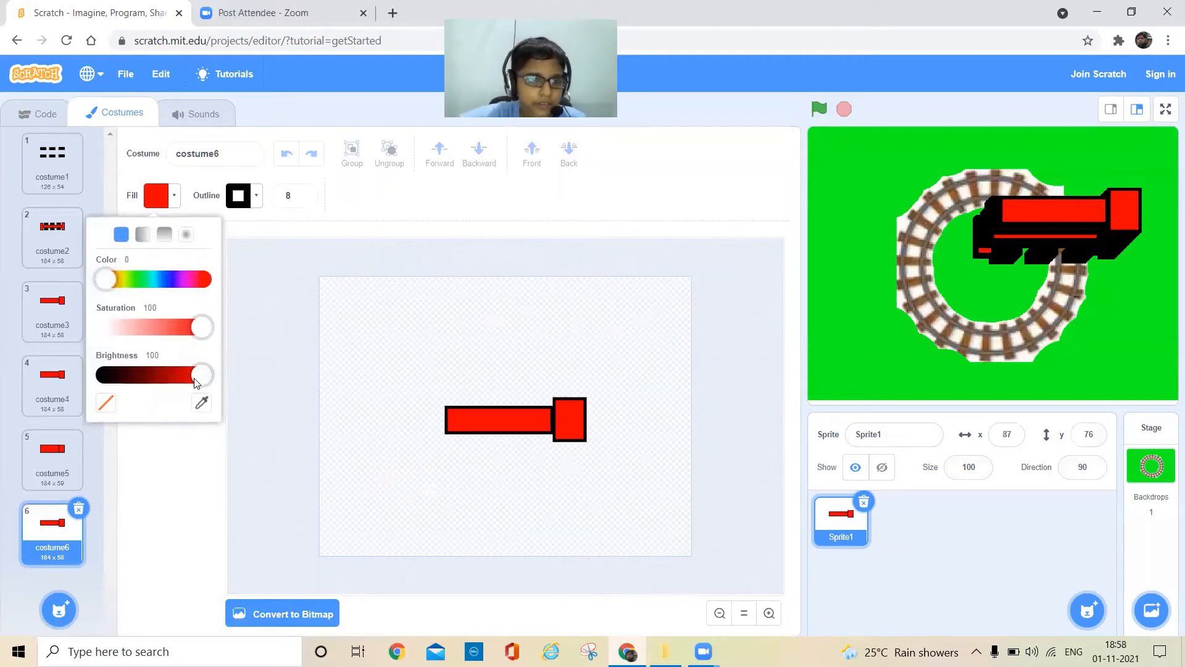
drag(202, 374, 159, 378)
drag(210, 322, 107, 328)
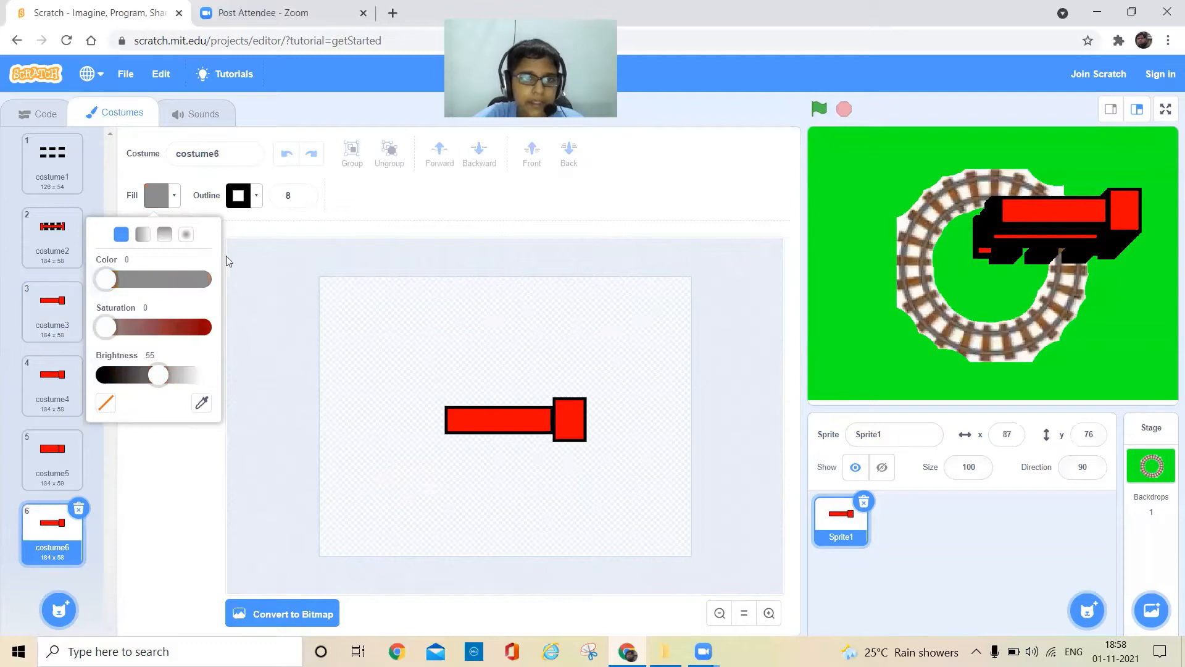
click(256, 204)
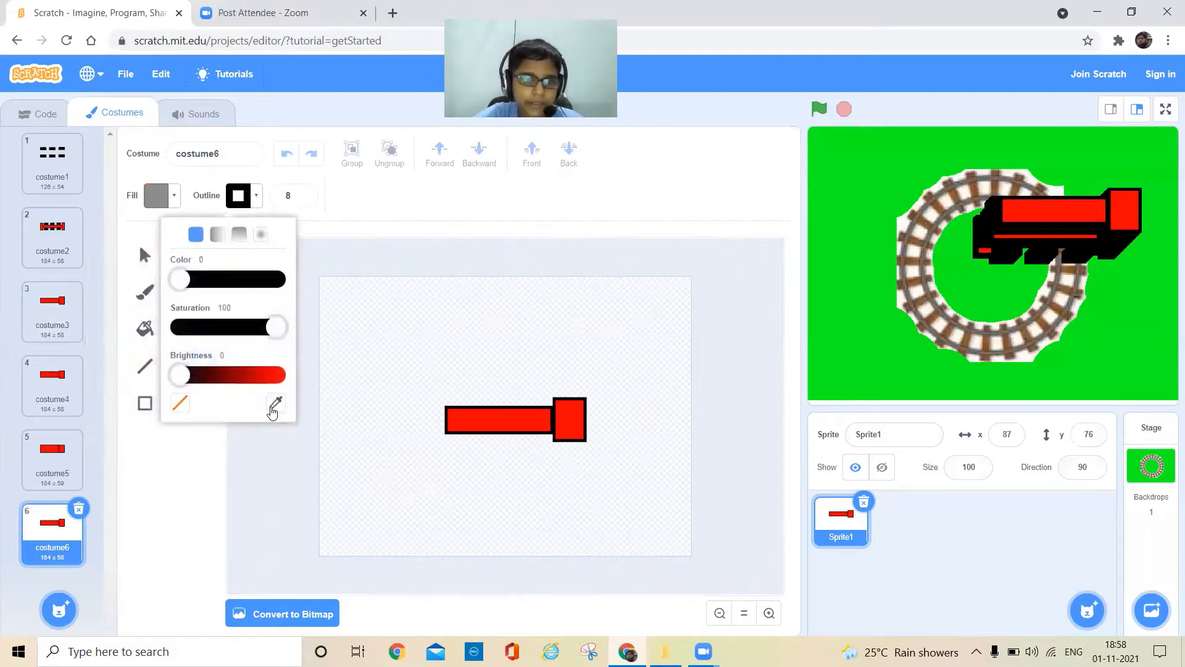
click(179, 403)
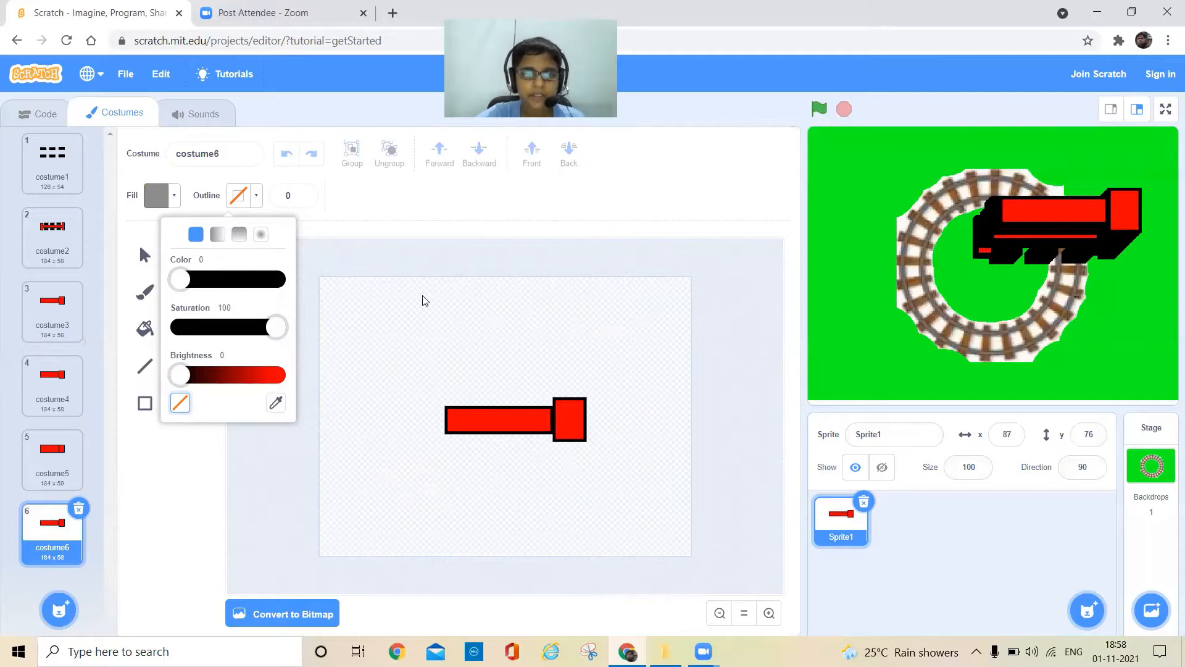
click(455, 421)
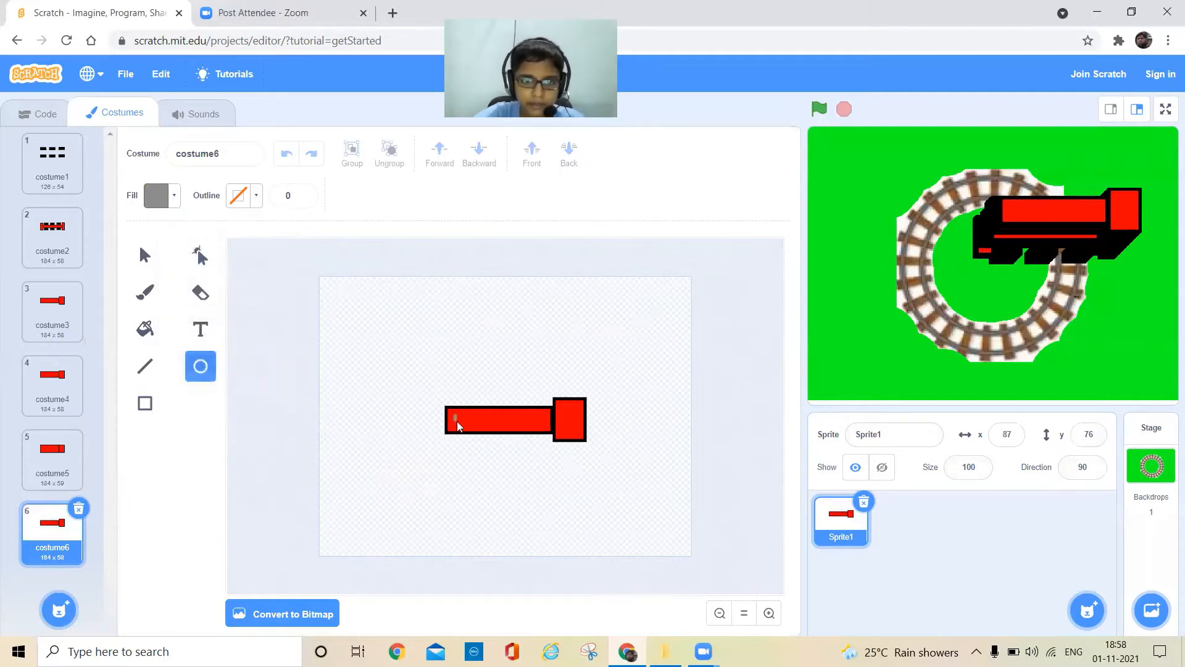
mouse_move(455, 416)
mouse_down()
mouse_move(467, 433)
mouse_move(460, 421)
mouse_up()
click(483, 377)
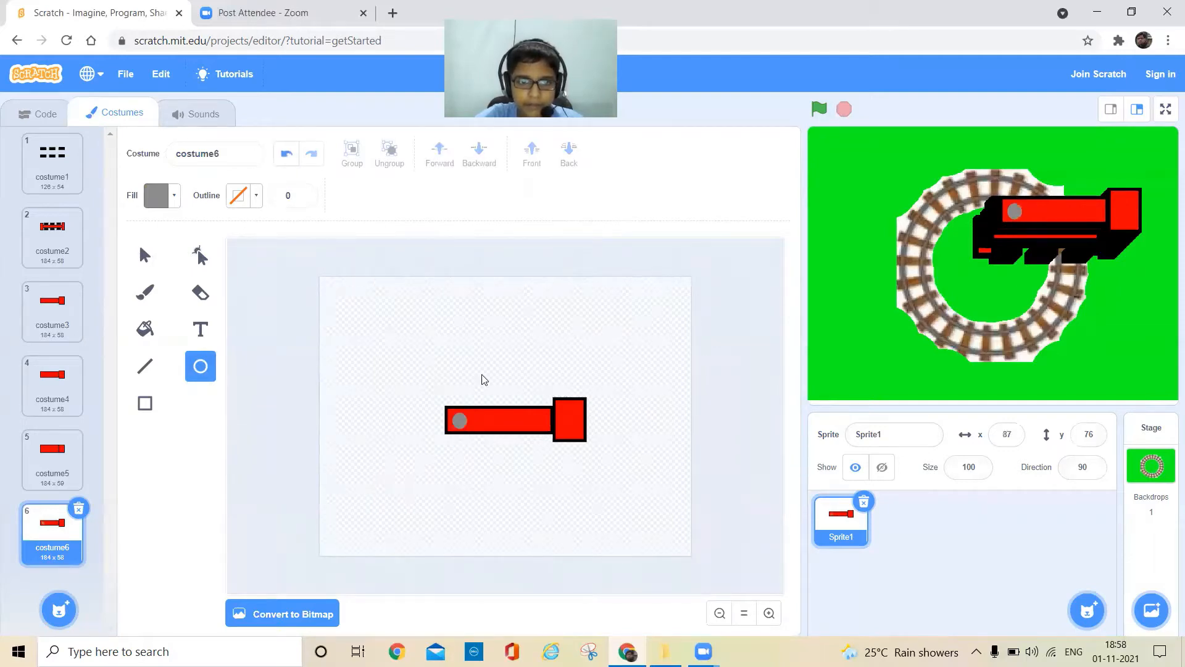
Step: Draw two vertical black lines of width 12 across the long red body in costume6
click(146, 366)
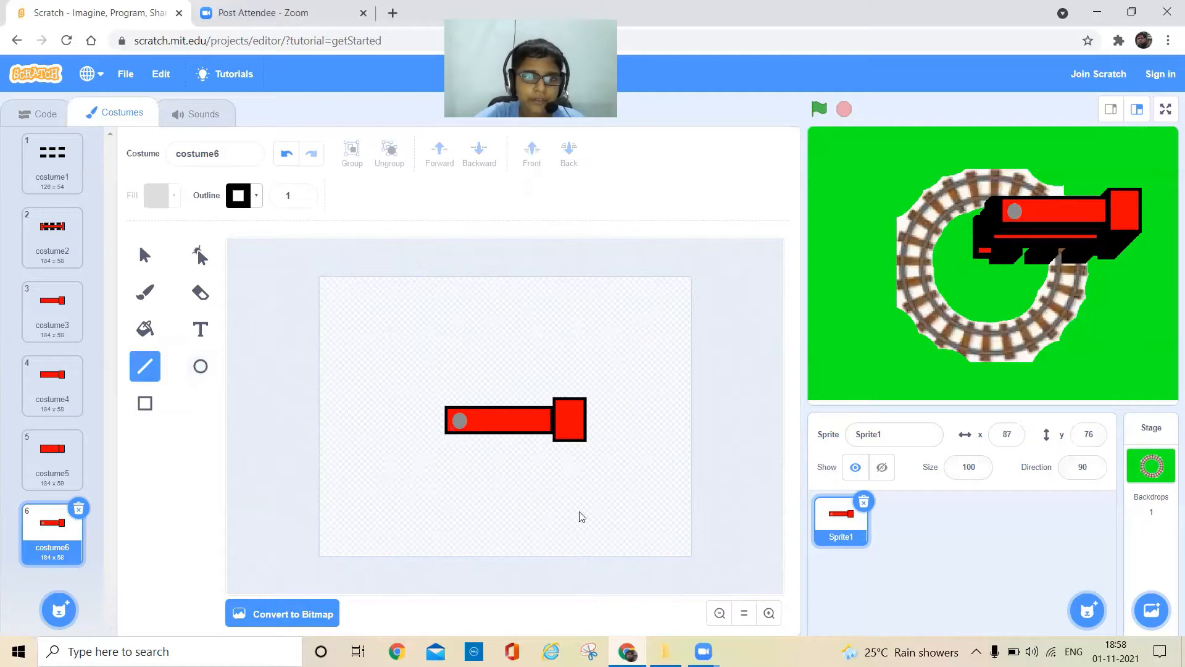
click(303, 194)
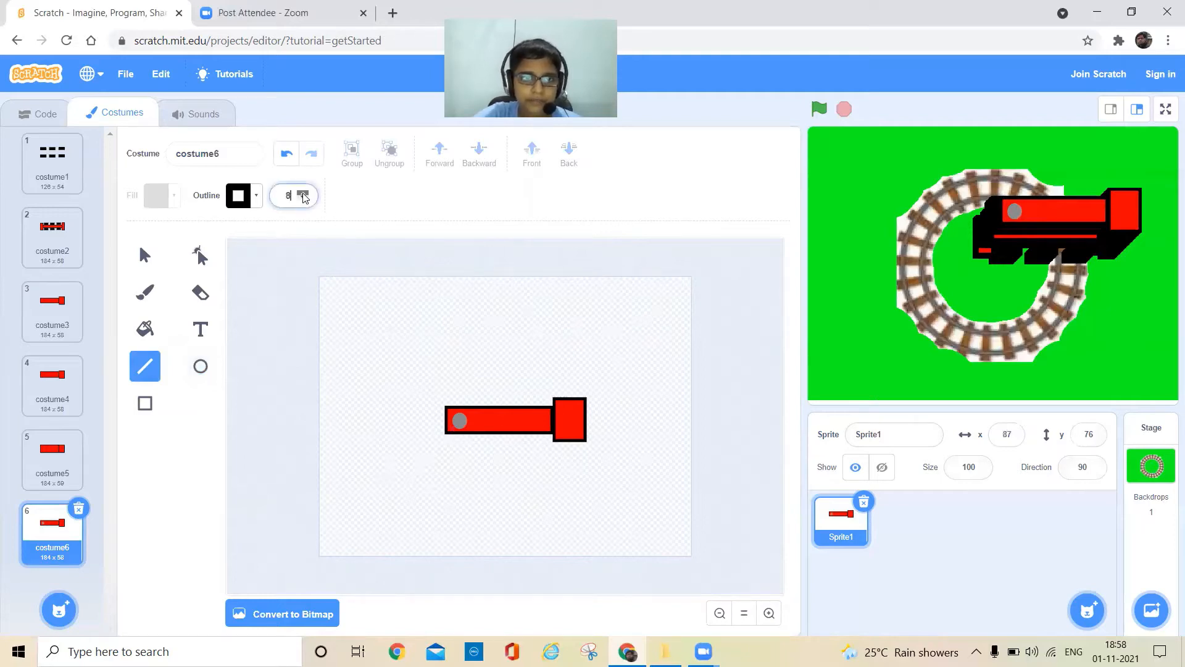
mouse_move(484, 409)
mouse_down()
mouse_move(486, 437)
mouse_move(532, 434)
mouse_up()
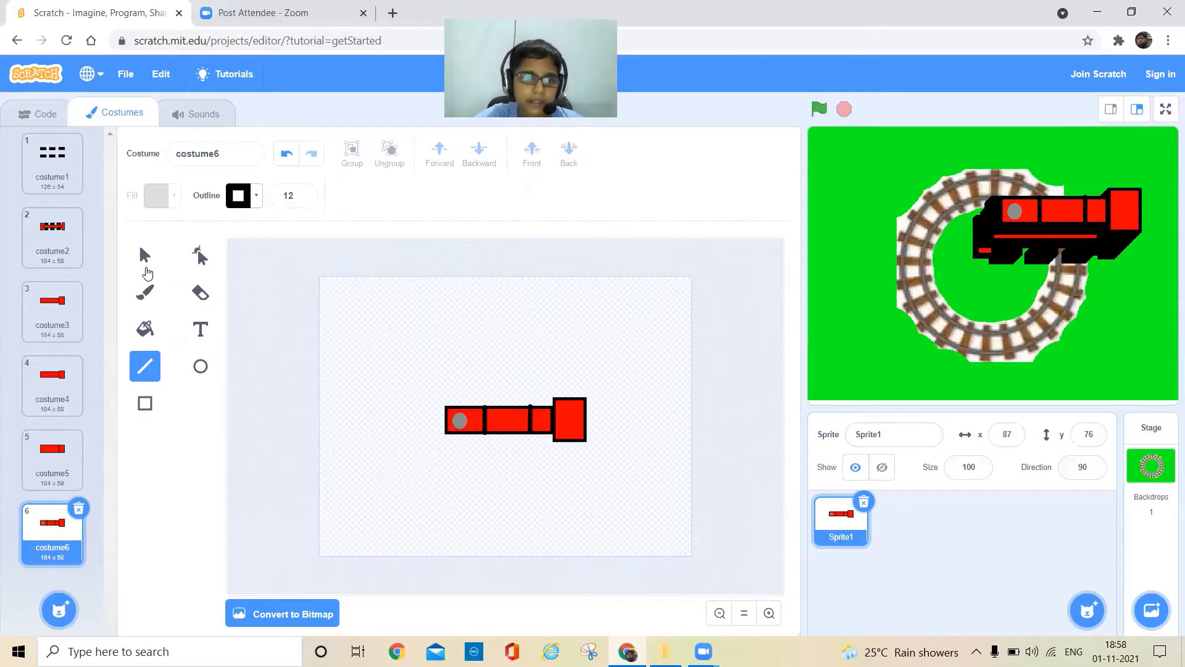
Step: Delete the red cab and the long red body from costume6, keeping only the grey circle and the two black lines
click(145, 256)
click(559, 426)
key(Delete)
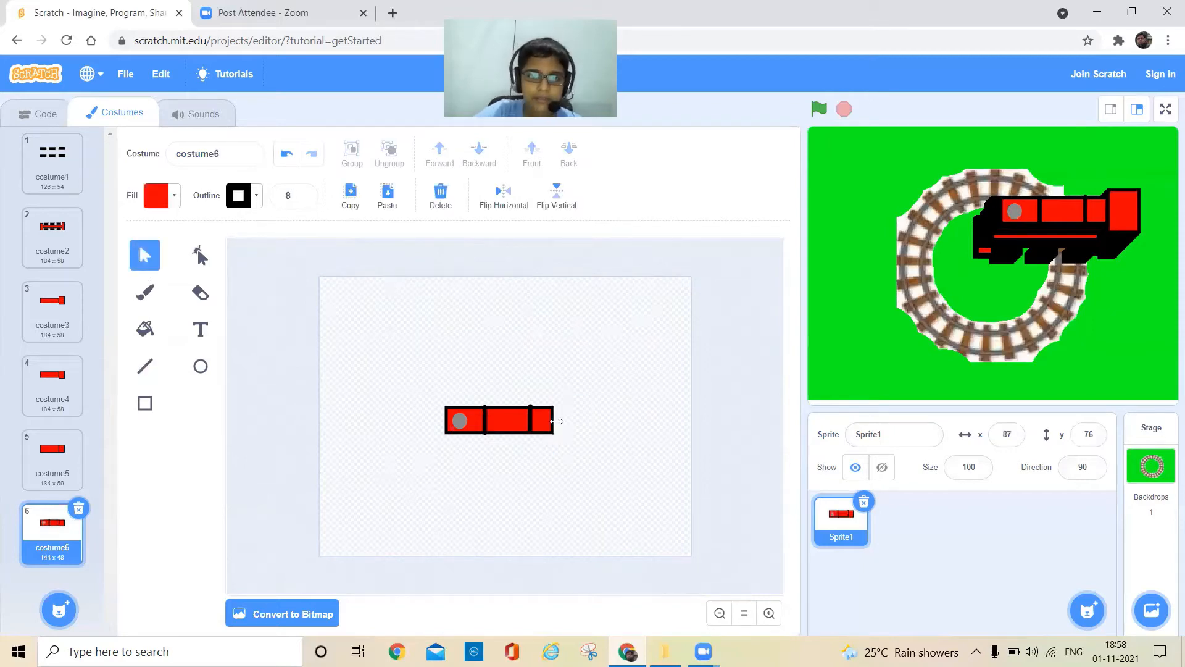
click(549, 422)
key(Delete)
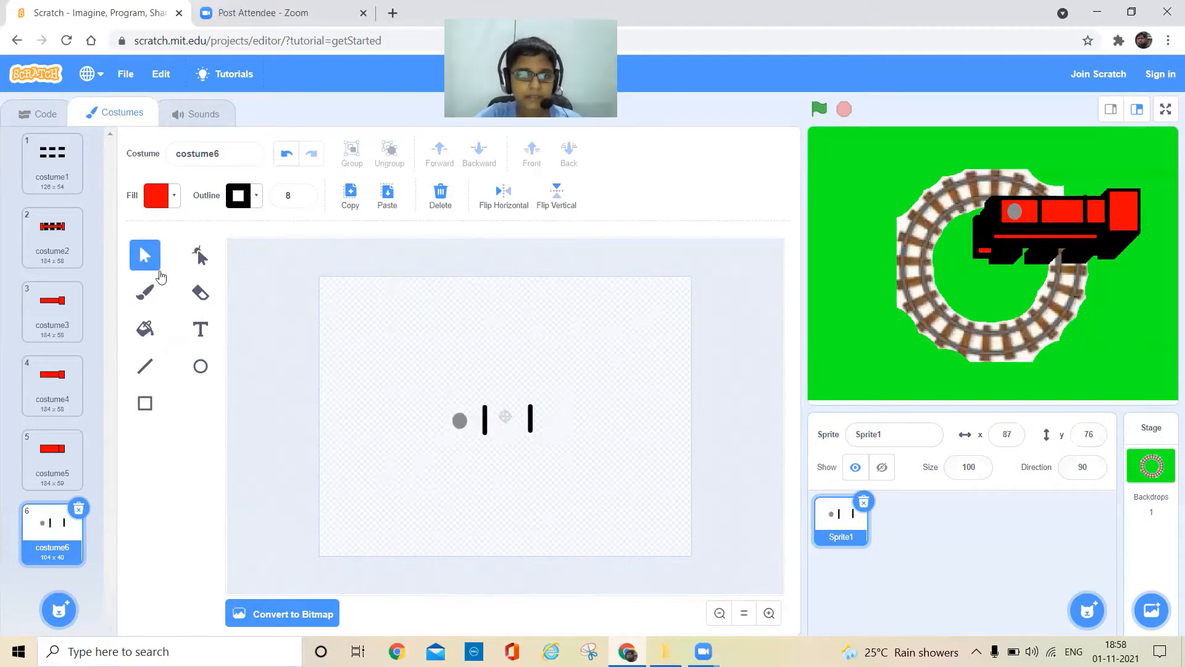
Step: Duplicate the last costume3 switch and its repeat loop, attach the copy at the script's end, set it to costume6, and run the project
click(38, 113)
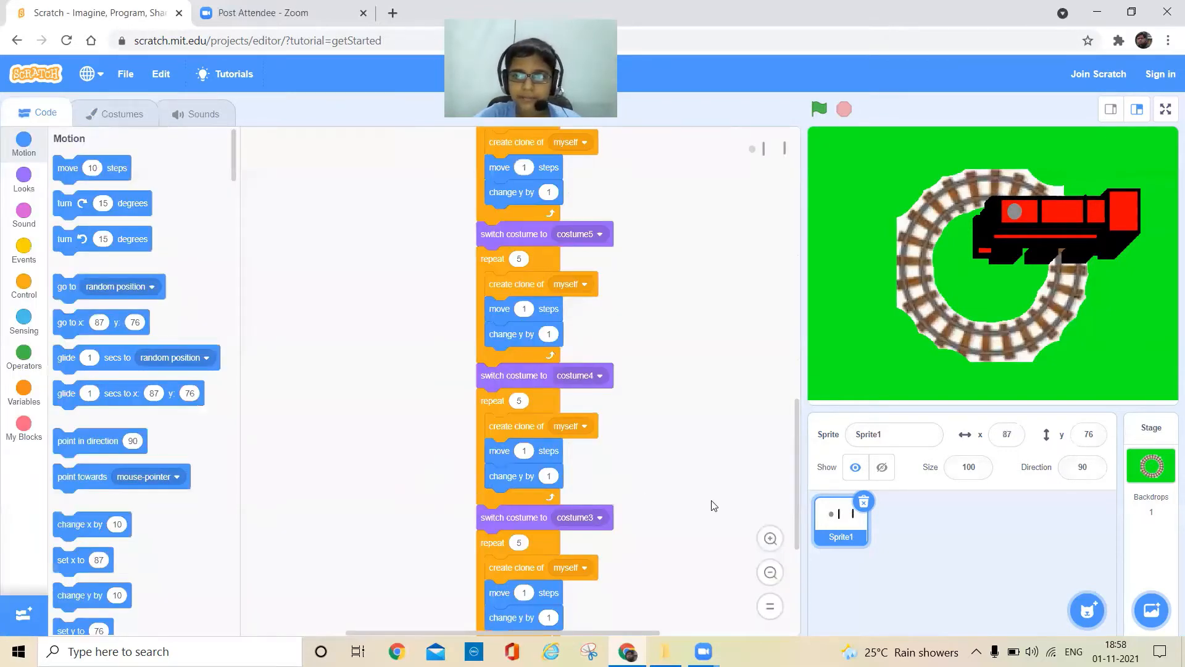
scroll(715, 505, down, 5)
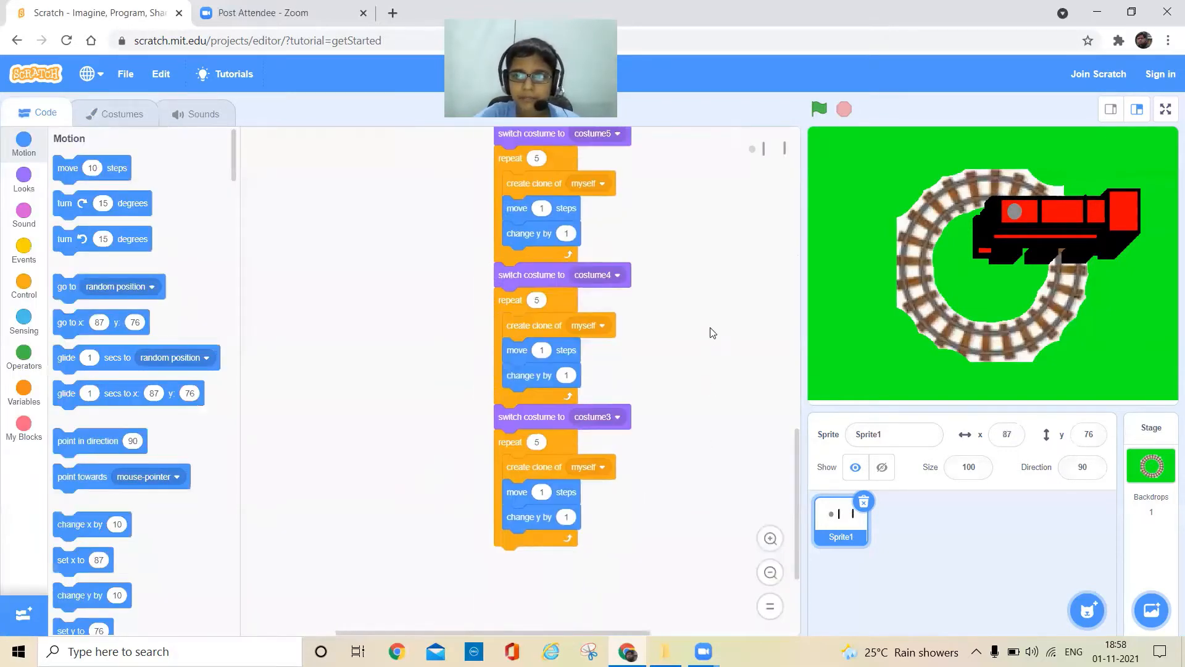
right_click(527, 282)
click(554, 294)
click(651, 401)
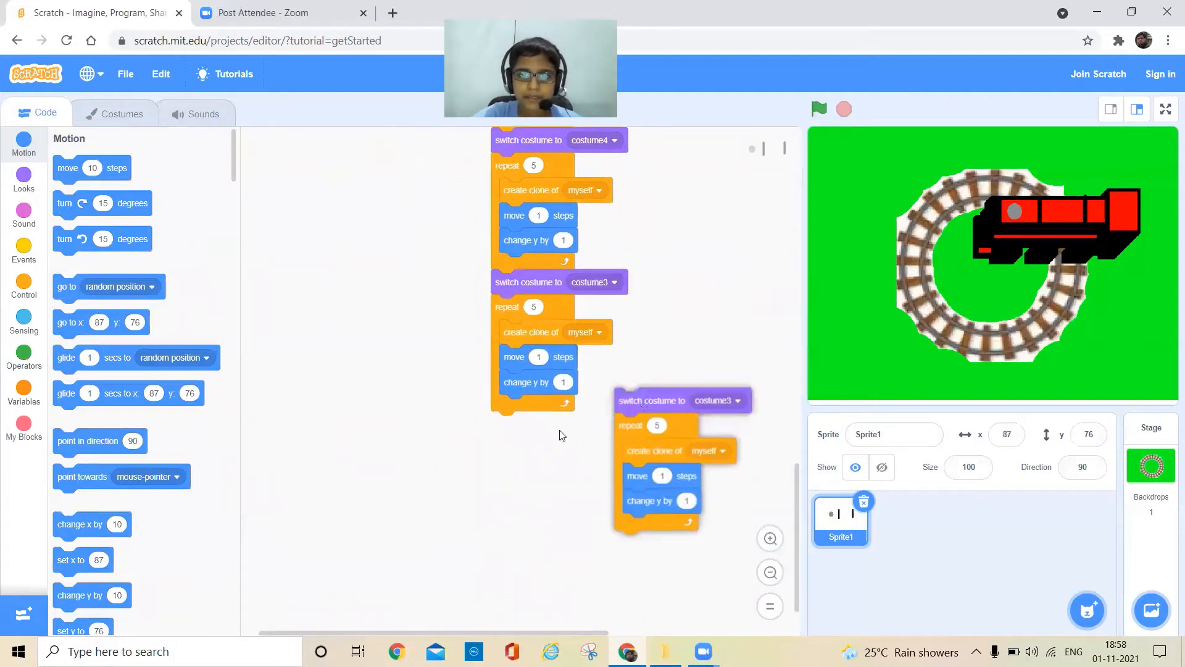
drag(645, 401, 522, 425)
click(610, 423)
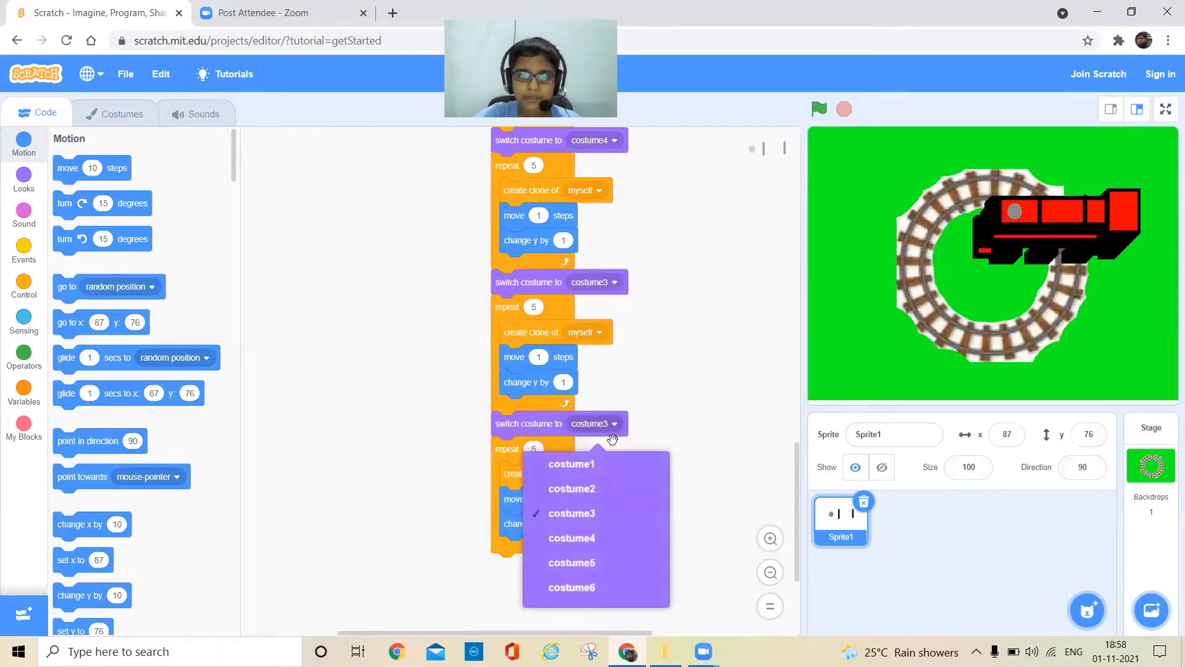
click(593, 588)
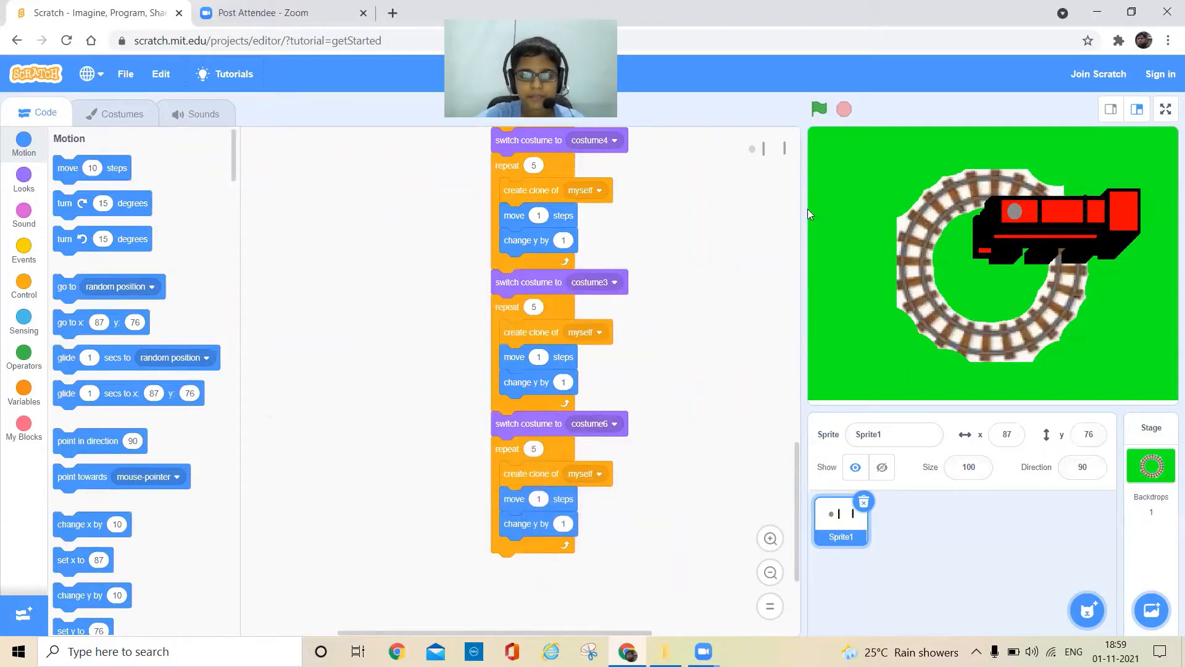
click(819, 109)
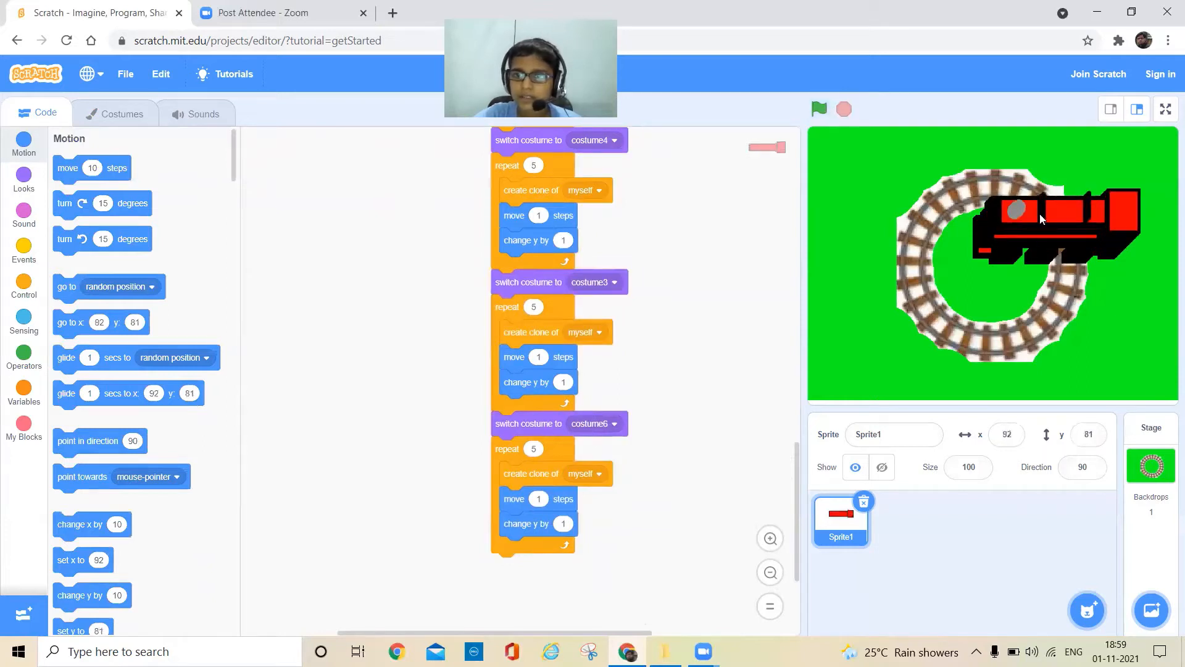
Step: Set the train sprite's size to 50 and run the project
click(977, 474)
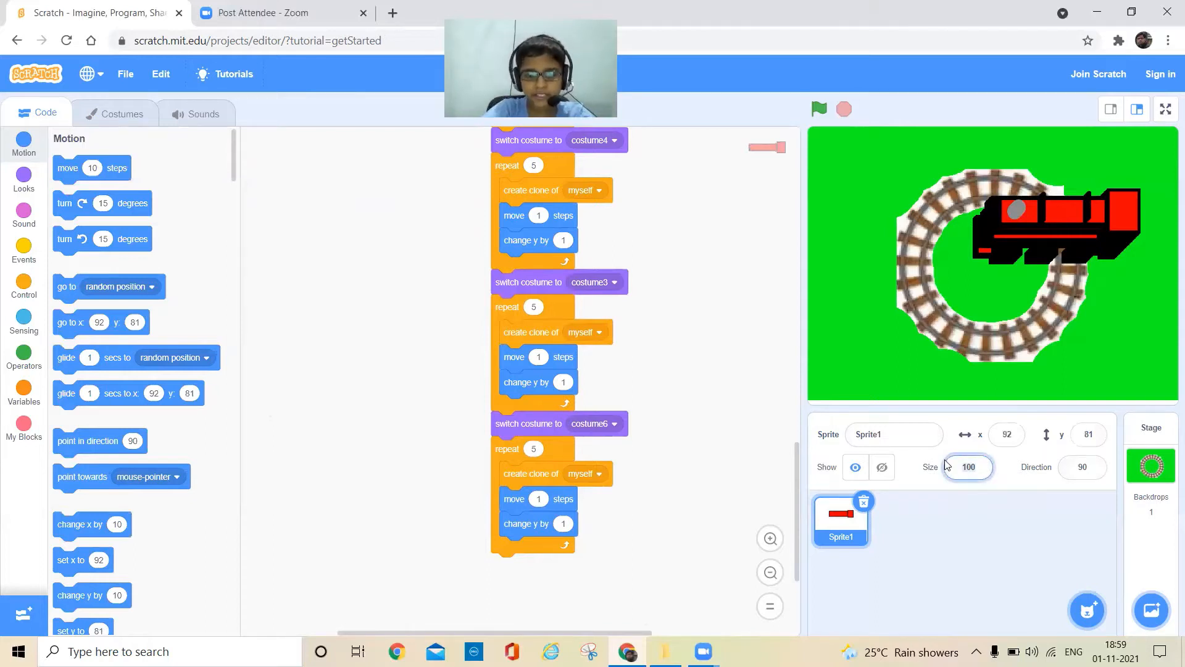
click(967, 509)
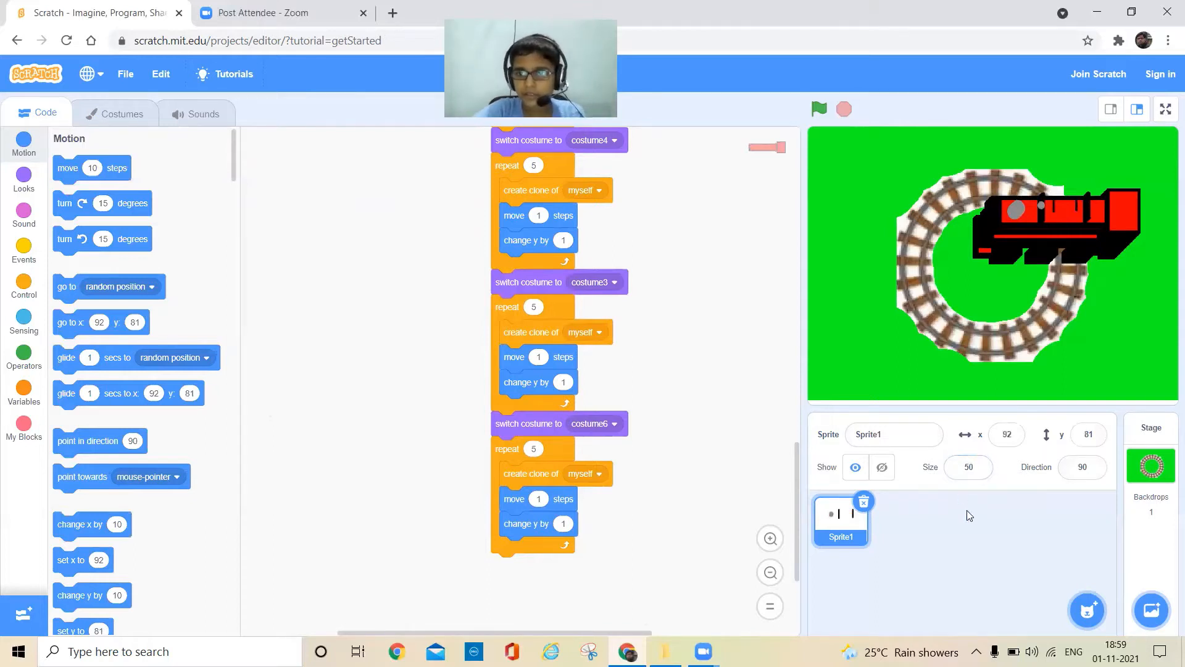
click(819, 110)
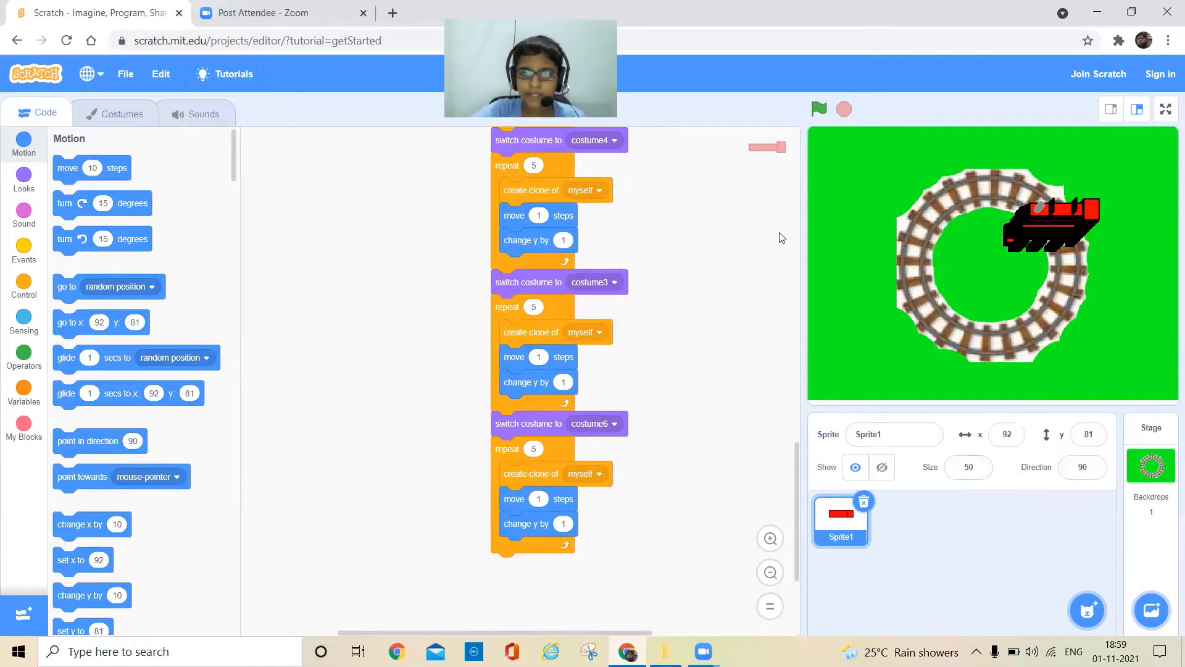
Step: Set the repeat count to 3 in every clone loop from the costume2 loop through the final costume6 loop, and run the project
scroll(740, 223, up, 10)
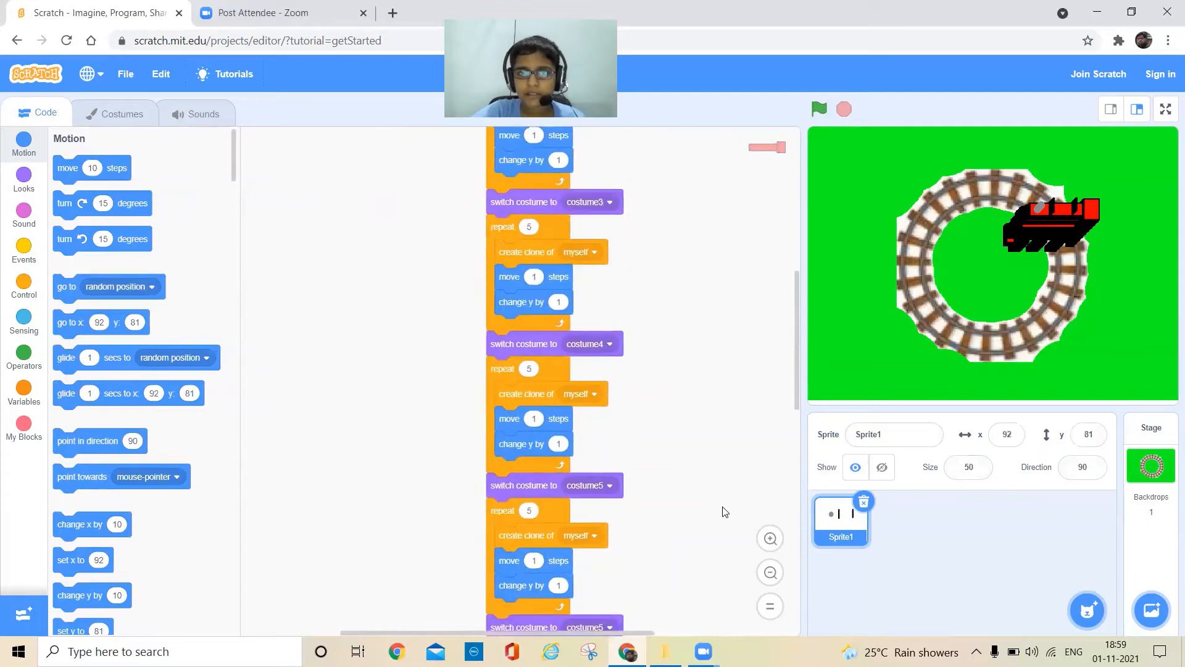
scroll(719, 376, up, 3)
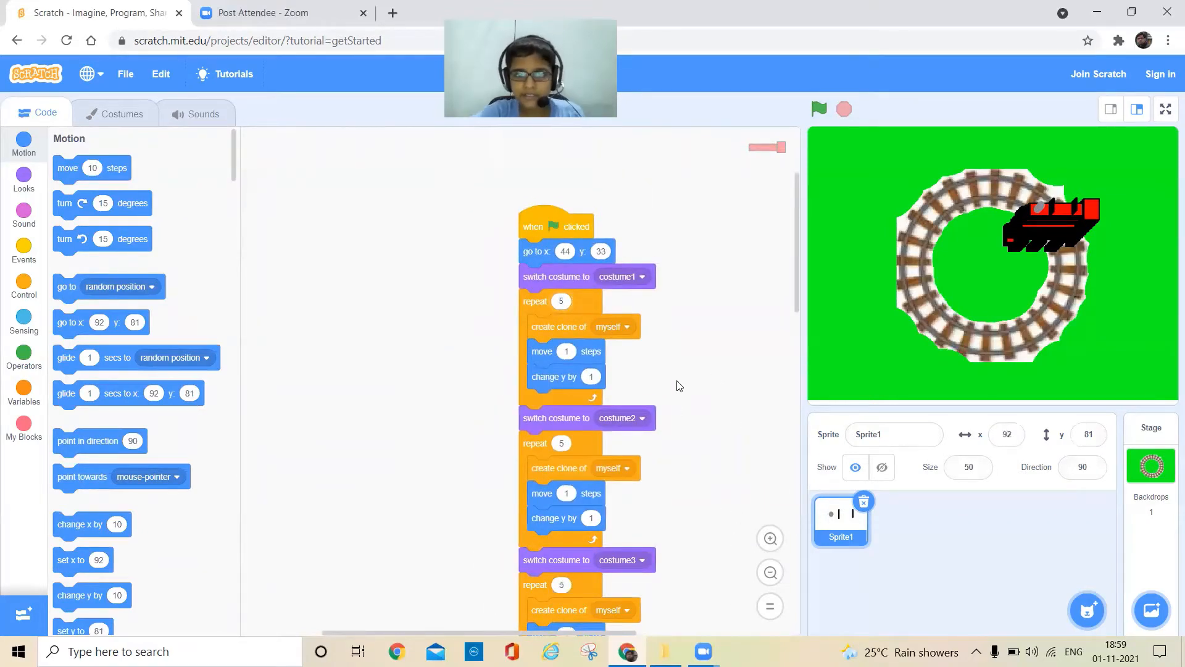
scroll(679, 386, down, 2)
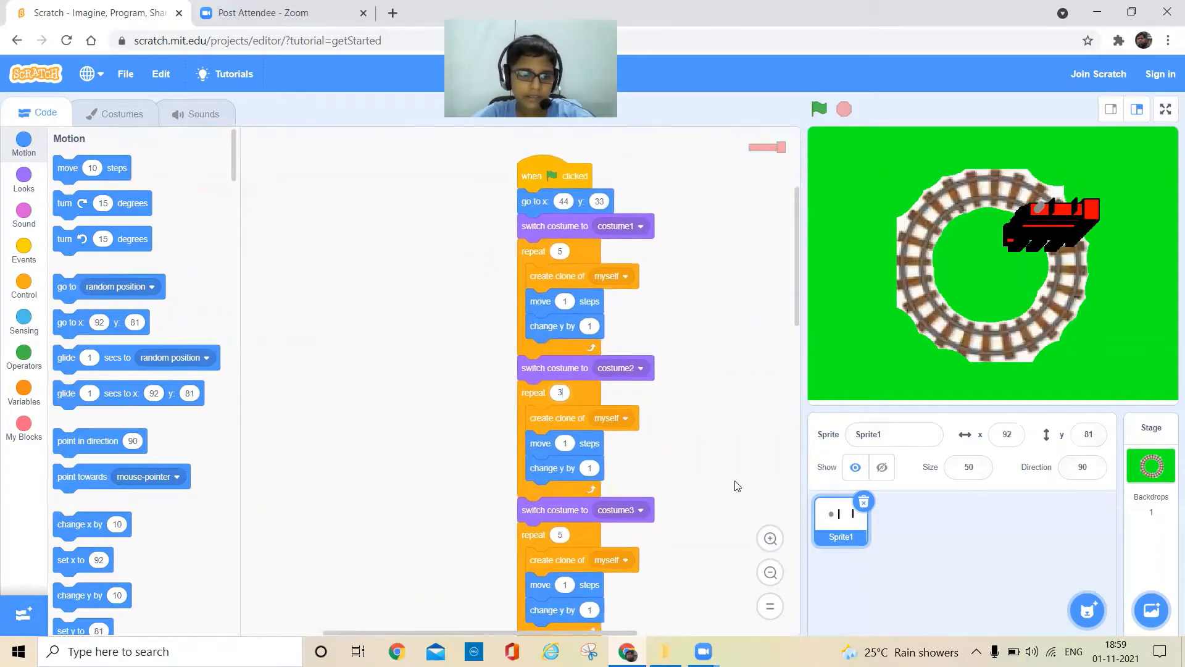
scroll(735, 463, down, 5)
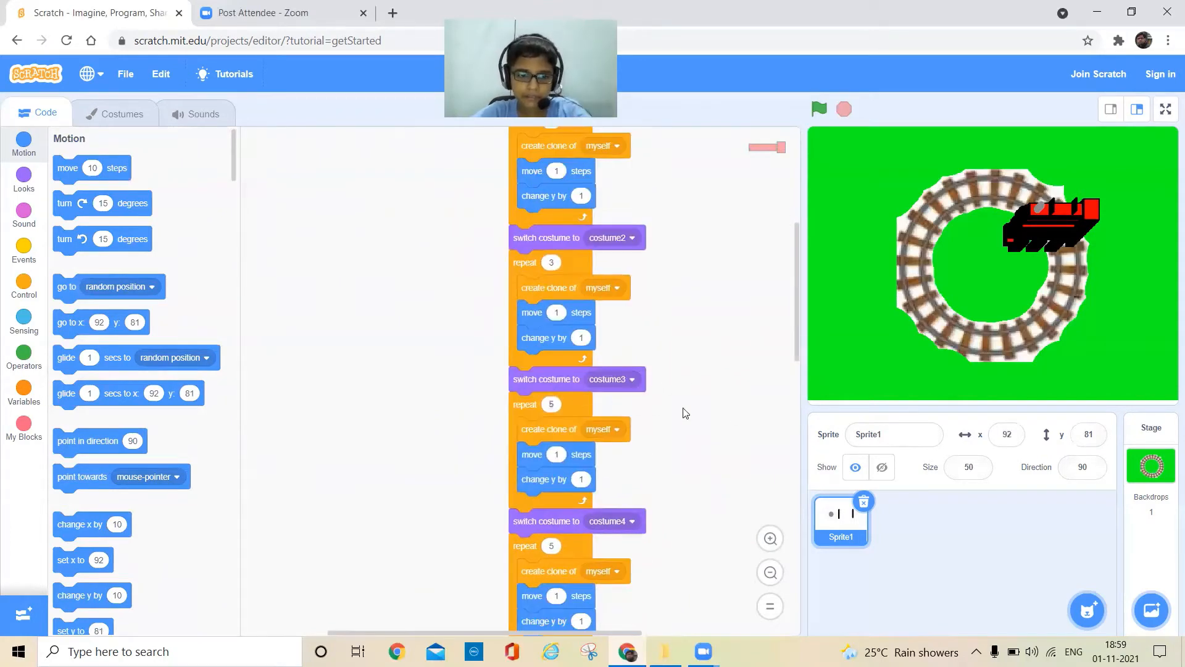
scroll(694, 416, down, 6)
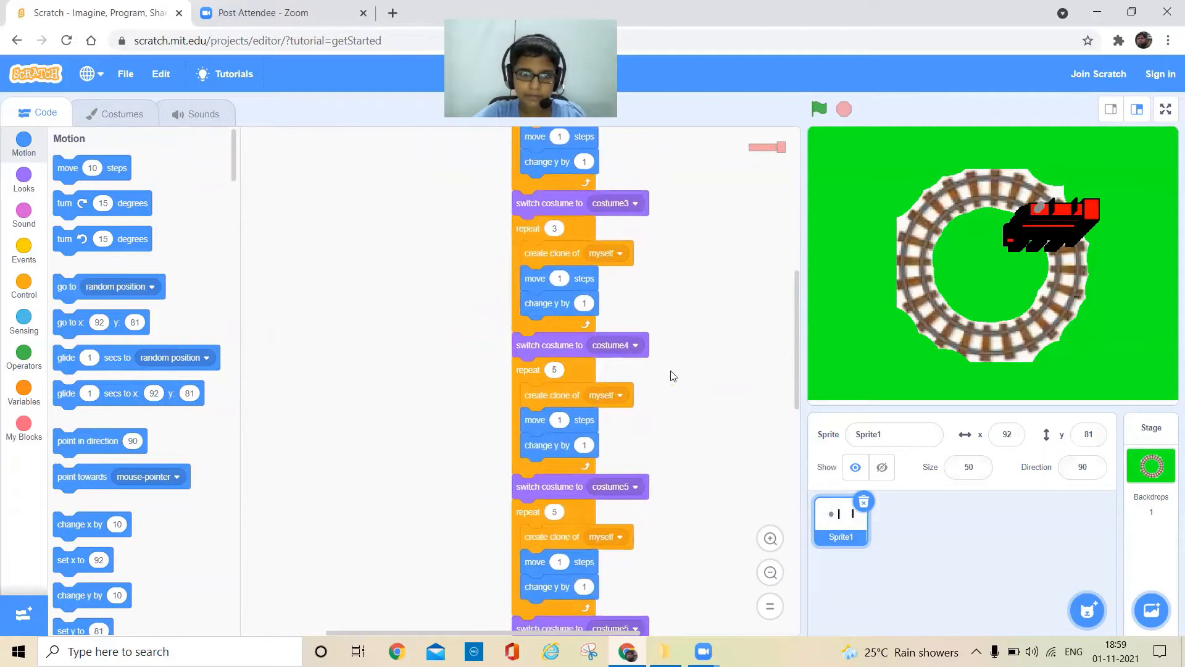
scroll(713, 388, down, 4)
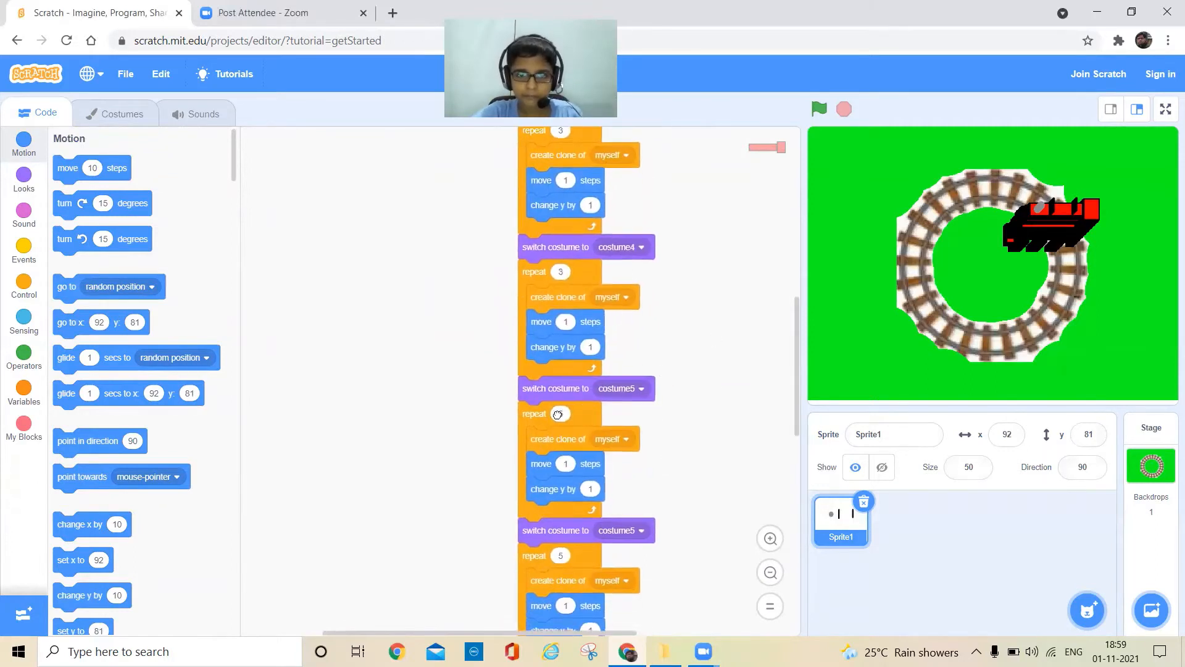
scroll(690, 428, down, 6)
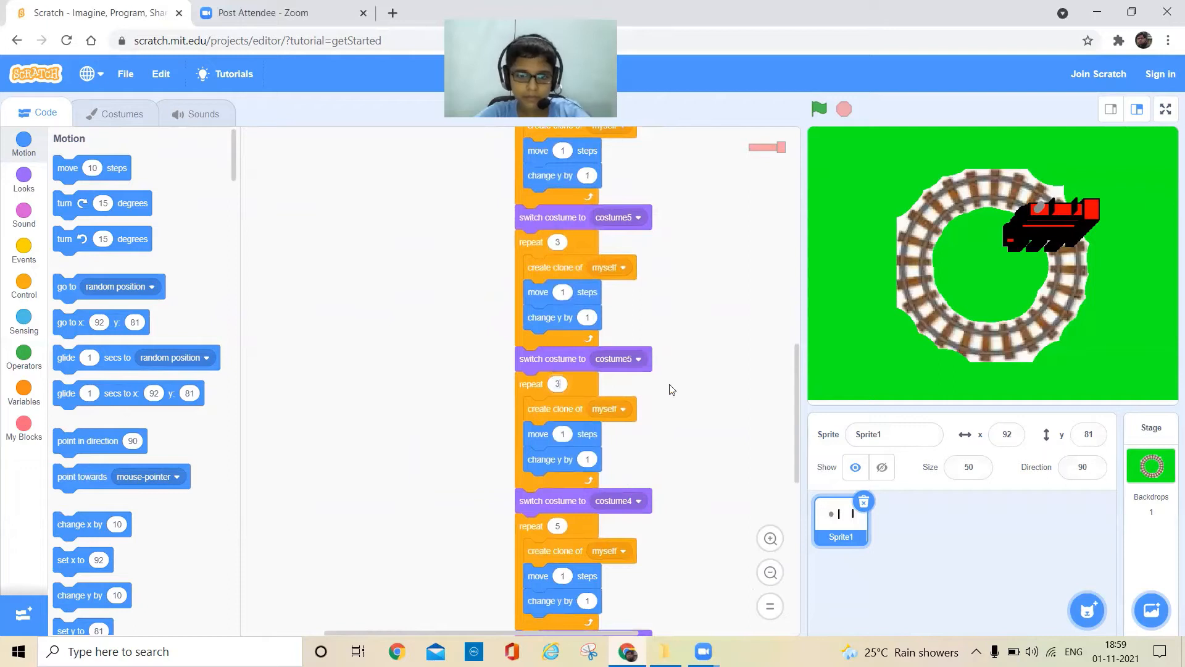
scroll(684, 328, down, 5)
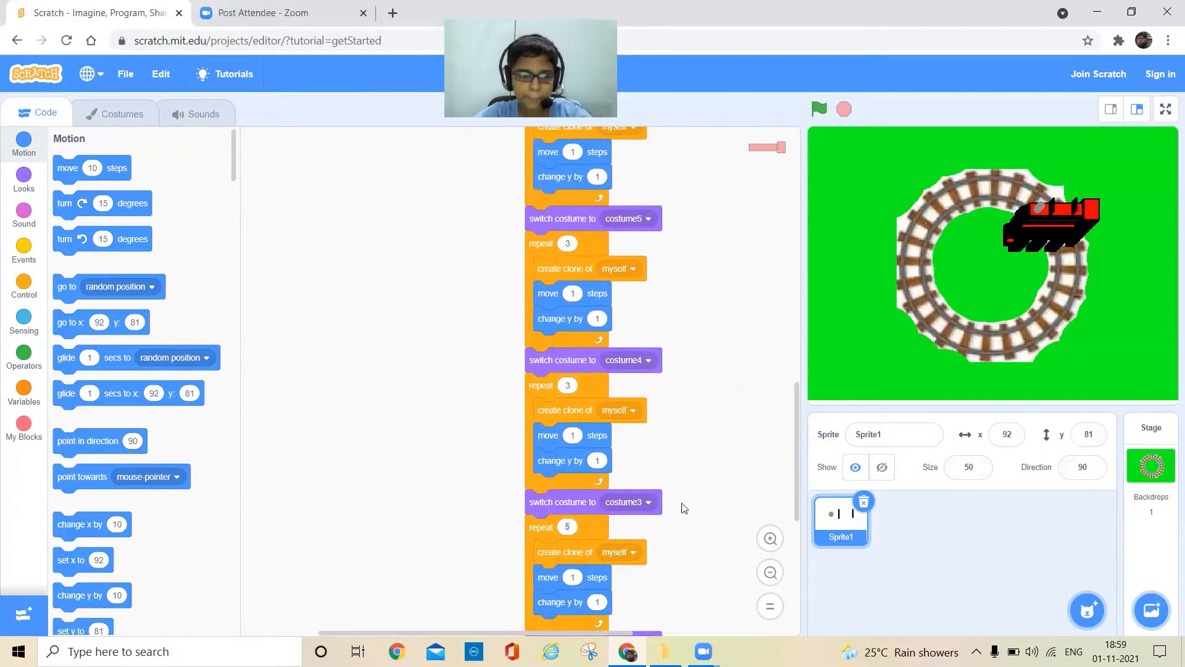
scroll(696, 321, down, 10)
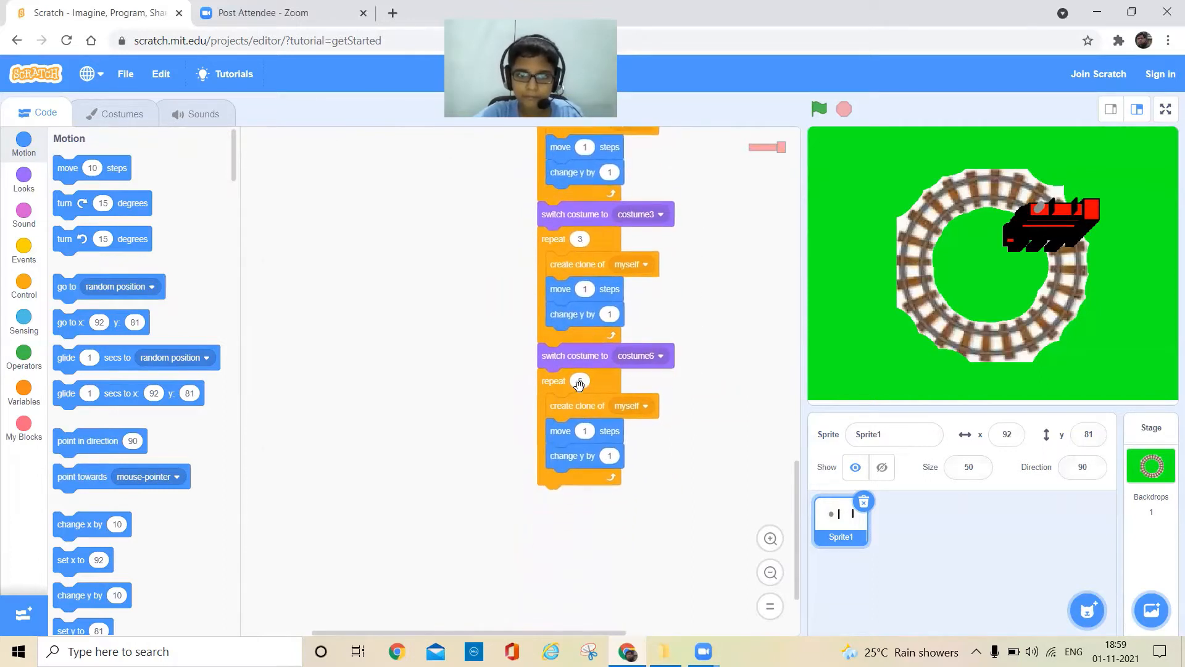
text(3)
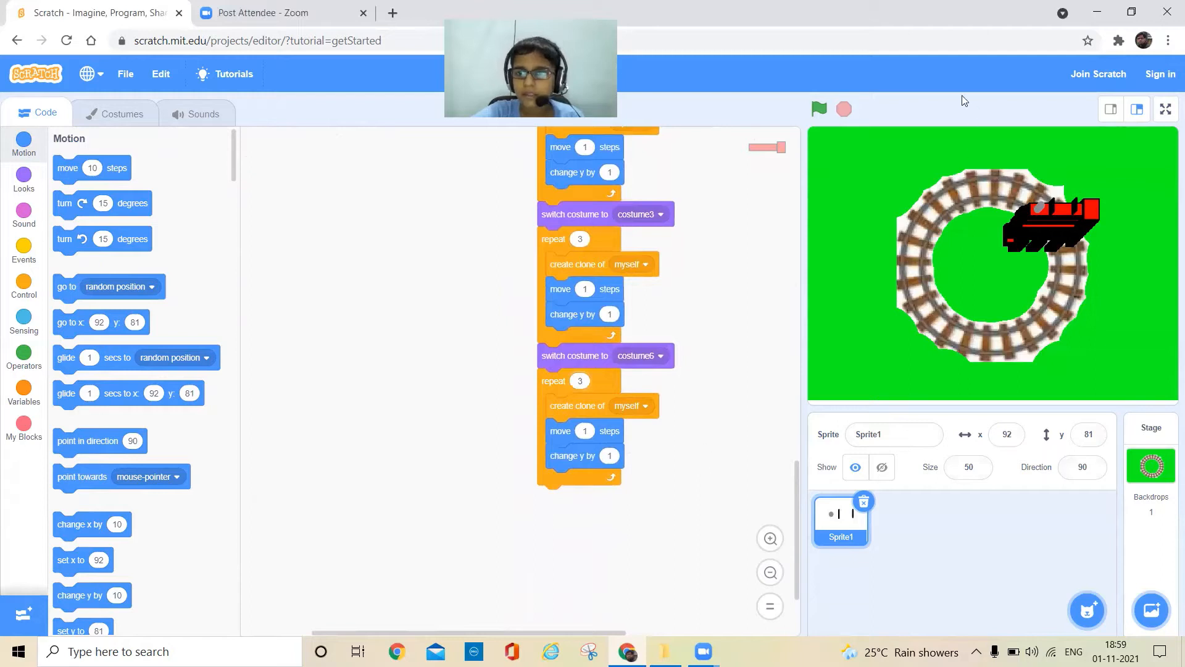
click(817, 109)
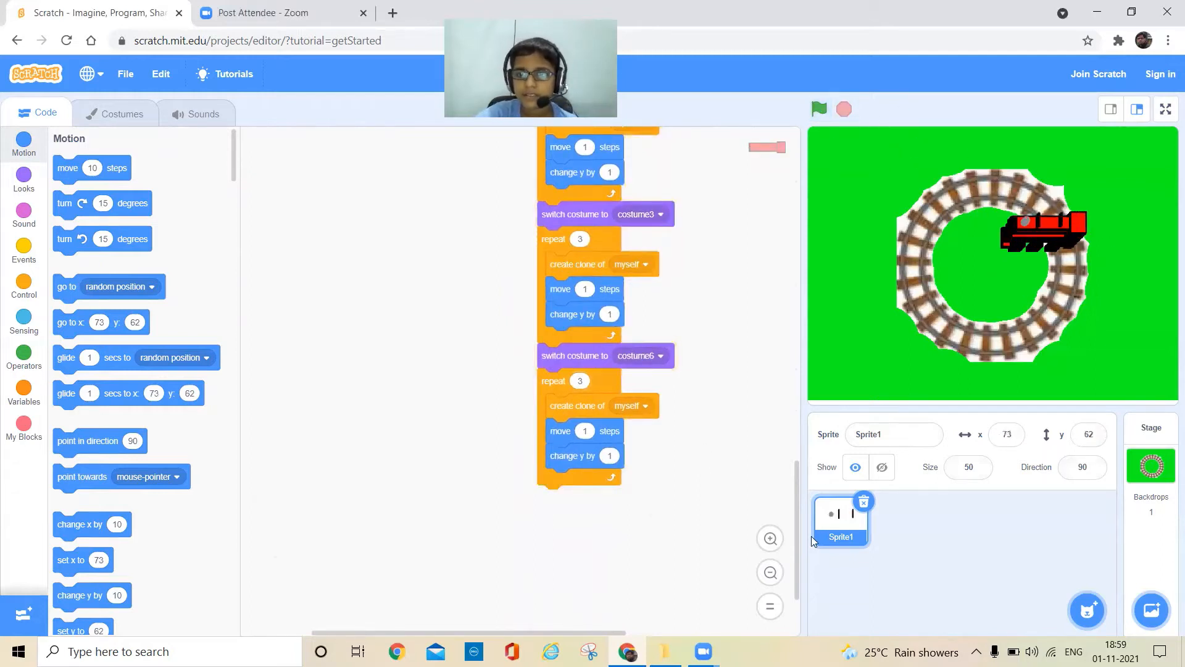
Step: Examine costume2 in the sprite's costumes and return to the script
click(92, 118)
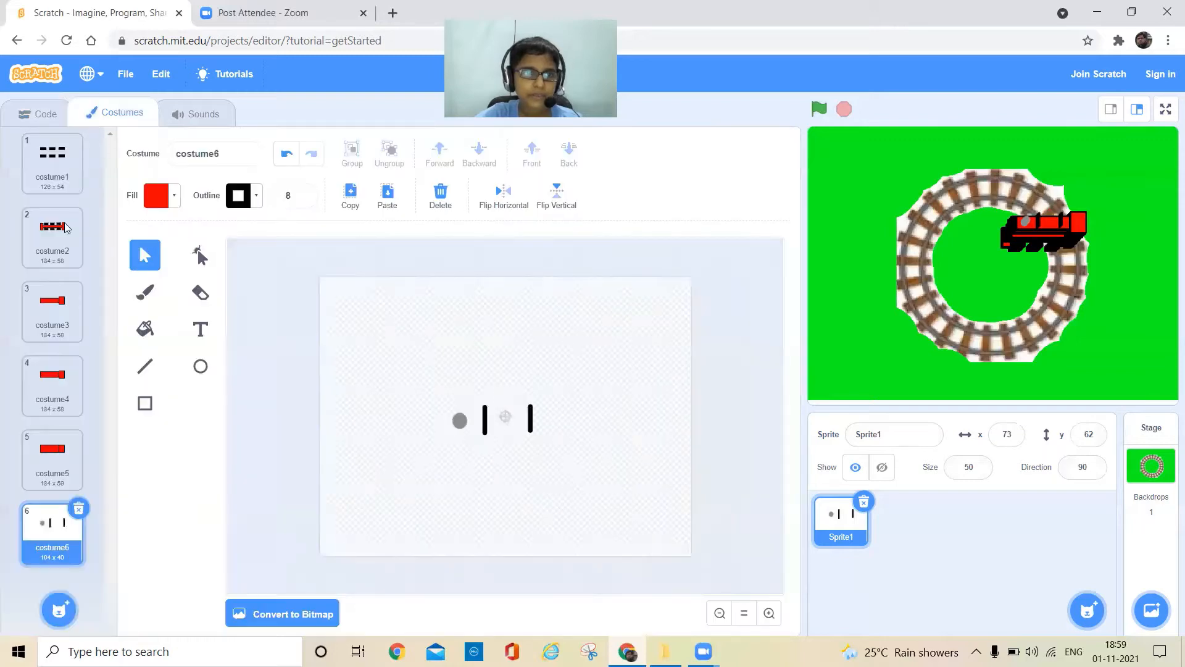
click(57, 249)
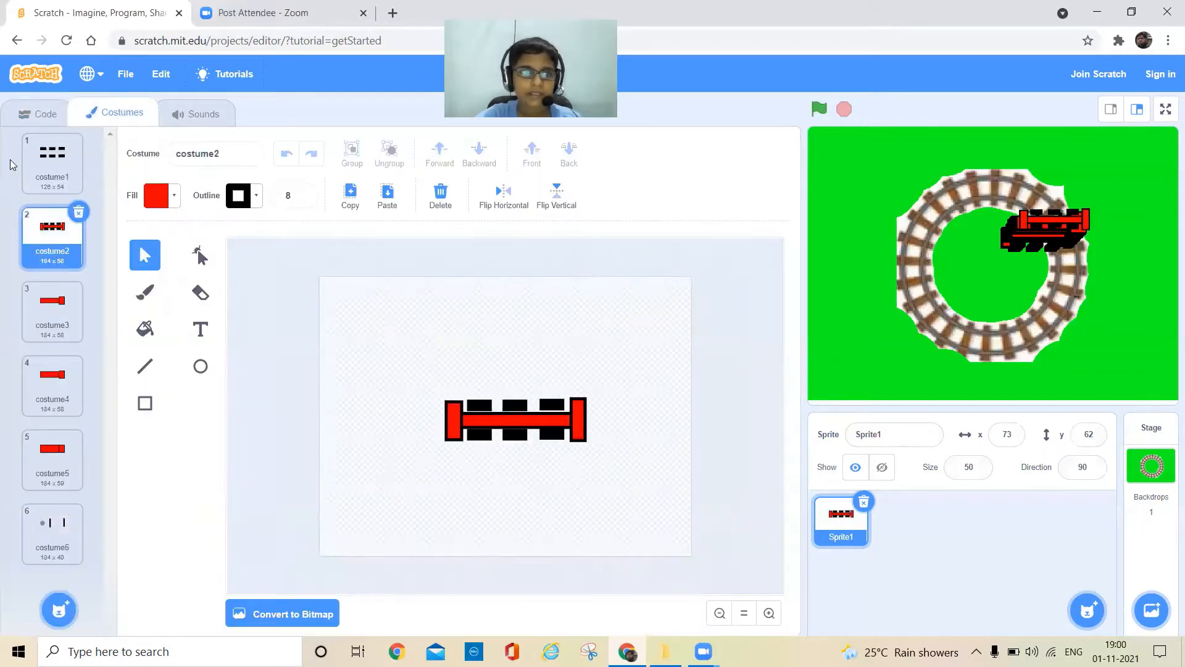
click(36, 113)
Step: Insert a show block after the go to x: 44 y: 33 block and attach a hide block at the script's end
scroll(487, 507, up, 10)
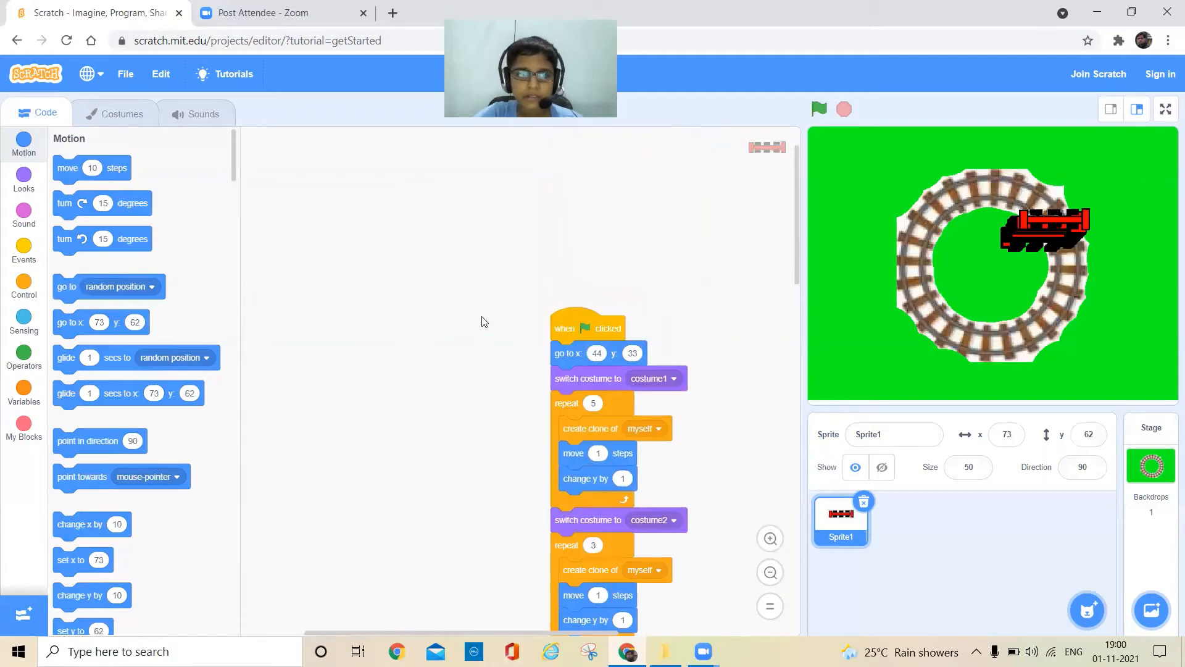
drag(485, 321, 470, 240)
click(24, 250)
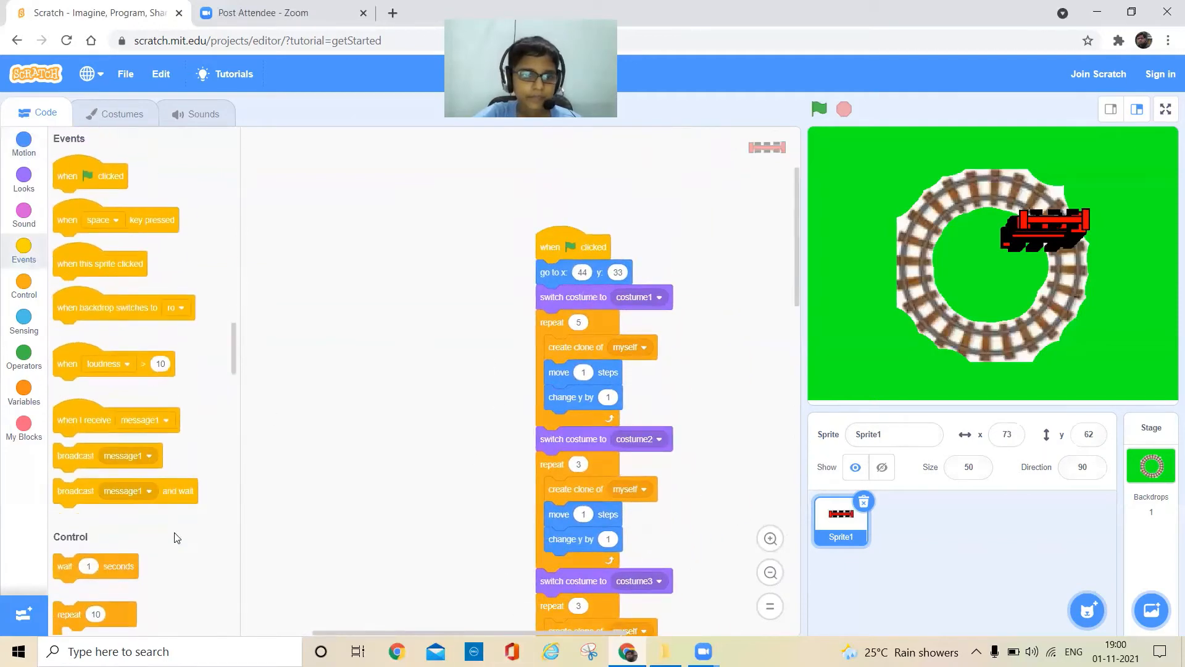
click(24, 180)
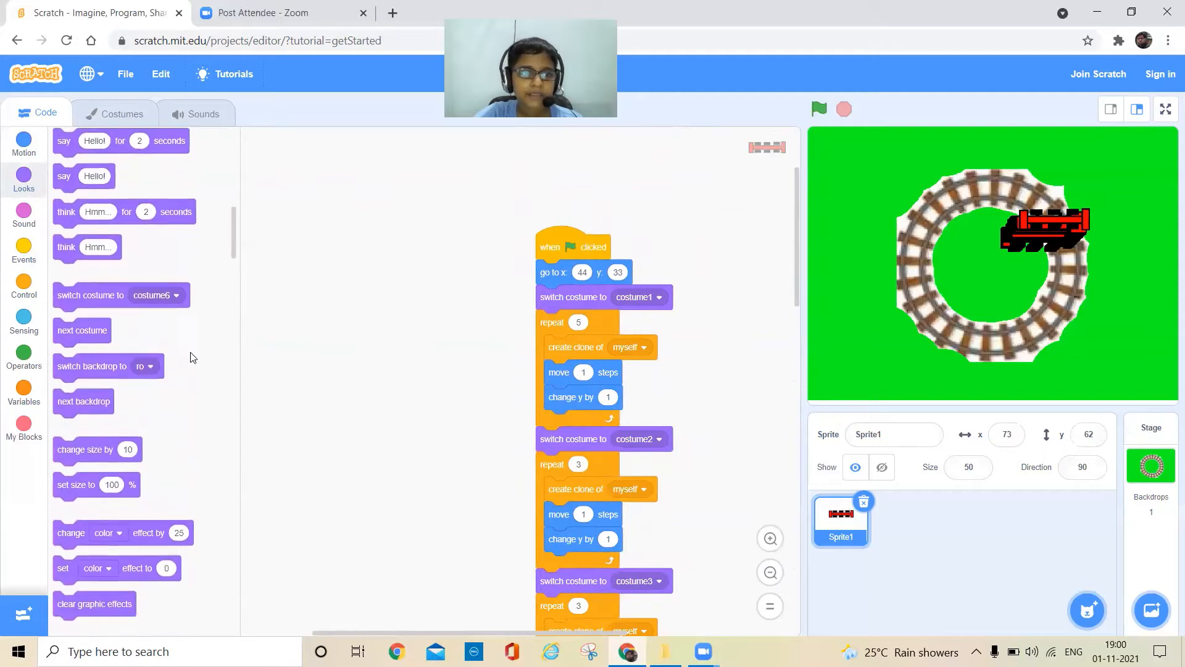
scroll(206, 265, down, 1)
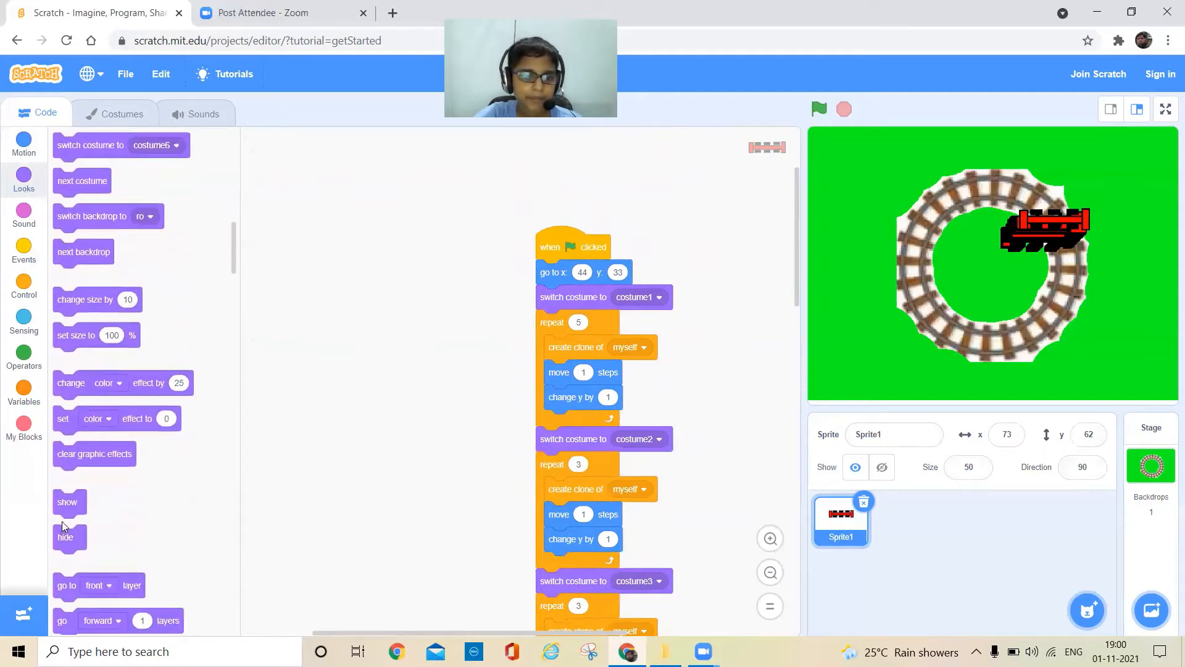
drag(61, 508, 559, 292)
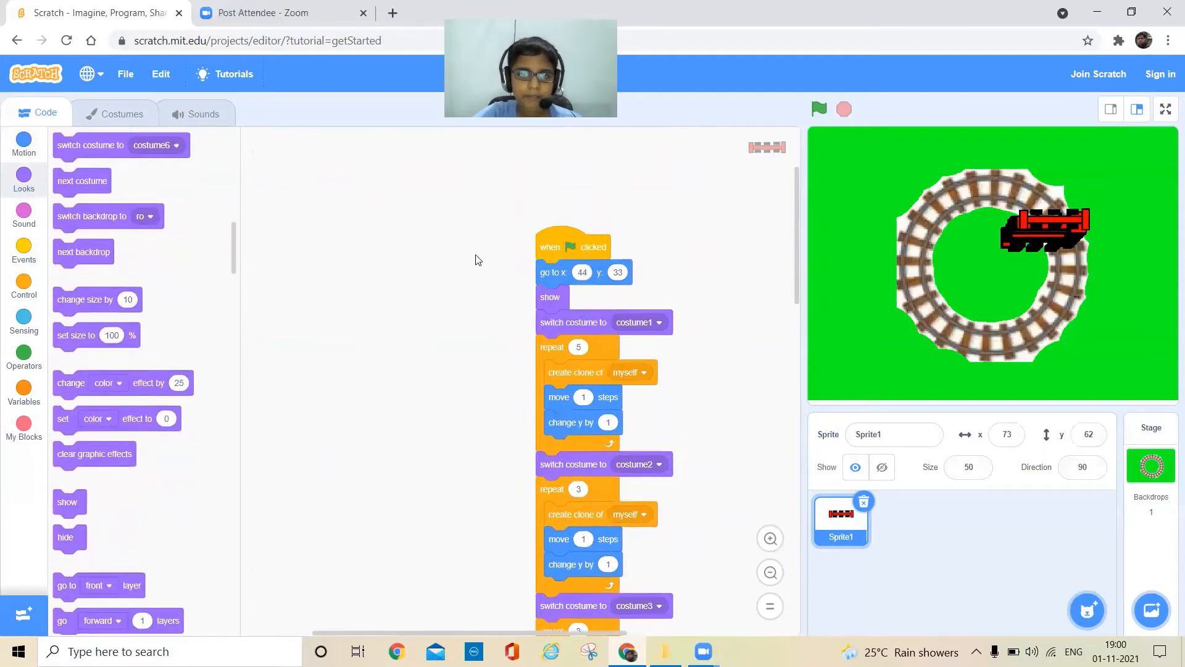
scroll(475, 259, down, 10)
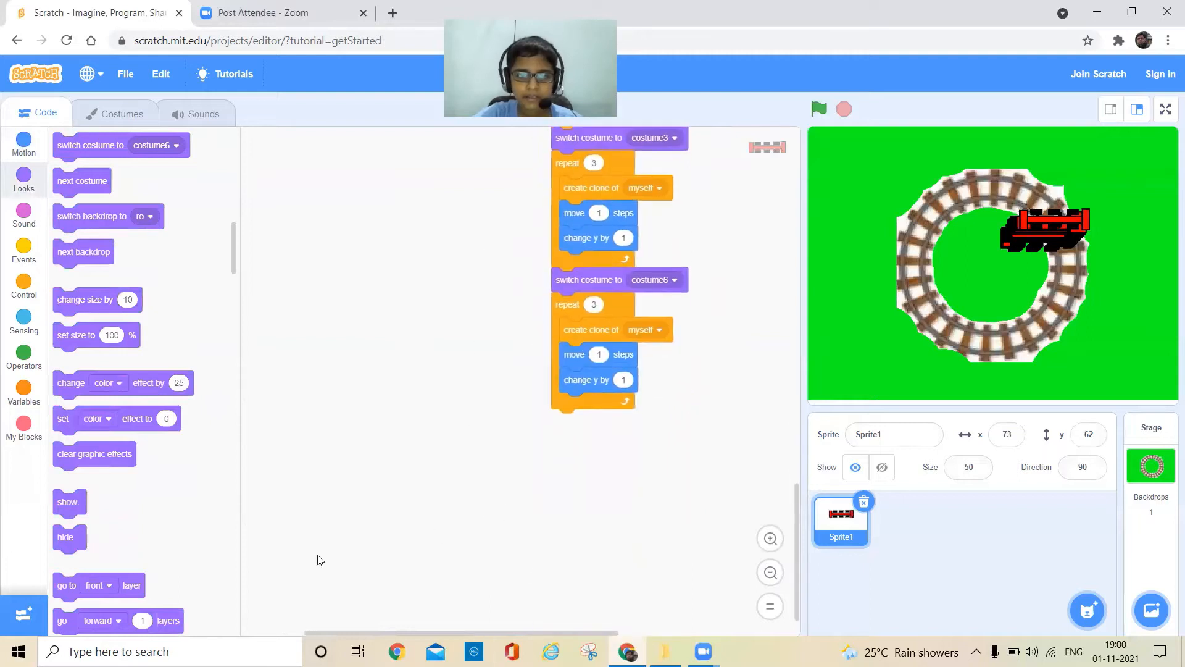
drag(68, 536, 583, 435)
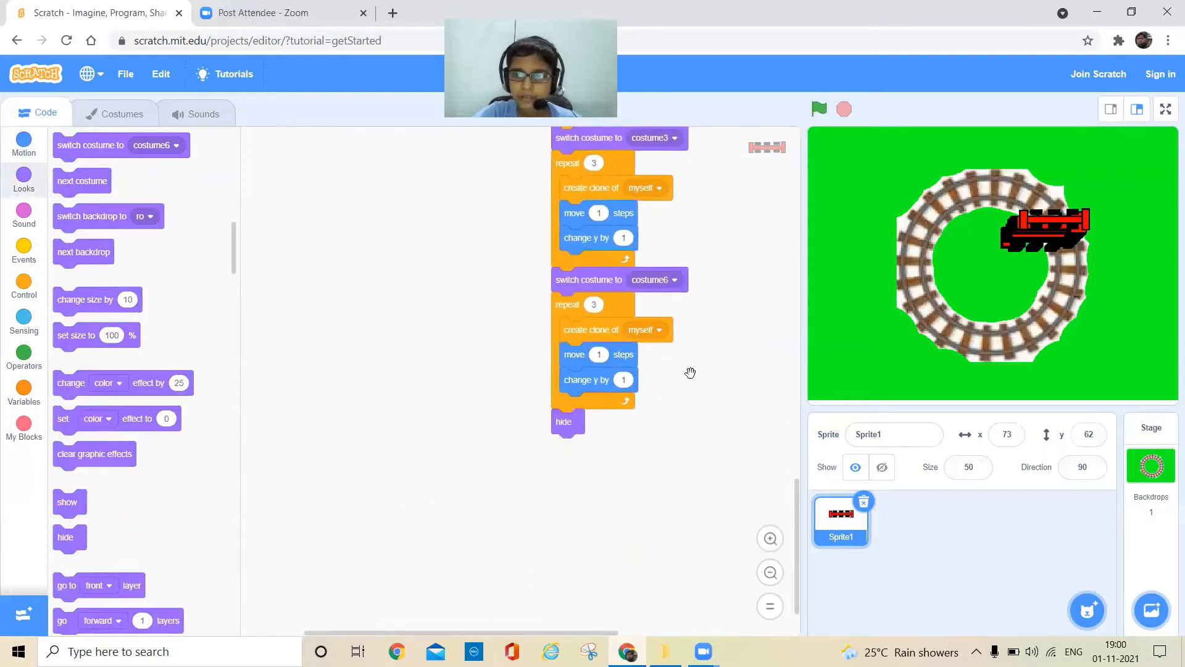
Step: Place a separate "when I start as a clone" block in the empty space beside the main script
click(12, 257)
scroll(167, 389, down, 8)
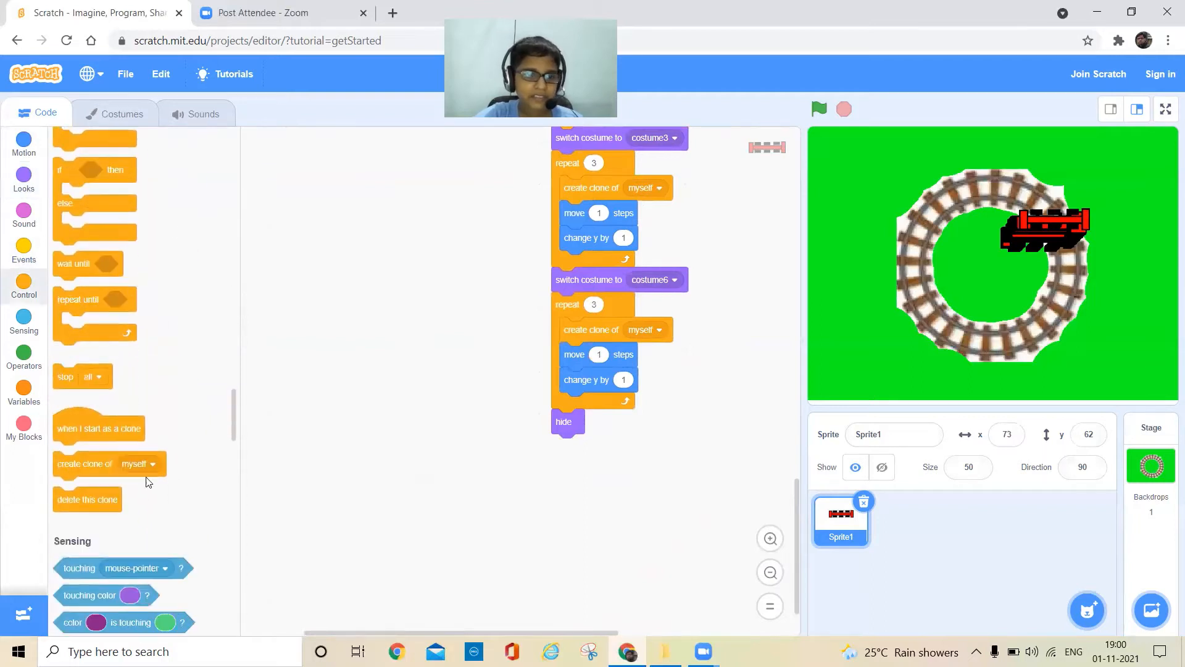
mouse_move(120, 435)
mouse_down()
mouse_move(458, 372)
mouse_move(389, 338)
mouse_move(407, 310)
mouse_up()
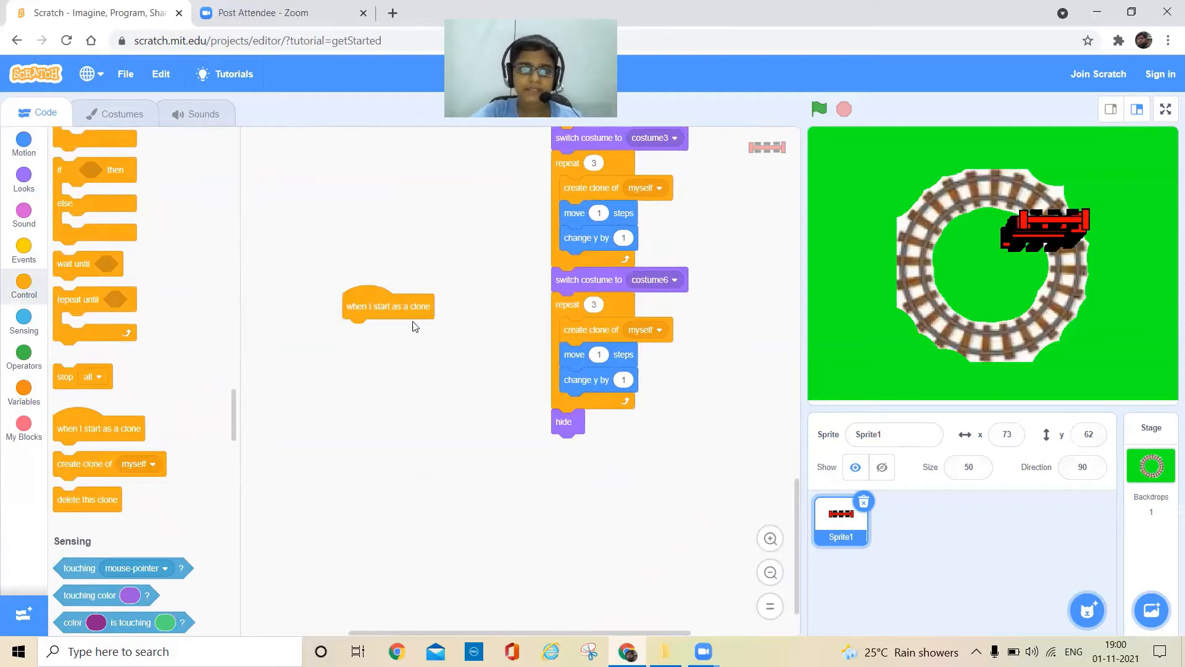
mouse_move(408, 319)
mouse_down()
mouse_move(389, 328)
mouse_move(401, 327)
mouse_up()
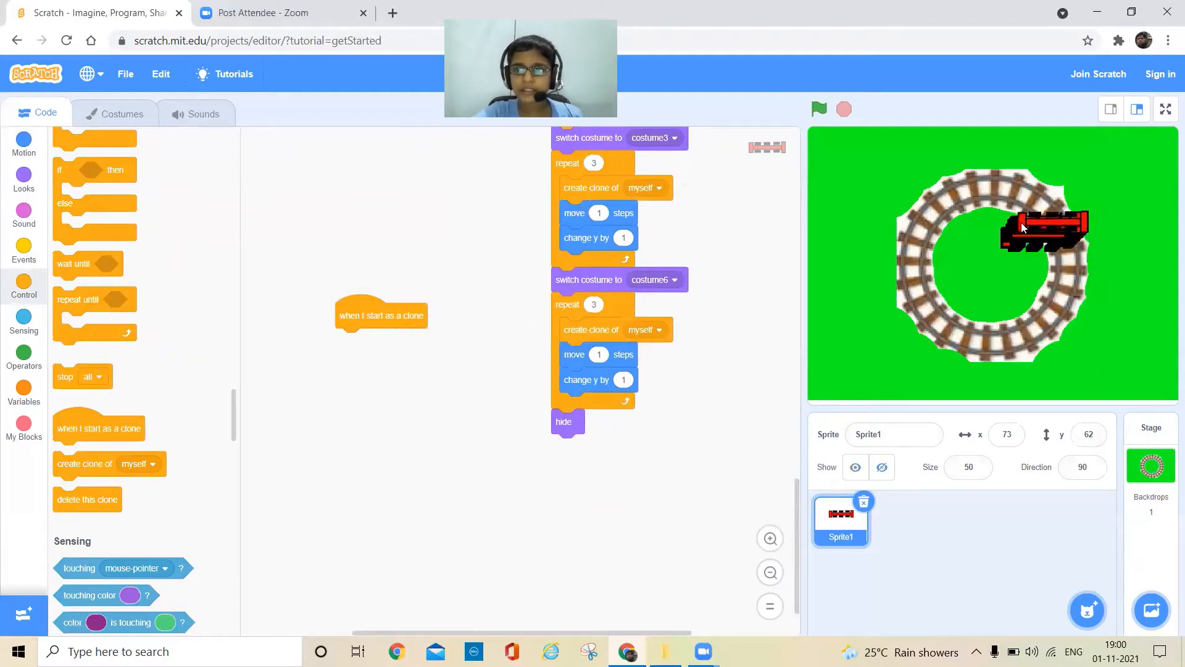
Step: Move the original sprite to the upper part of the track, about x -2, y 103, and shift the clone-start block slightly higher
mouse_move(1022, 227)
mouse_down()
mouse_move(1003, 204)
mouse_move(963, 195)
mouse_up()
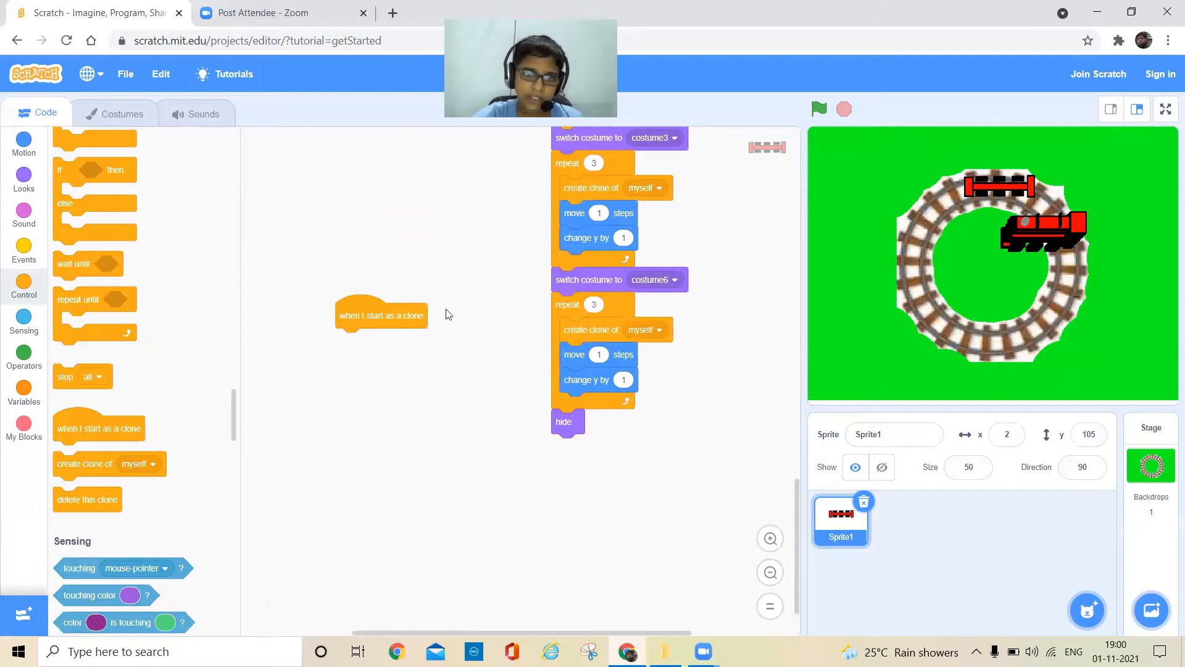
drag(402, 316, 398, 257)
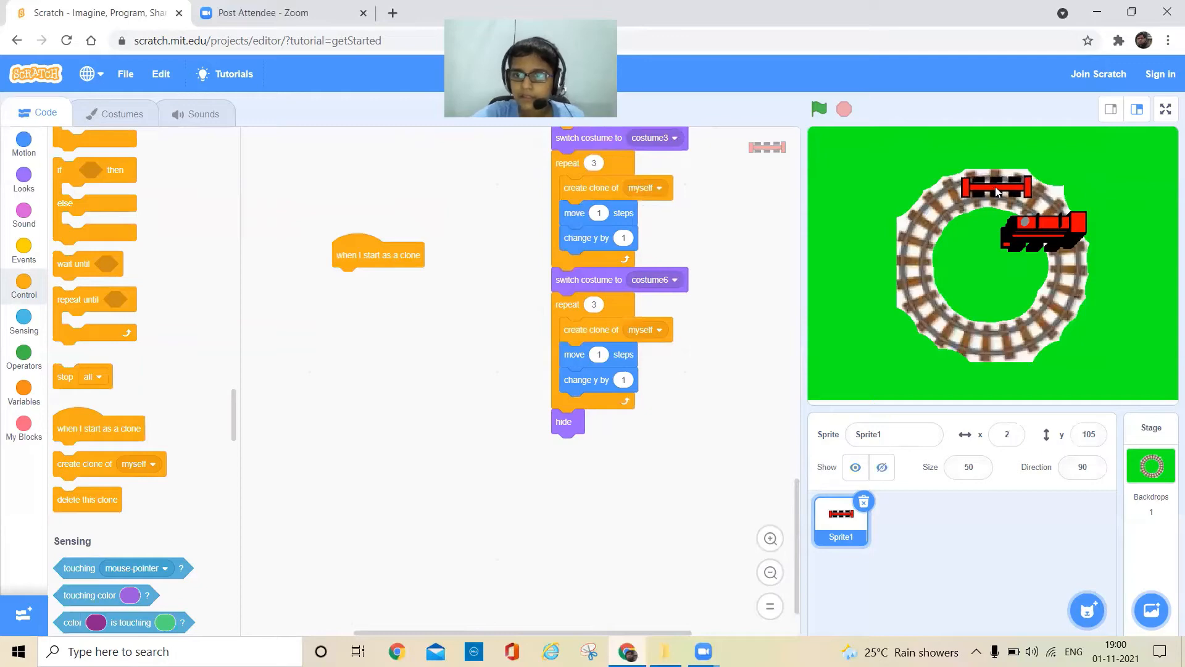
scroll(728, 371, up, 8)
scroll(702, 551, up, 5)
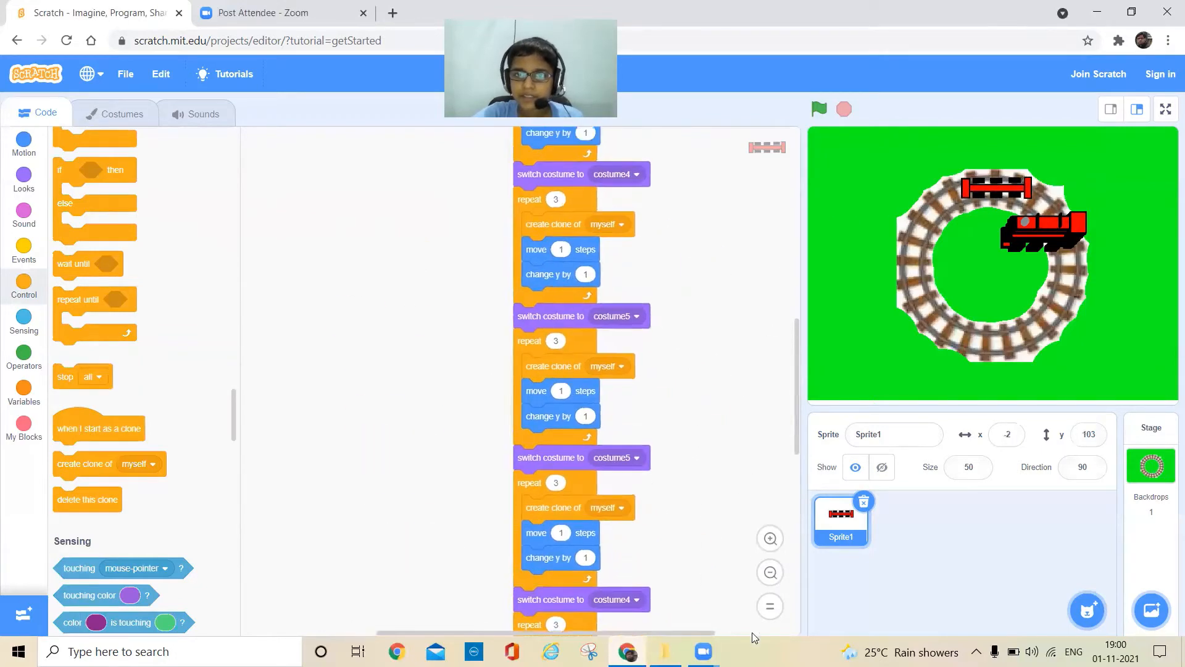
Step: Replace the main script's go to block with go to x: -2 y: 103 below the flag event and run the project
scroll(728, 309, up, 5)
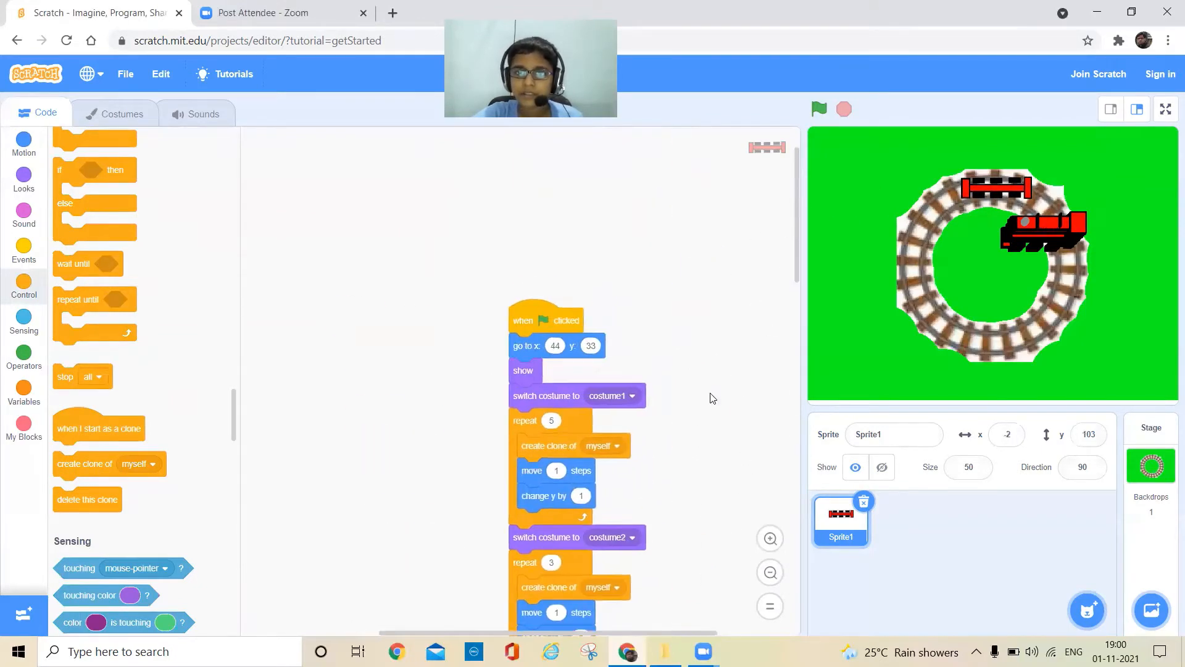
drag(522, 370, 594, 411)
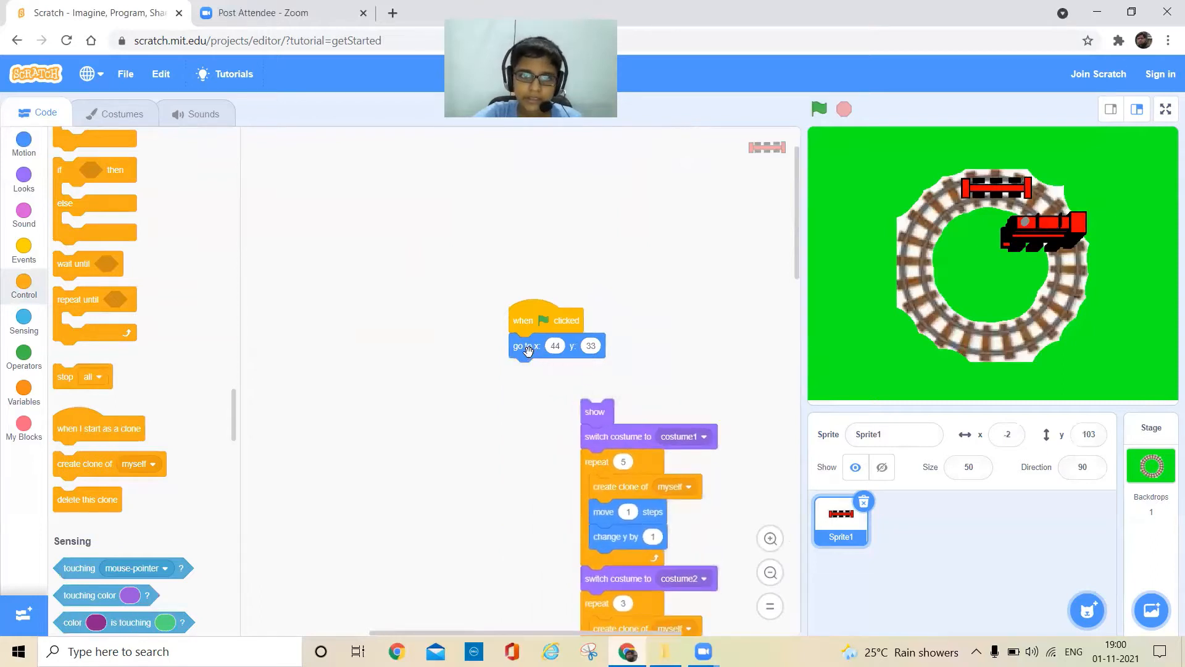
drag(529, 355, 26, 349)
click(23, 142)
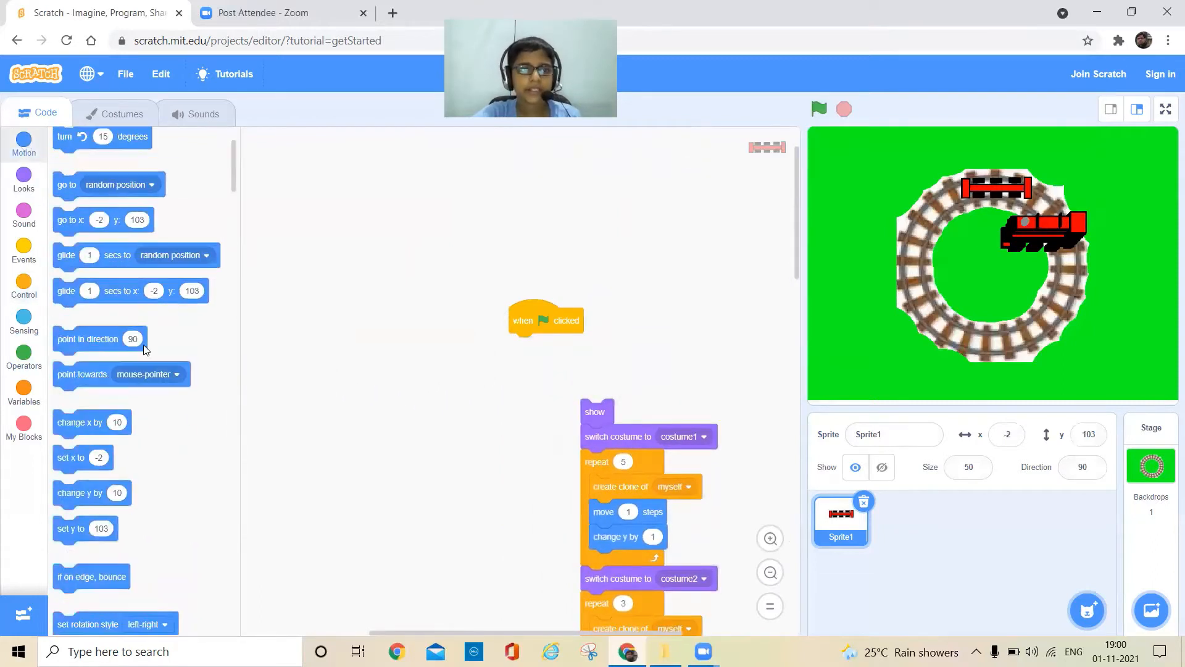
drag(86, 326, 549, 351)
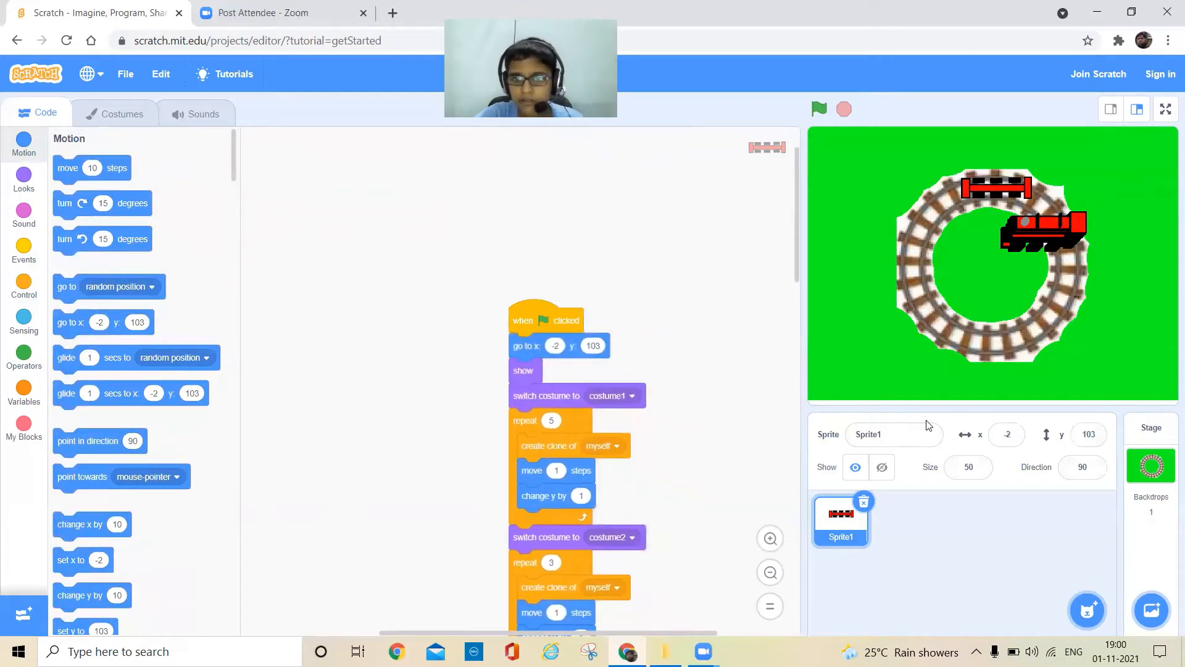
click(820, 109)
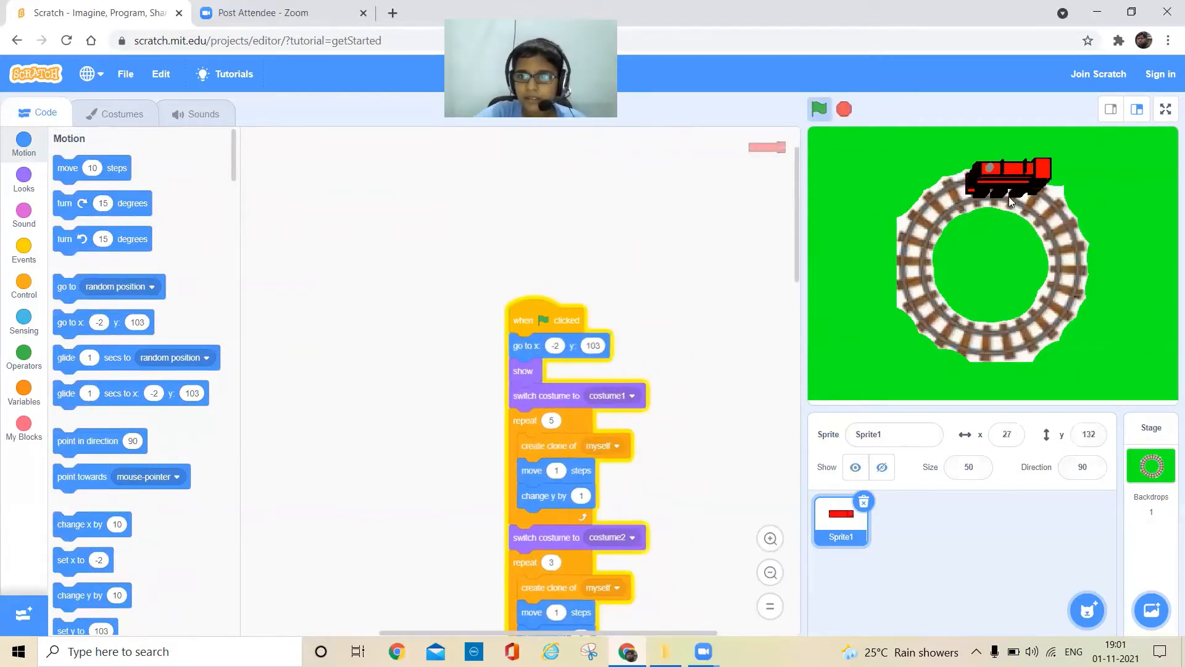
scroll(727, 223, down, 6)
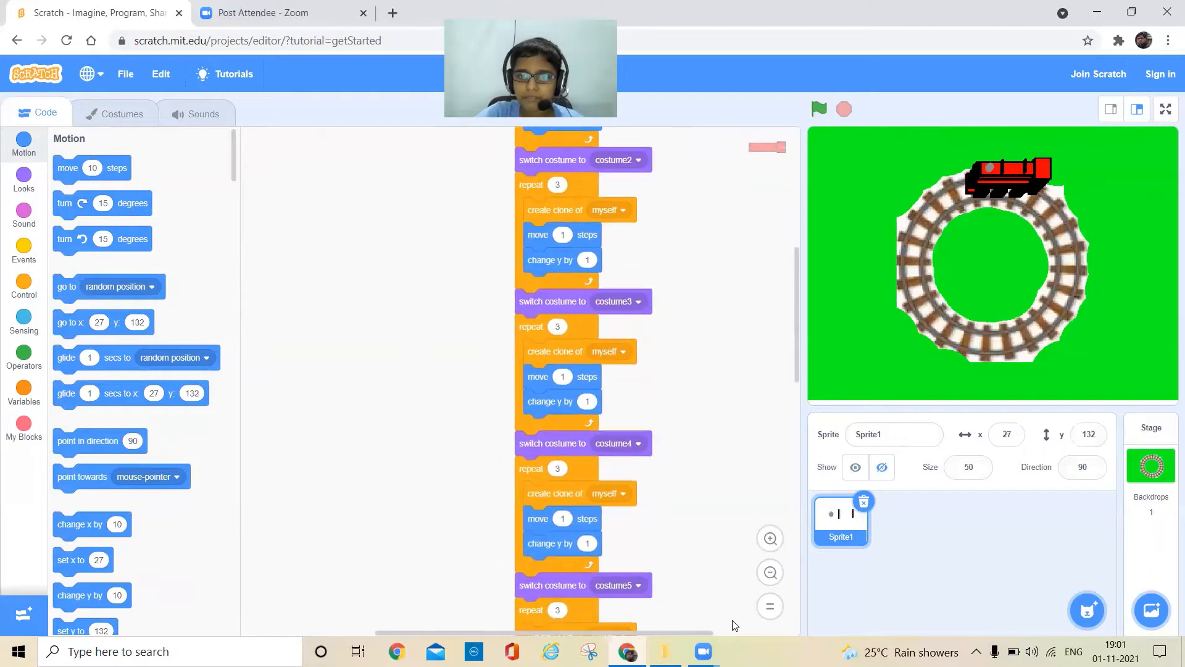
Step: Paint a new sprite with a centred upright rectangle about 43 by 209, filled grey (saturation 0, brightness 57) without outline
mouse_move(1087, 602)
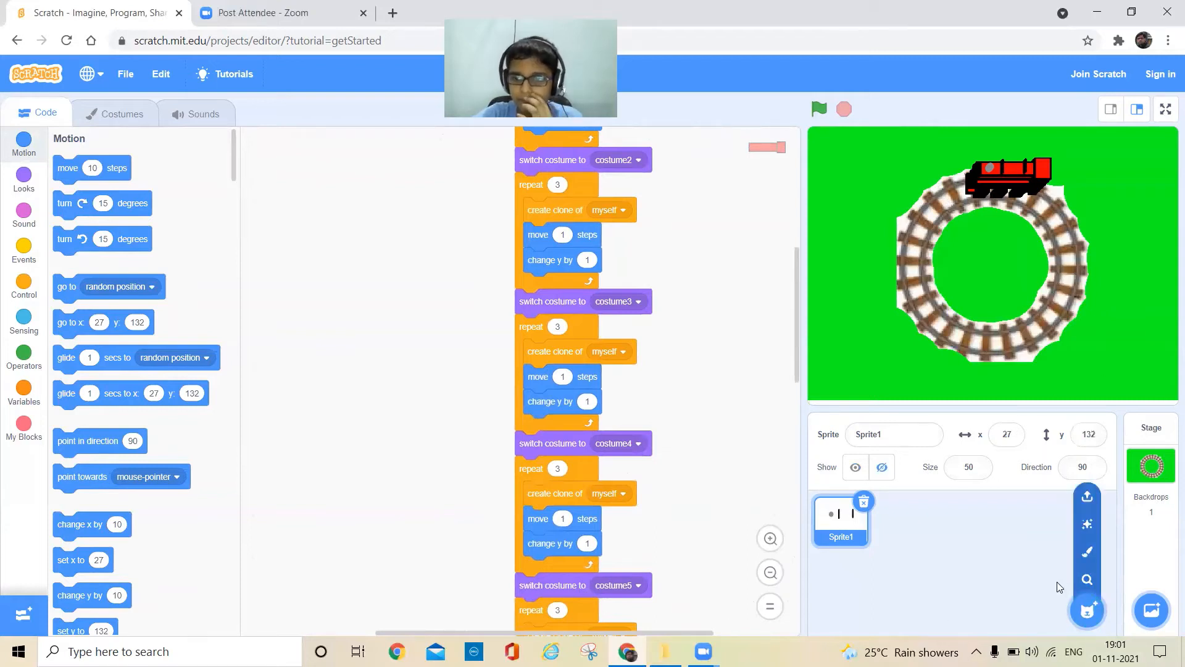
click(1088, 553)
click(145, 403)
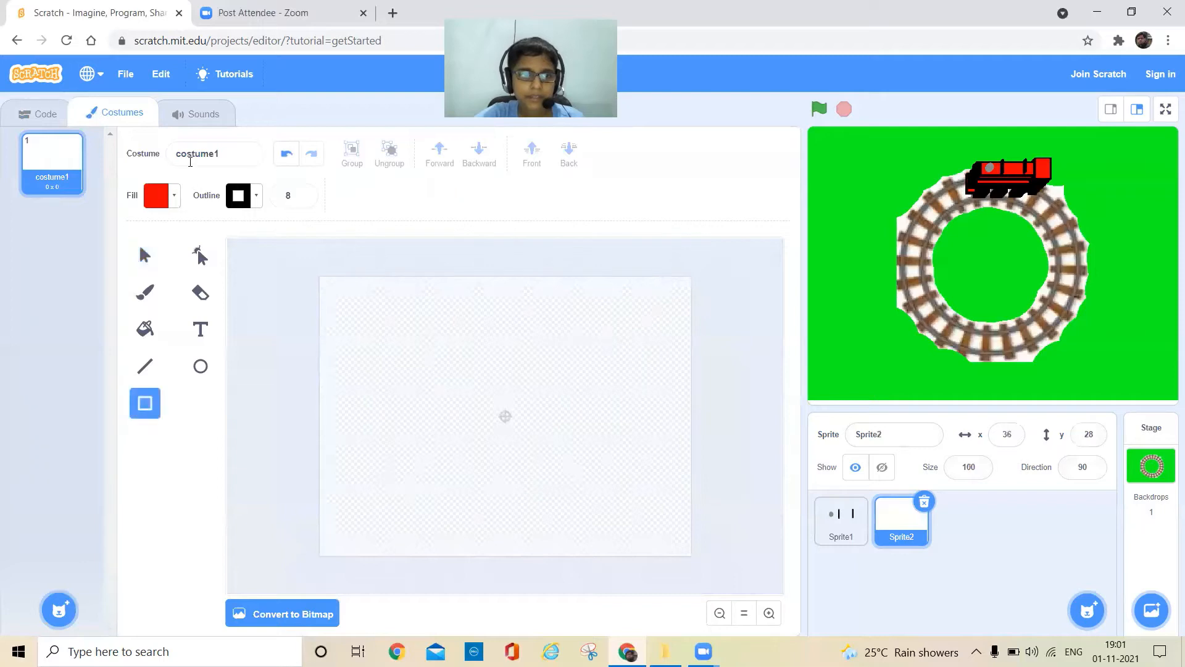
click(168, 195)
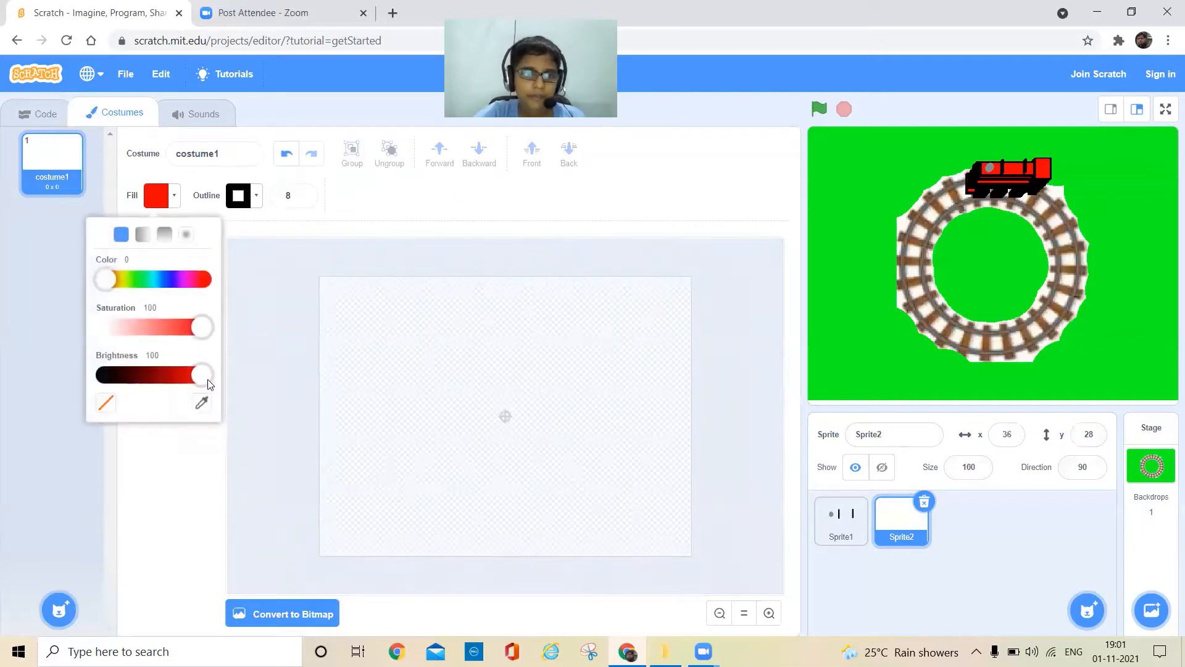
drag(197, 377, 161, 375)
drag(198, 329, 65, 318)
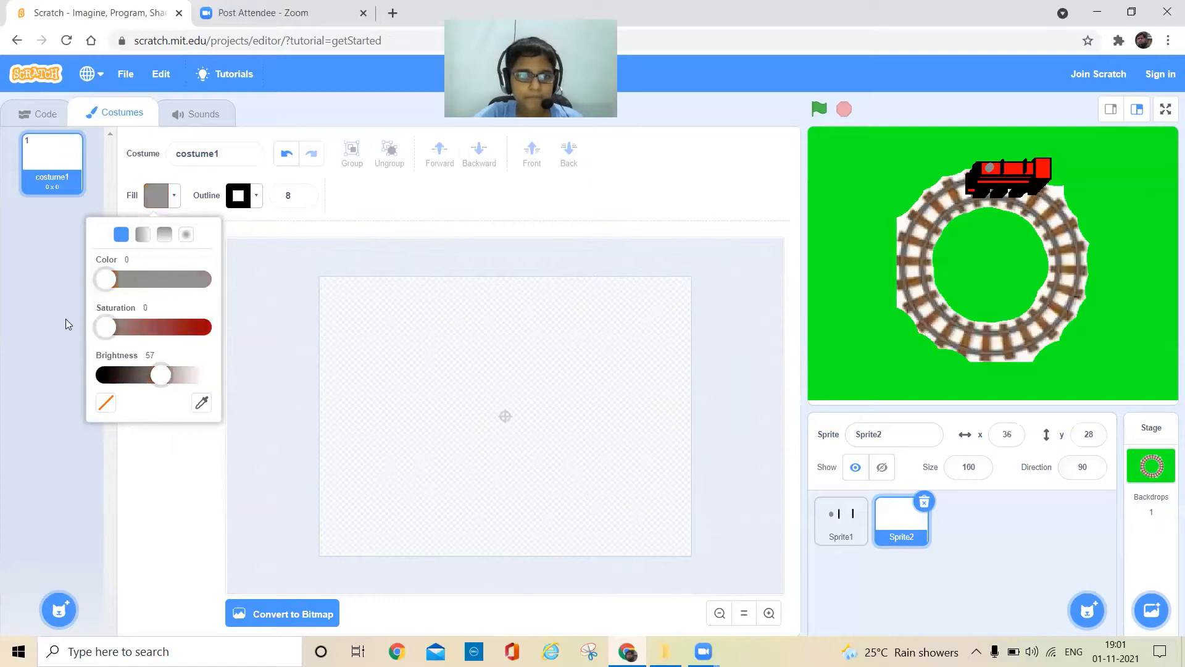
click(254, 198)
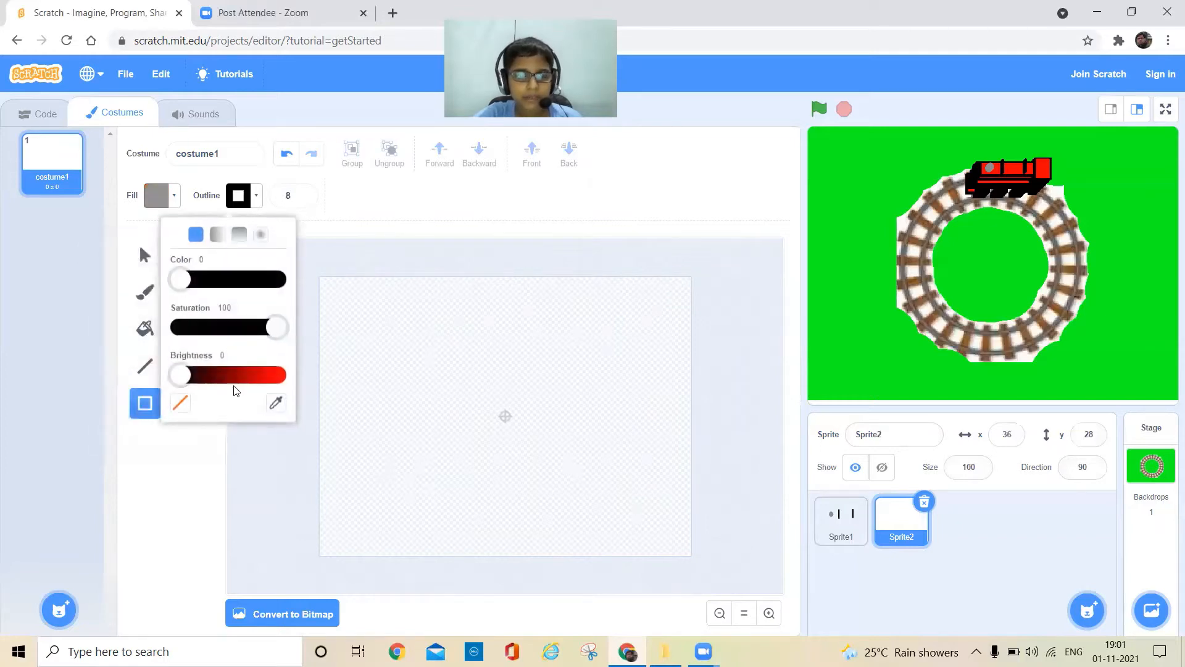
click(181, 404)
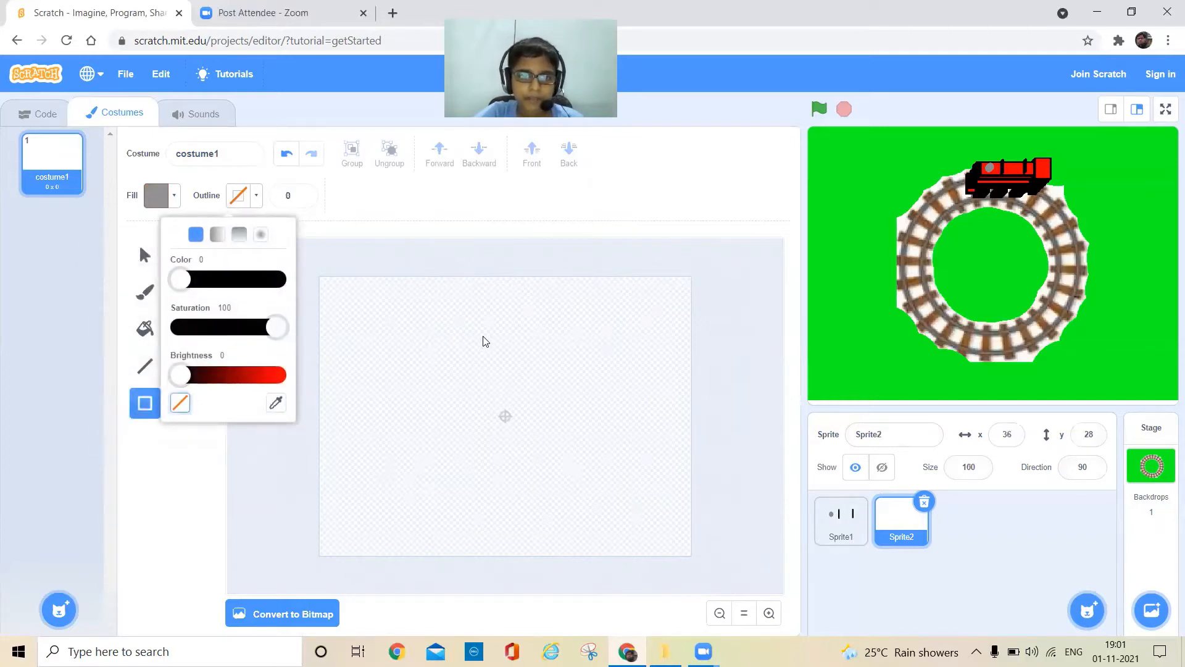
drag(483, 337, 515, 498)
drag(492, 468, 497, 459)
click(593, 454)
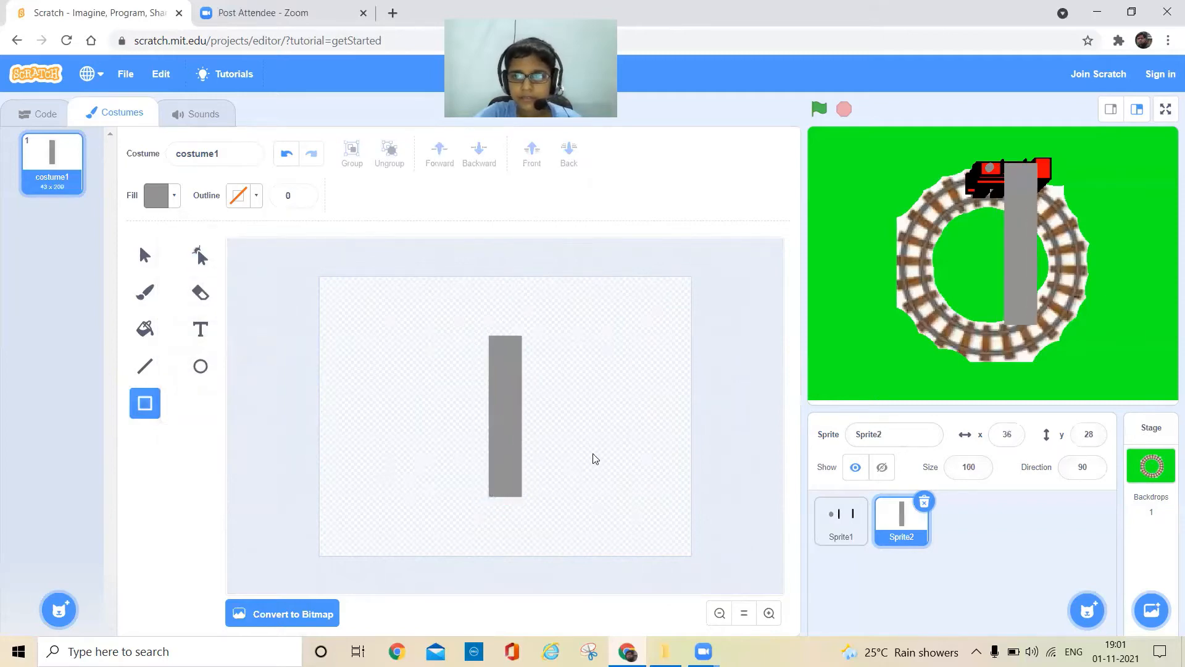
Step: Draw a darker grey band with brightness 38 across the middle of the upright rectangle
click(174, 198)
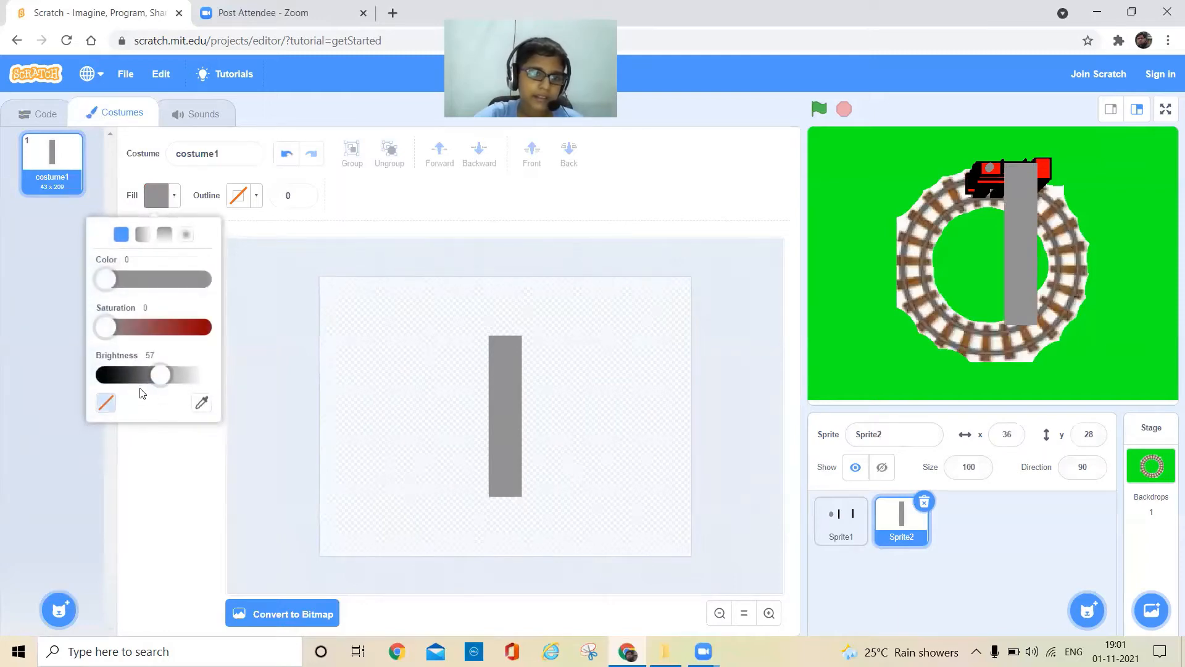
drag(162, 377, 142, 377)
click(491, 412)
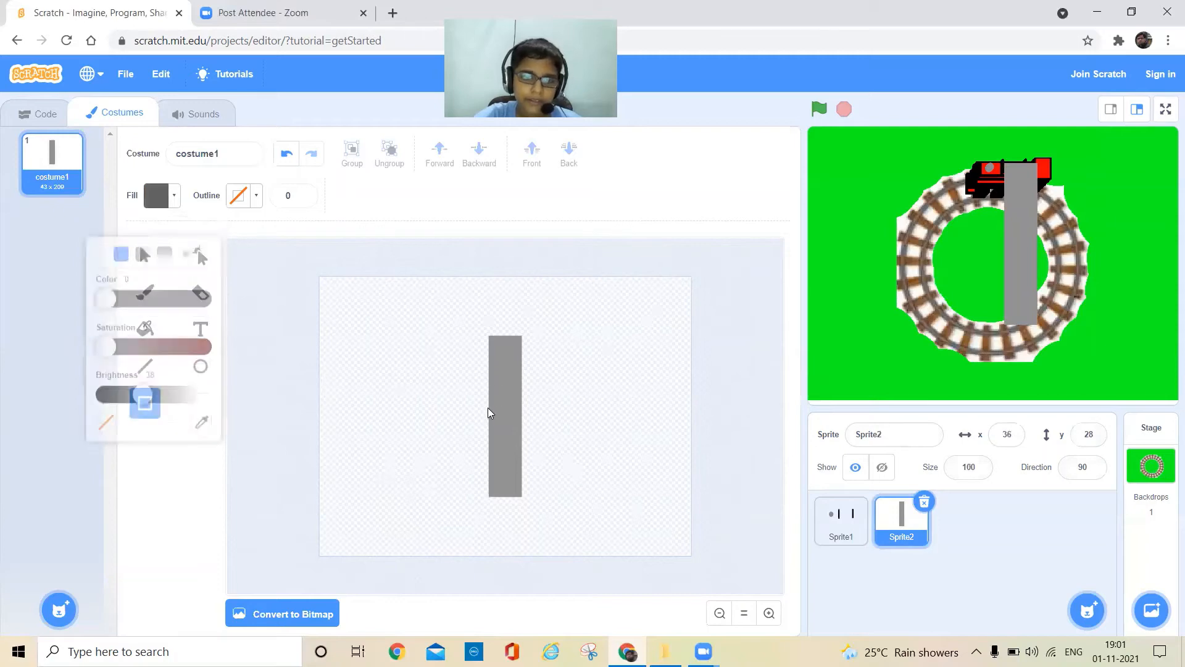
mouse_move(487, 408)
mouse_down()
mouse_move(529, 428)
mouse_move(507, 416)
mouse_up()
click(576, 444)
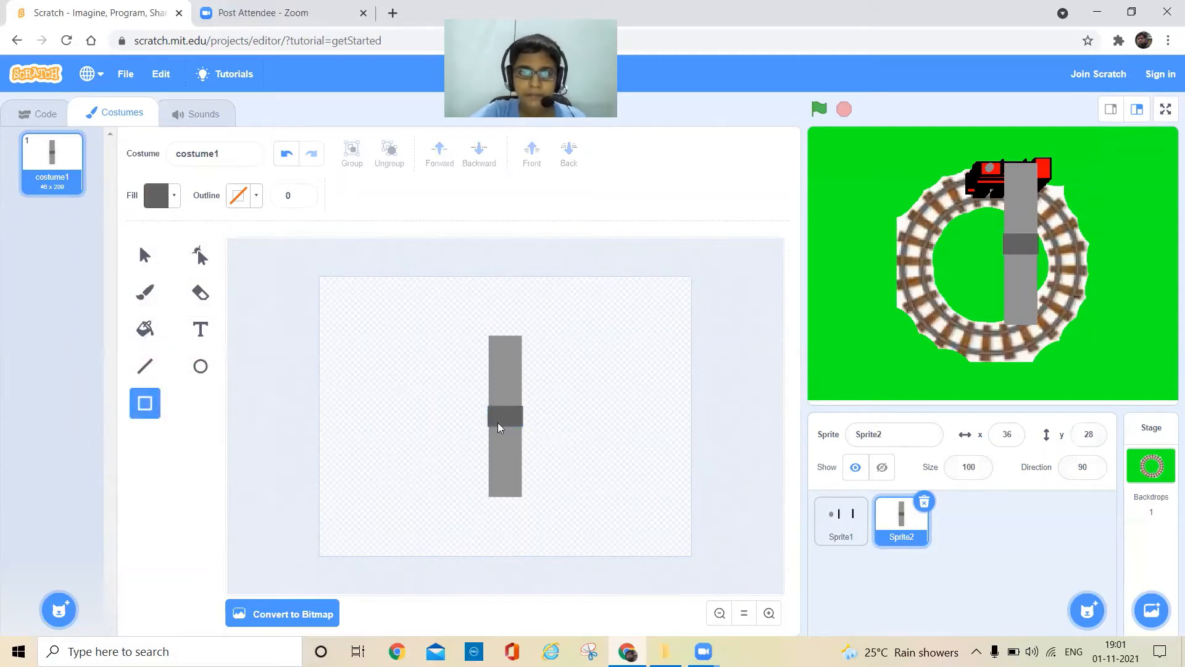
Step: Draw a black vertical line of thickness 13 from the dark band towards the rectangle's upper end as a lever
click(145, 366)
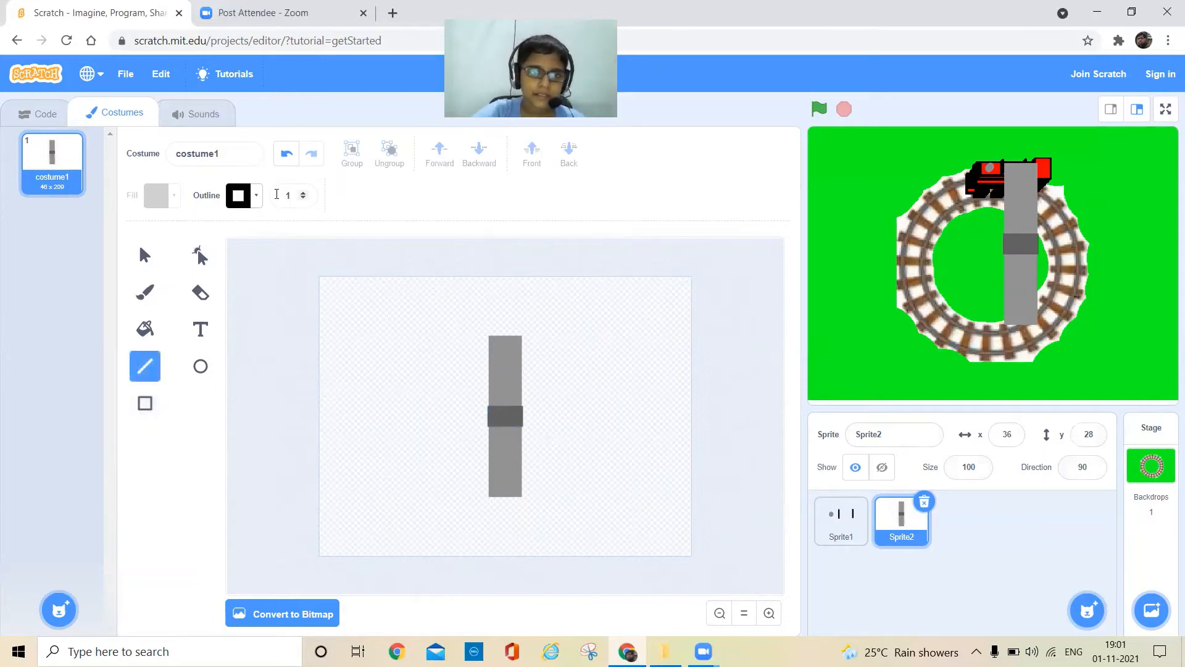
click(302, 193)
click(301, 194)
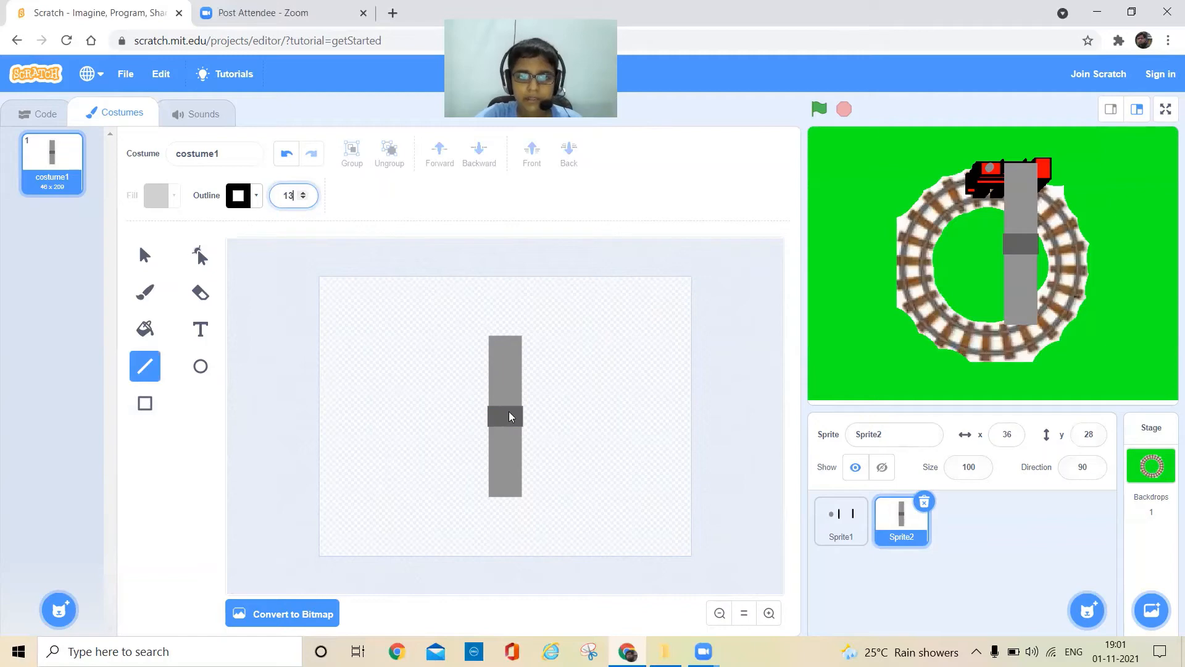
drag(504, 415, 505, 371)
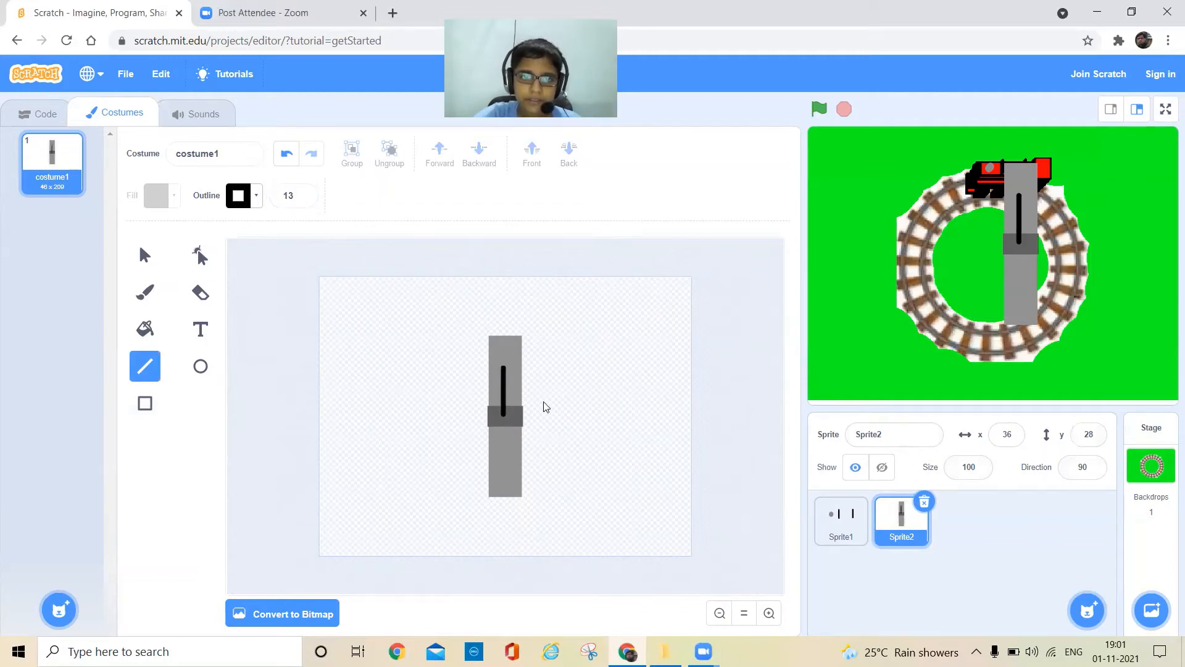
Step: Draw a small circle with red fill and red outline, both at brightness 100, on the lever's upper end
click(199, 368)
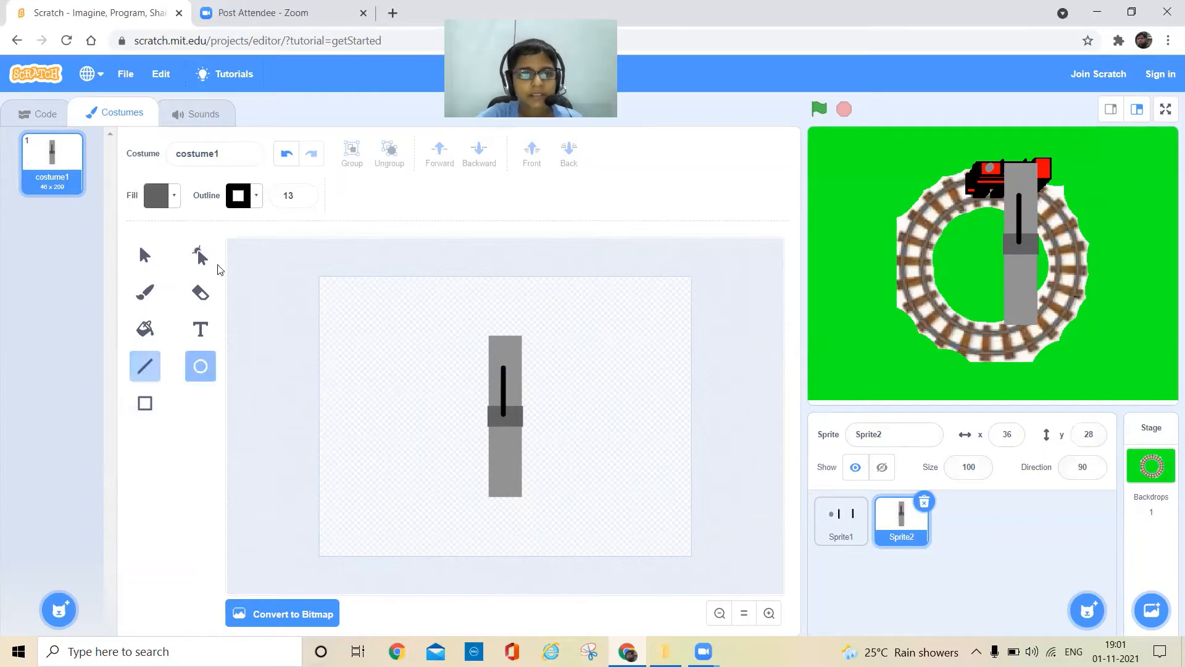
click(258, 200)
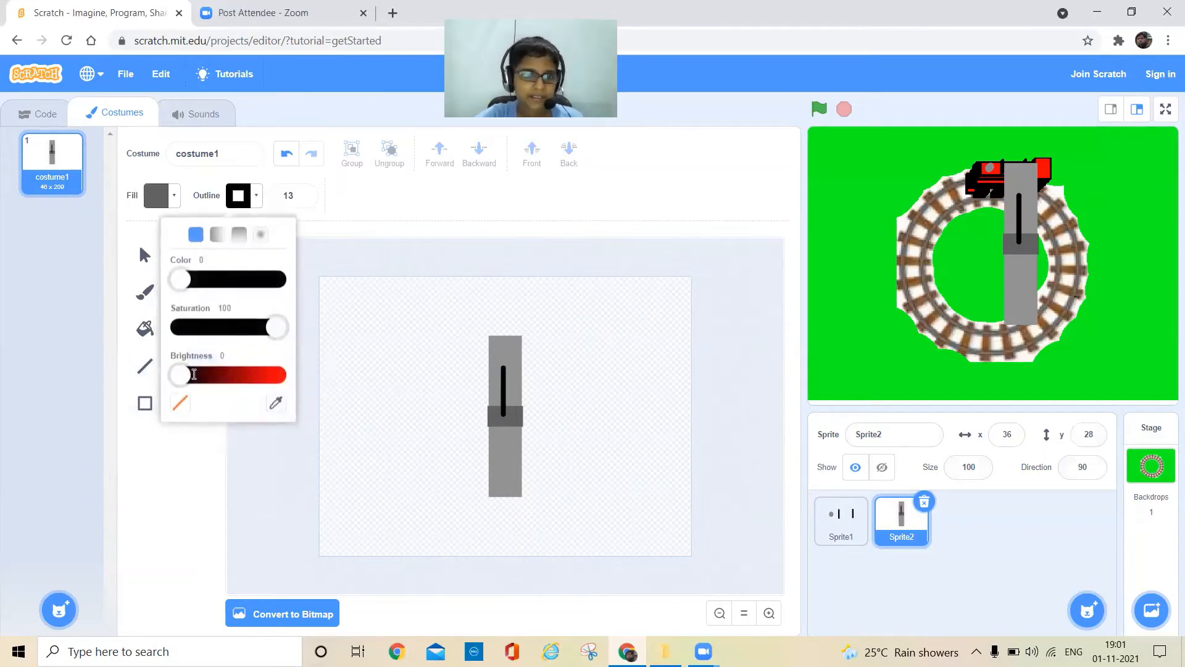
drag(172, 374, 428, 374)
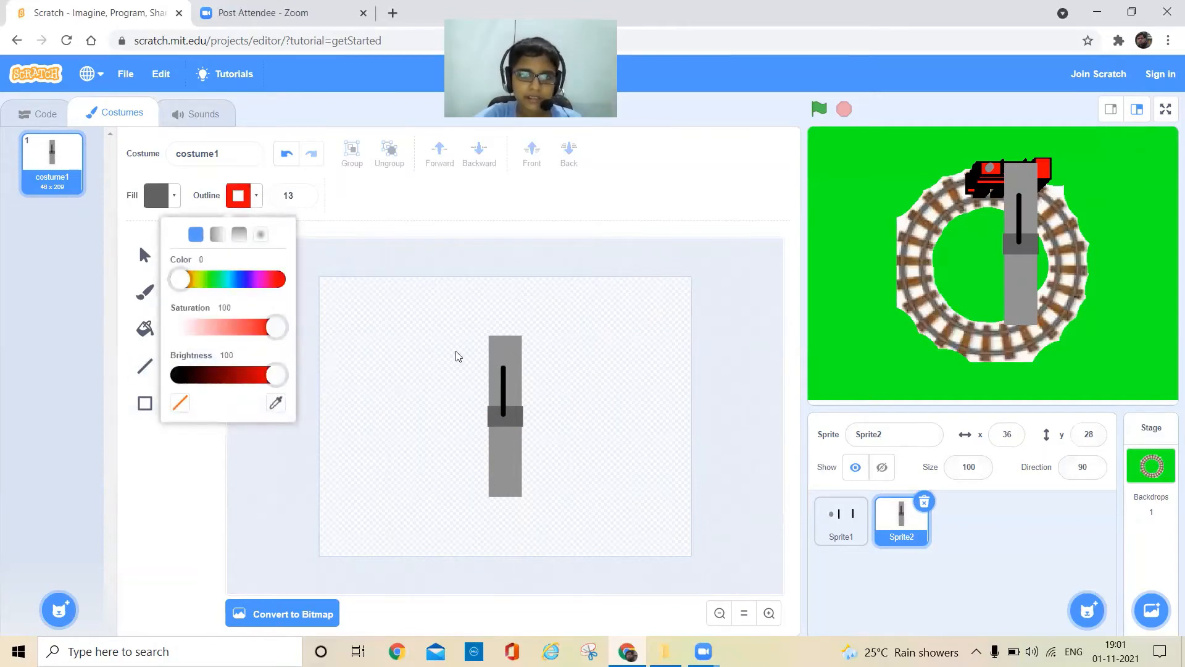
click(401, 373)
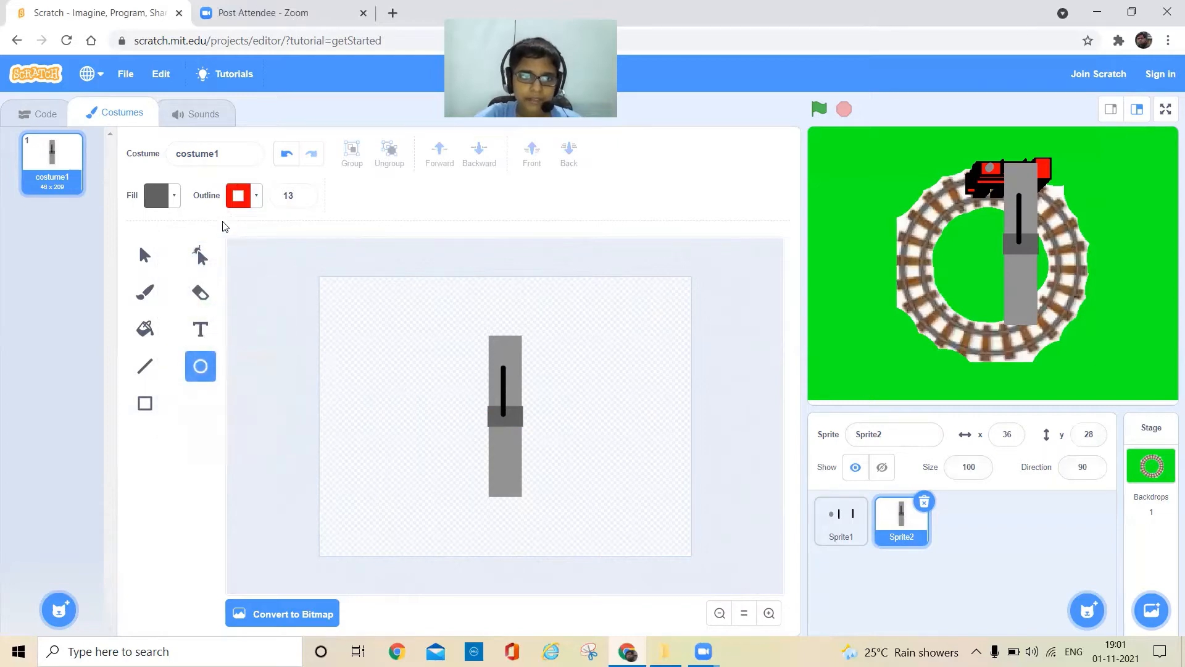
click(175, 196)
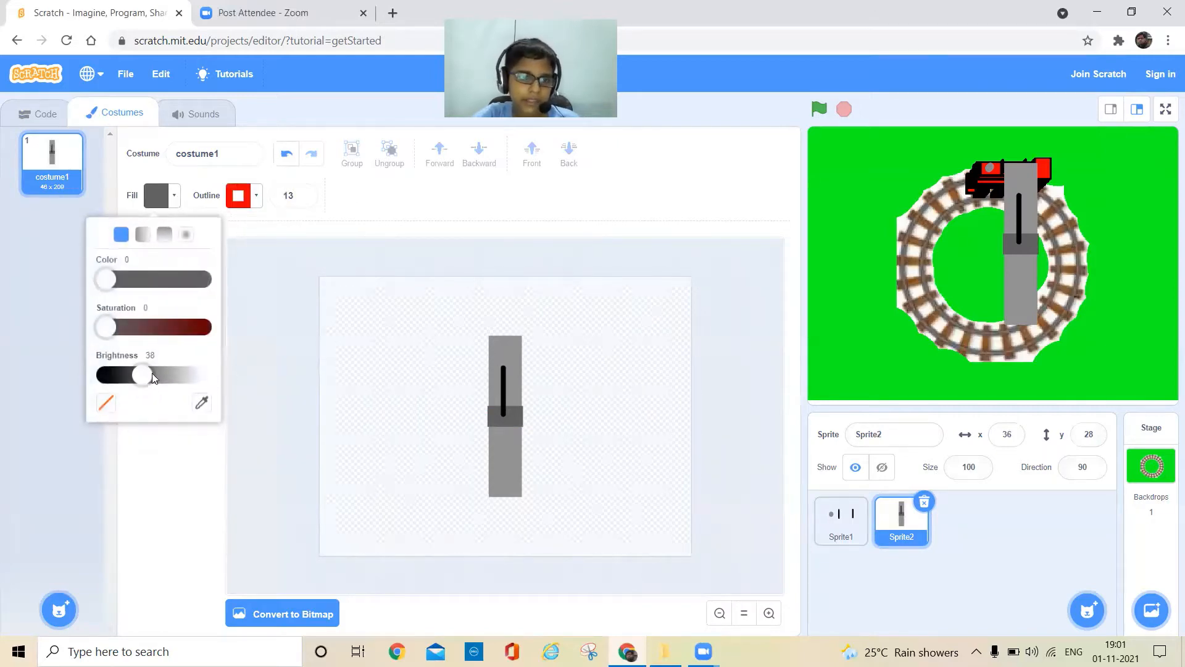
drag(151, 373, 202, 375)
drag(106, 327, 201, 328)
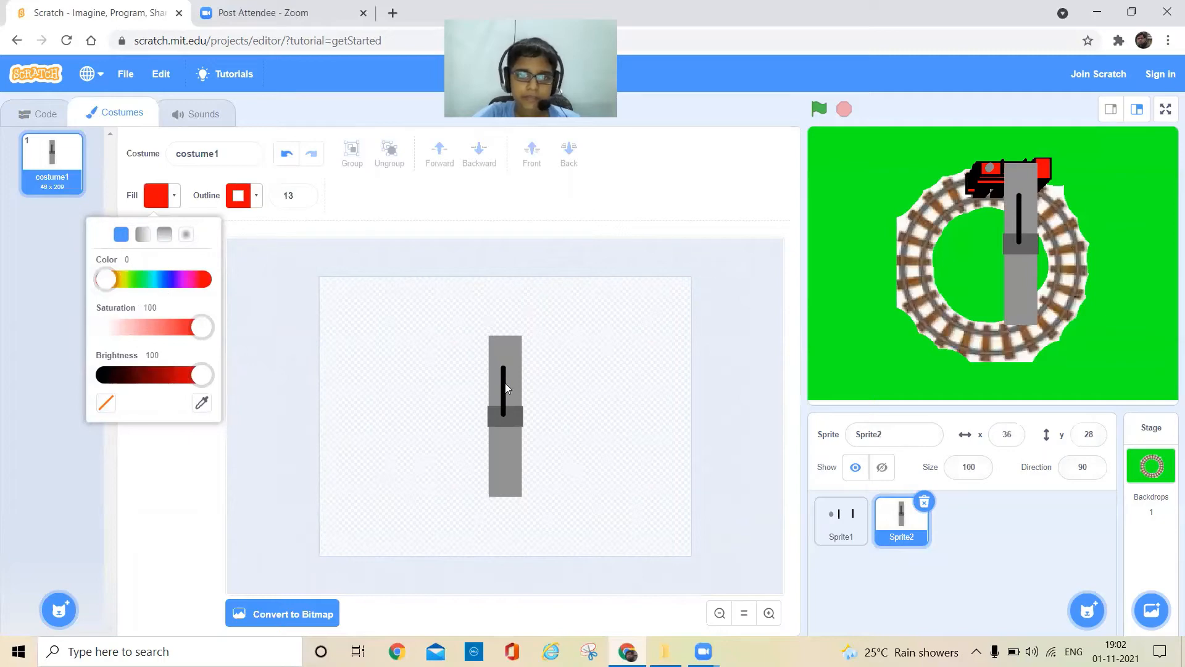
click(497, 358)
drag(492, 350, 514, 372)
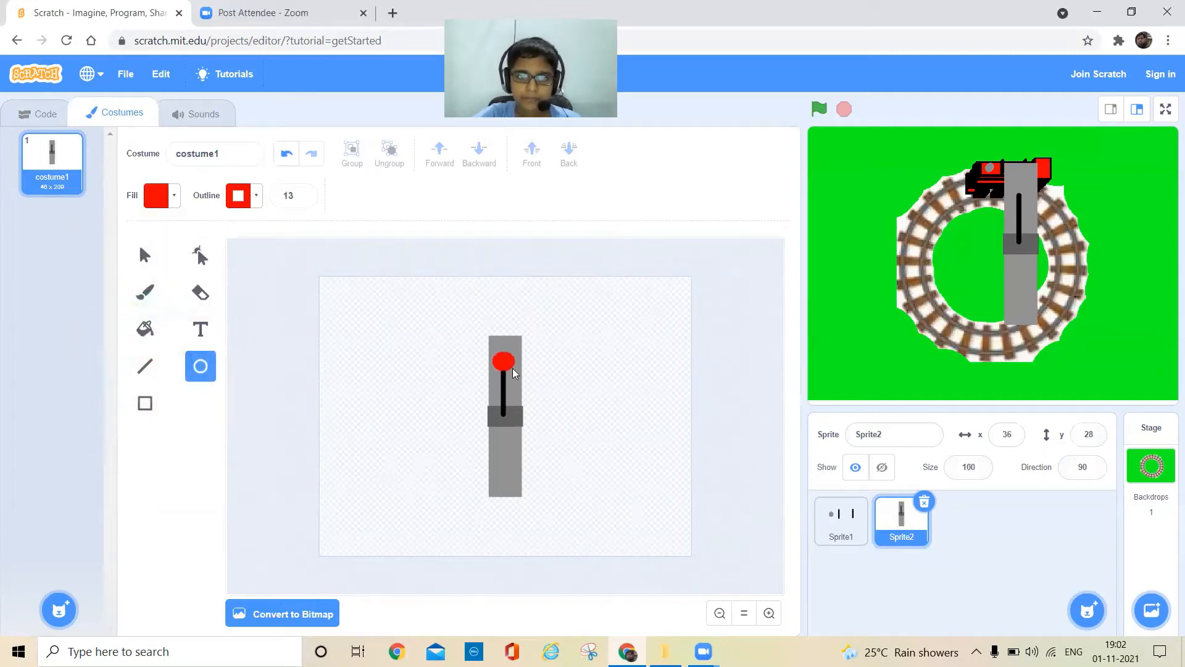
click(568, 372)
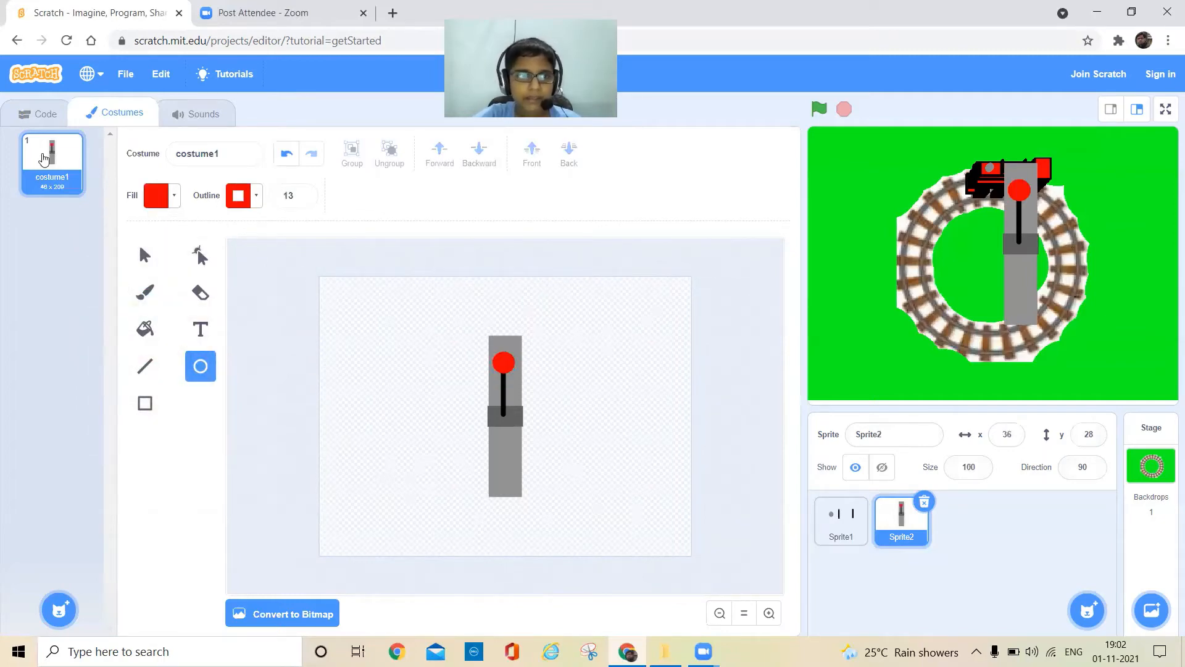
Step: Duplicate costume1 of the lever sprite and flip the copy vertically so the lever points down
right_click(40, 160)
click(49, 169)
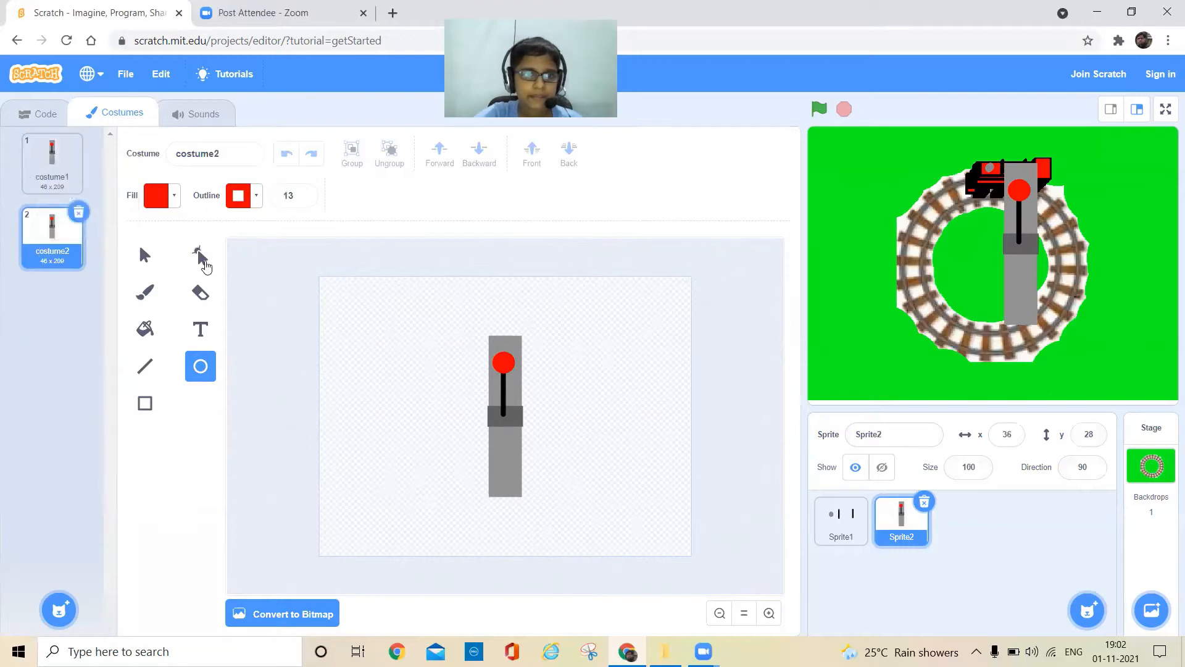
click(142, 256)
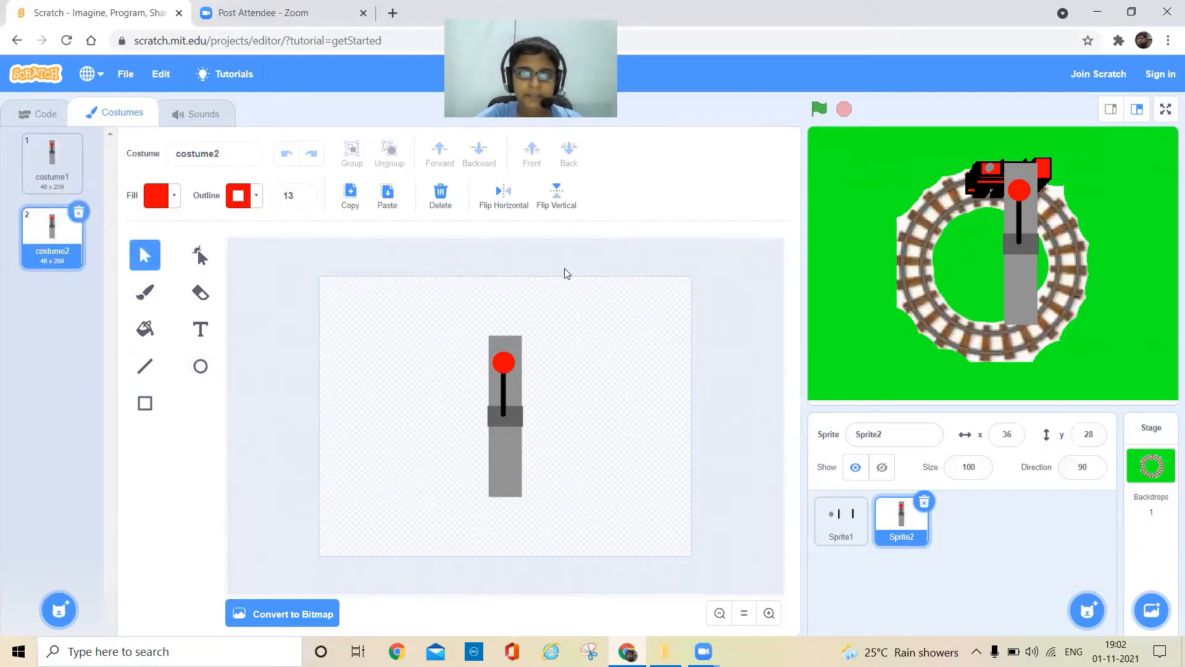
click(555, 198)
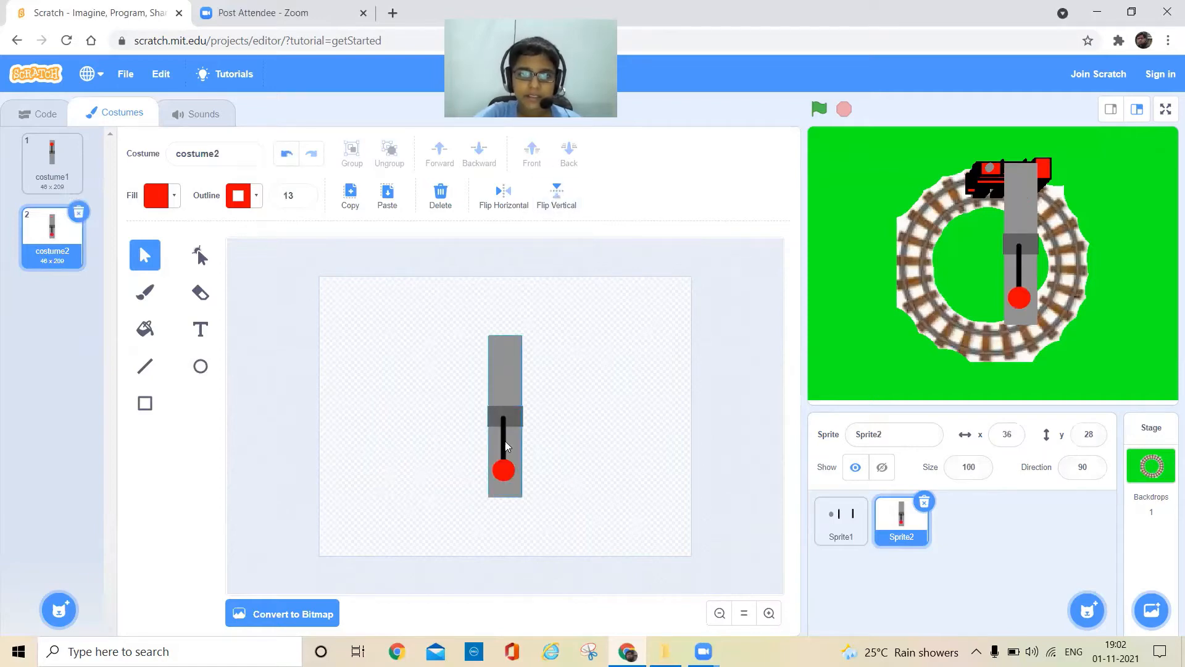
click(426, 437)
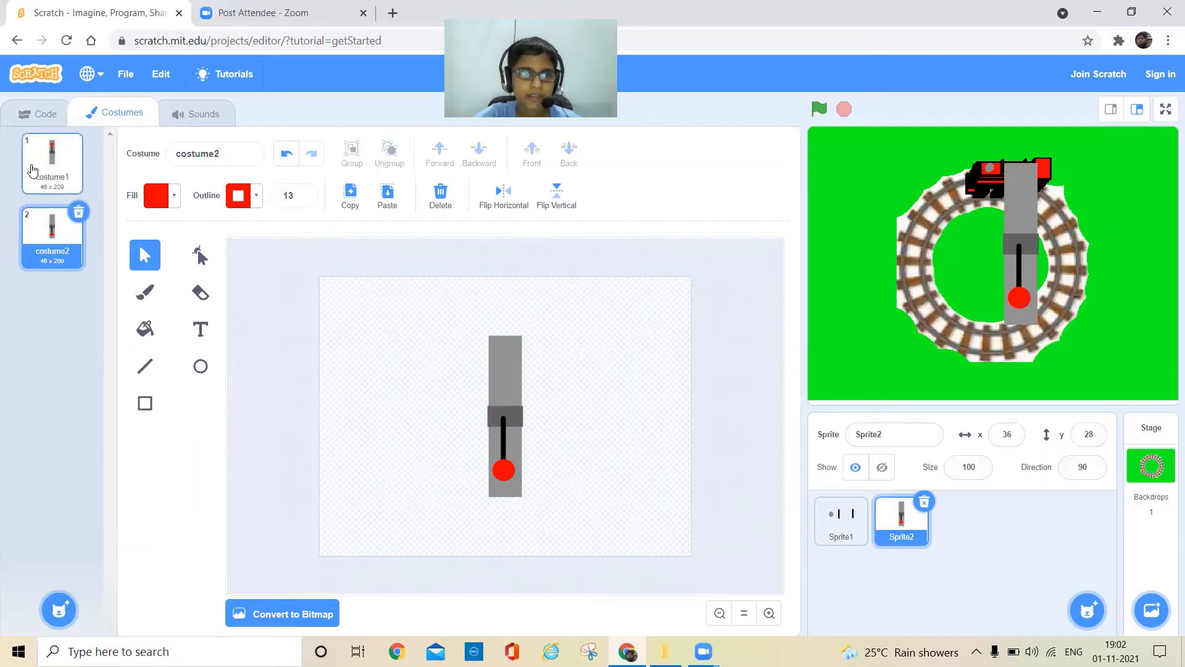
Step: Add the red text "on" in costume1, centred just above the grey rectangle
click(33, 171)
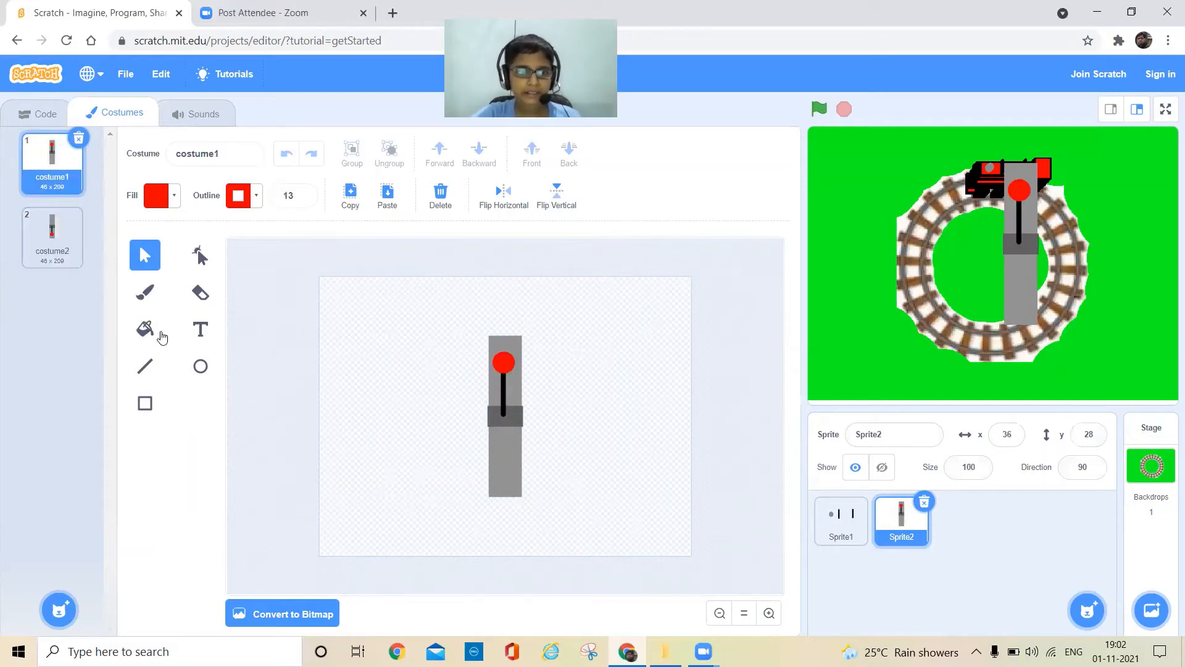
click(199, 329)
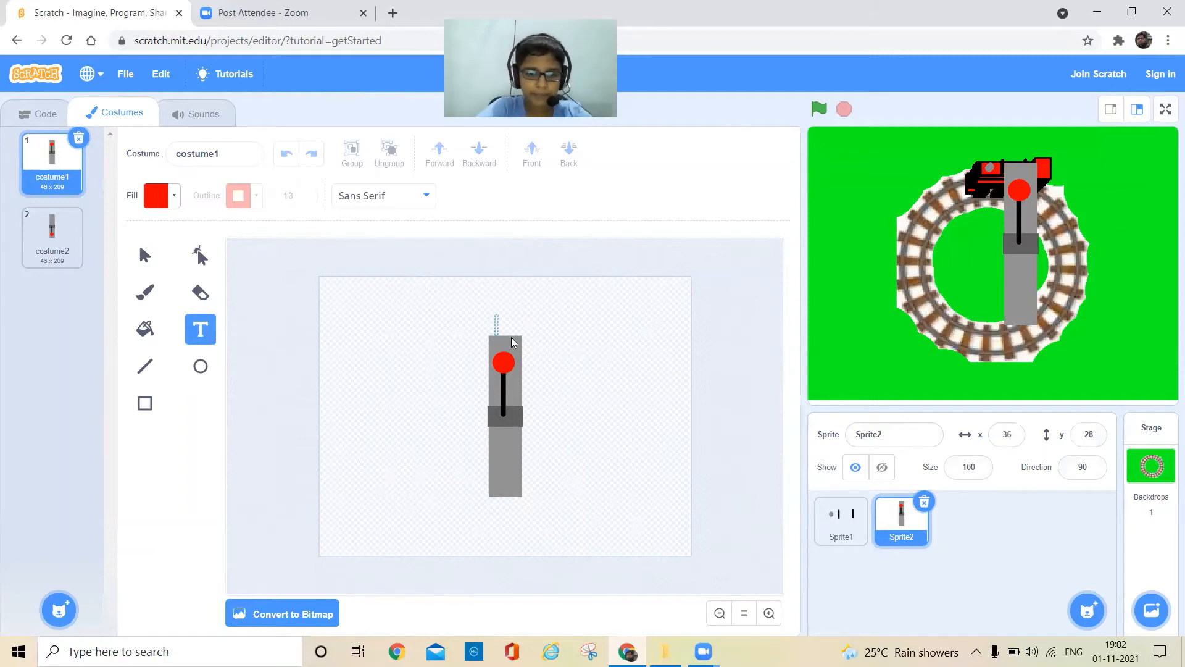
text(on)
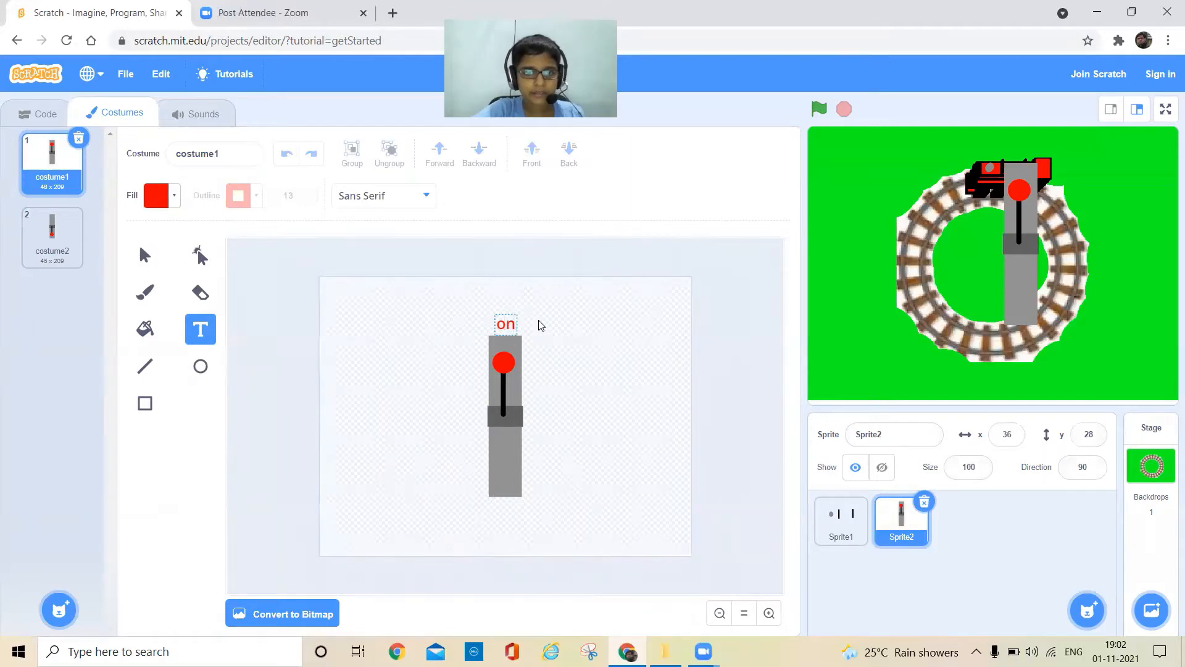
click(518, 327)
drag(506, 330, 504, 332)
click(556, 349)
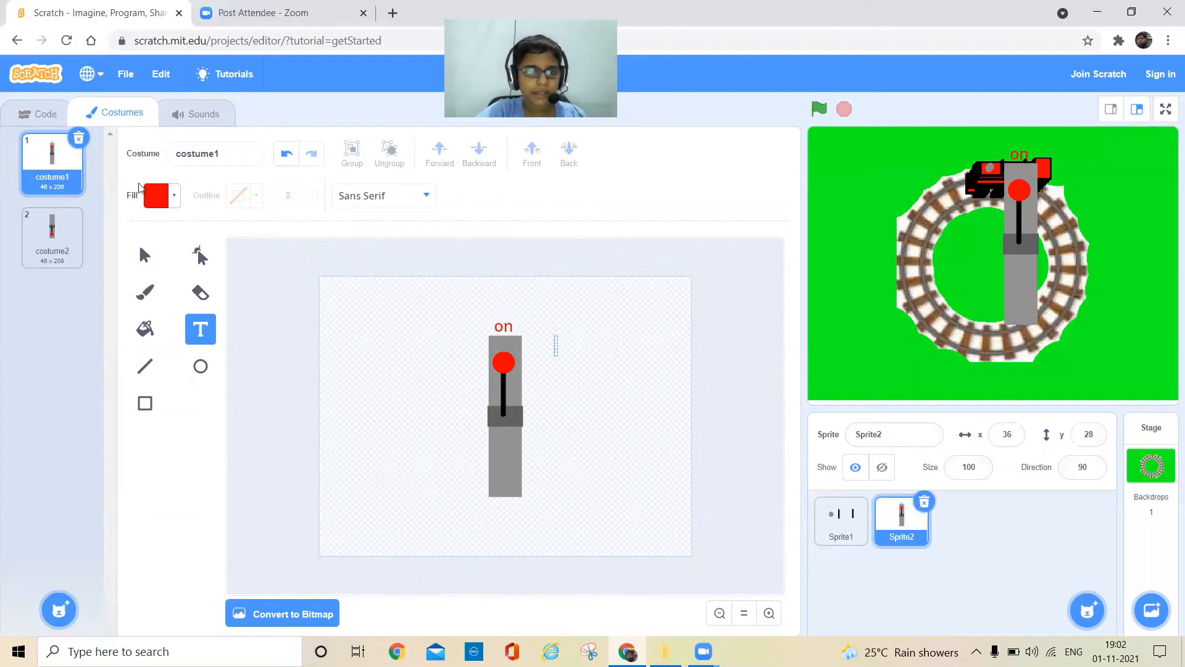
Step: Add the black text "off" in costume1, centred just below the grey rectangle
click(176, 197)
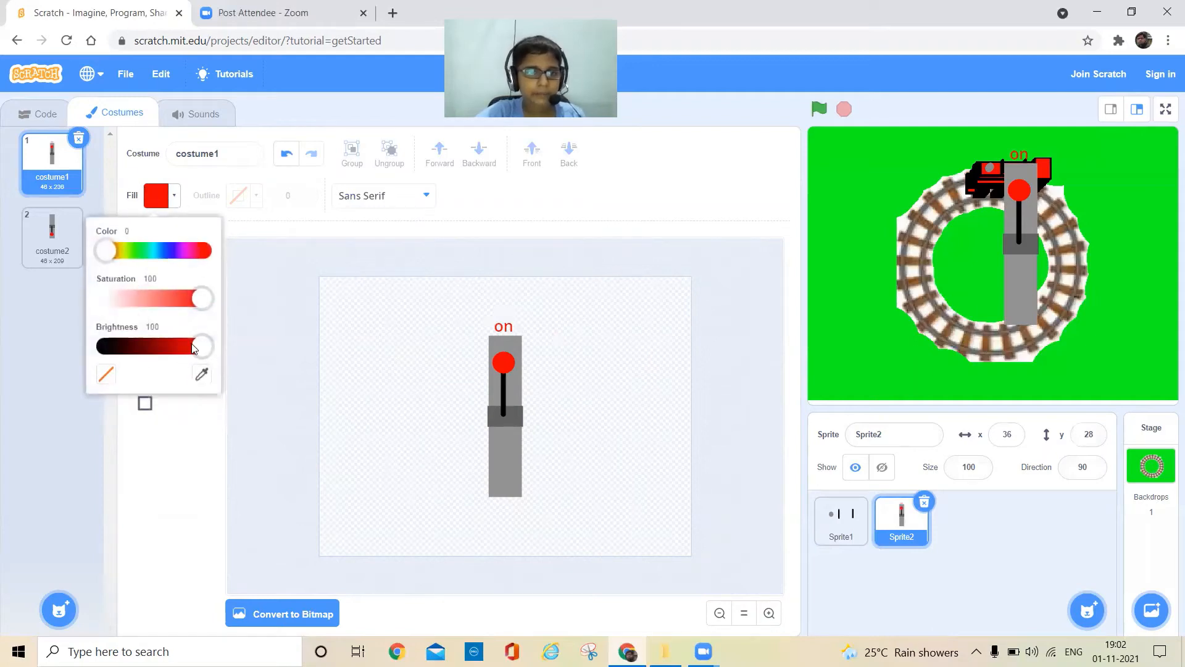
drag(202, 346, 76, 351)
click(500, 508)
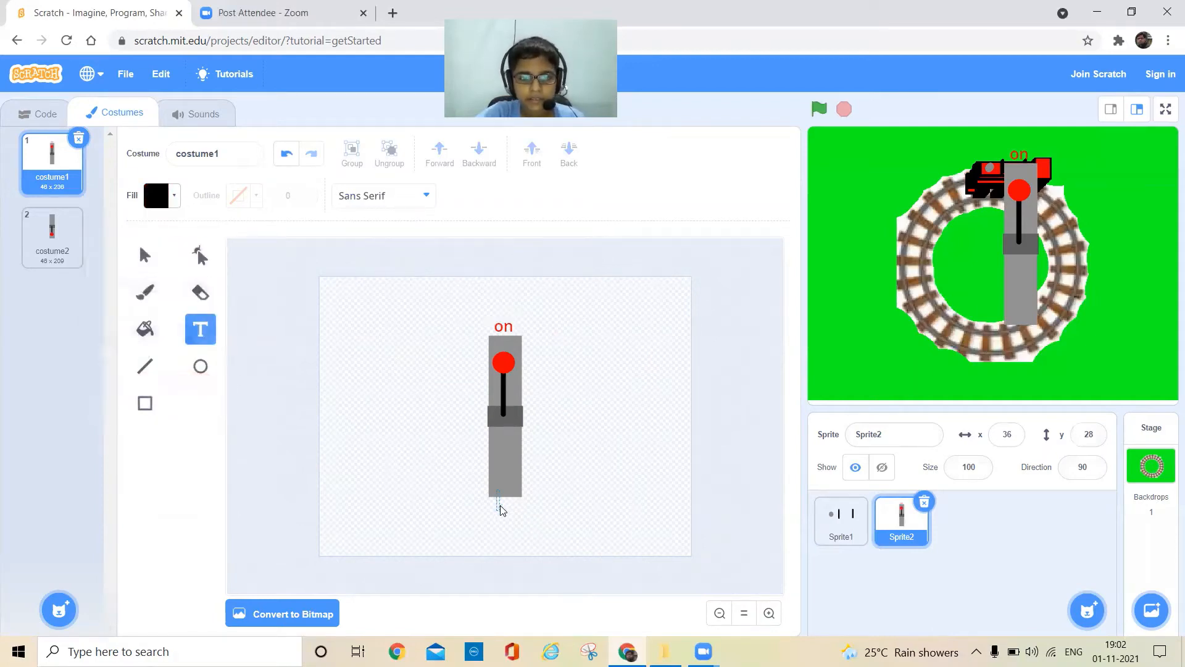
click(497, 507)
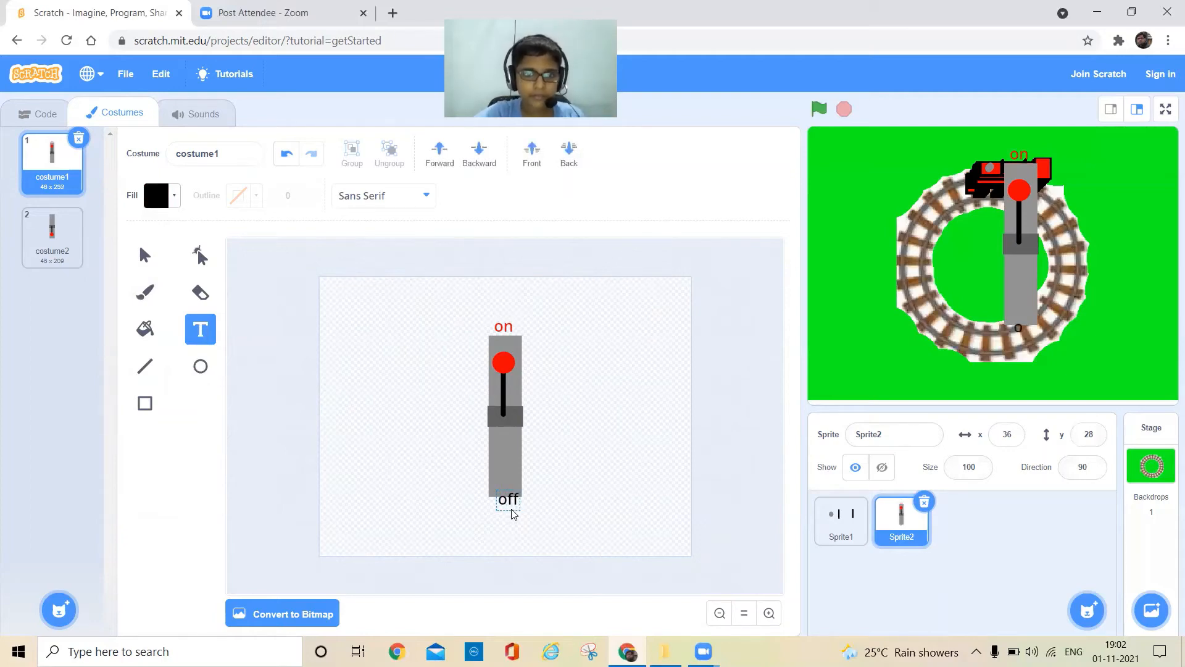
click(560, 511)
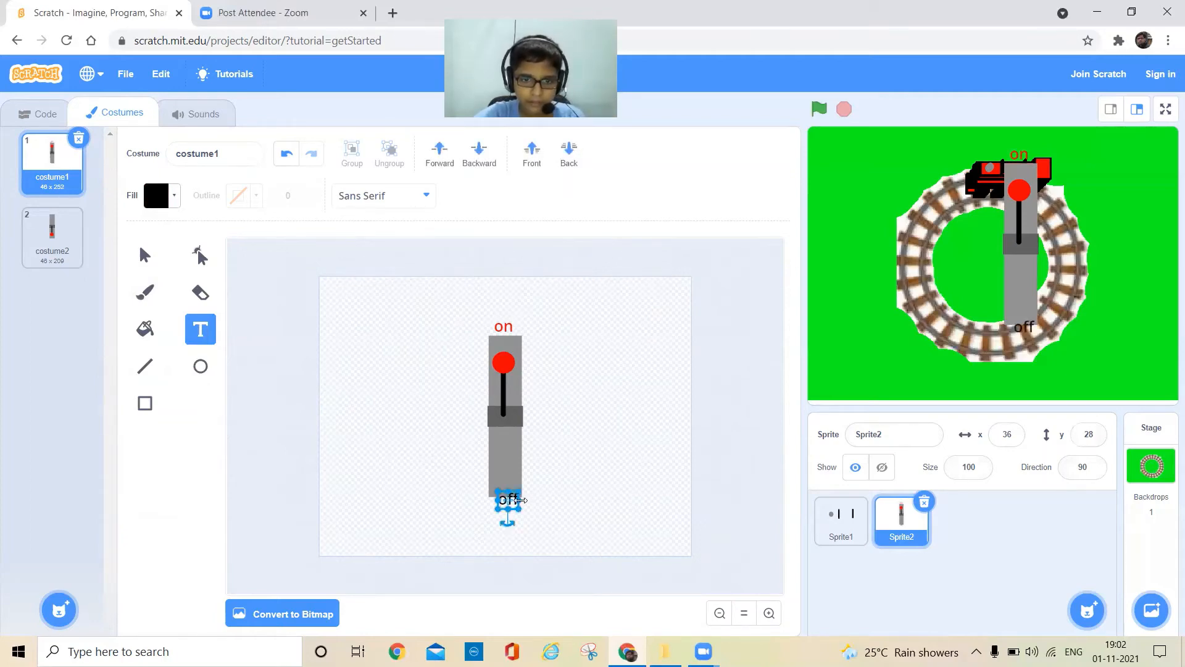
click(509, 501)
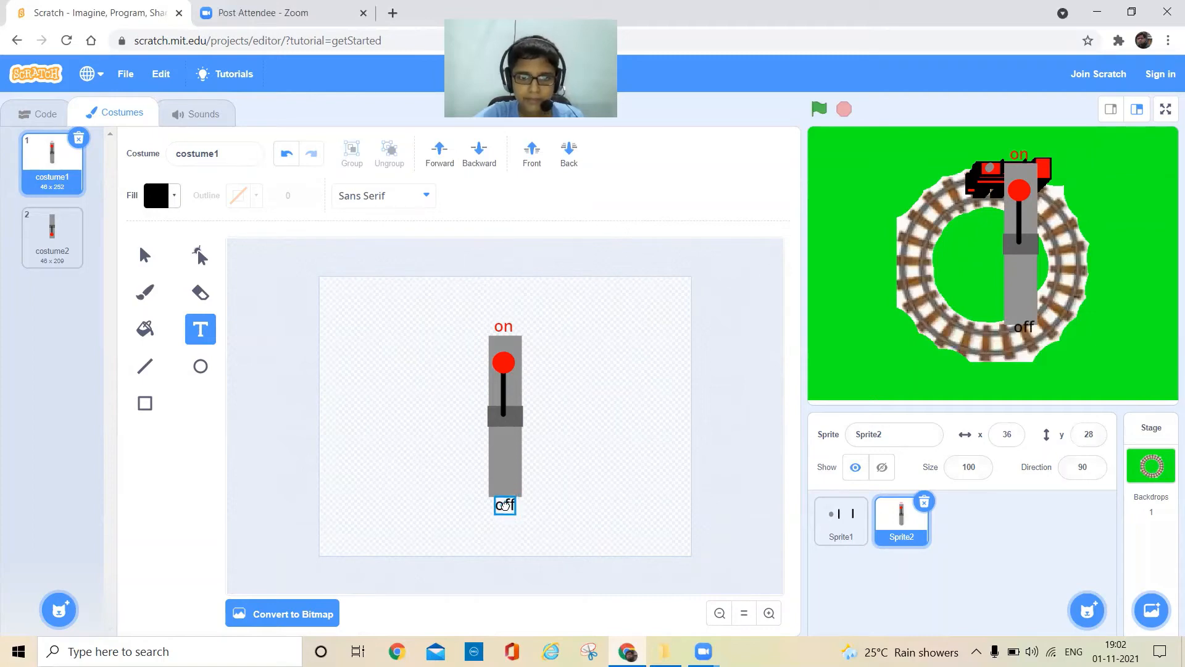
click(553, 516)
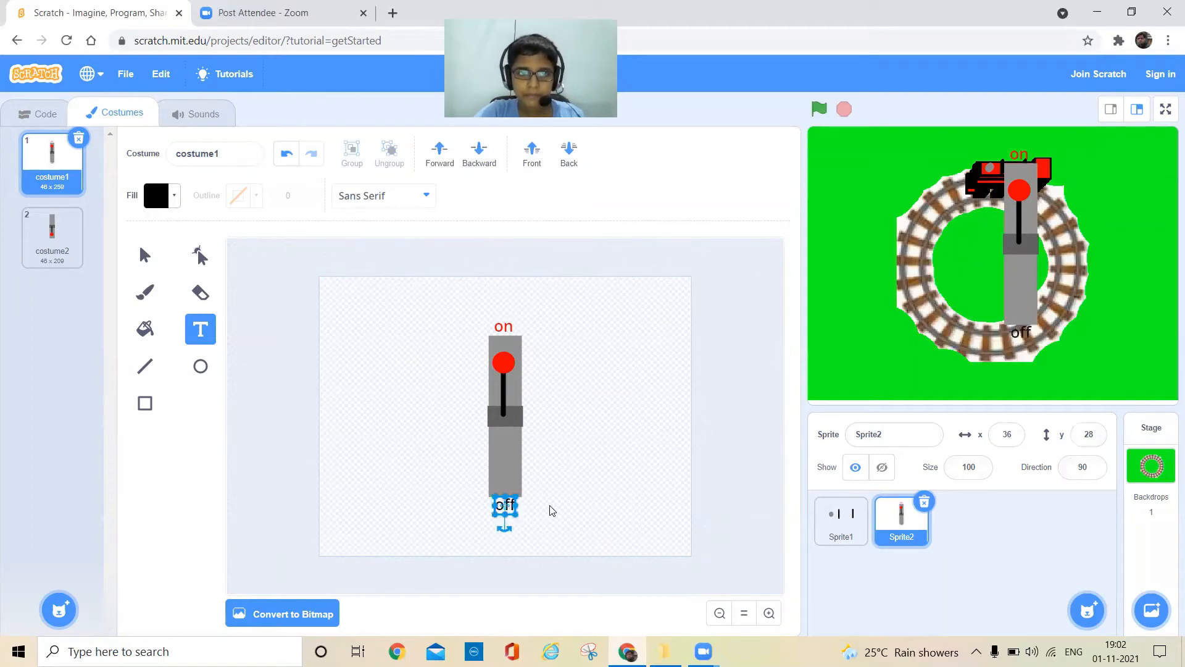
click(549, 510)
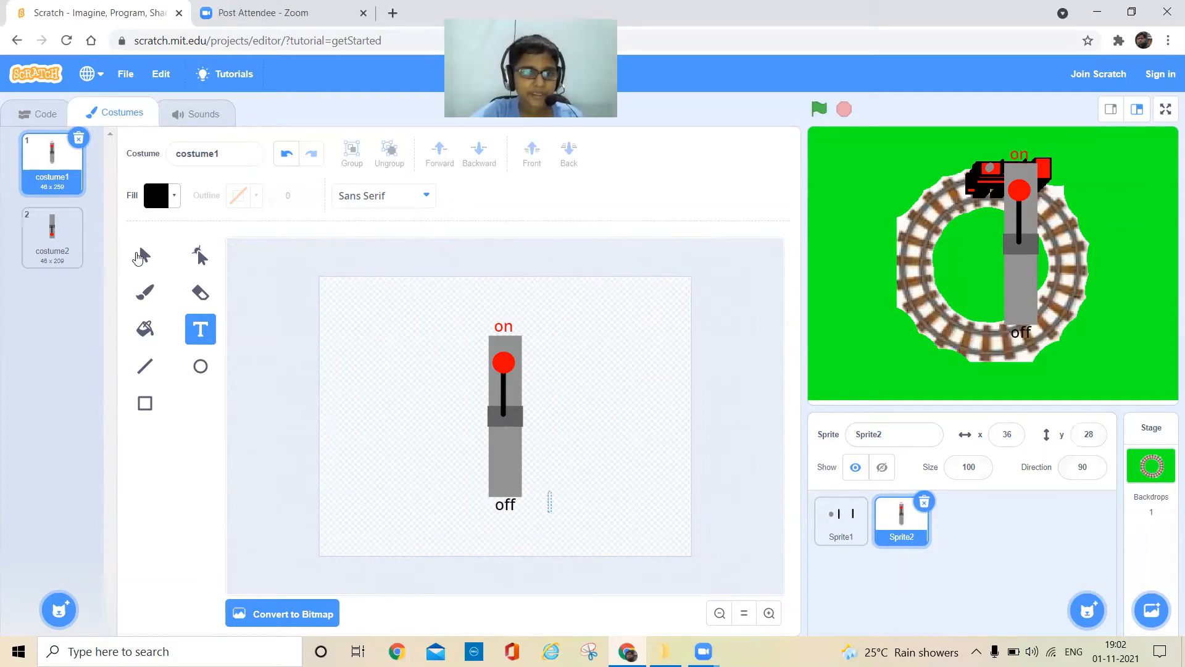
Step: Copy the "on" and "off" text labels from costume1 into costume2 of the lever sprite
click(140, 255)
click(506, 324)
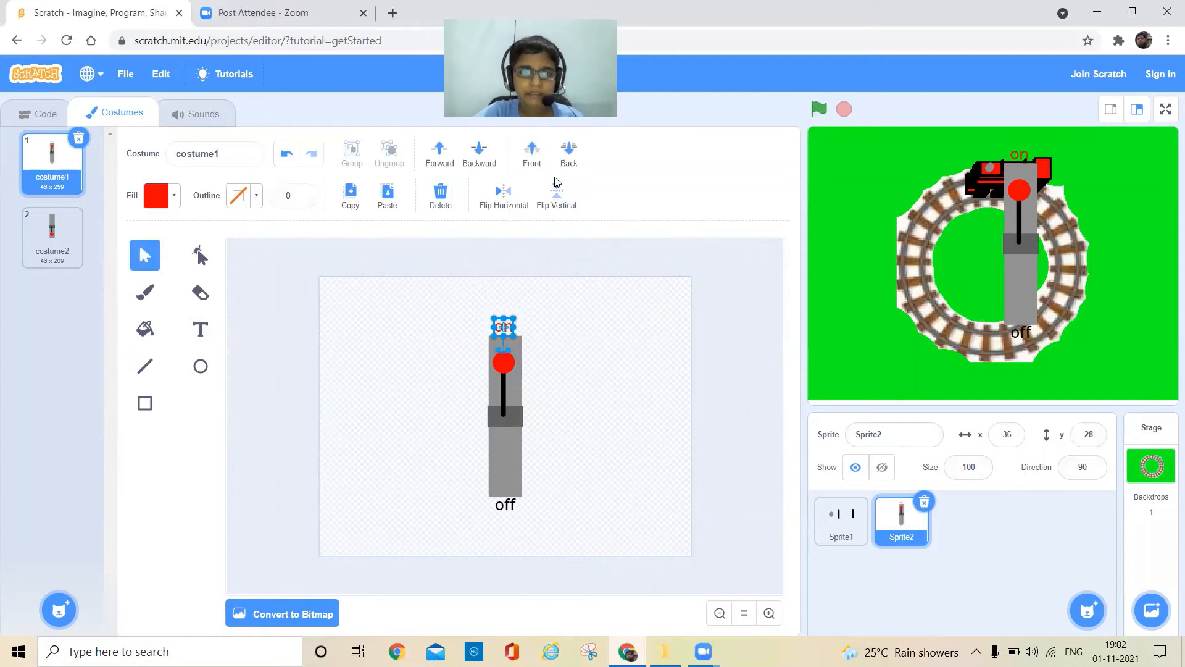
click(49, 239)
click(379, 201)
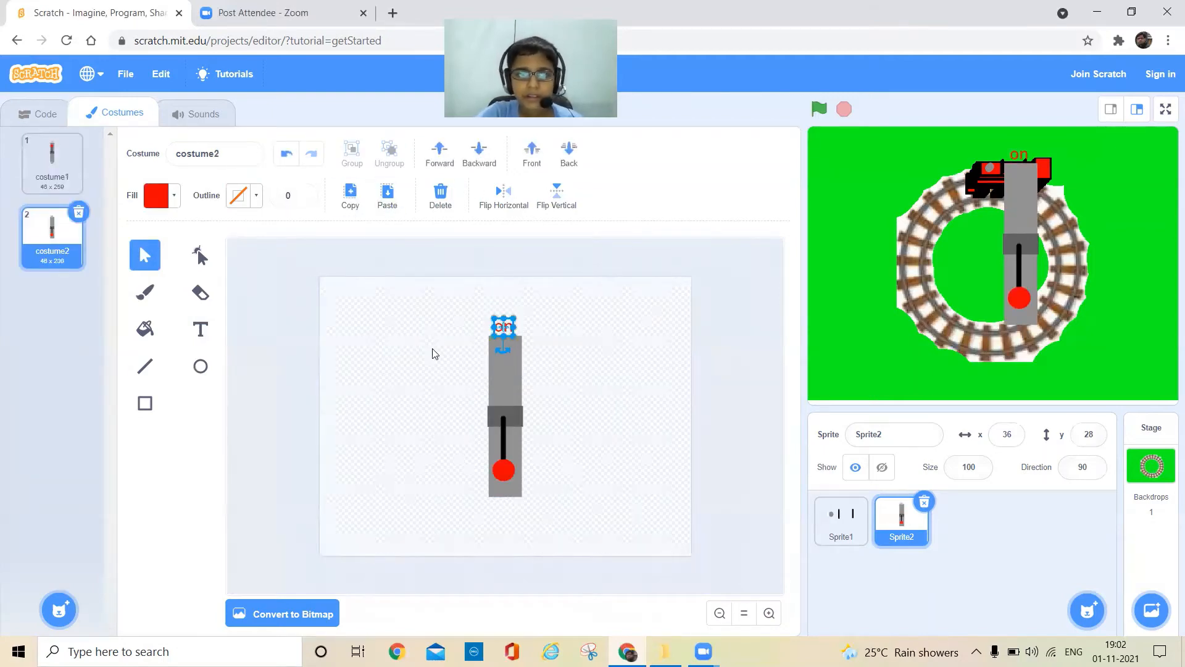
click(52, 161)
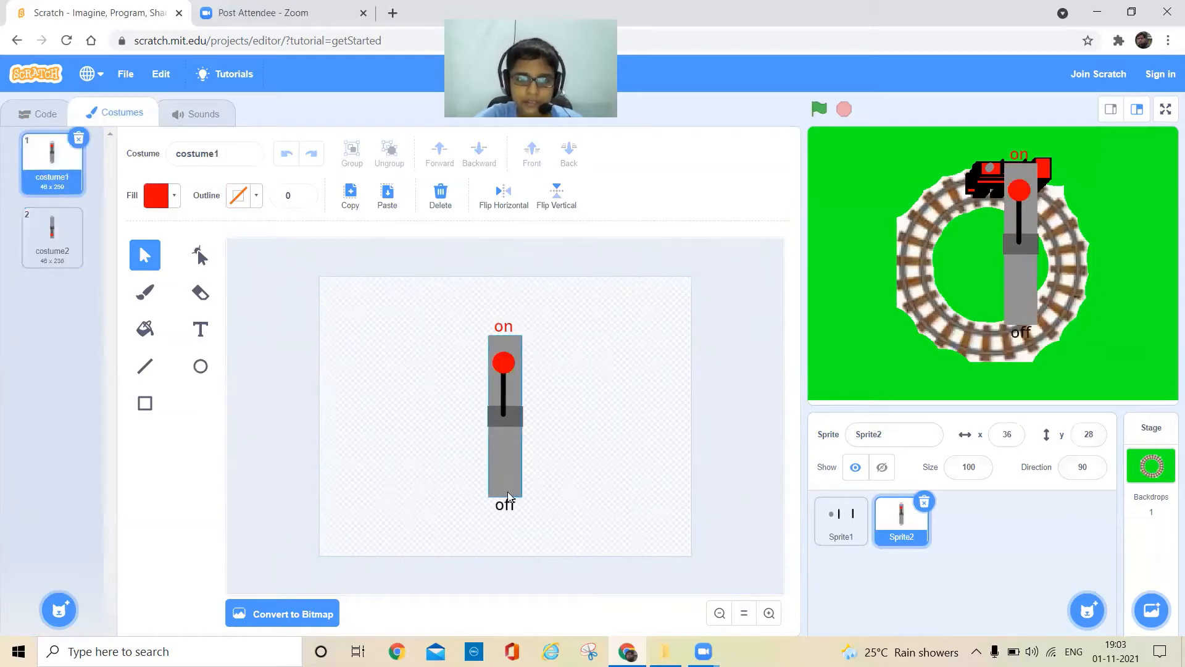
click(506, 508)
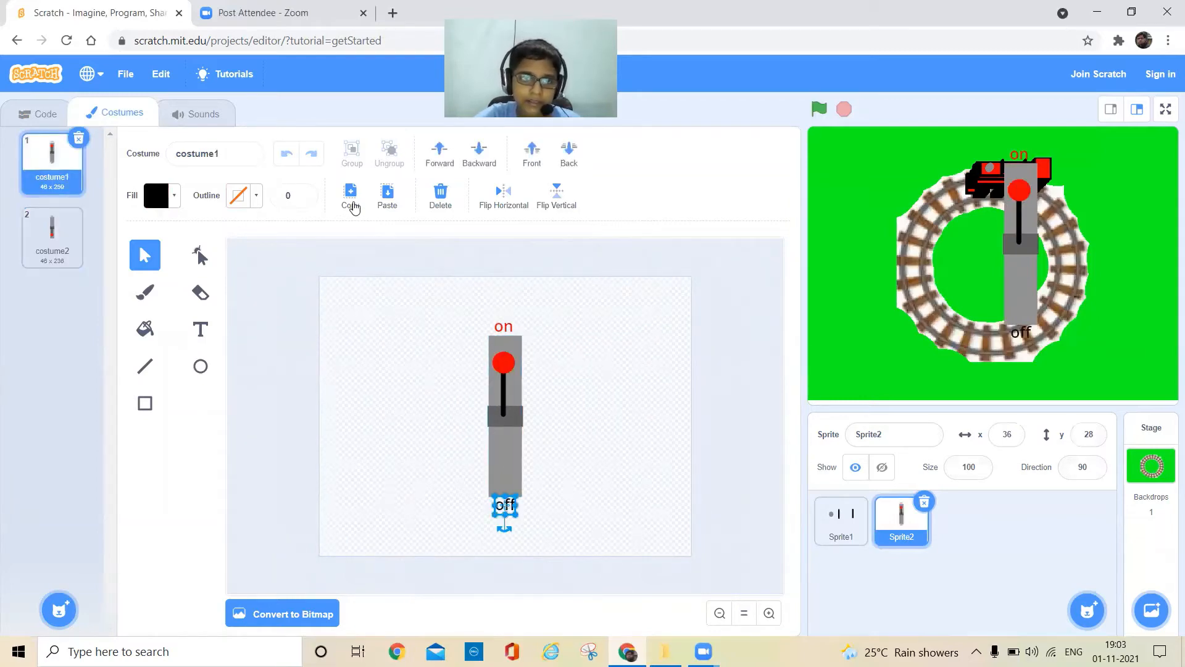
click(67, 228)
click(387, 193)
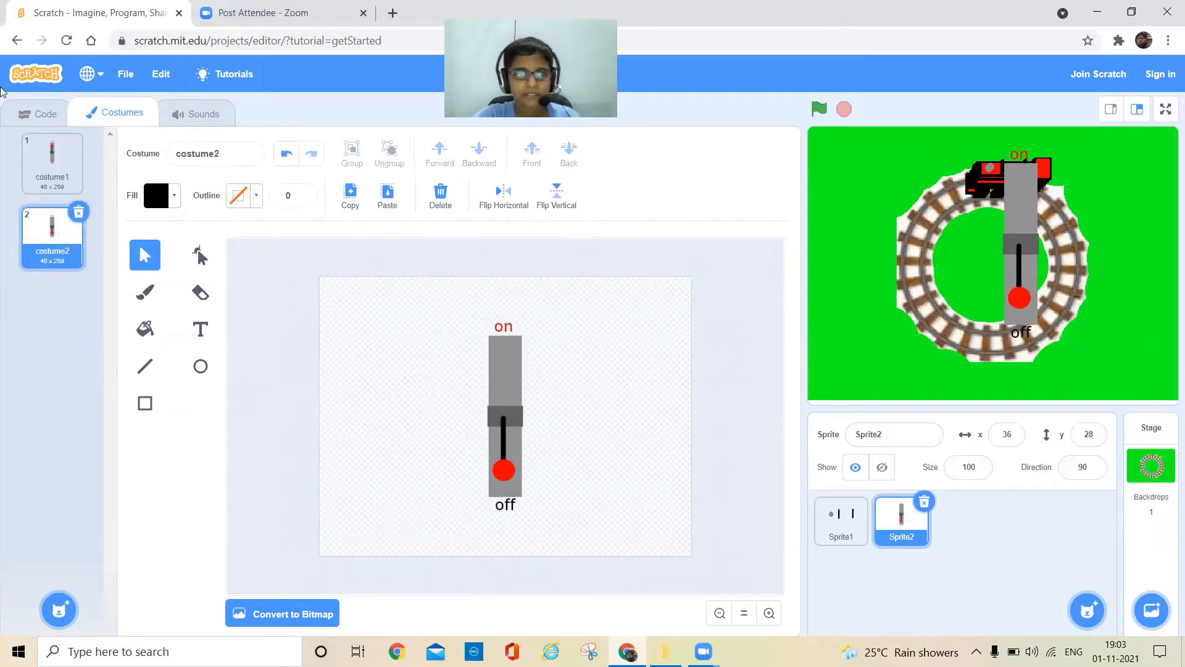
Step: Place the lever sprite beside the track at x 210, y 13, and build a green-flag script with go to x: 210 y: 13 and a forever loop
click(36, 110)
drag(1008, 213, 1142, 225)
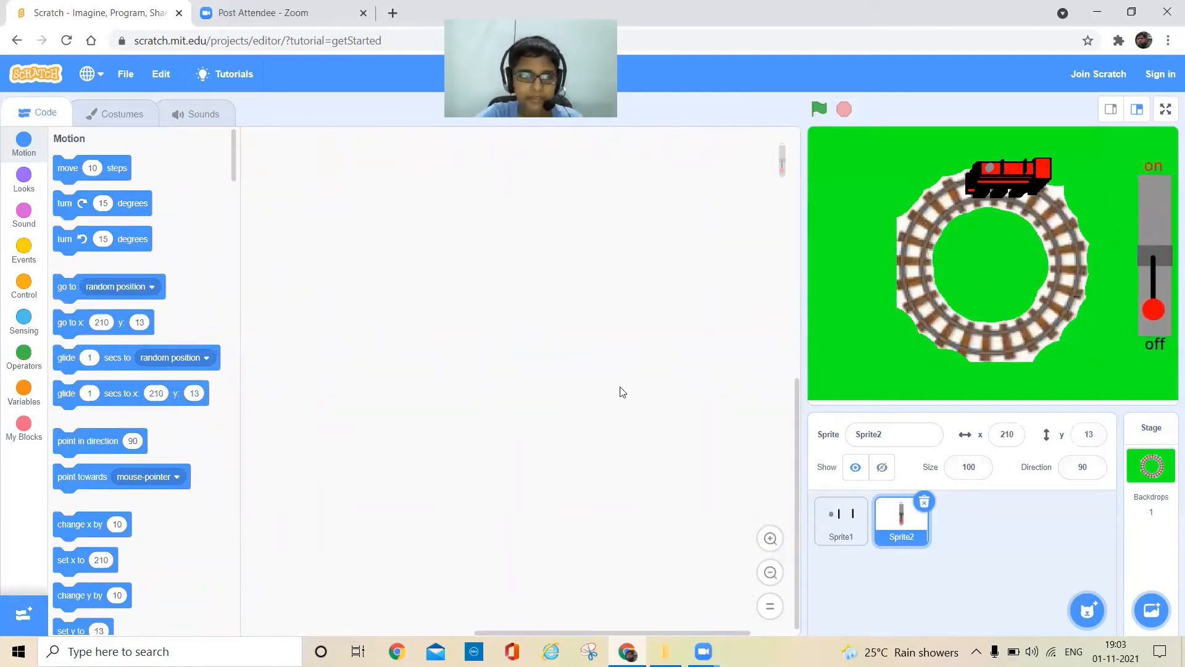
click(24, 250)
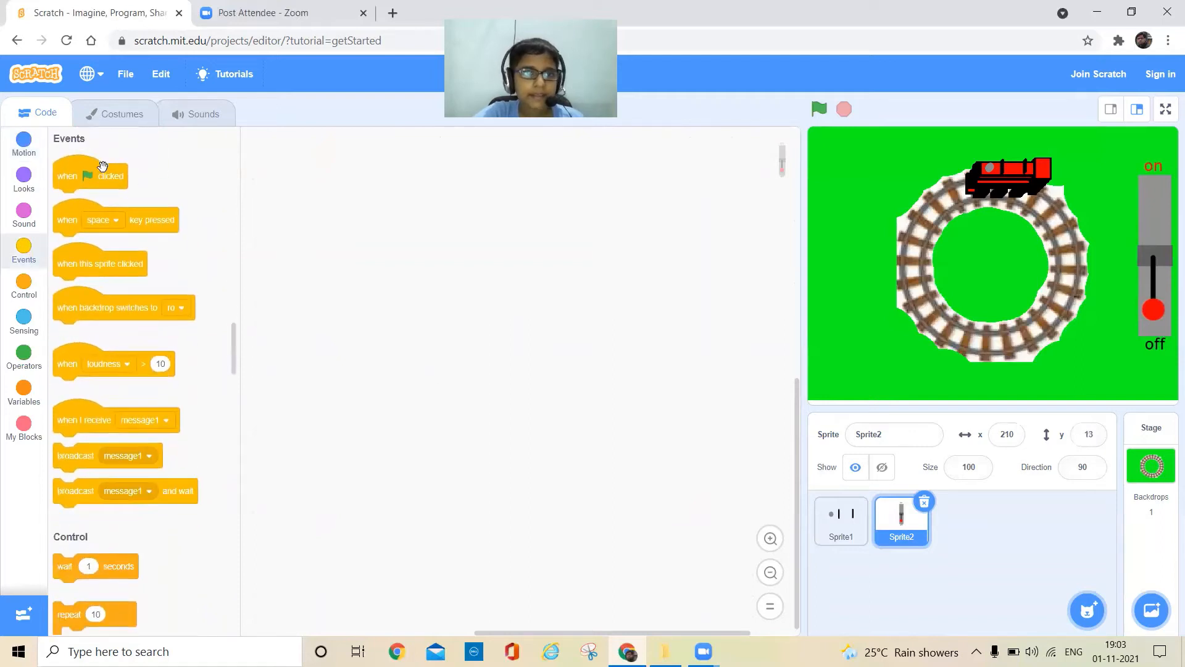
drag(109, 175, 438, 234)
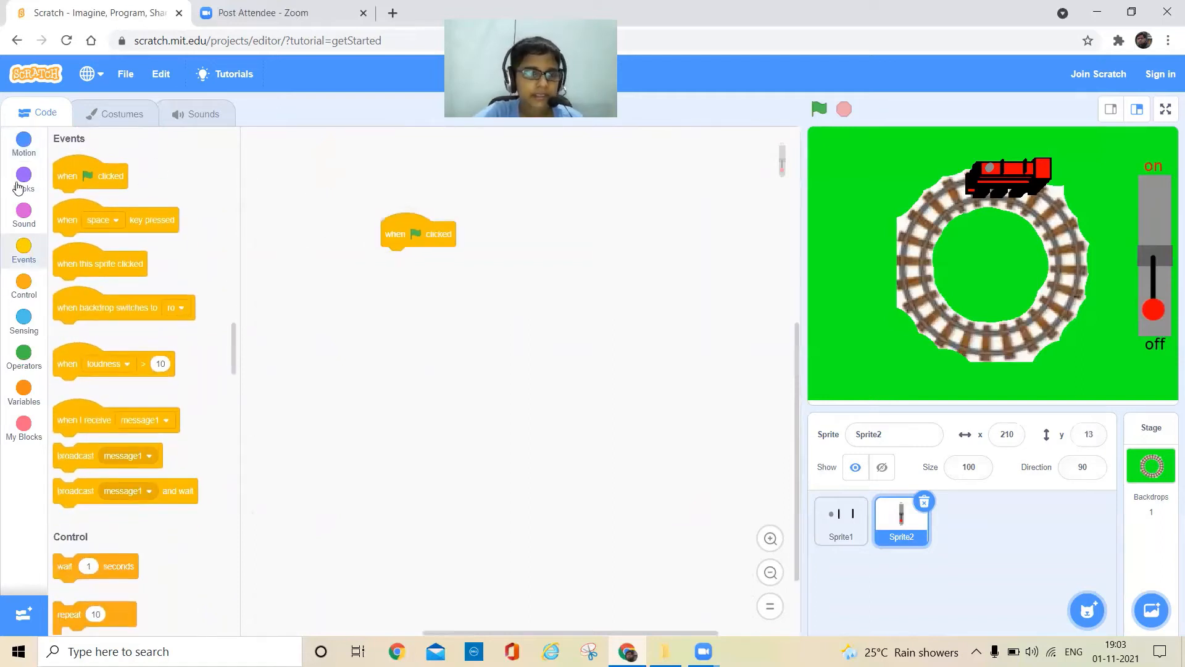
click(35, 283)
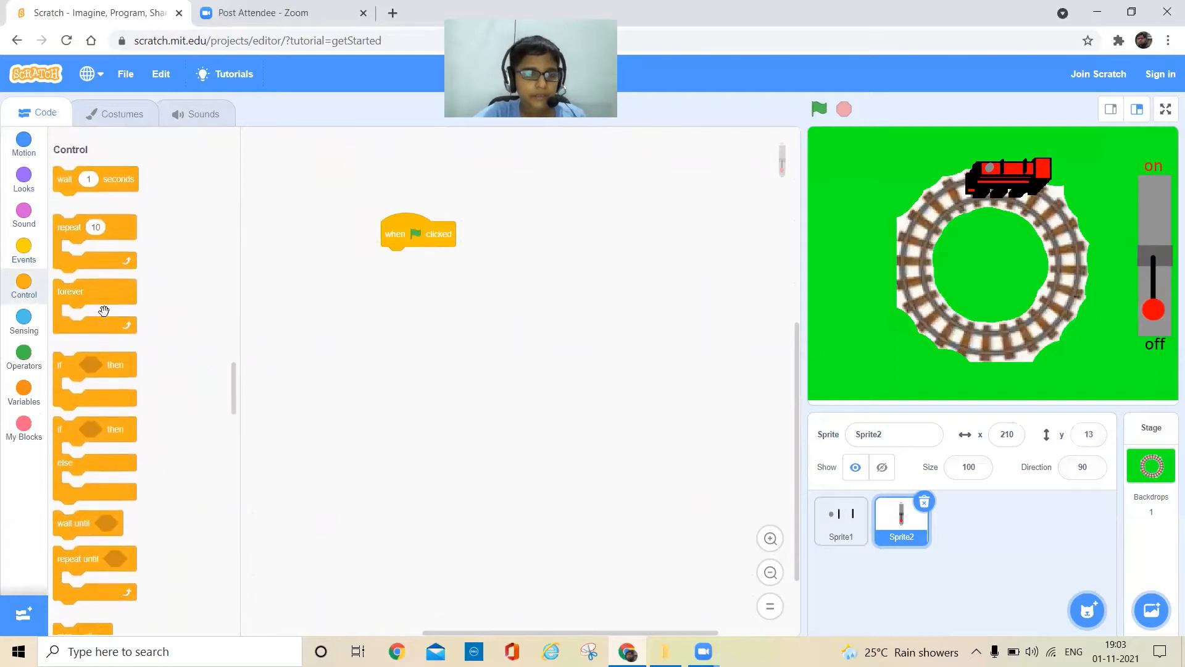
drag(72, 279, 422, 273)
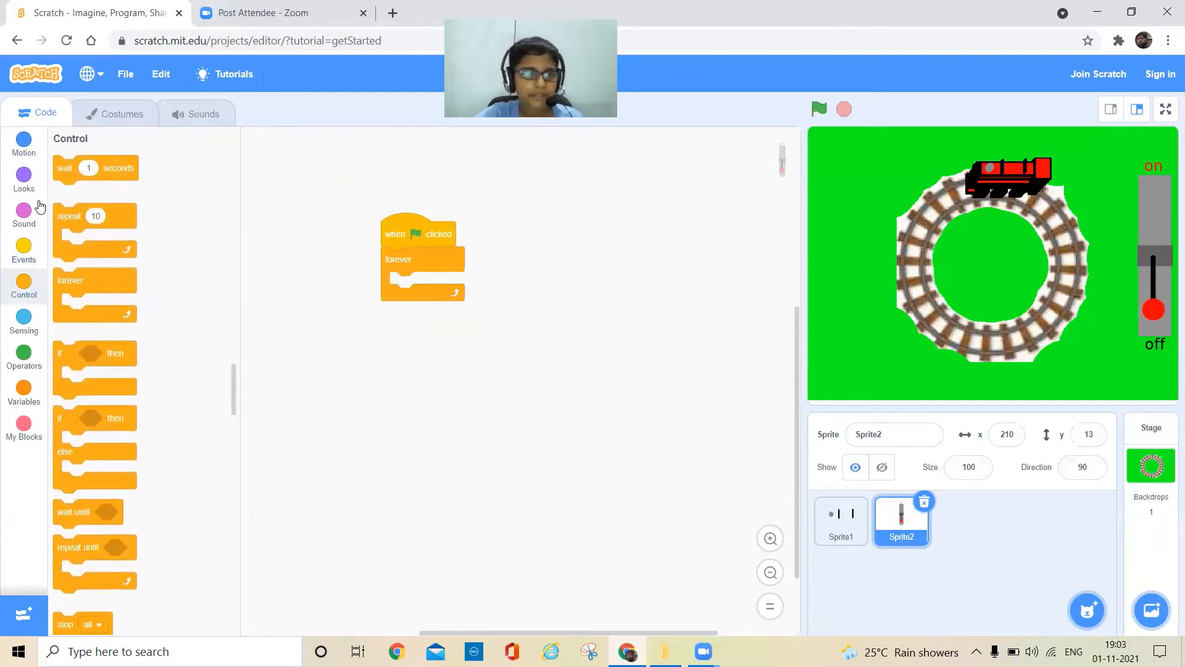
click(24, 143)
drag(65, 316, 399, 252)
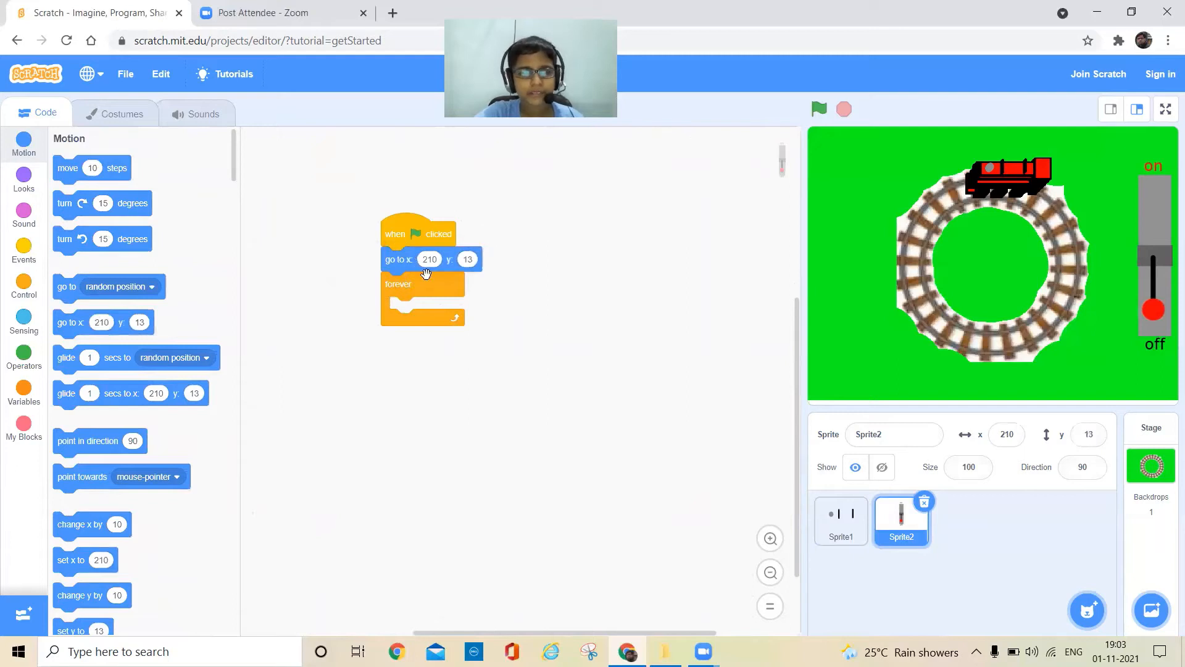
Step: Put an empty if-then block inside the forever loop and add switch costume to costume2 just before the loop
click(23, 301)
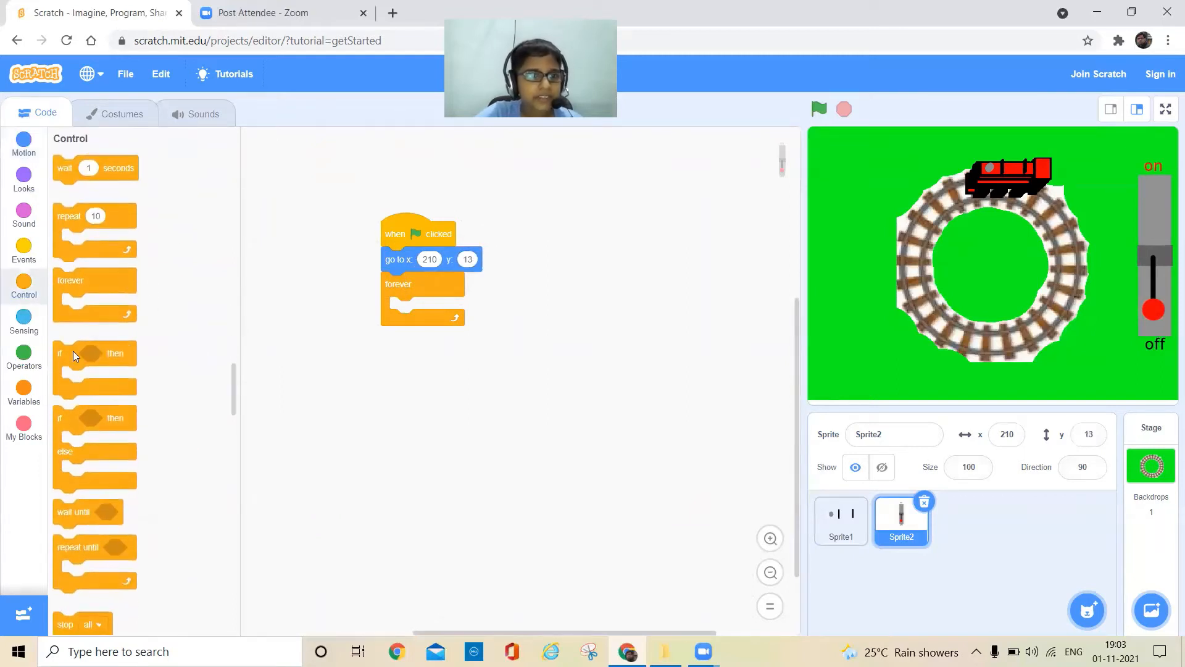
drag(73, 351, 399, 338)
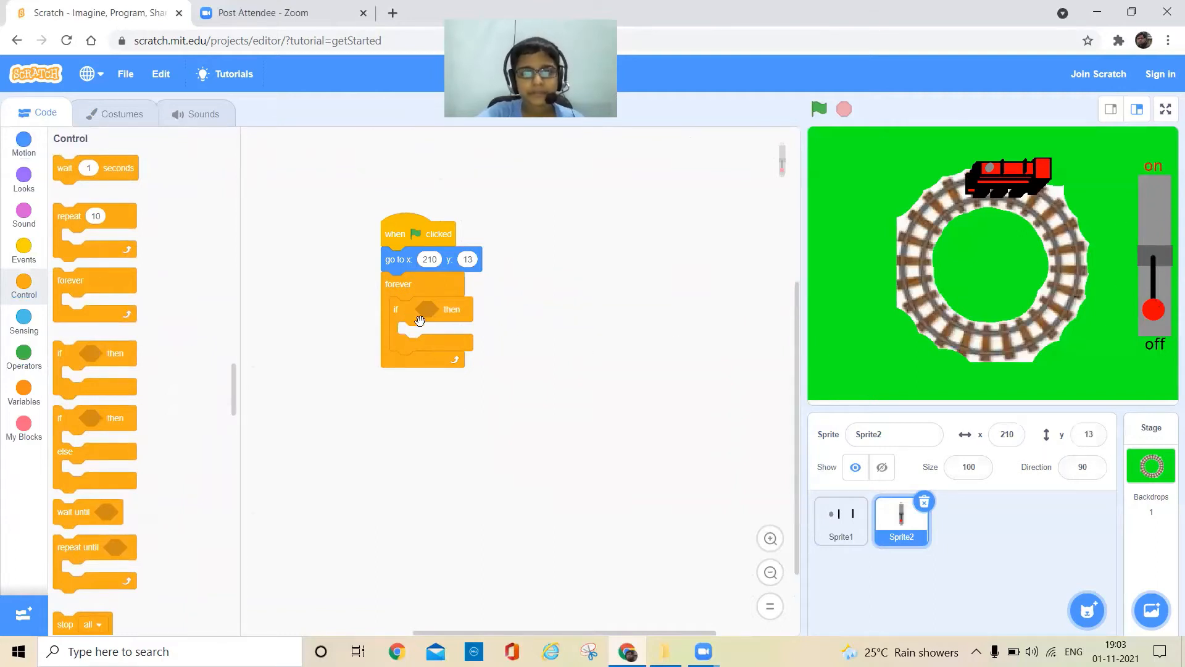
click(24, 178)
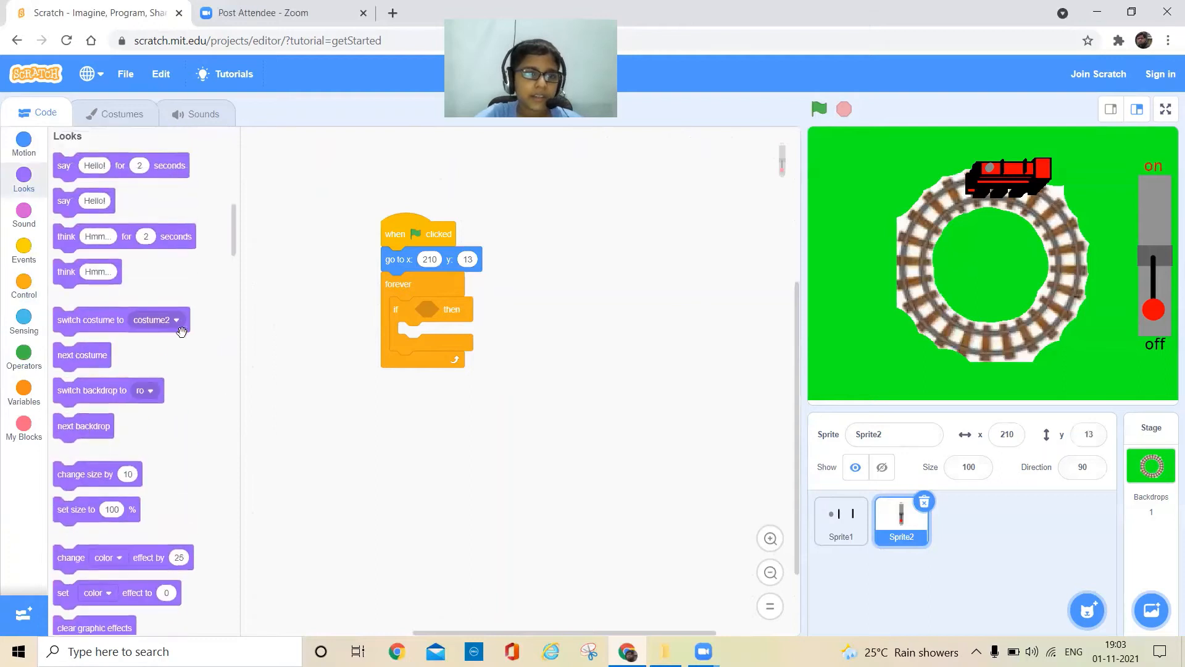
drag(93, 319, 395, 292)
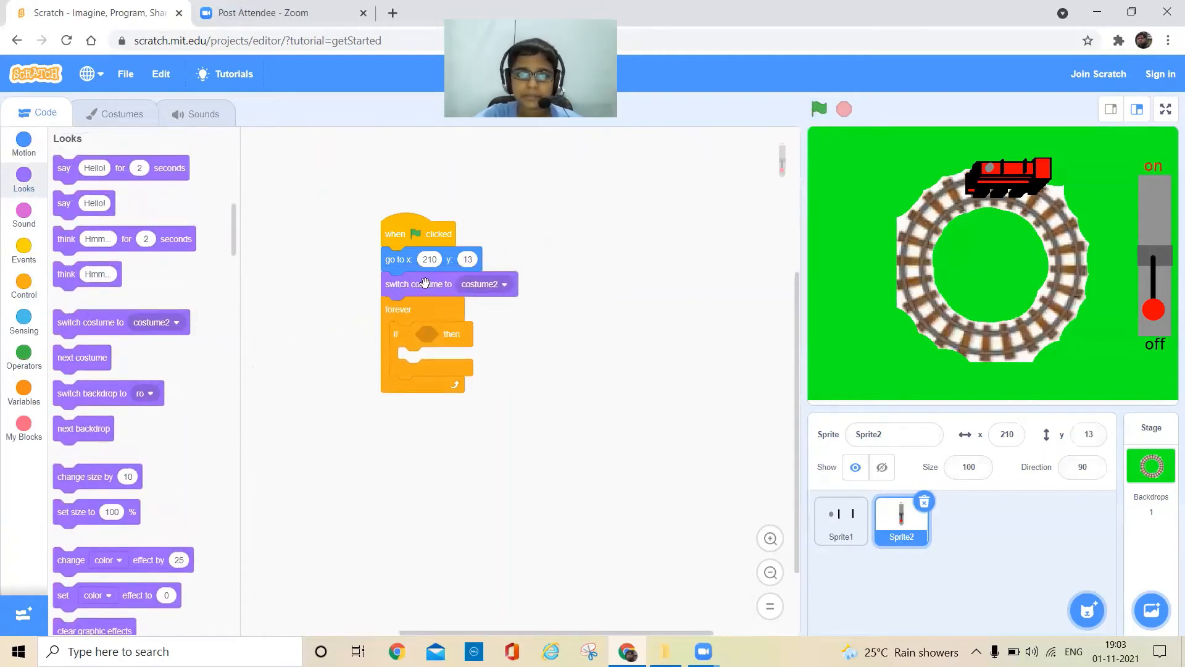
click(146, 123)
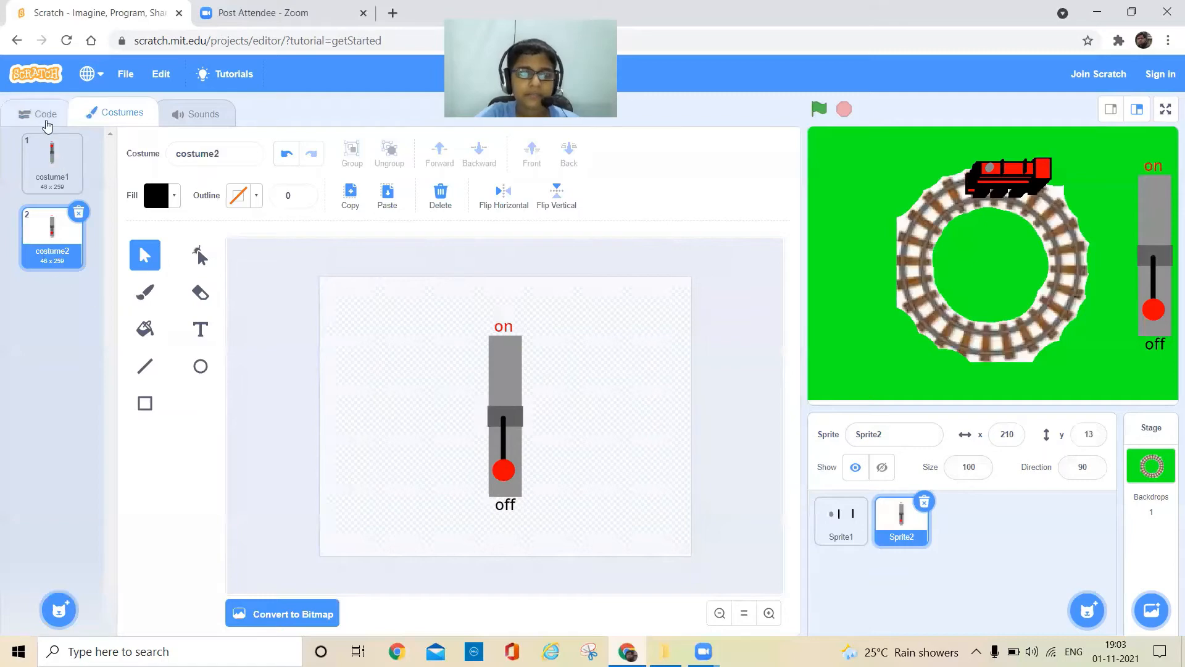
click(47, 117)
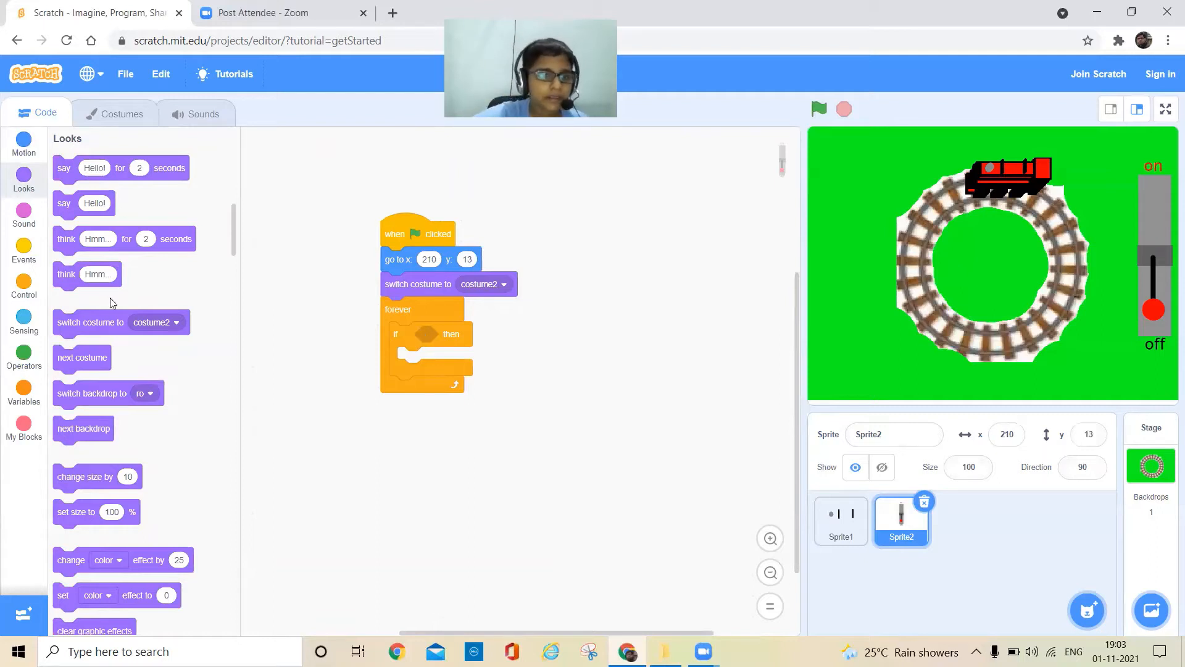
Step: Set the if block's condition to "mouse down? and touching mouse-pointer?"
click(25, 327)
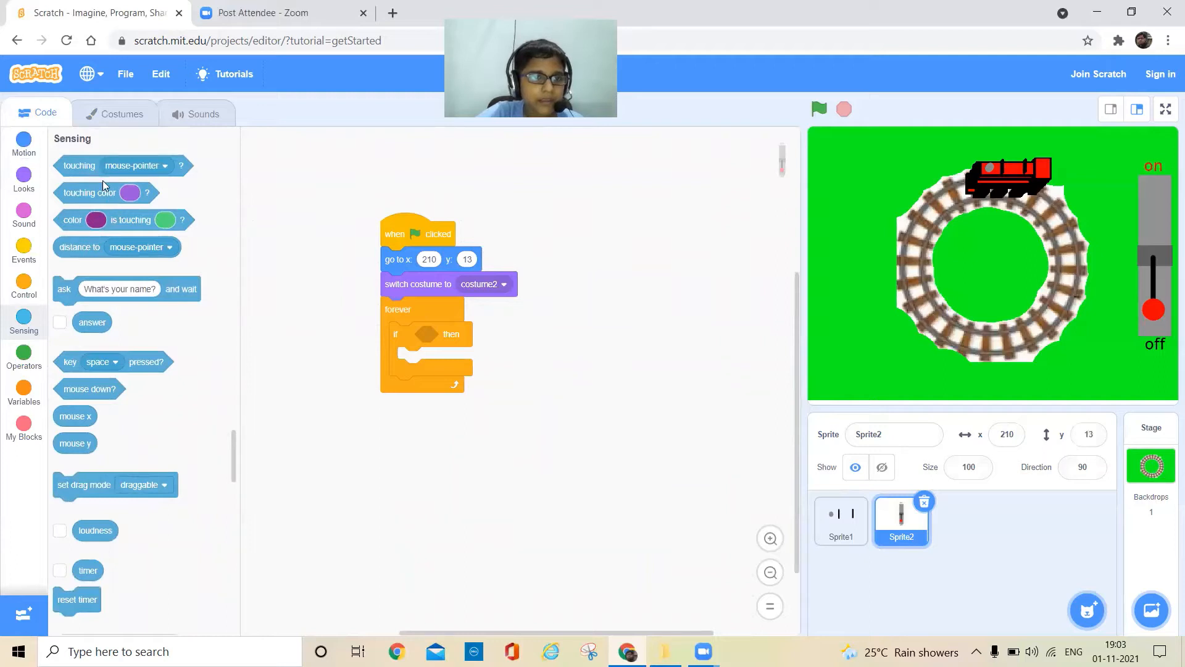
drag(103, 168, 510, 339)
click(510, 338)
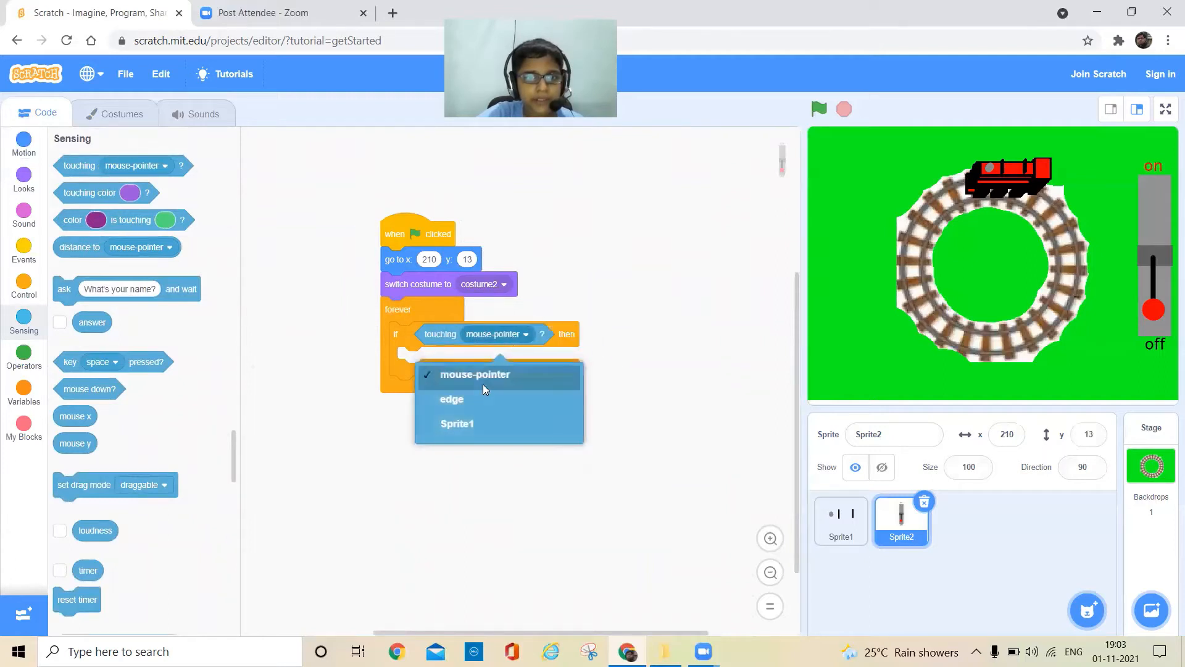
click(656, 406)
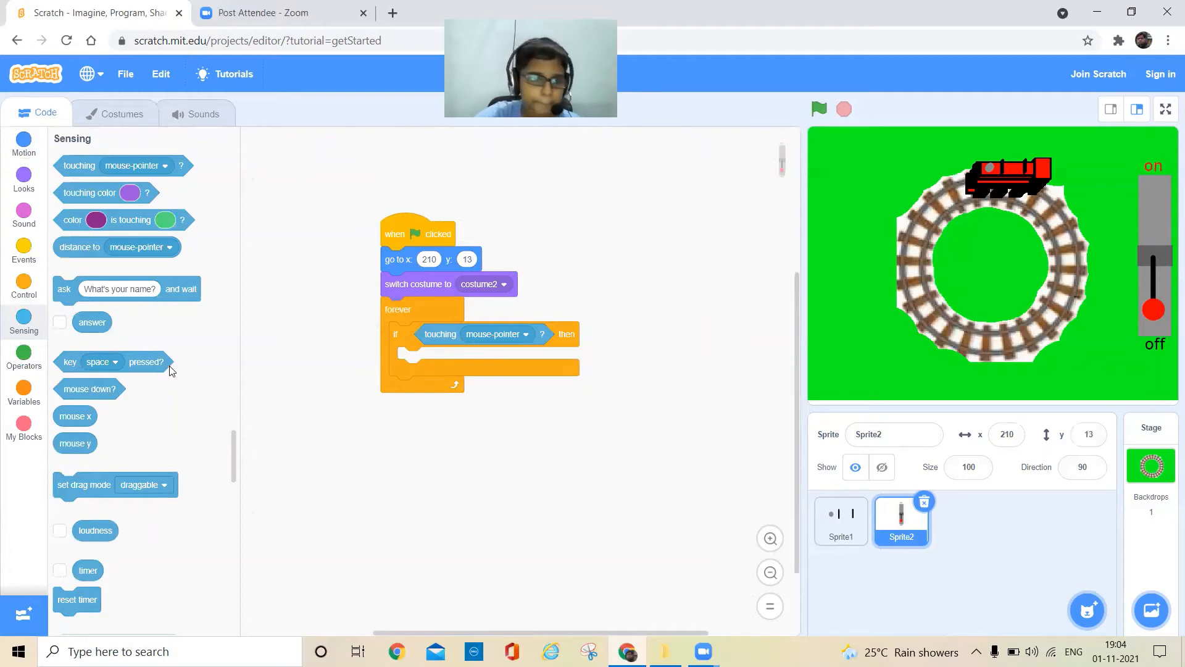
drag(80, 389, 497, 447)
click(22, 355)
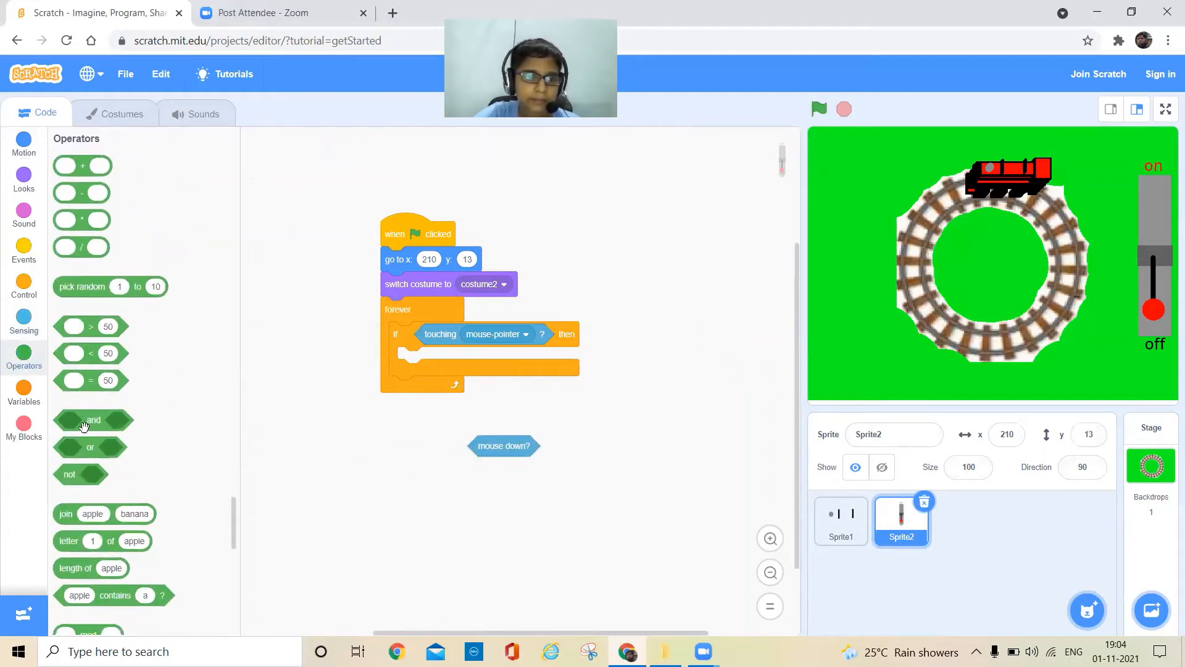
drag(85, 425, 367, 437)
mouse_move(437, 330)
mouse_down()
mouse_move(486, 367)
mouse_move(414, 434)
mouse_move(442, 456)
mouse_move(302, 440)
mouse_move(349, 442)
mouse_move(430, 341)
mouse_up()
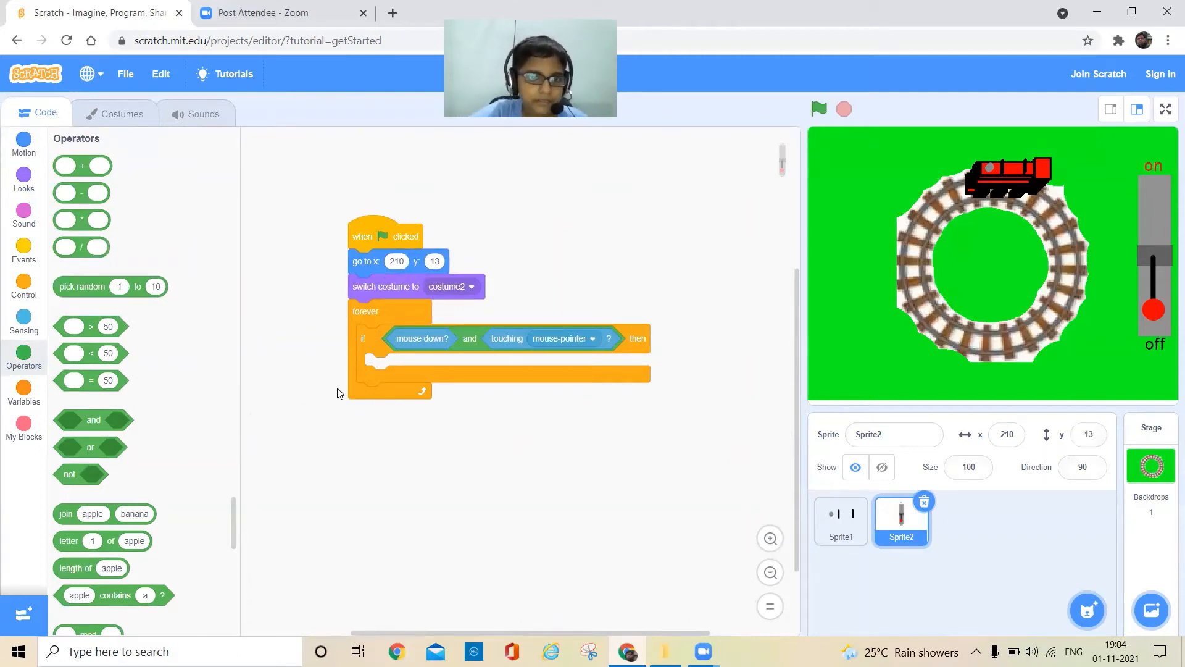
Step: Add a next costume block inside the lever script's if block
click(29, 184)
scroll(72, 271, down, 2)
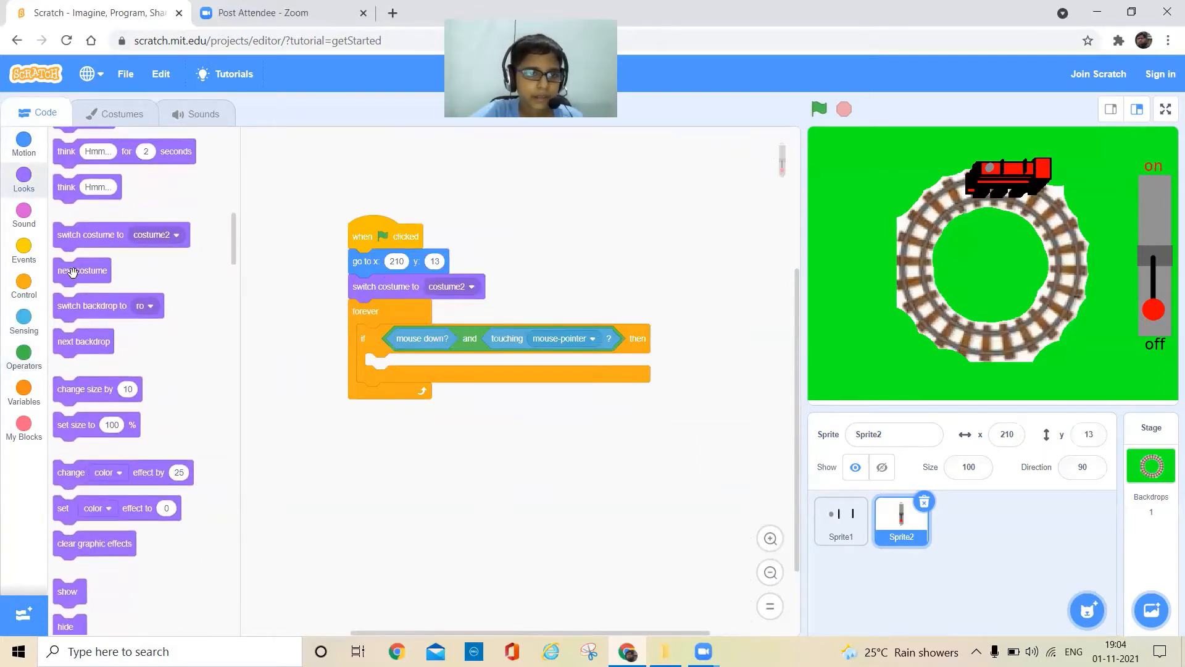
drag(72, 272, 386, 379)
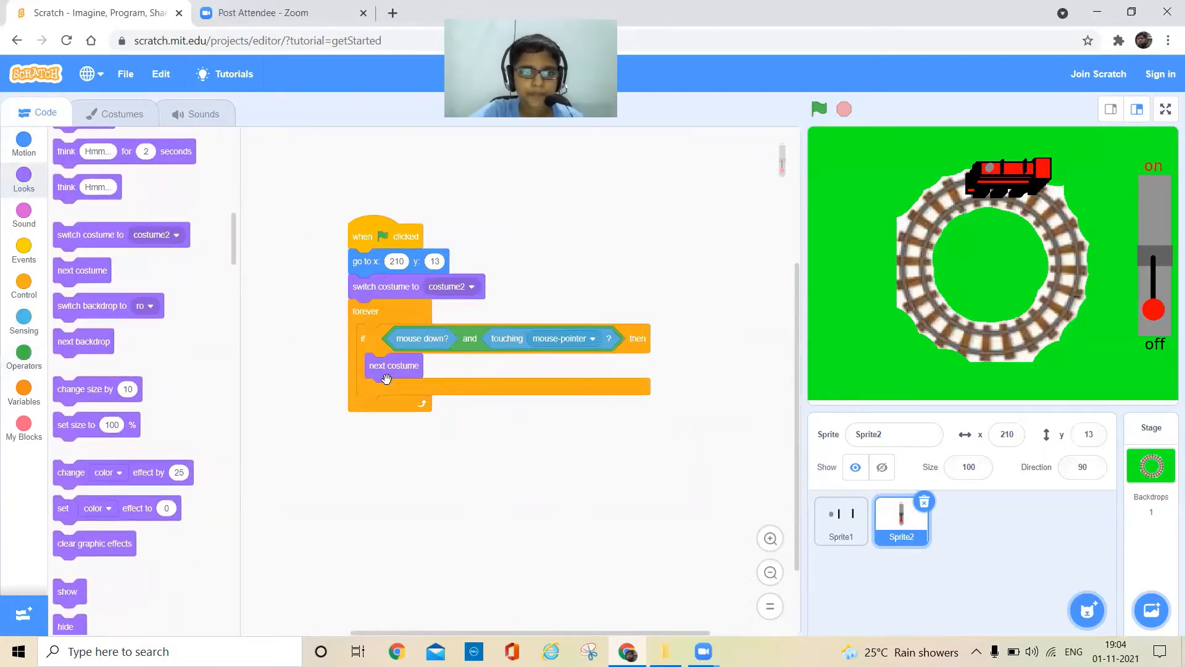
Step: Run the project, toggle the lever on the stage twice to test its switching, and stop the project
click(821, 109)
click(1153, 213)
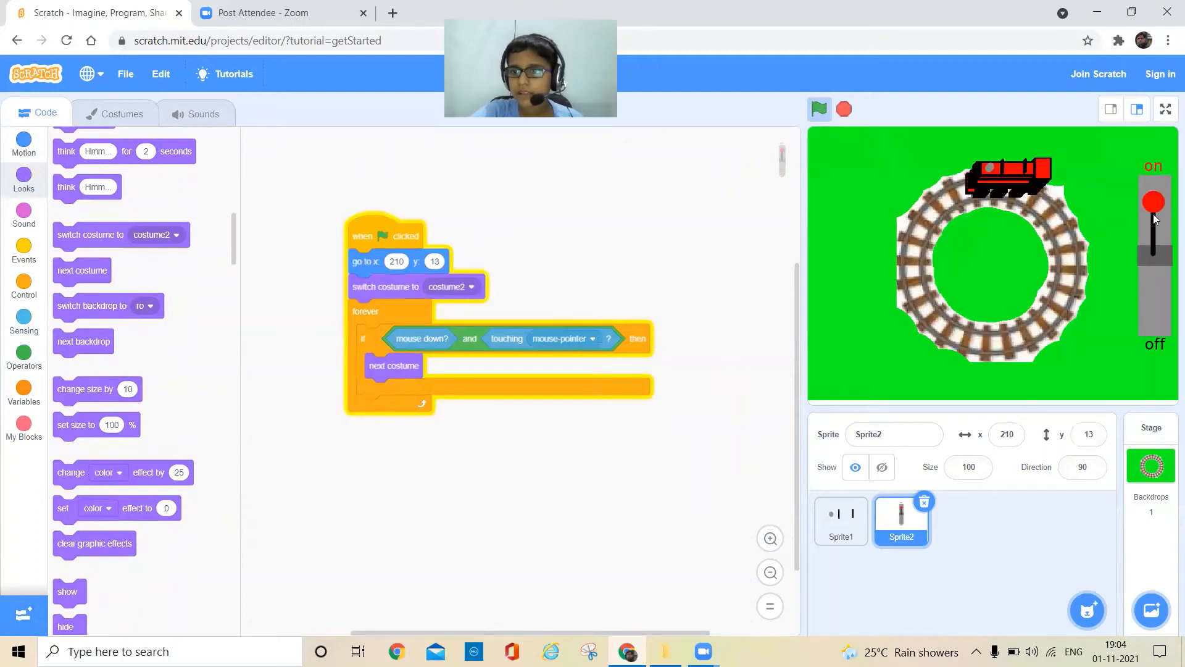
click(1153, 213)
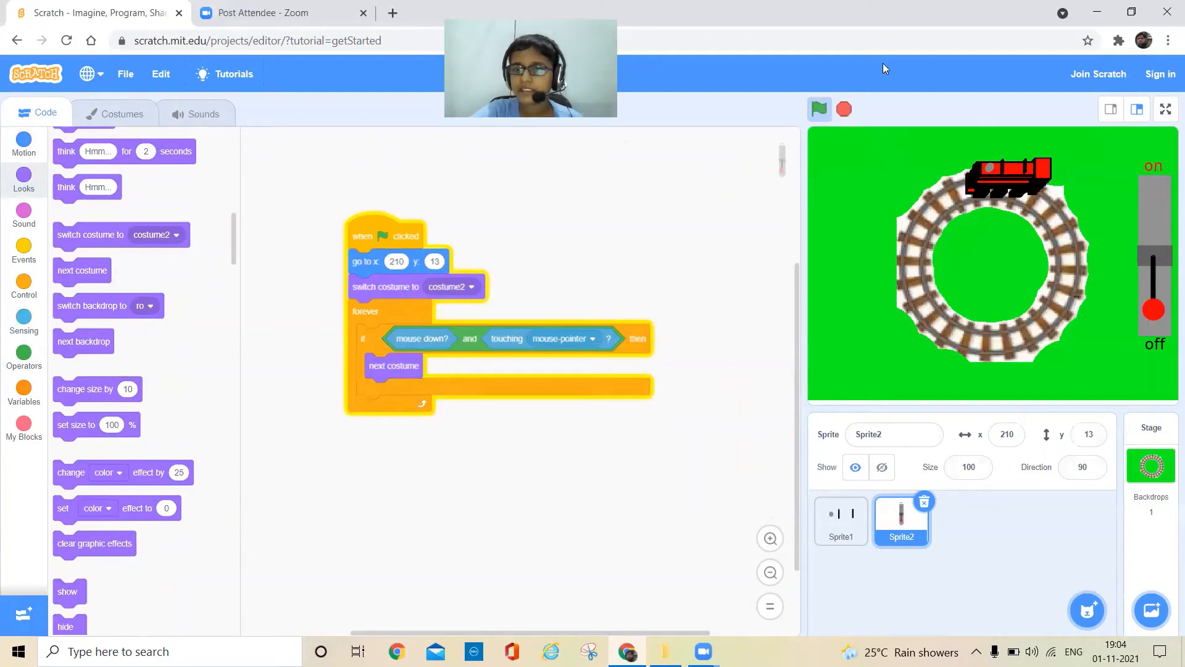
click(842, 110)
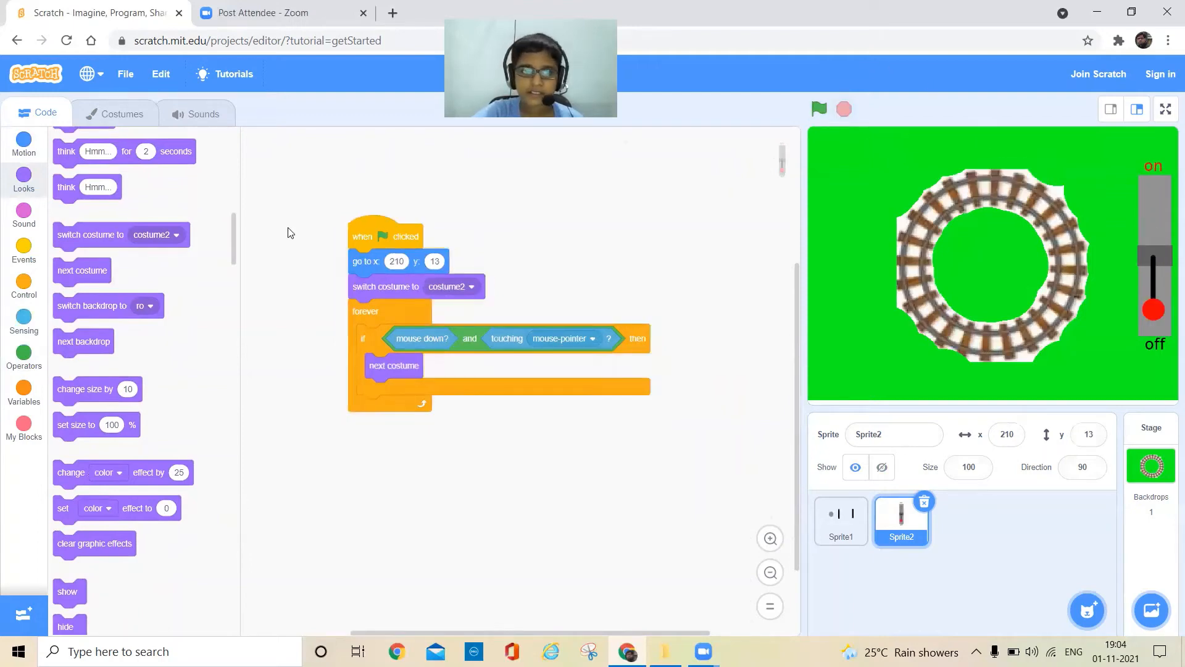
Step: Add a wait of .1 seconds after the next costume block inside the if block
click(23, 285)
drag(65, 168, 375, 395)
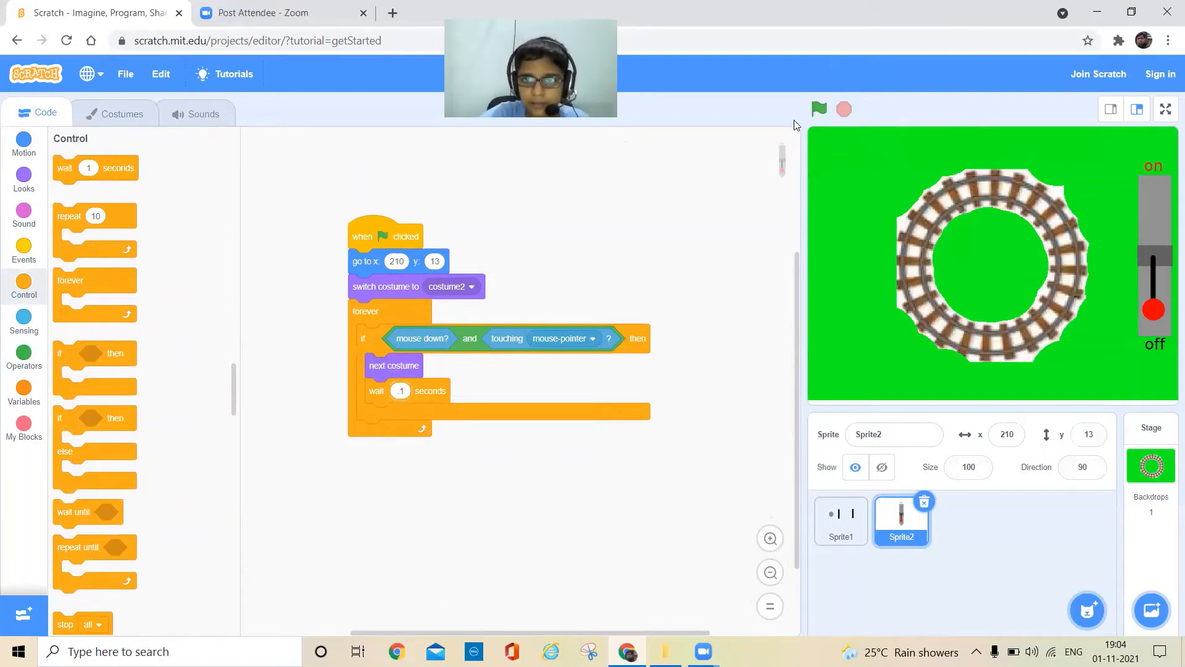
Step: Run the project, toggle the lever on the stage three times to test the switching delay, and stop the project
click(819, 109)
click(1161, 237)
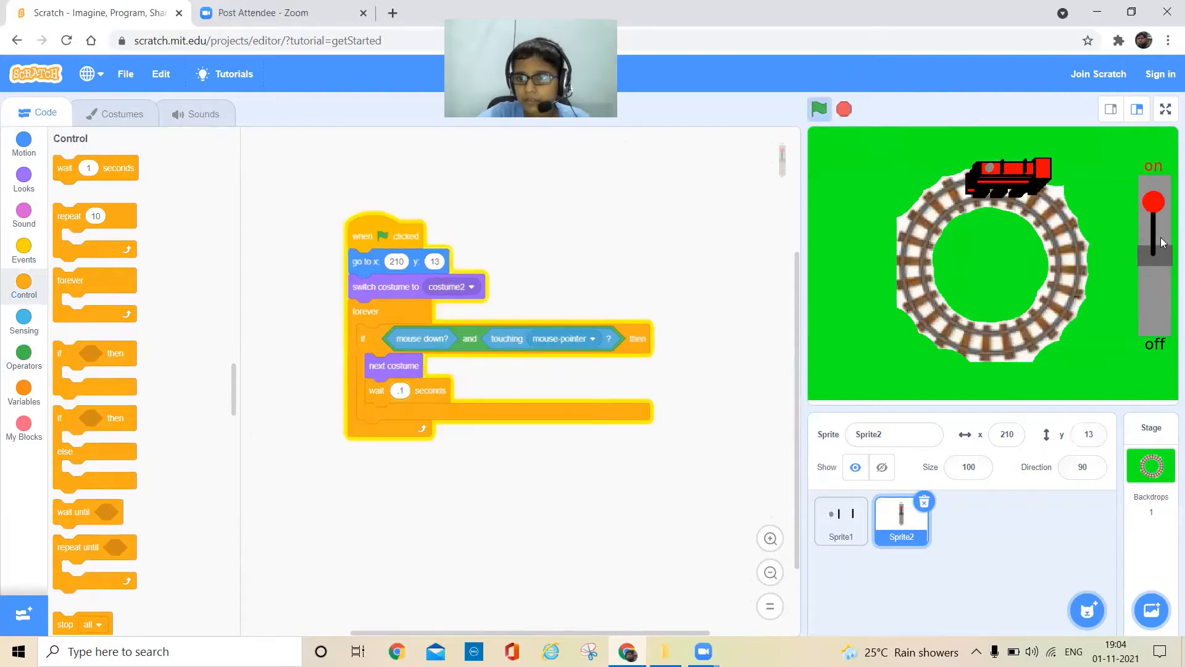
click(1161, 237)
click(1161, 237)
click(844, 109)
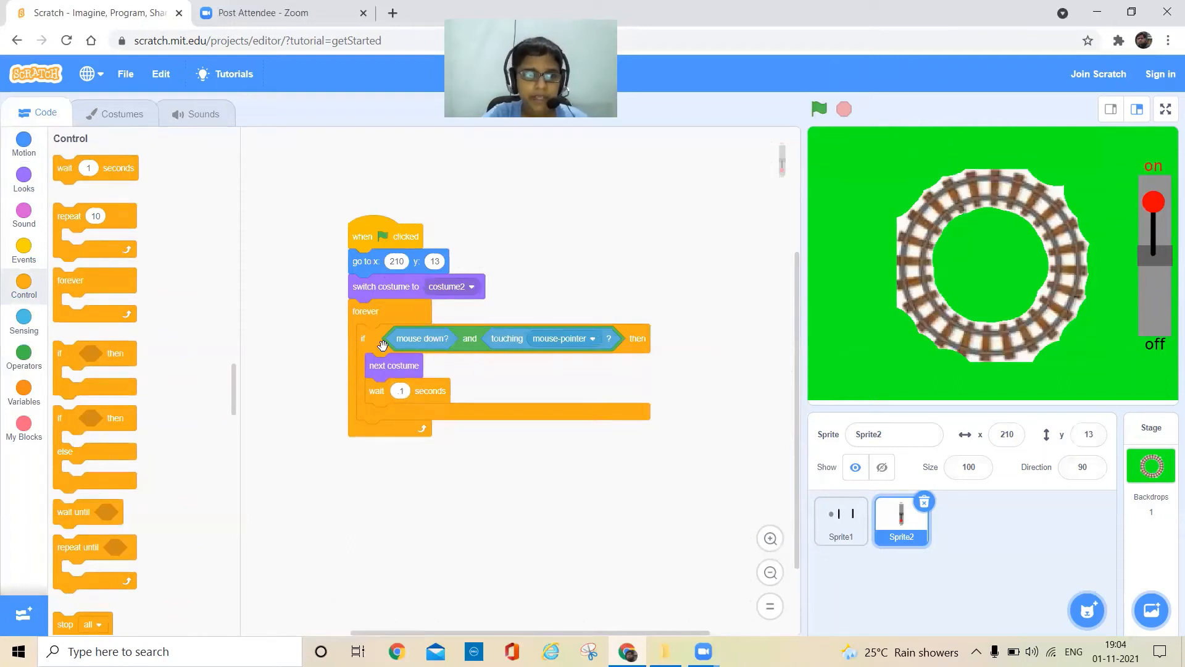
Step: Delete the "my variable" variable and create a variable named onoff for all sprites
click(35, 387)
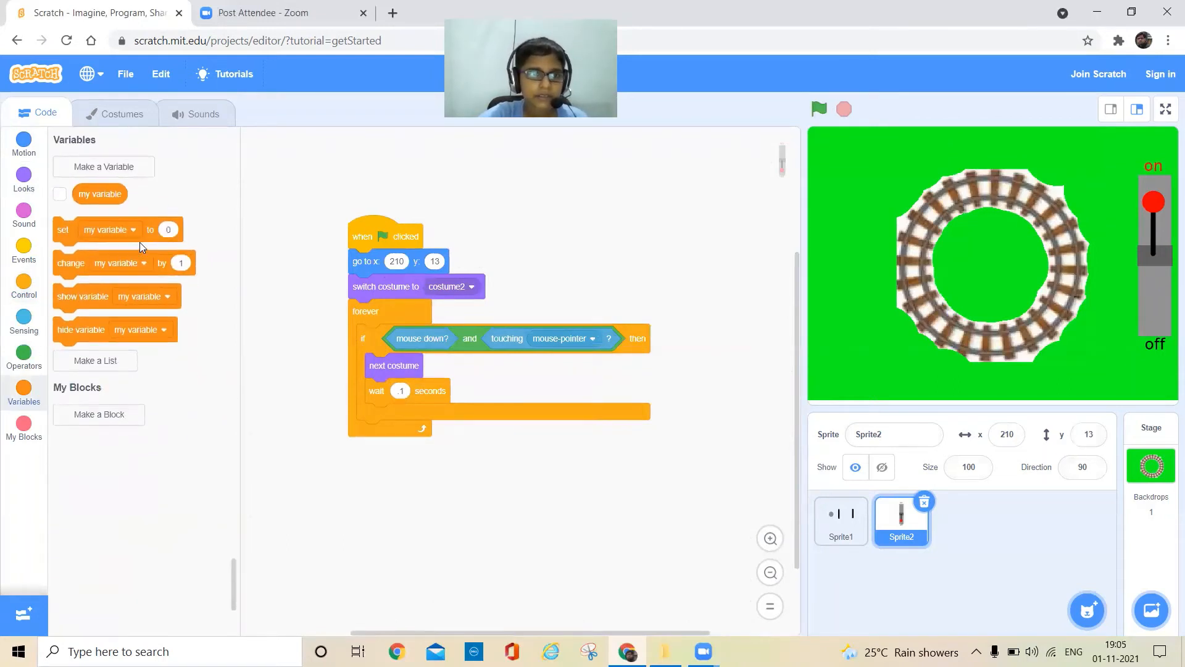
click(104, 192)
click(112, 199)
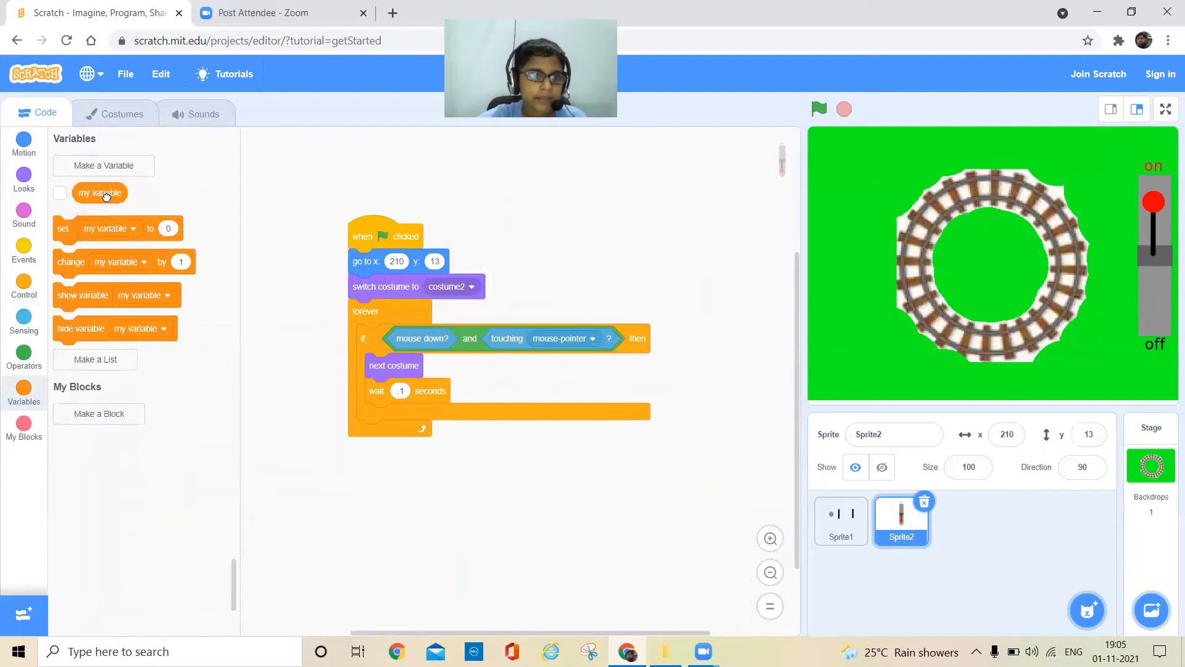
right_click(118, 194)
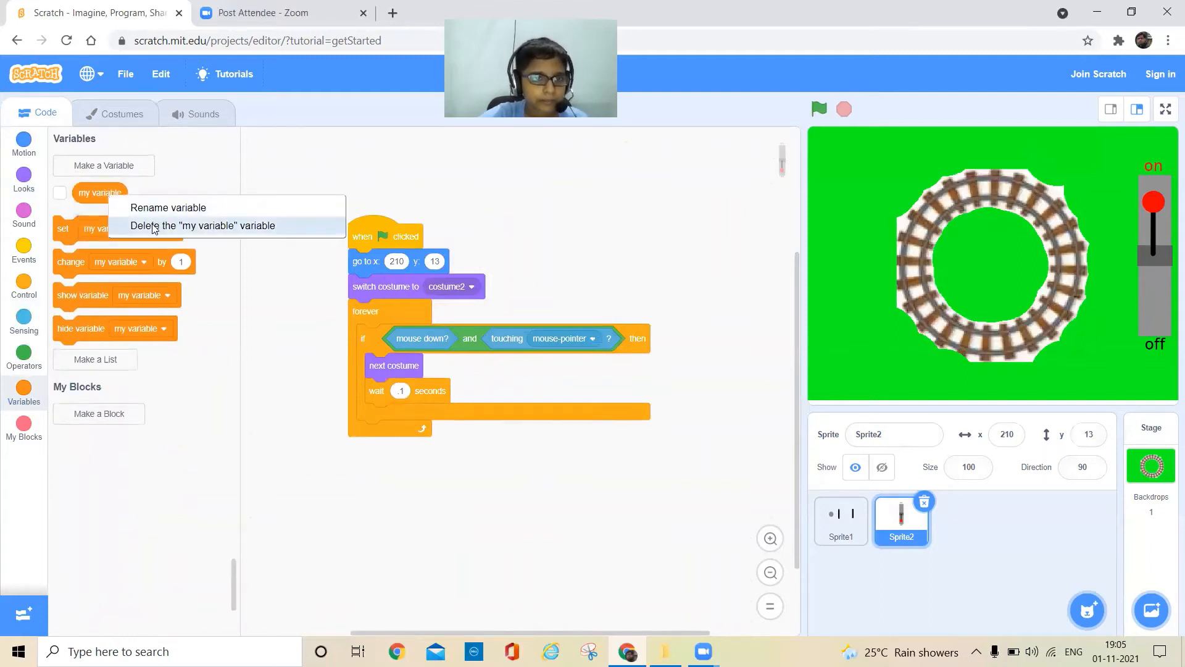
click(158, 225)
click(120, 168)
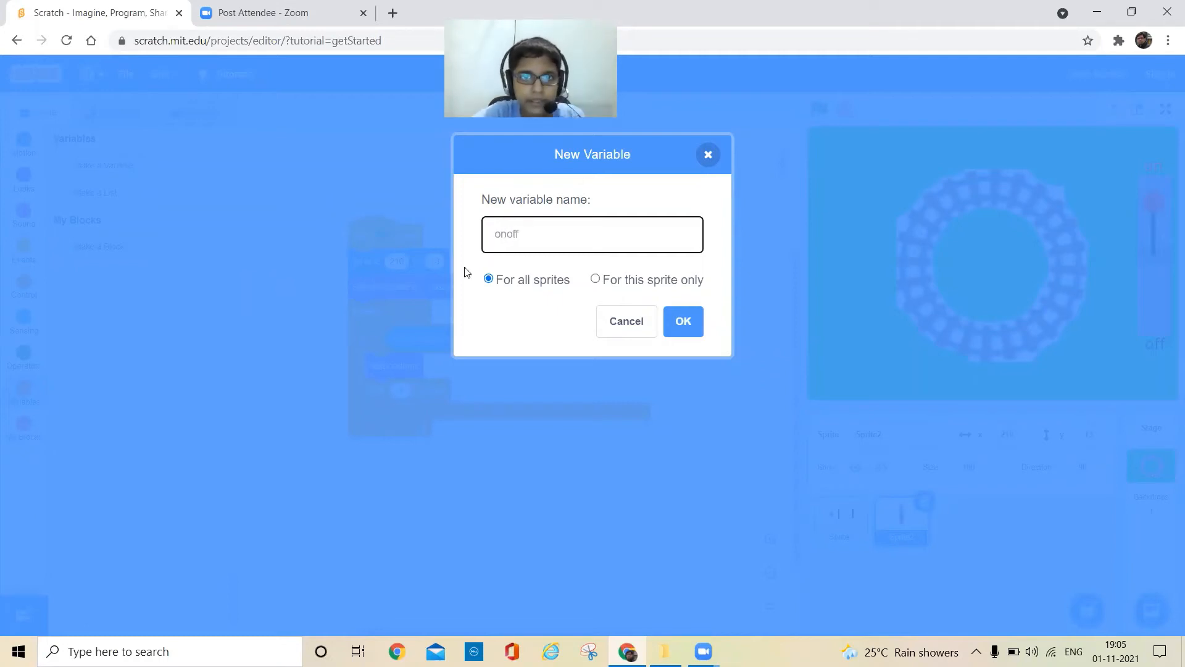
click(683, 320)
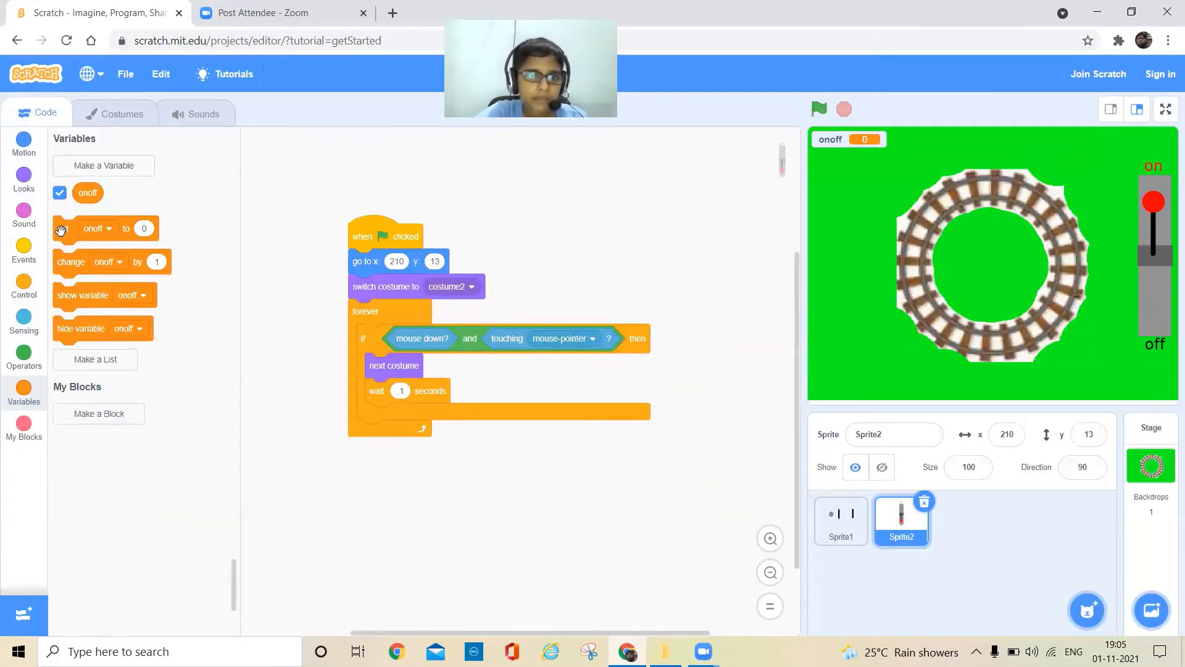
Step: Add a block setting onoff to the costume number at the start of the lever script's forever loop
drag(61, 230, 420, 337)
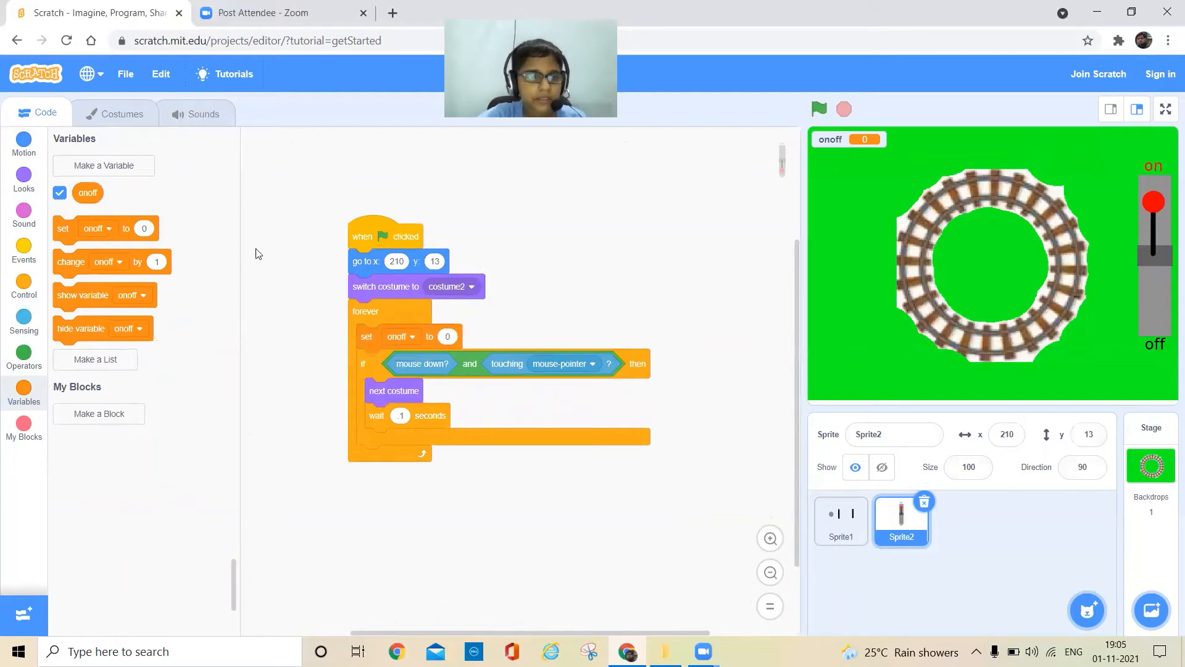
click(30, 187)
scroll(203, 519, down, 5)
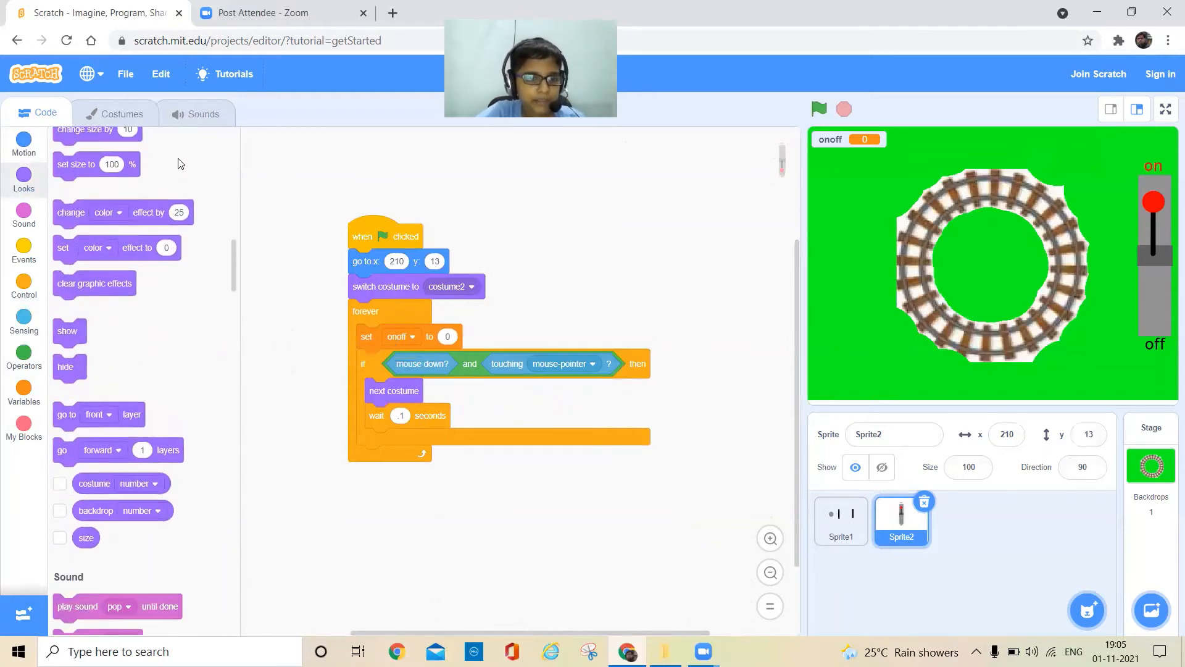
scroll(119, 479, down, 1)
drag(123, 450, 490, 337)
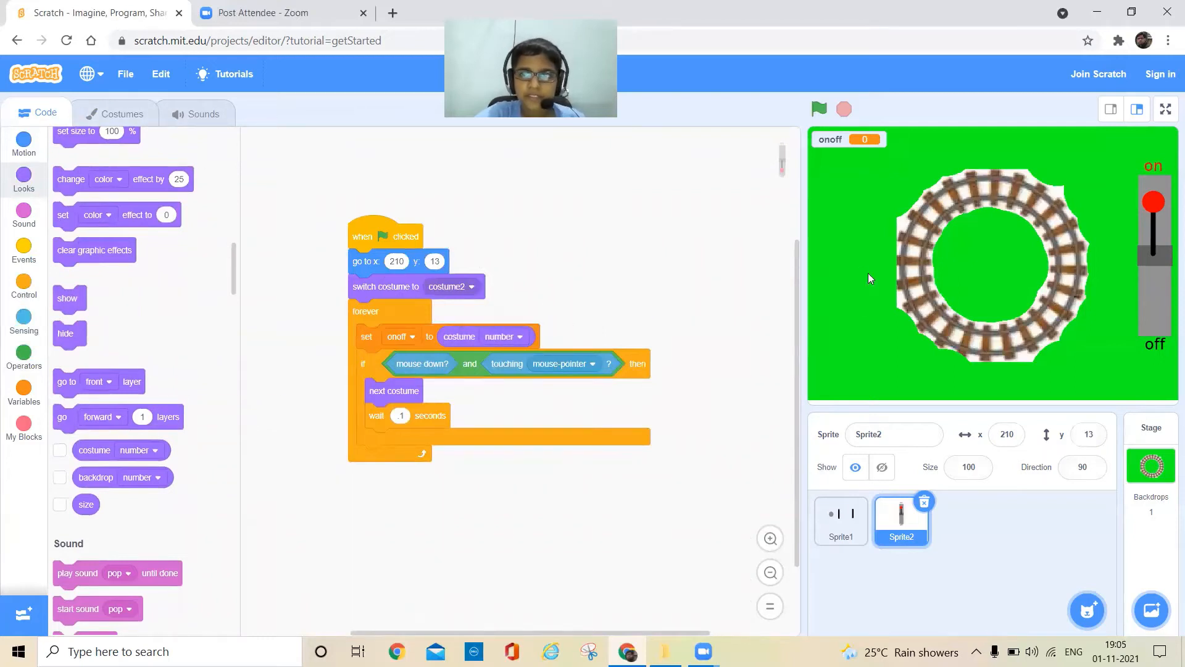
Step: Compare the lever's costume numbers with the onoff value while running the project, and stop the project
click(127, 113)
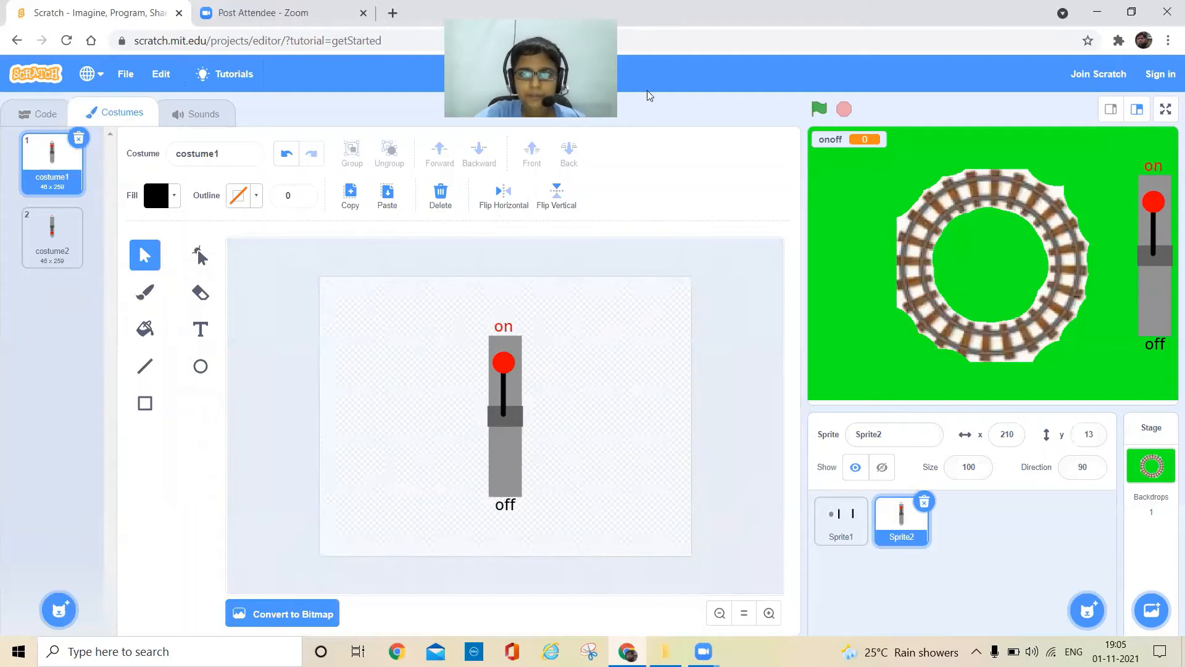
click(41, 116)
click(818, 109)
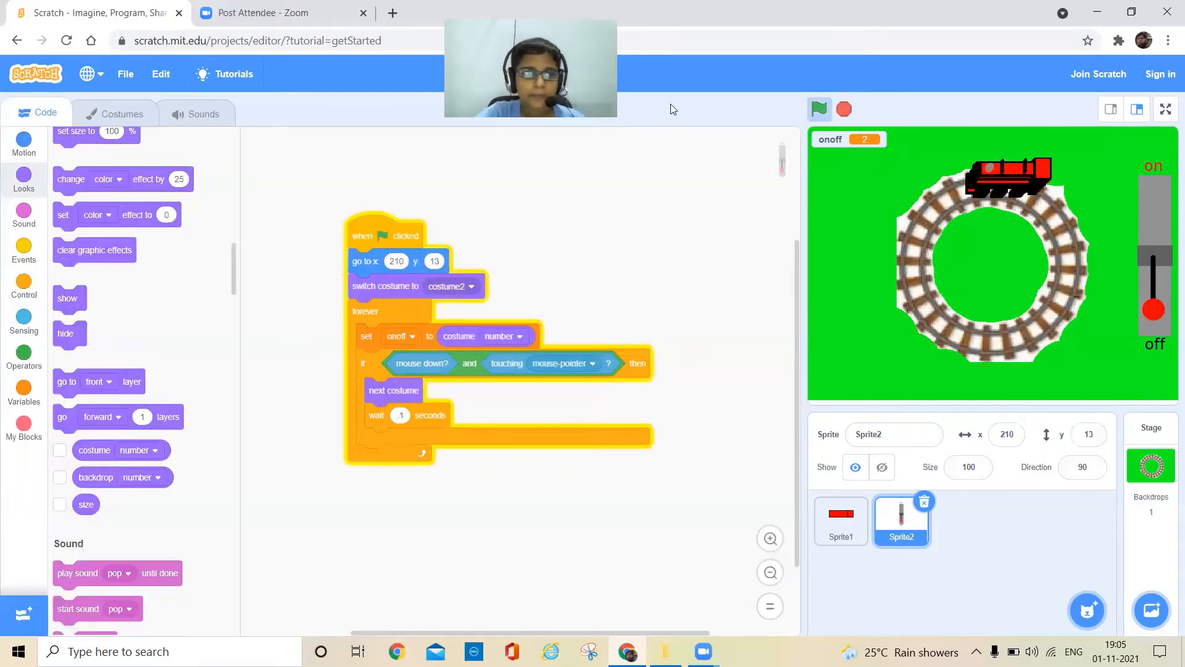
click(131, 113)
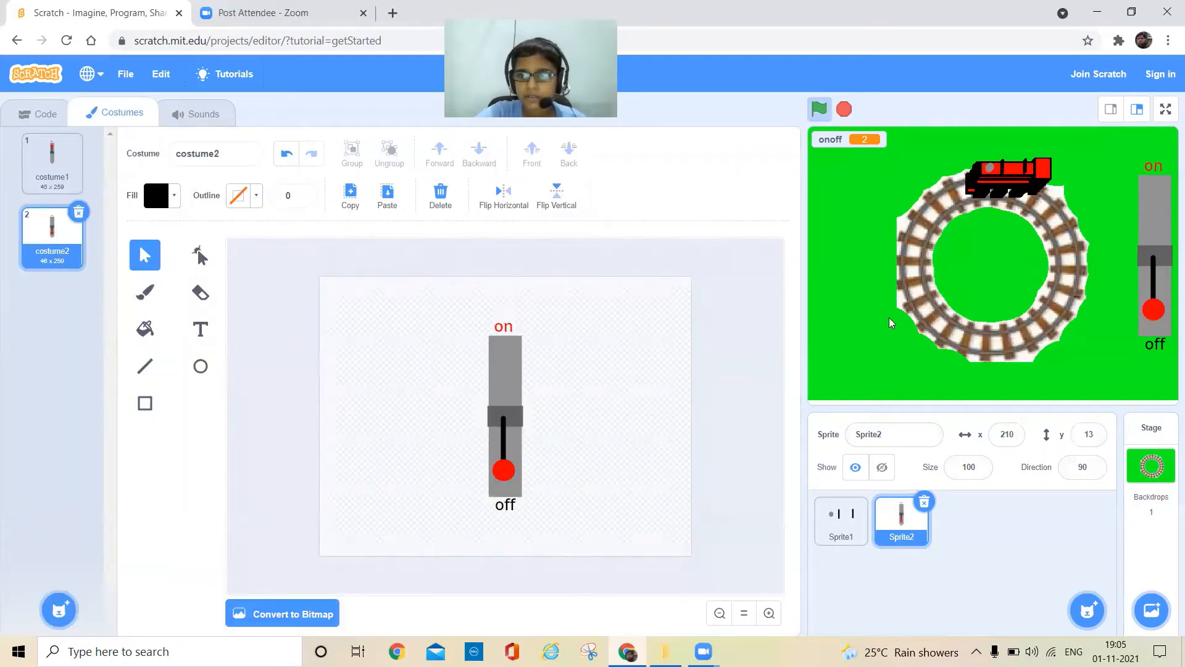
click(26, 113)
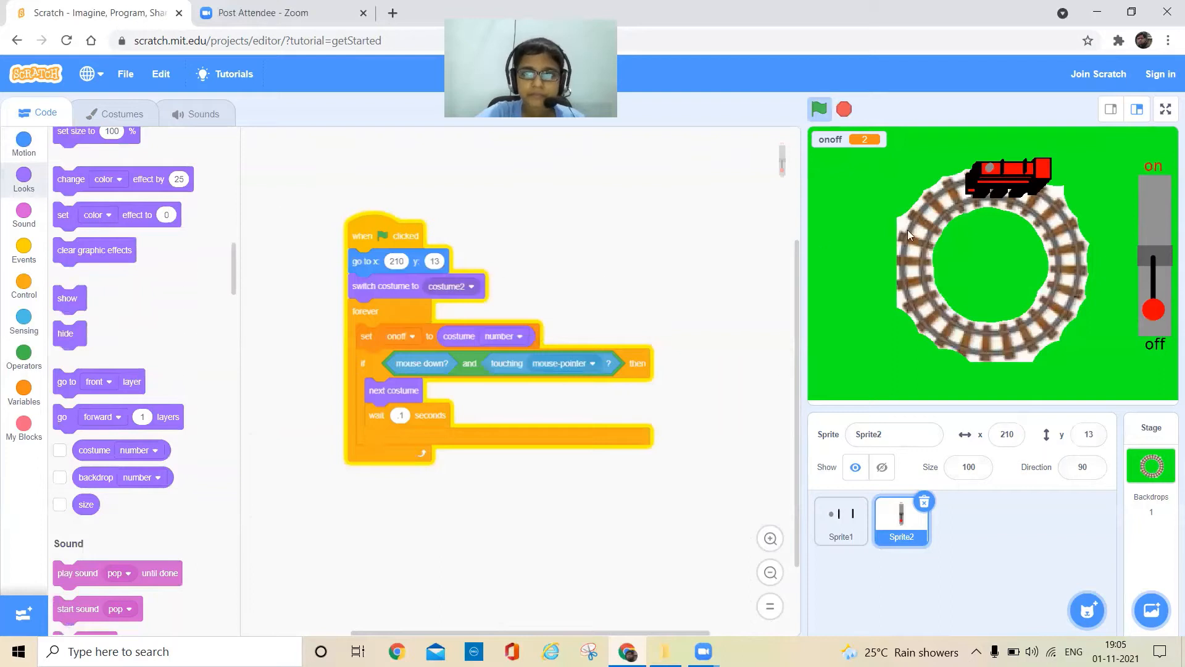
click(844, 109)
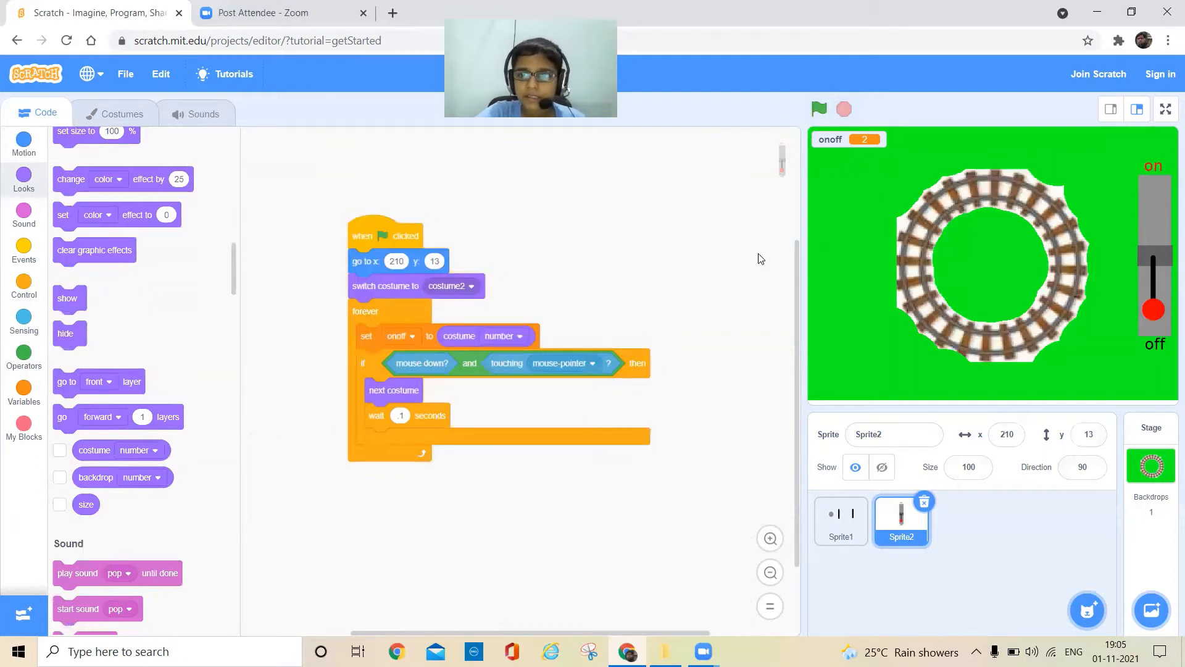
Step: In Sprite1, add a forever loop containing an if-then block under the "when I start as a clone" block
click(842, 528)
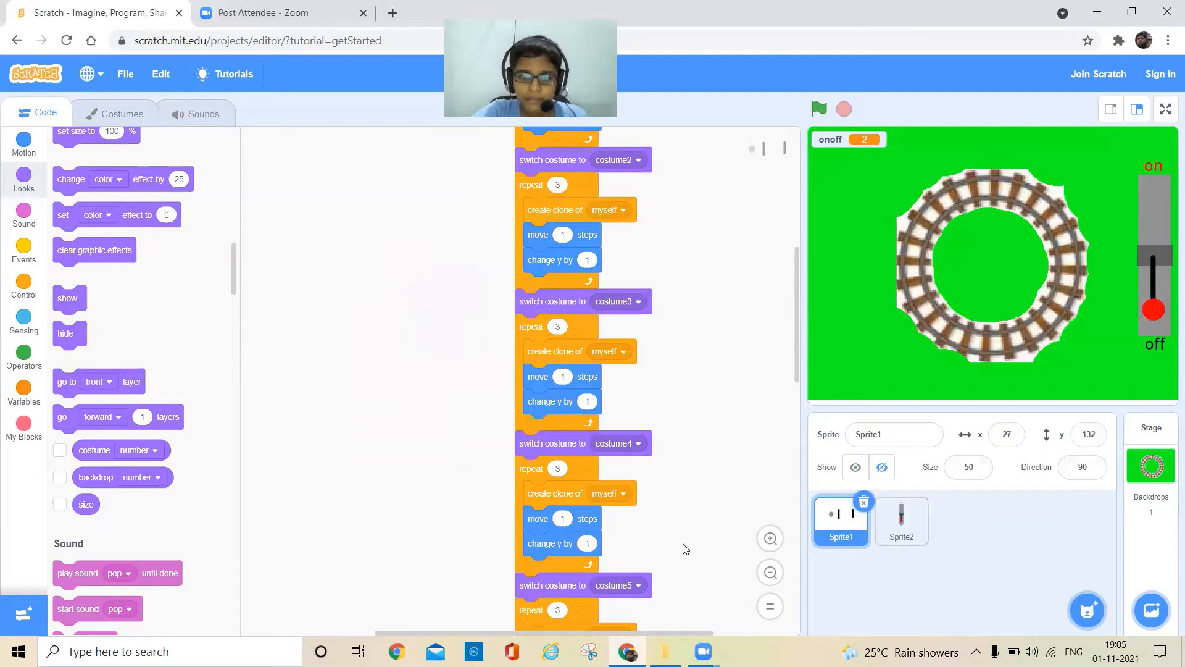
scroll(683, 548, down, 5)
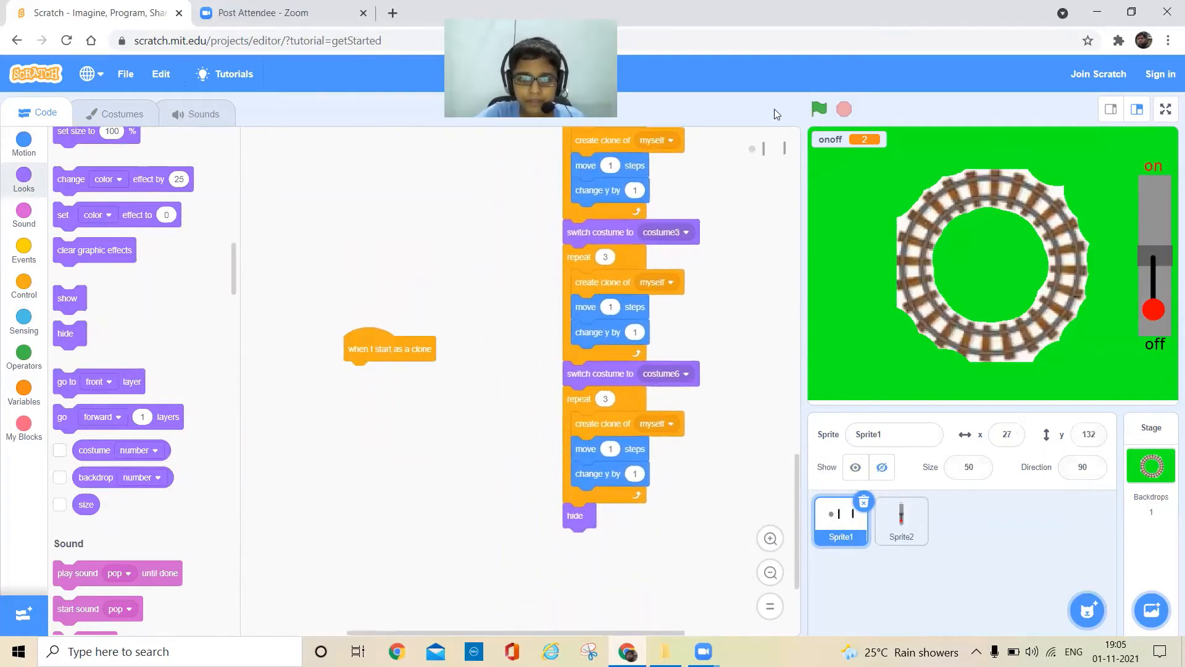
scroll(556, 308, down, 1)
drag(440, 321, 488, 247)
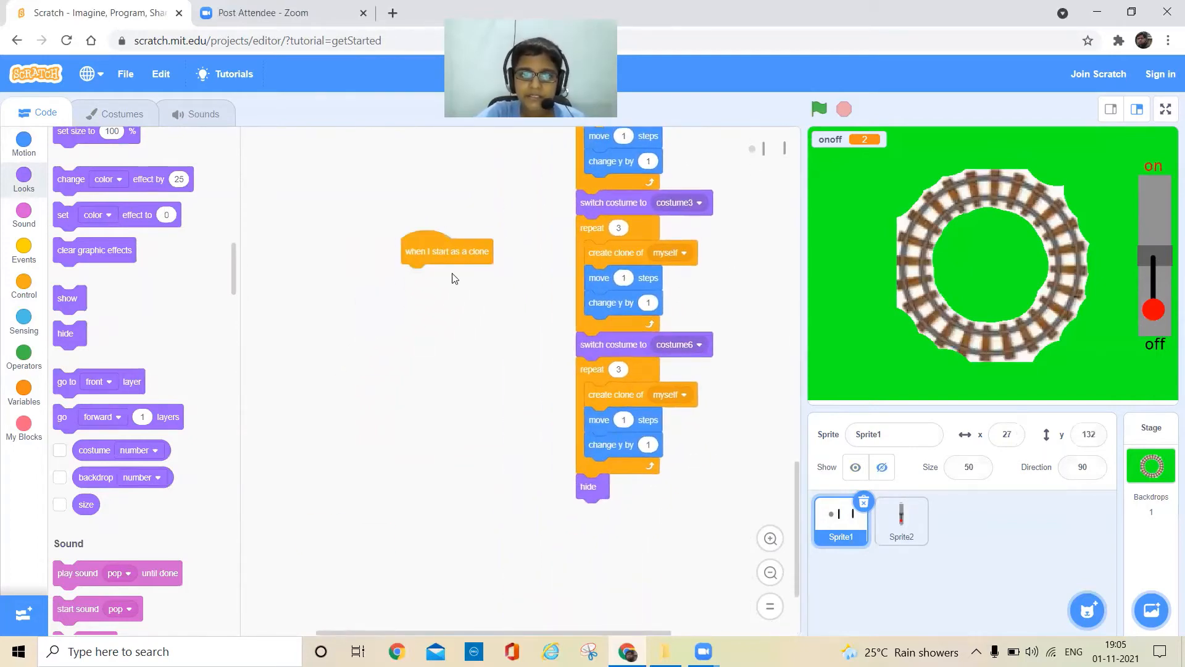
click(23, 284)
mouse_move(85, 310)
mouse_down()
mouse_move(407, 358)
mouse_move(424, 288)
mouse_up()
drag(454, 333, 447, 310)
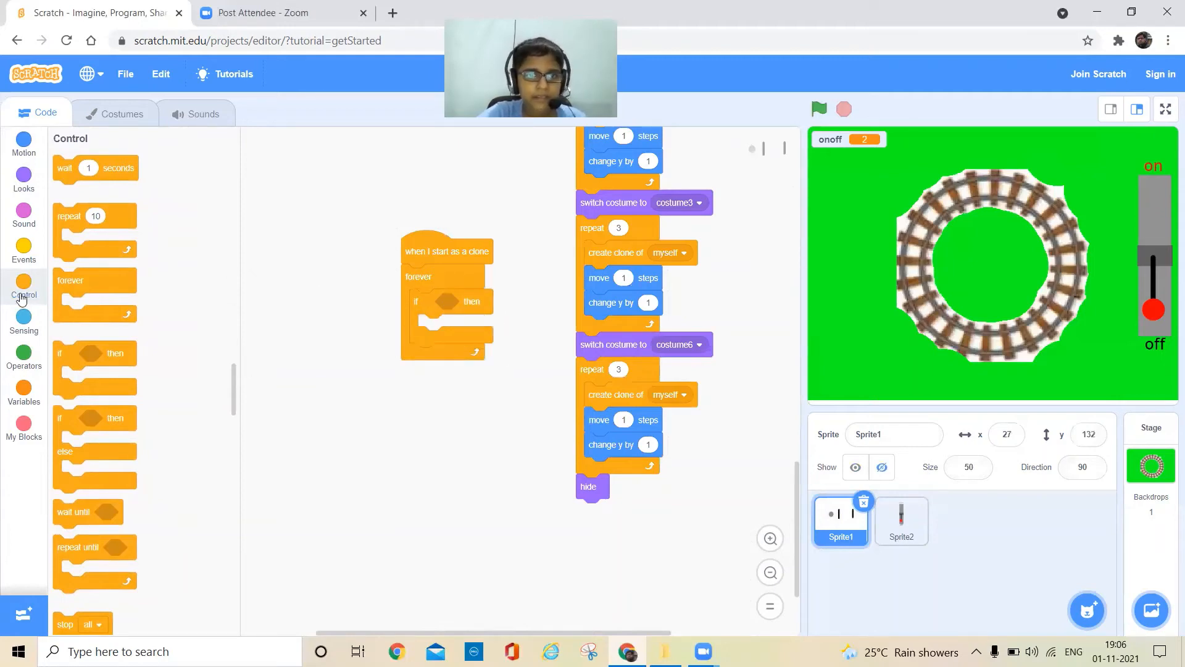
Step: Set the if condition in Sprite1's clone script to onoff = 1
click(37, 393)
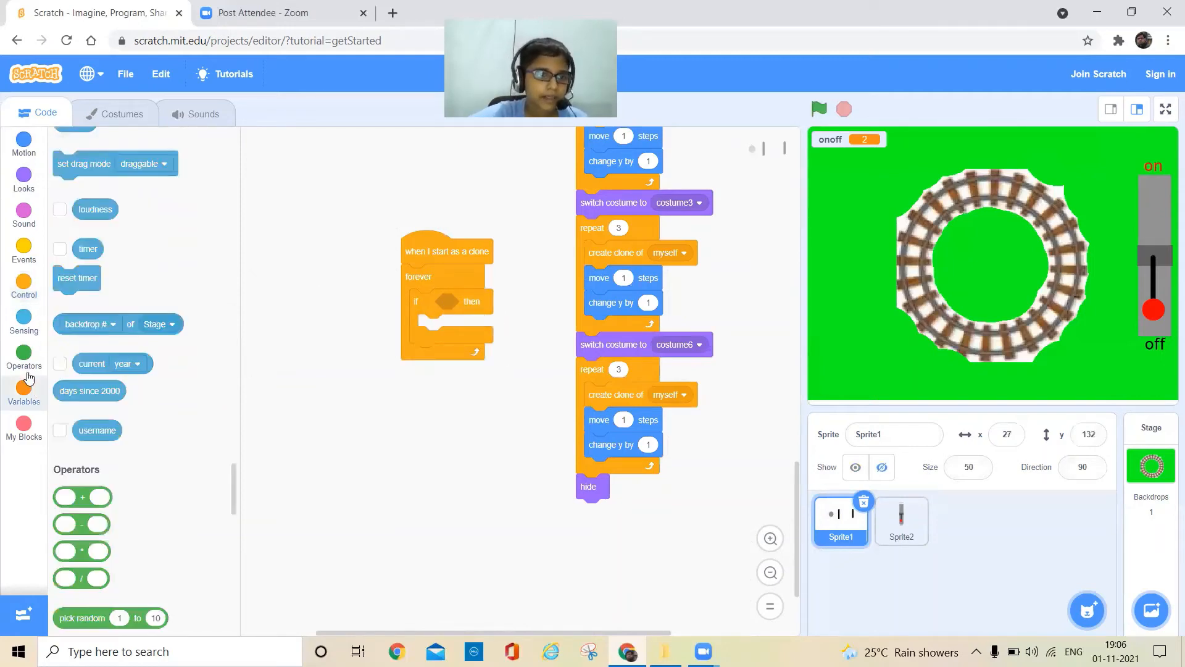
click(27, 369)
drag(84, 378, 481, 303)
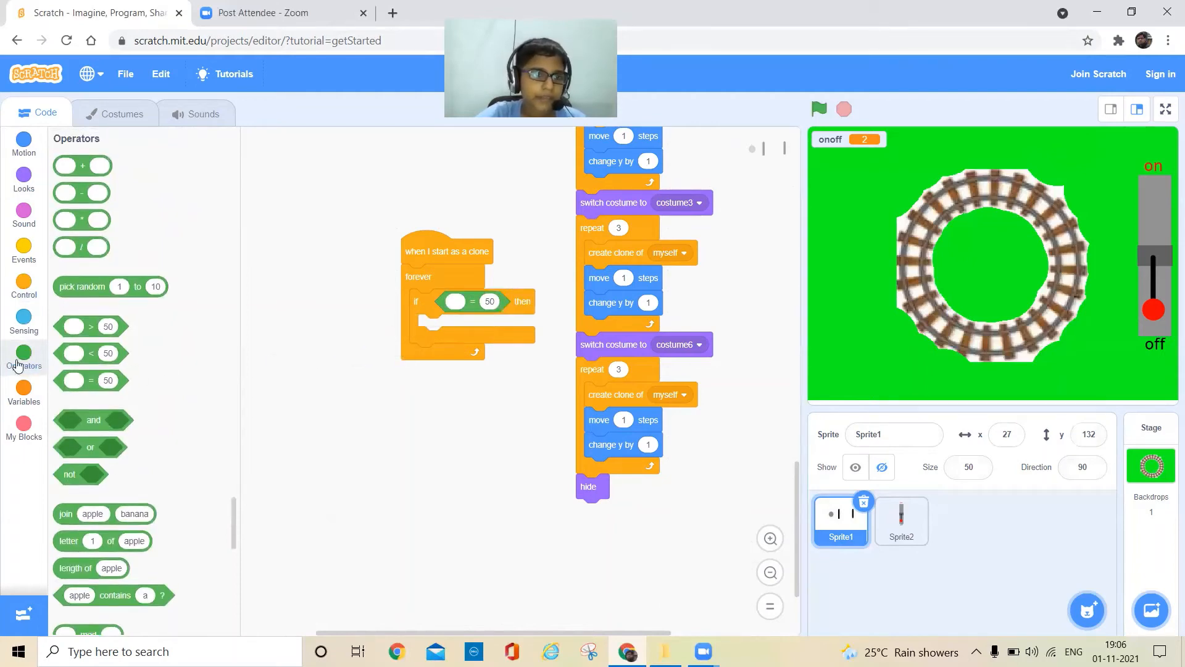
click(22, 407)
drag(88, 192, 491, 308)
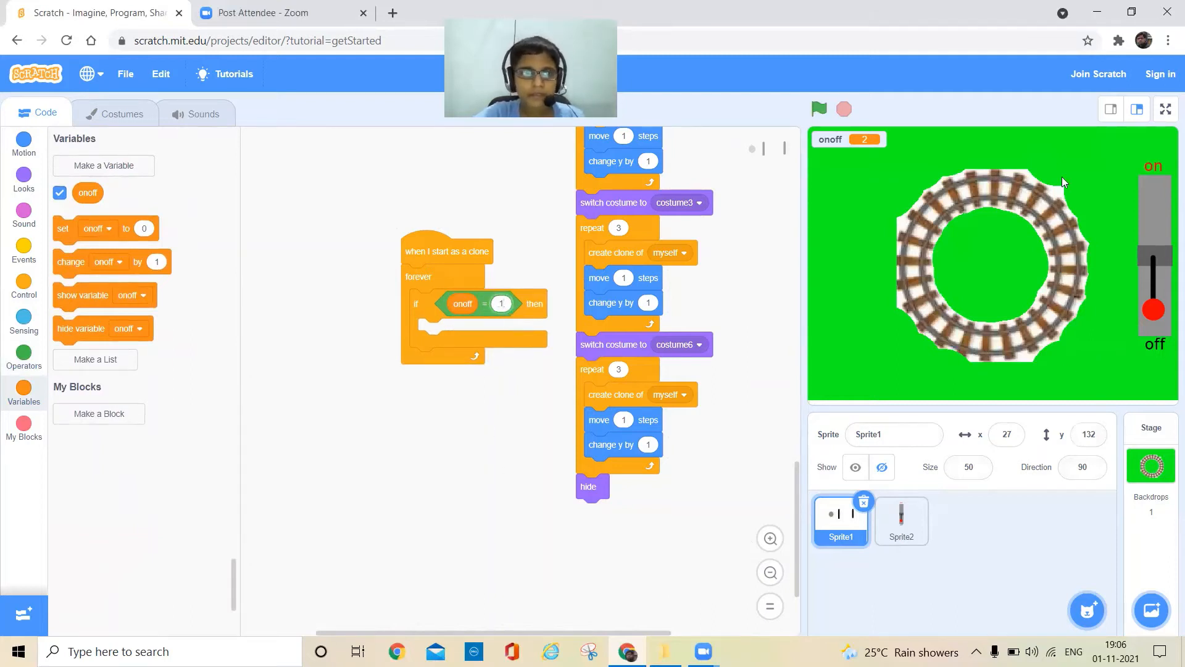
Step: Check which lever position costume1 of Sprite2 shows, and return to the sprite's code
click(901, 522)
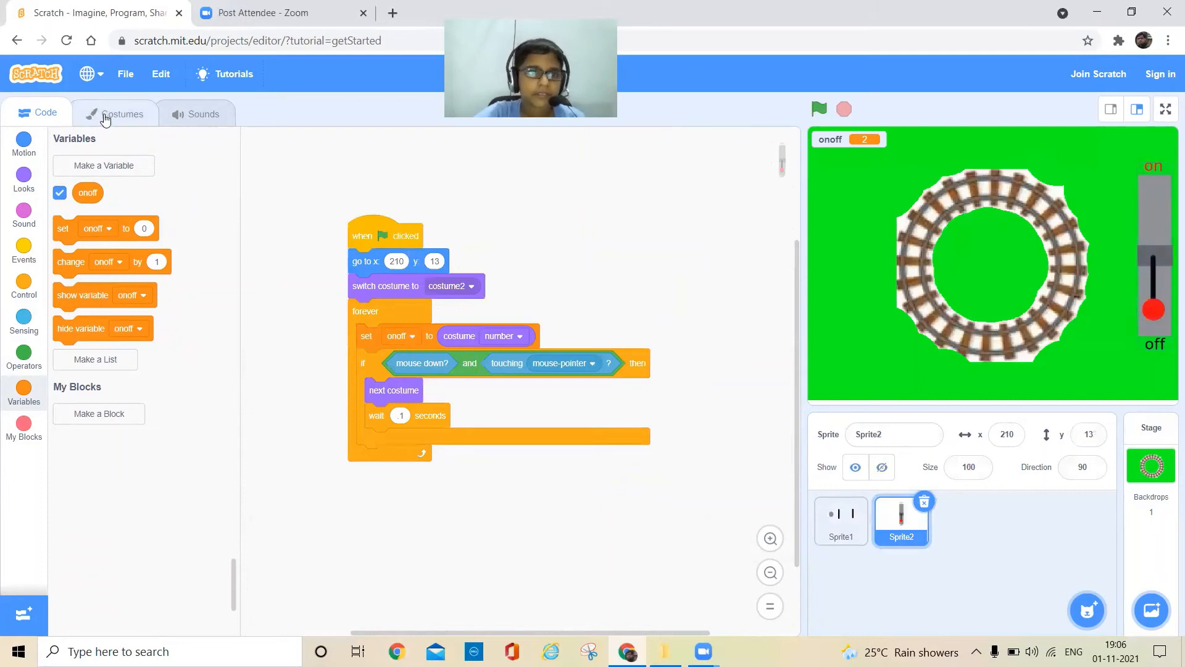
click(108, 114)
click(52, 159)
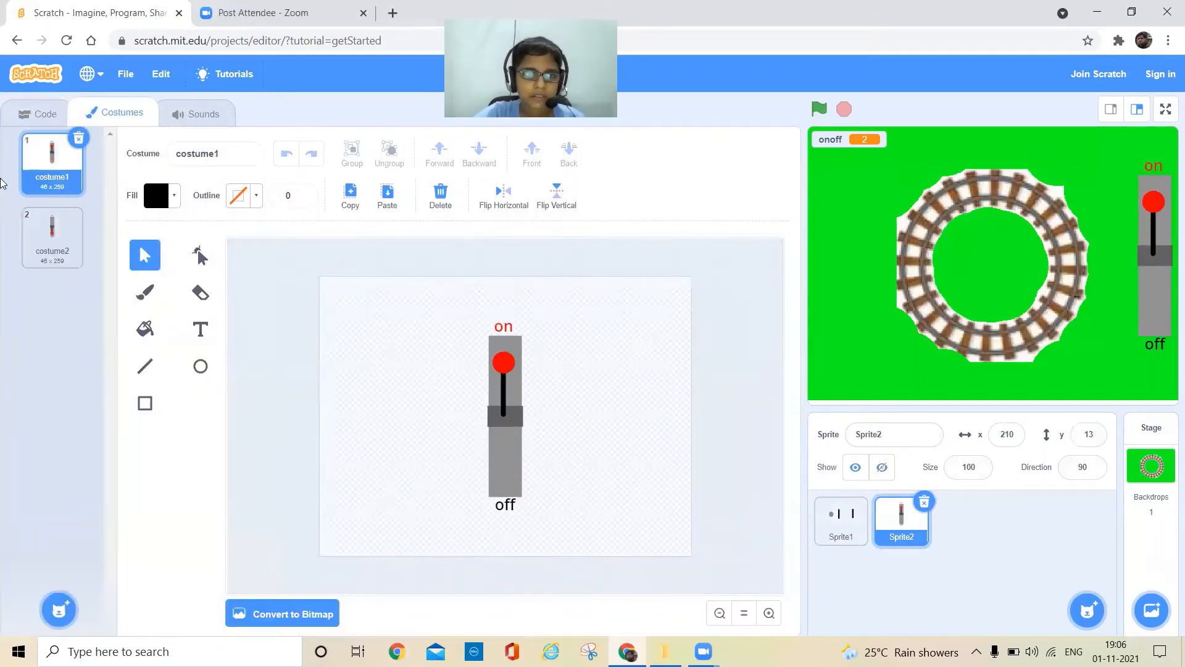
click(35, 108)
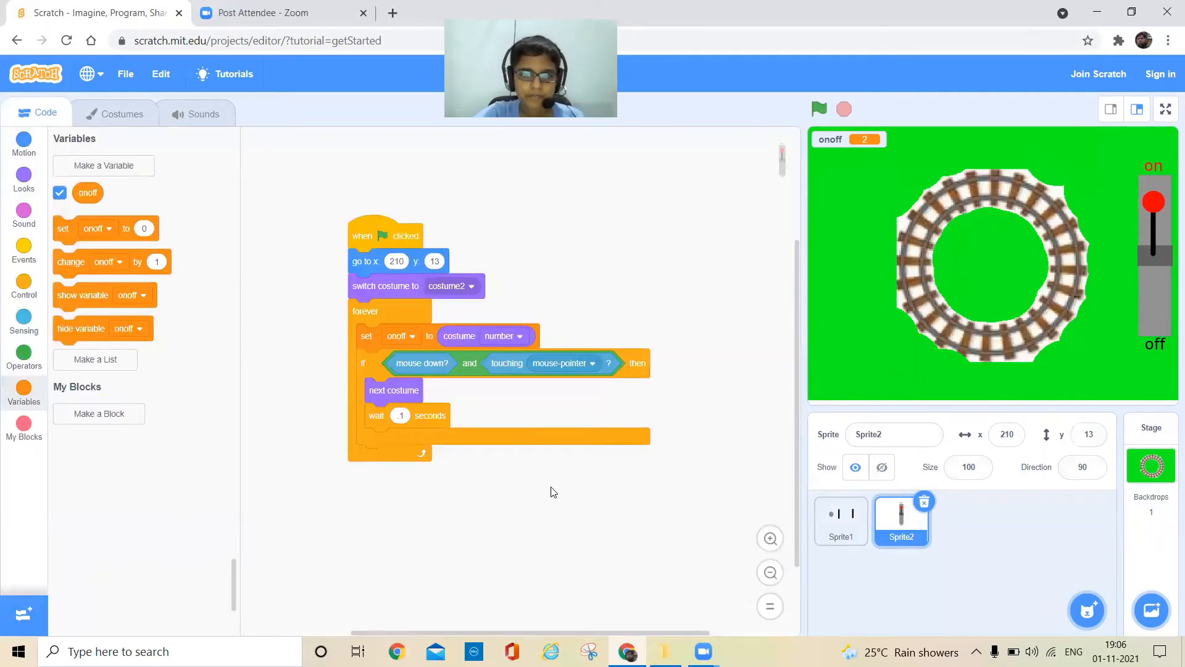
Step: Inside the if block of Sprite1's clone script, add move -10 steps and turn counterclockwise 5 degrees
click(854, 536)
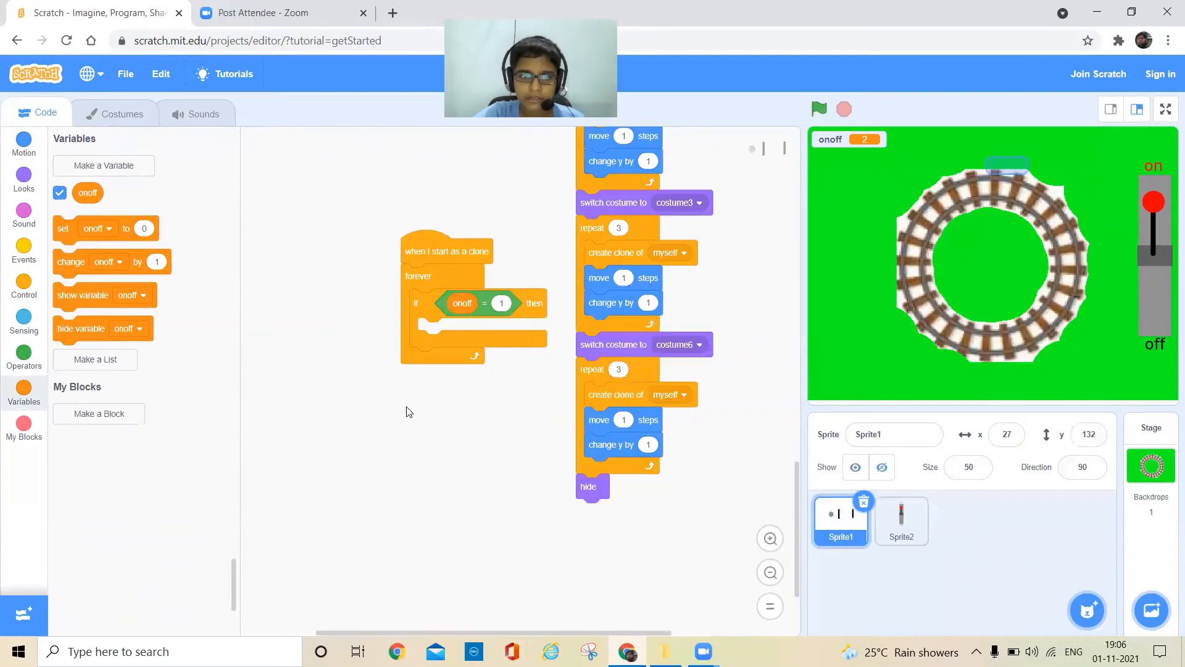
click(15, 151)
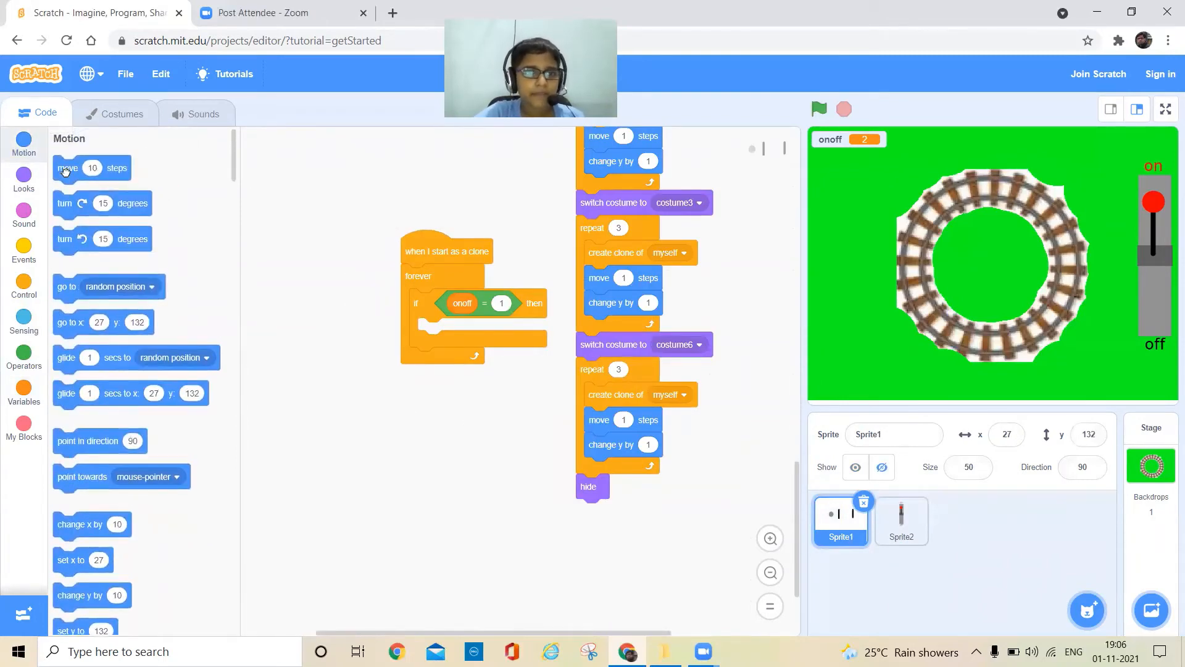
mouse_move(92, 168)
mouse_down()
mouse_move(411, 360)
mouse_move(451, 337)
mouse_up()
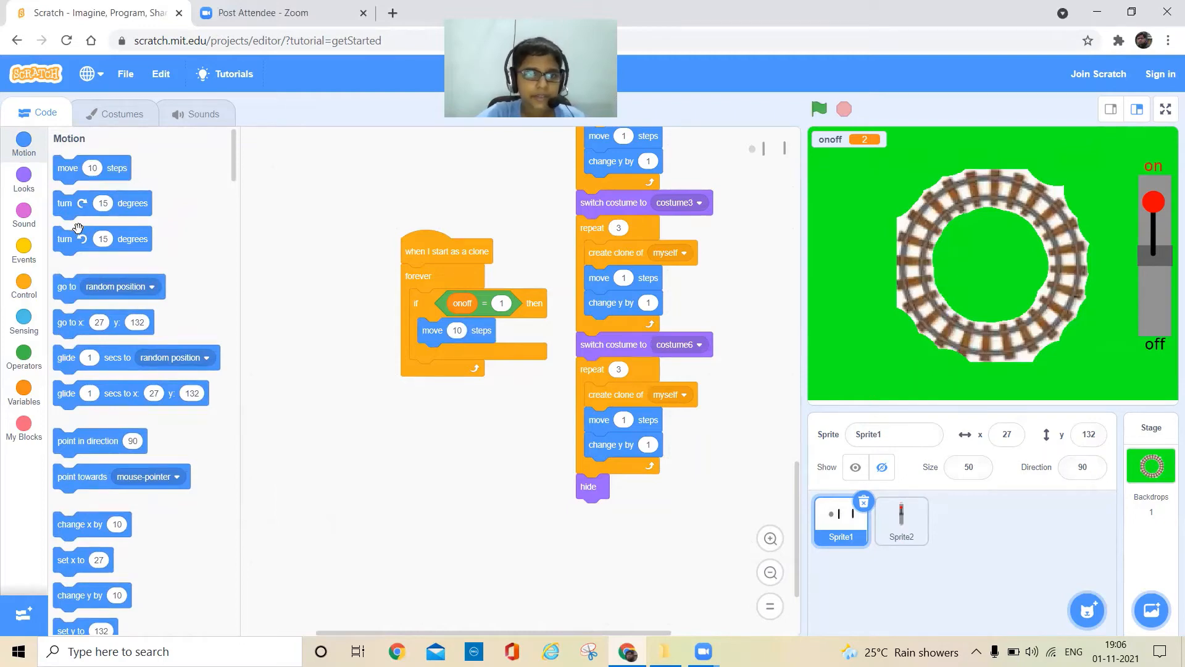
drag(85, 245, 446, 362)
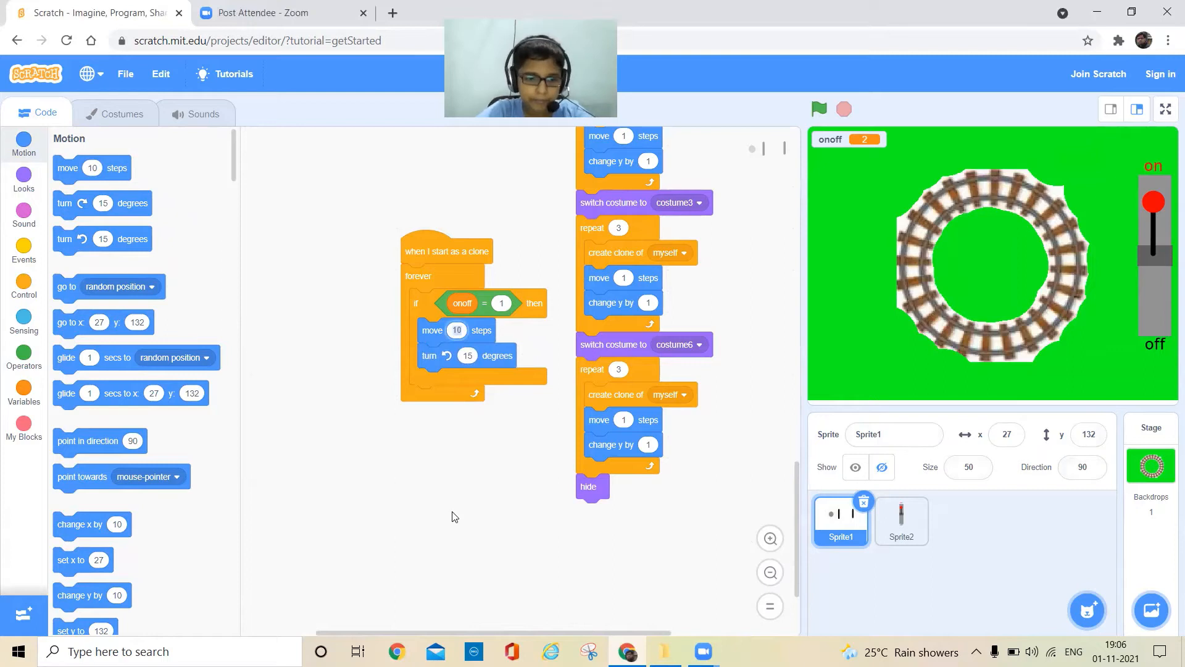
text(10)
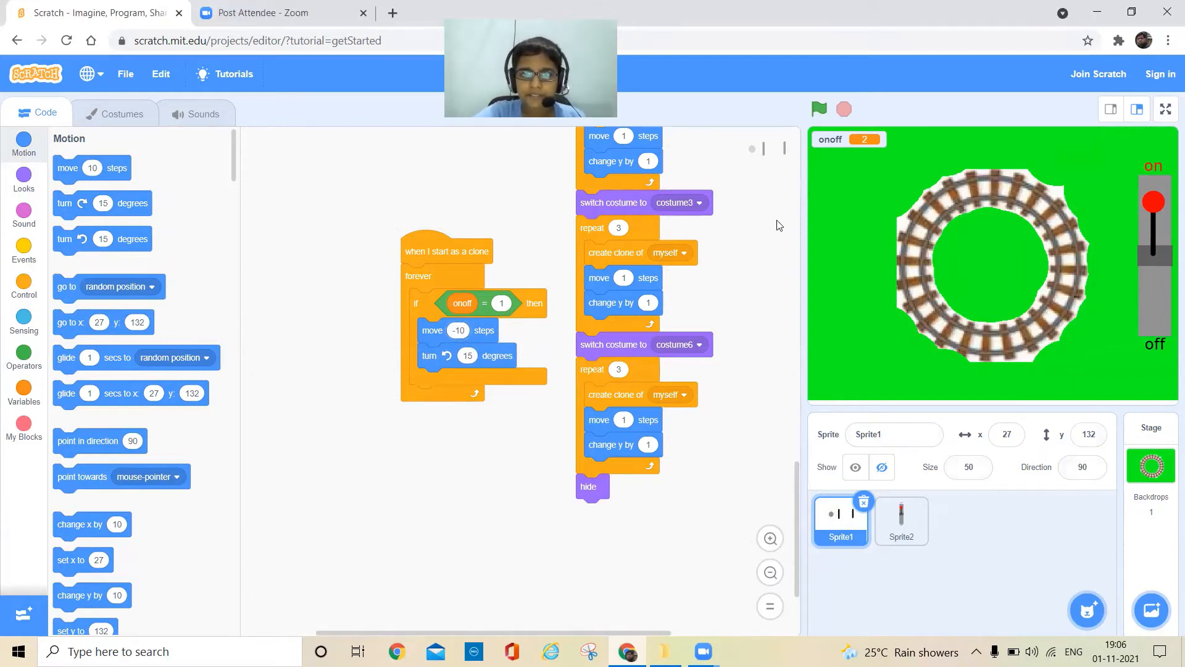
drag(67, 173, 117, 205)
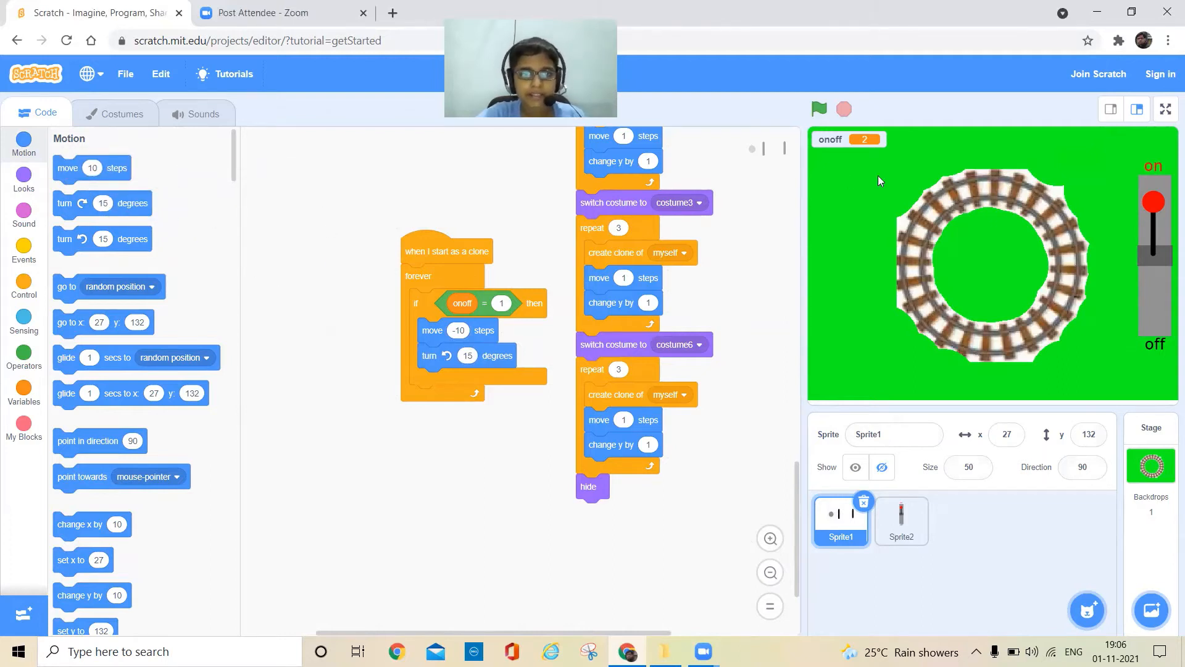
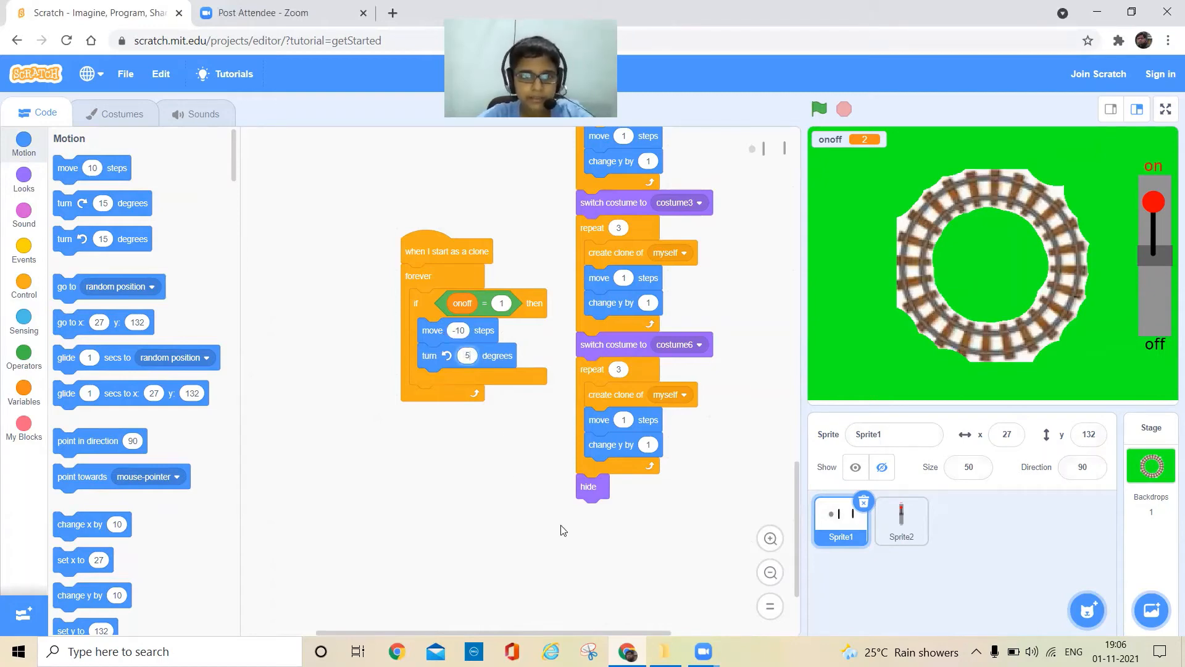
Step: Run the project, switch the lever on to test the train's movement around the track, and stop the project
click(819, 109)
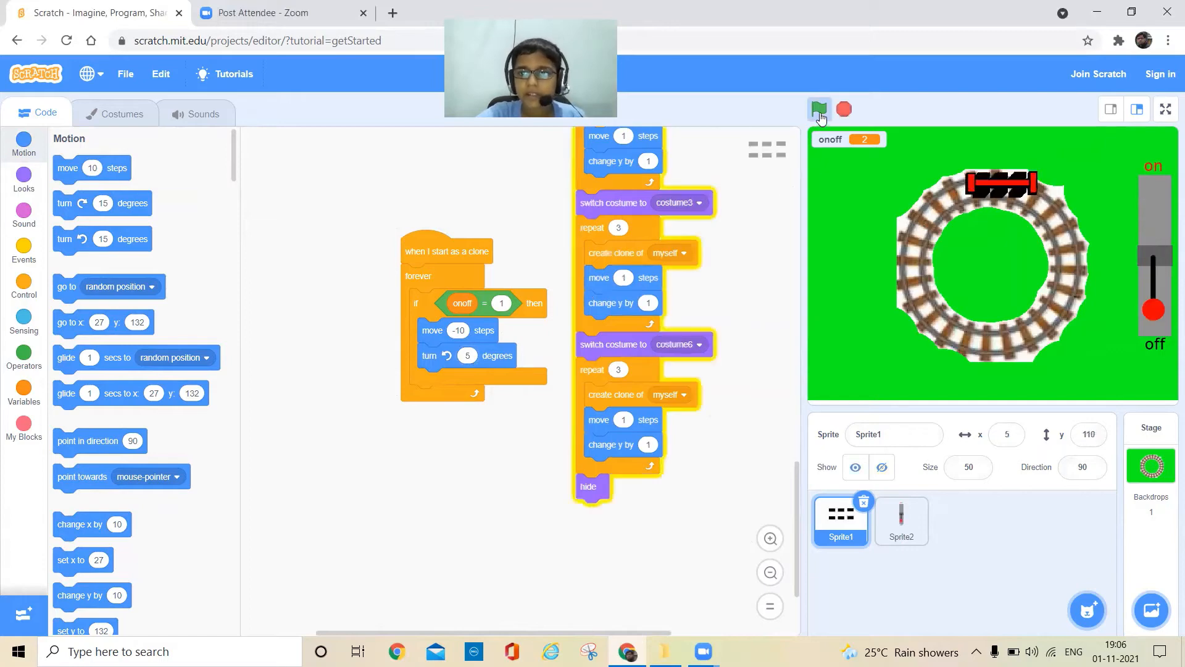
click(1160, 235)
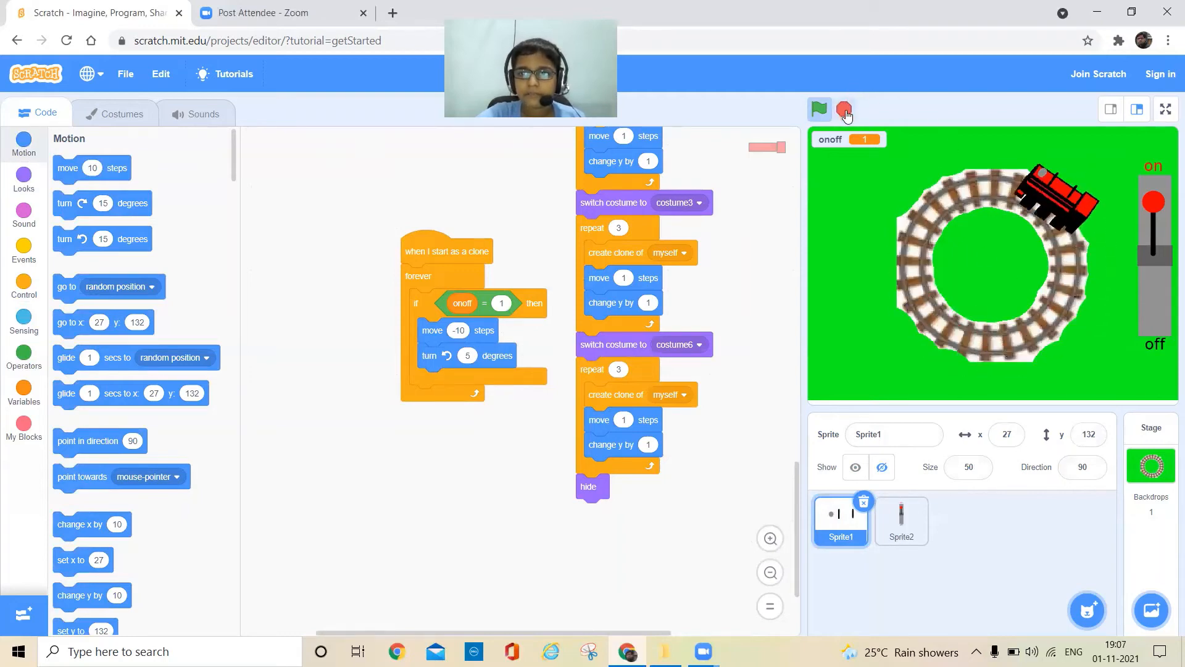
click(844, 110)
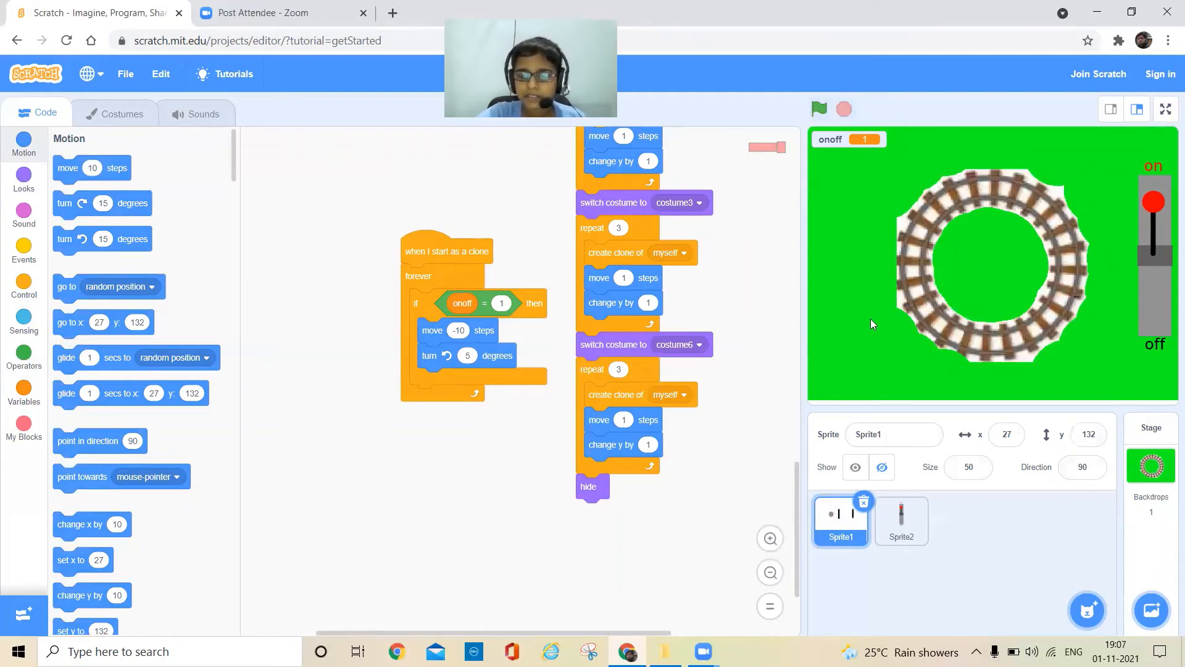
Step: Paint a new sprite and draw a small black rectangle about 29 by 12 just left of the costume's centre
mouse_move(1086, 610)
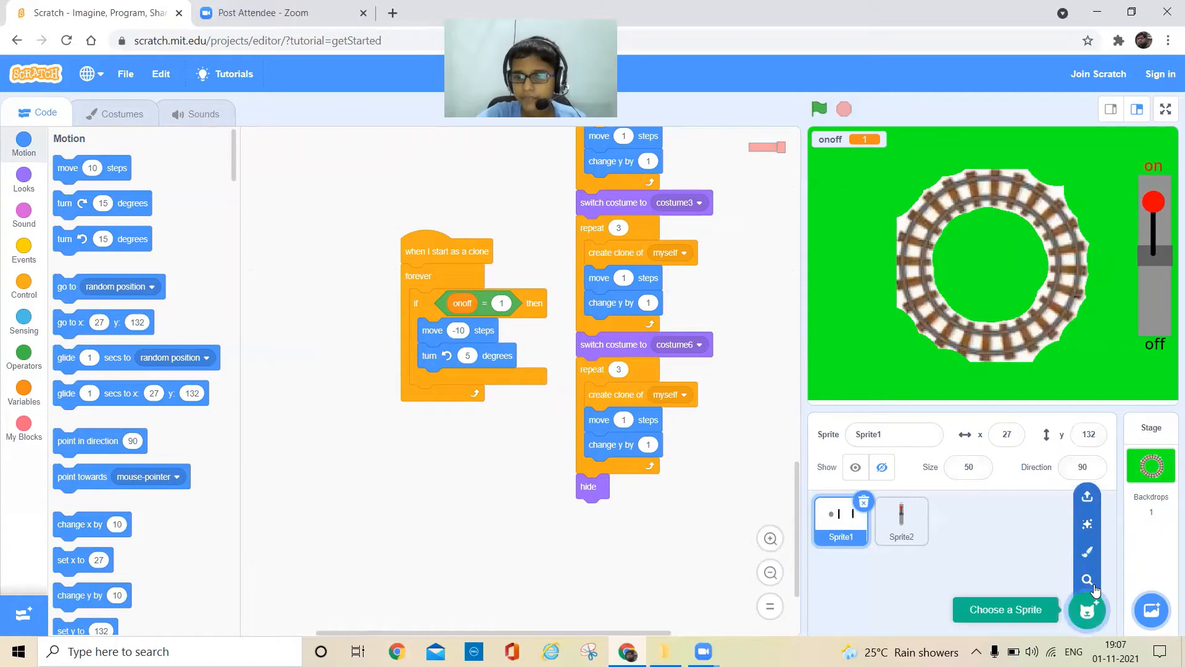
click(1086, 553)
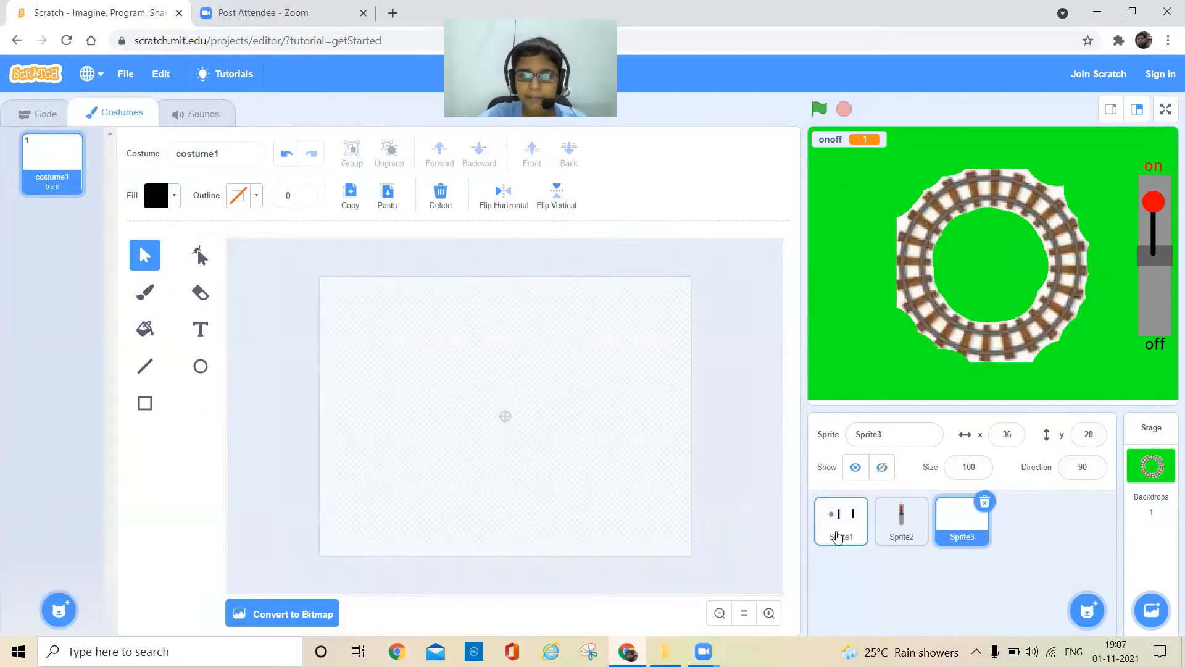
click(148, 403)
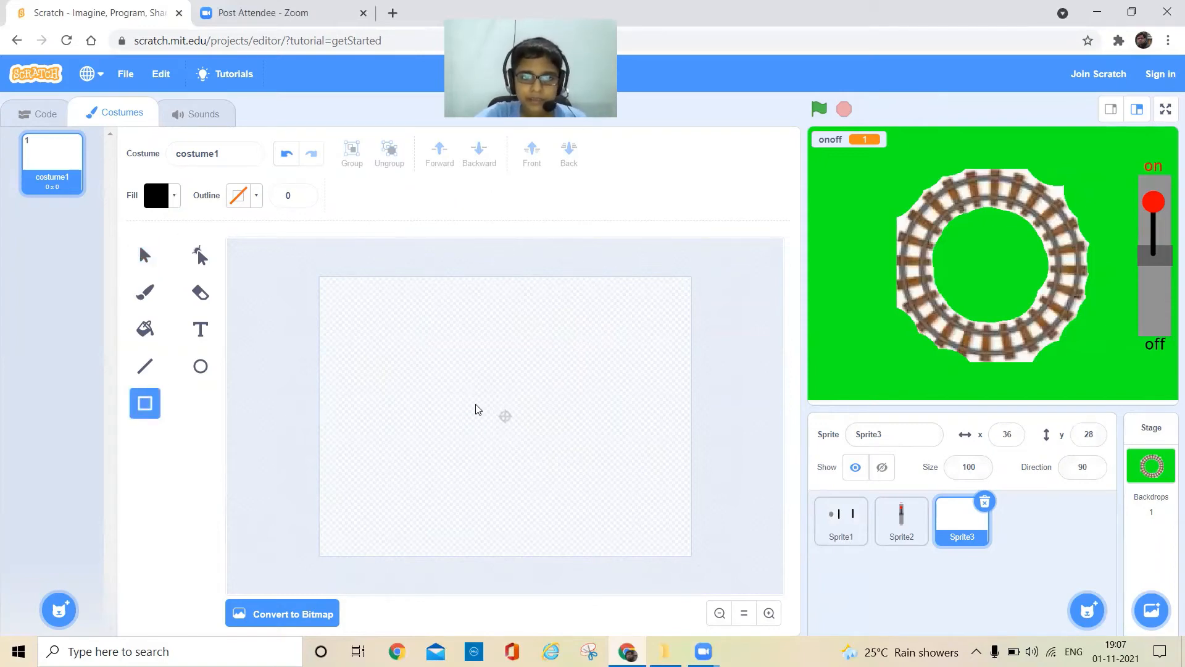
mouse_move(478, 395)
mouse_down()
mouse_move(504, 405)
mouse_move(485, 403)
mouse_up()
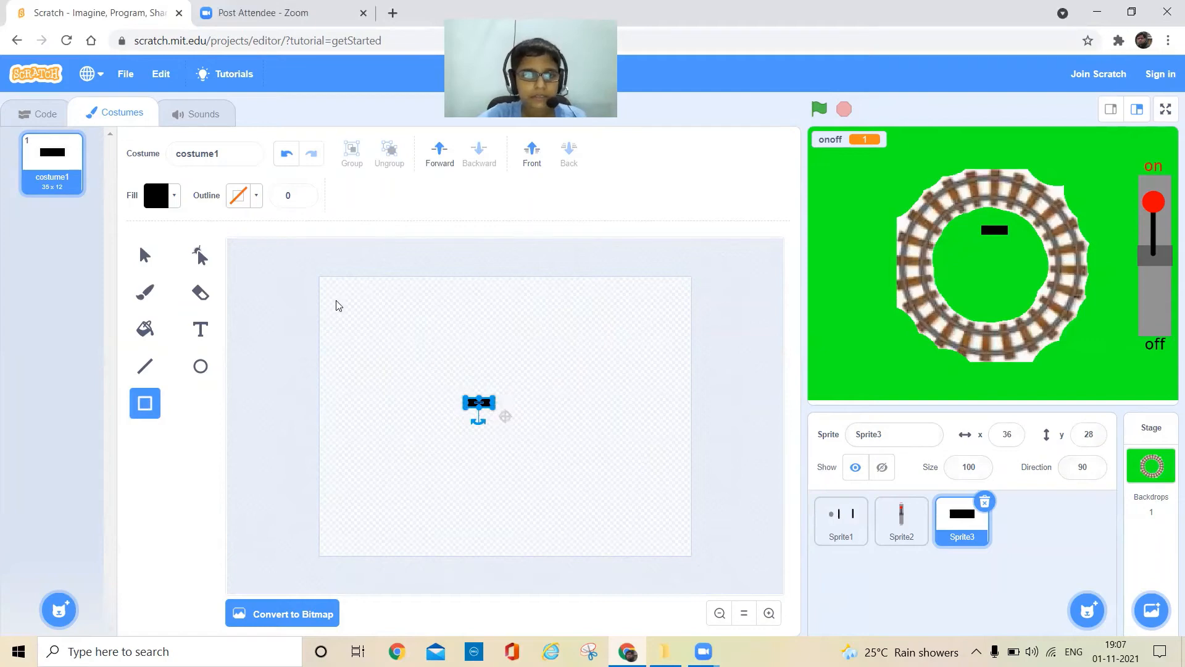
drag(494, 403, 489, 403)
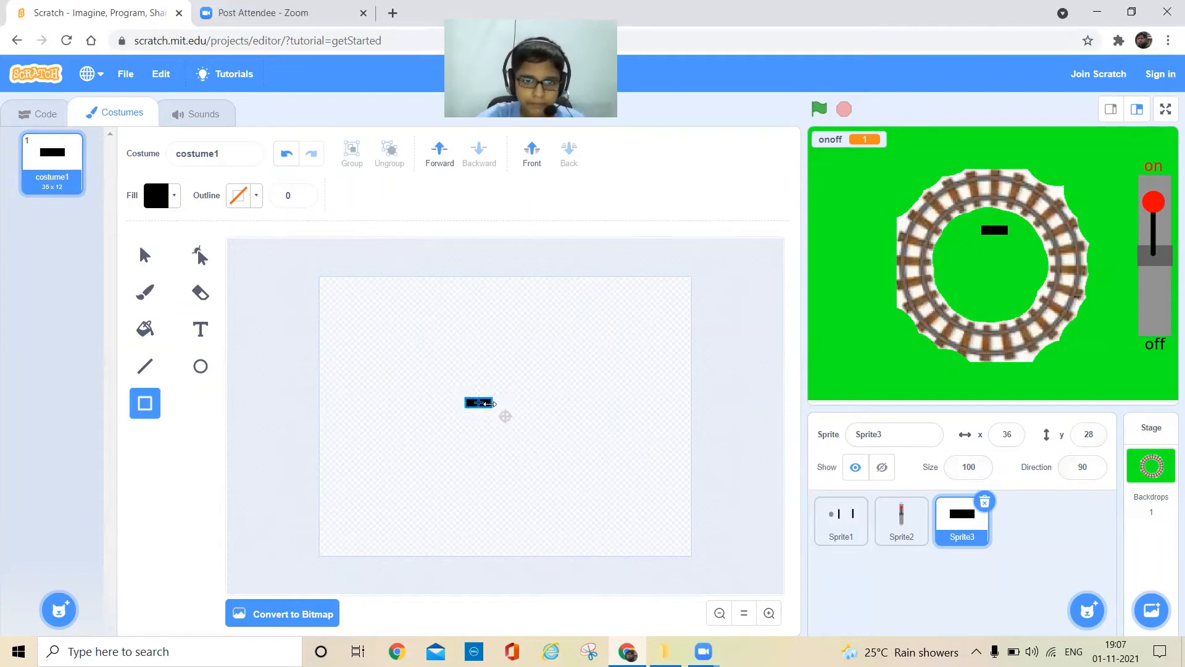
click(511, 397)
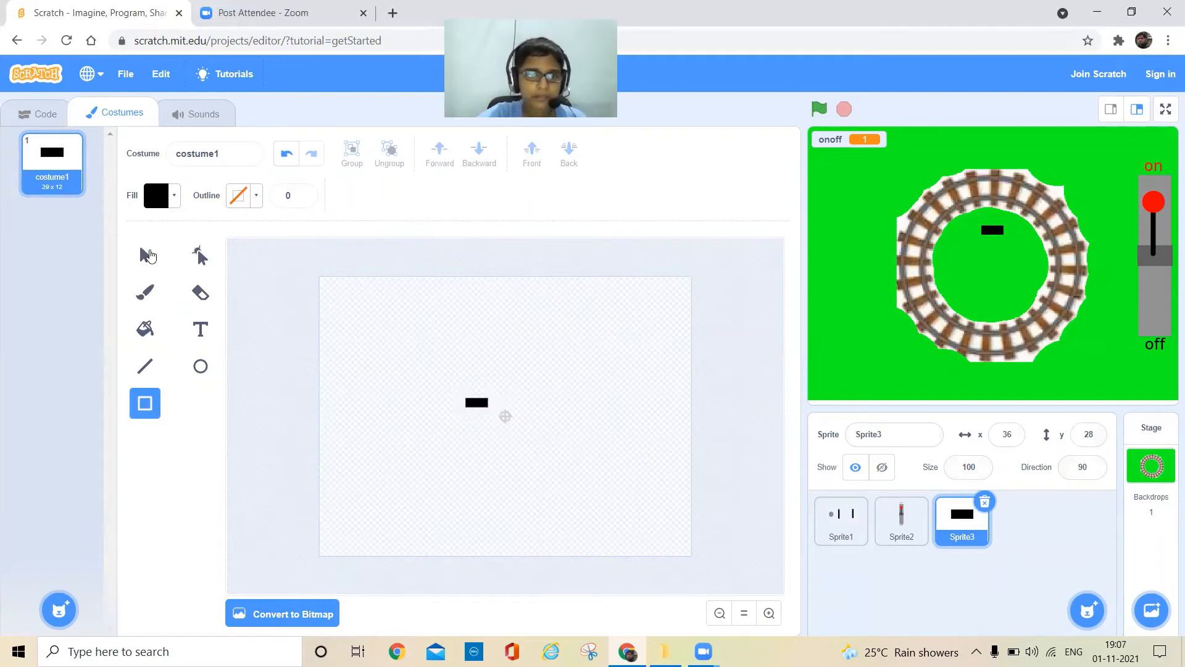
Step: Copy the black rectangle and paste it twice to form an evenly spaced horizontal row of three
key(v)
click(480, 404)
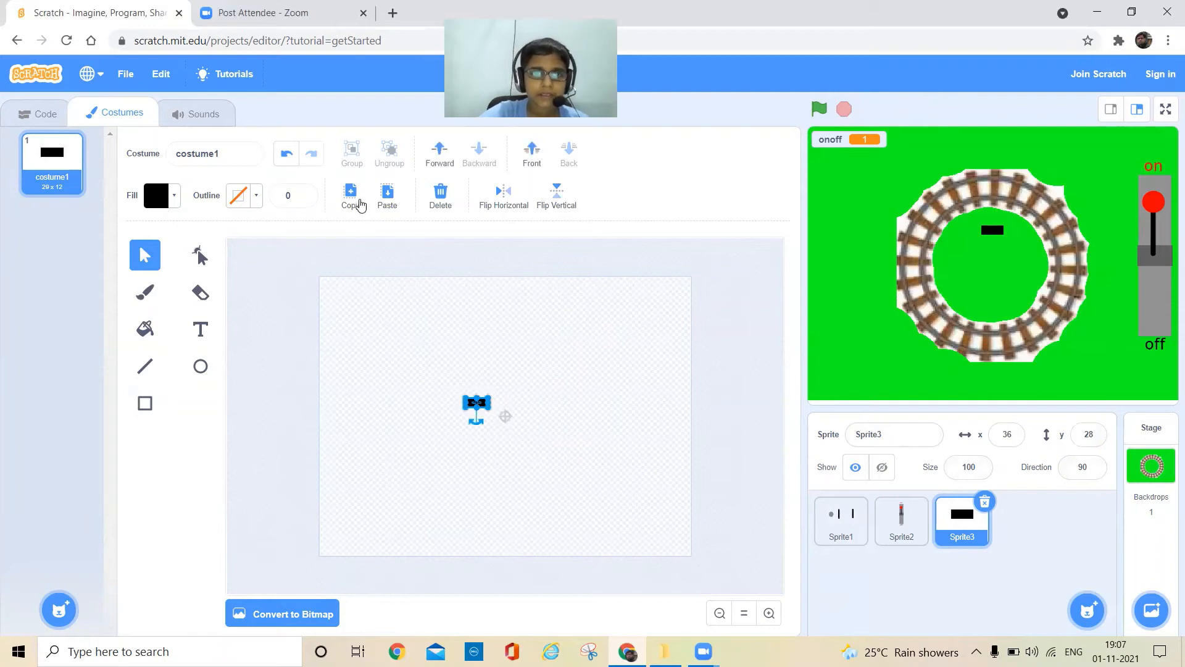
click(350, 194)
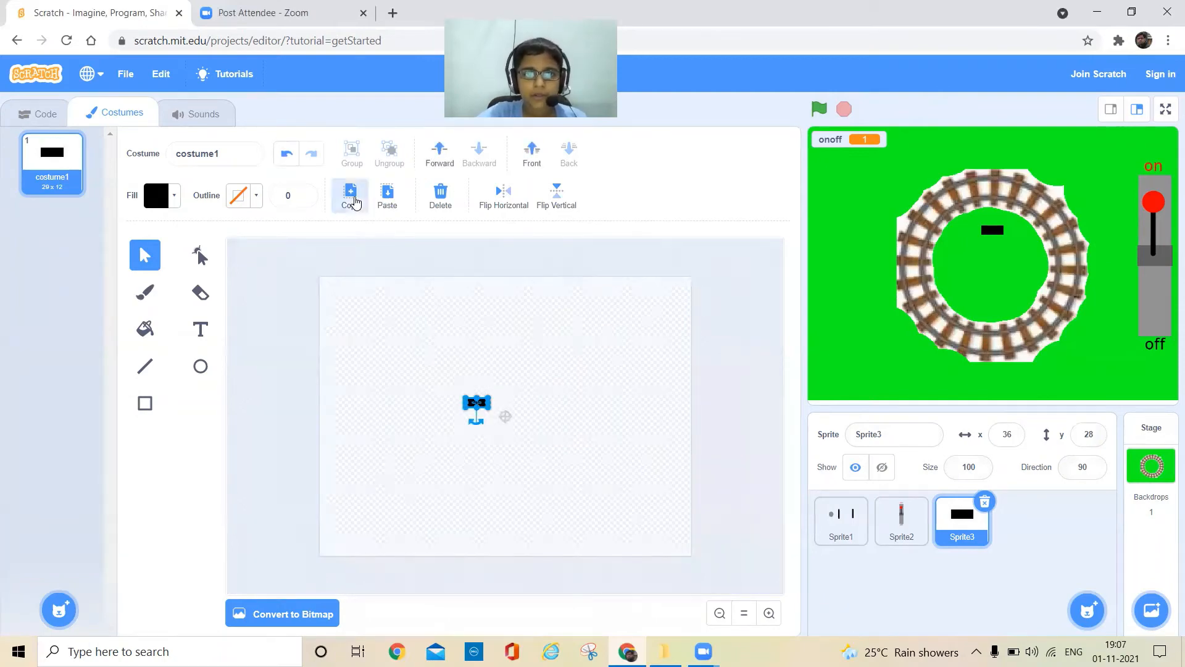
click(387, 195)
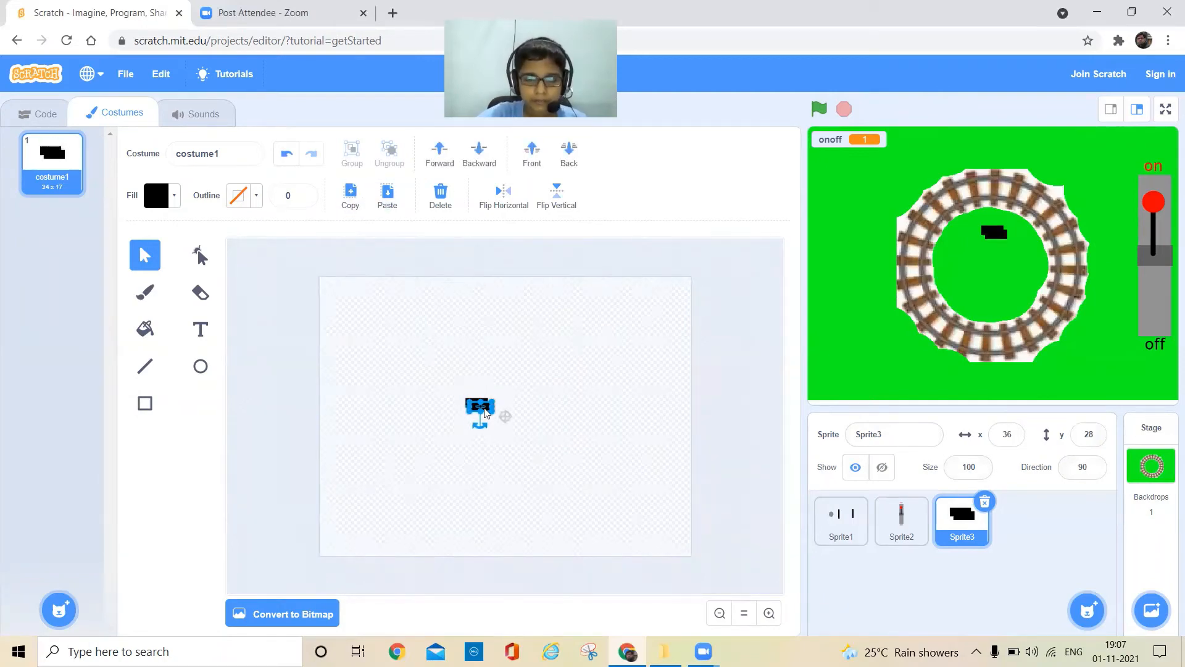
drag(485, 412, 540, 405)
click(389, 204)
click(541, 419)
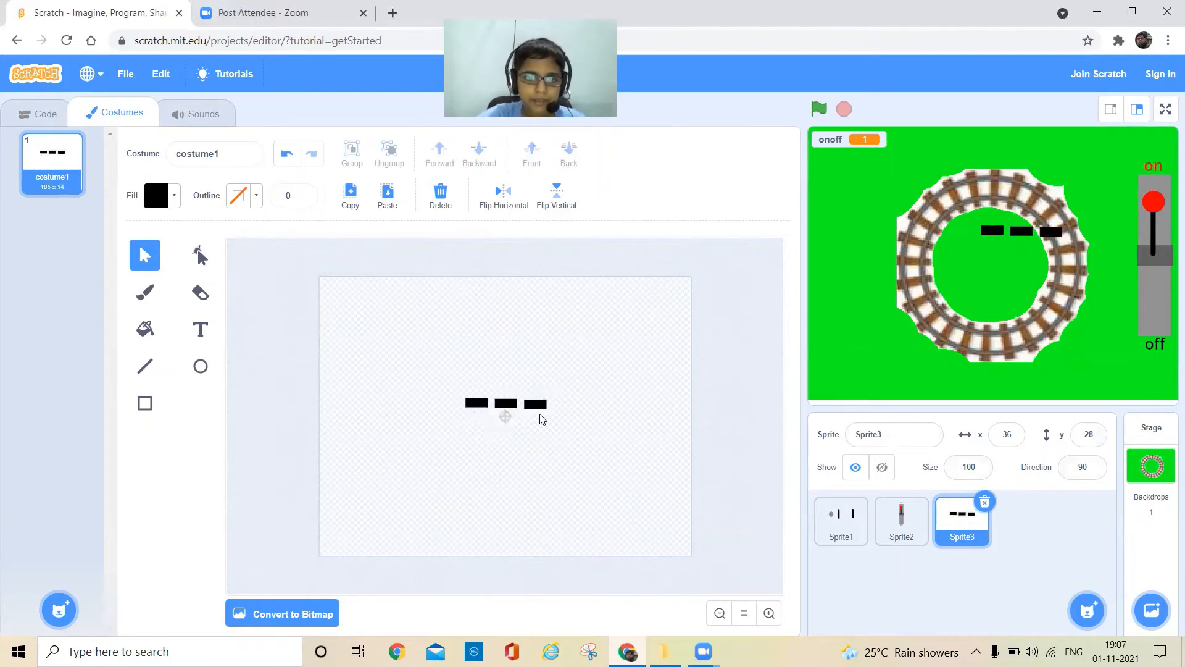
Step: Copy the row of three black rectangles and place the duplicate row directly below the original as the second set of wheels
drag(450, 396, 605, 438)
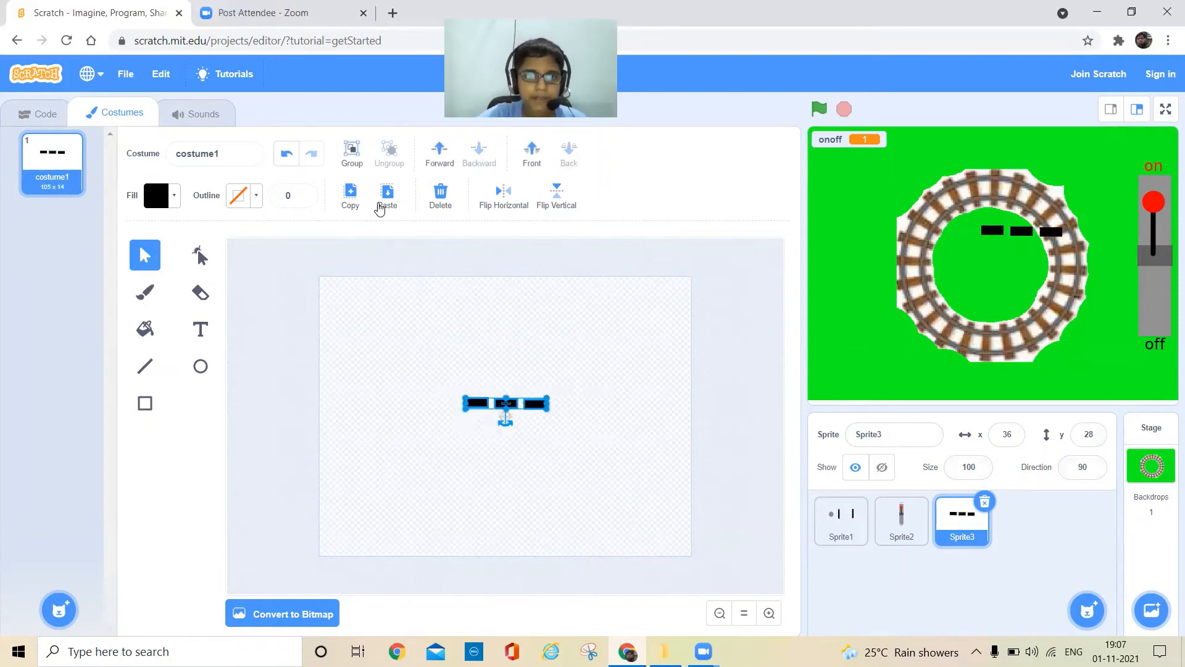
click(351, 196)
click(387, 196)
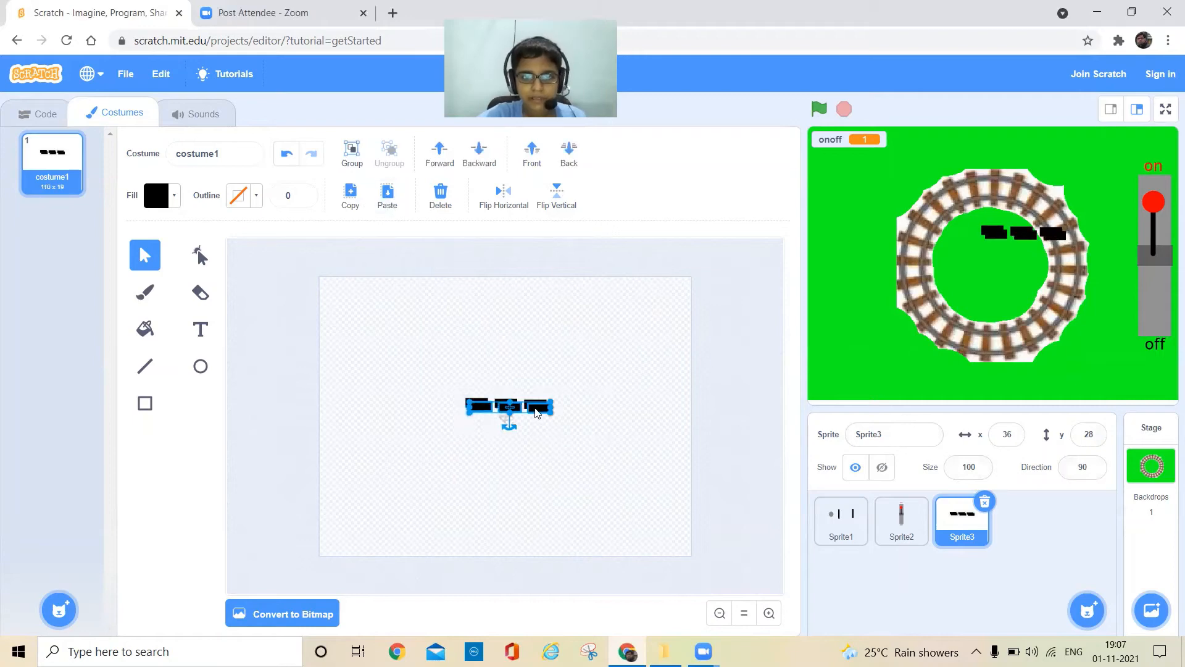
drag(536, 413, 532, 432)
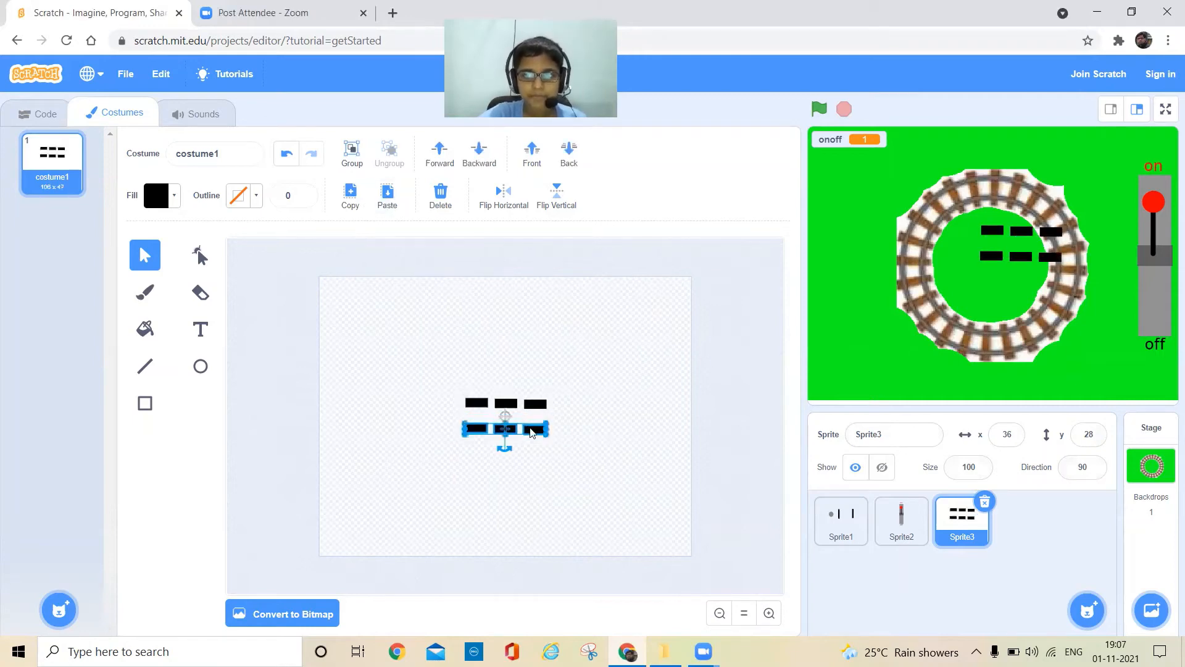
click(610, 432)
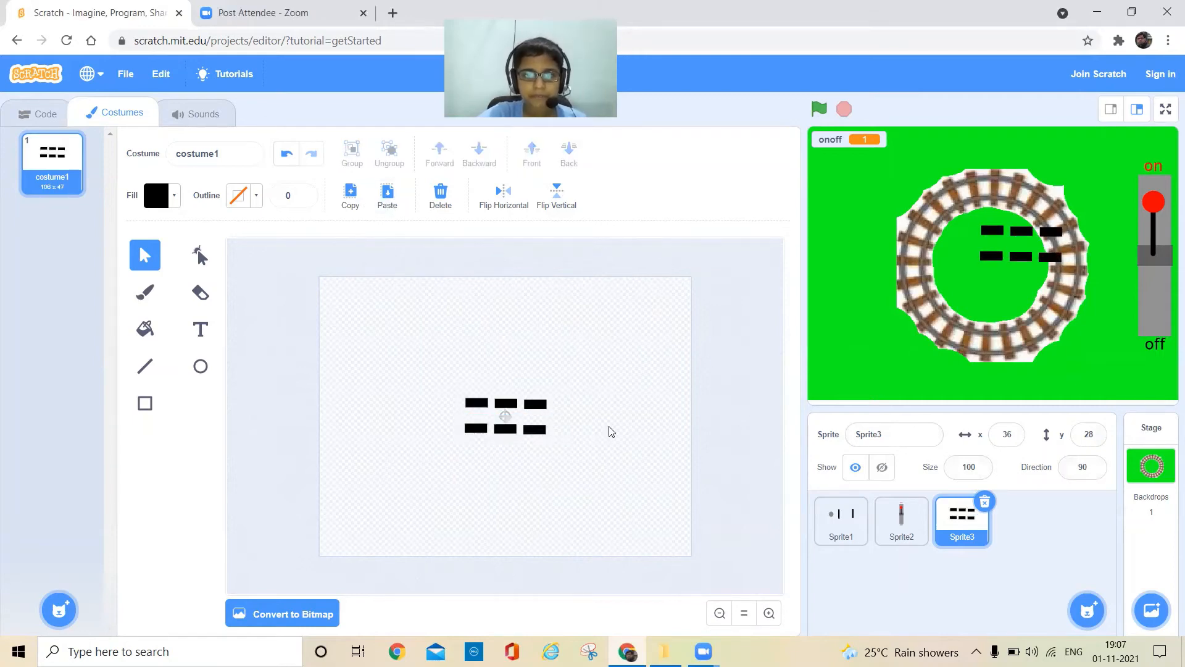
Step: Duplicate Sprite3's costume1 and draw a long red rectangle with full brightness horizontally across the middle of the two wheel rows
right_click(48, 189)
click(70, 198)
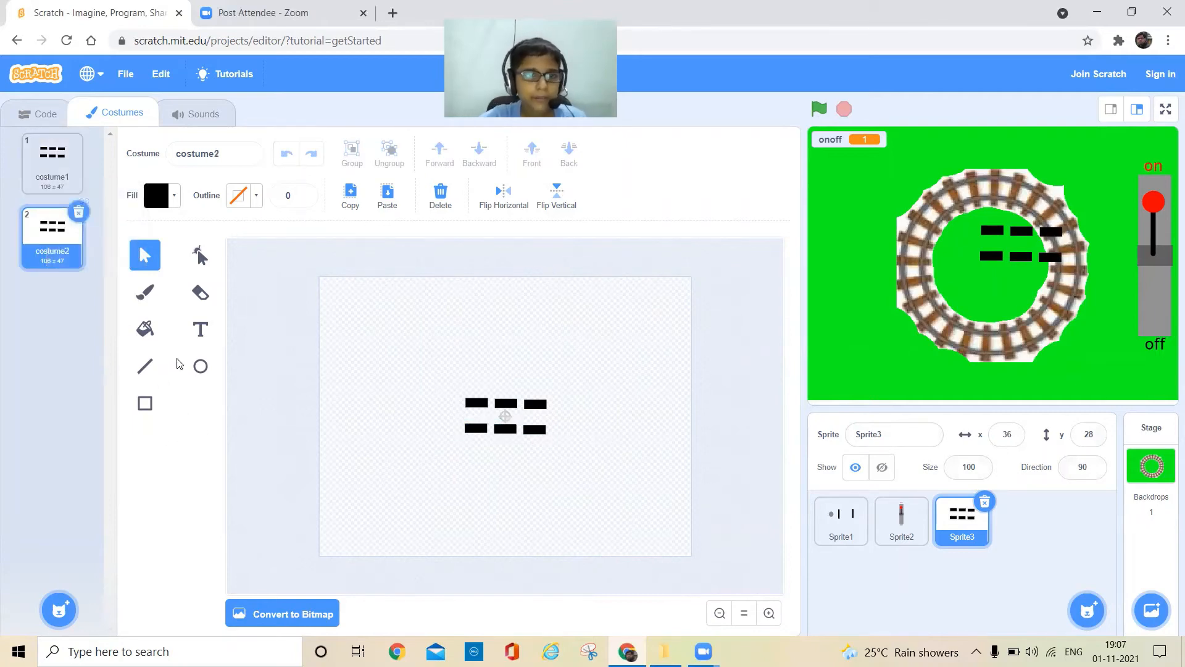
click(145, 403)
click(165, 195)
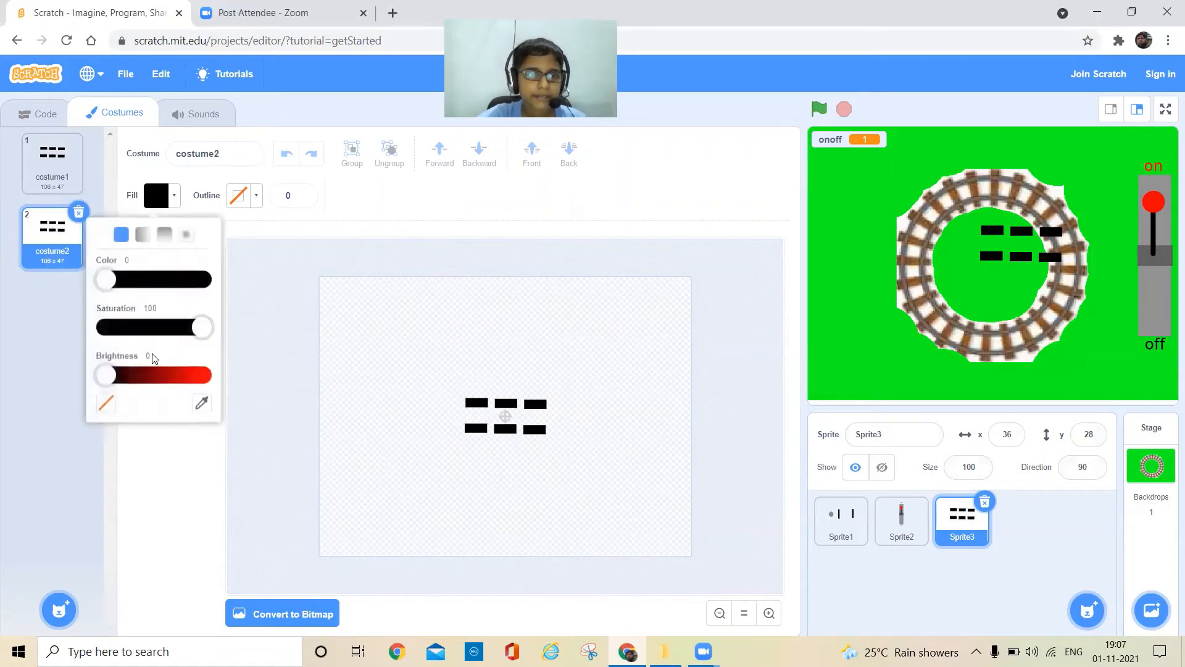
drag(99, 374, 384, 359)
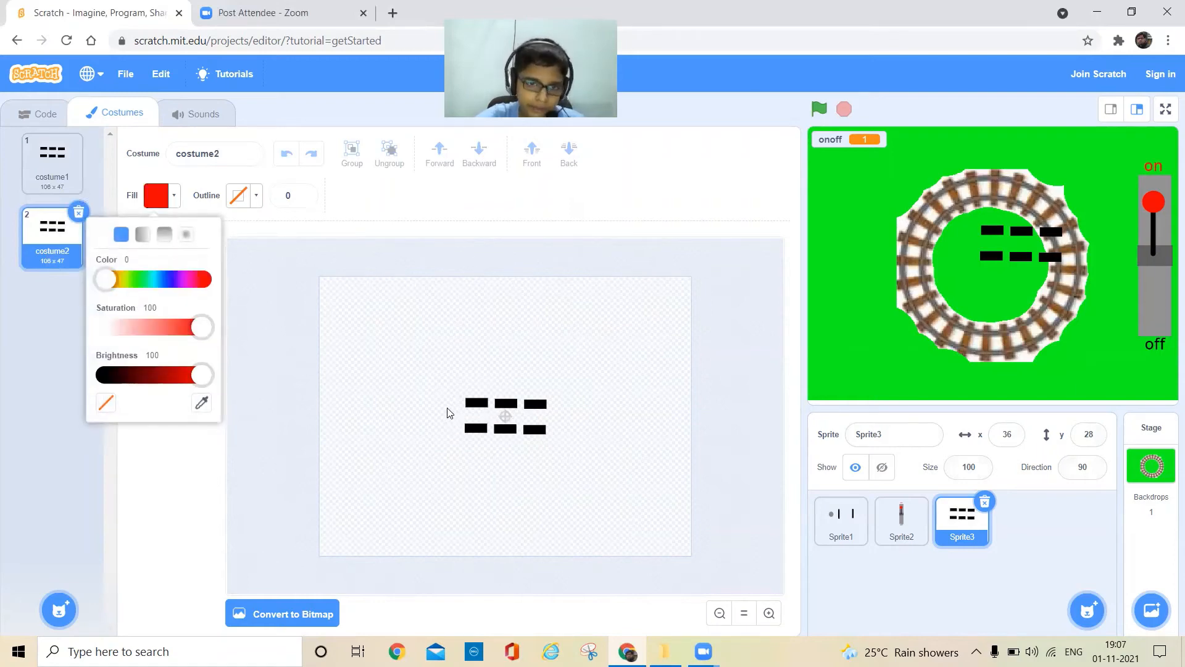
drag(442, 407, 568, 424)
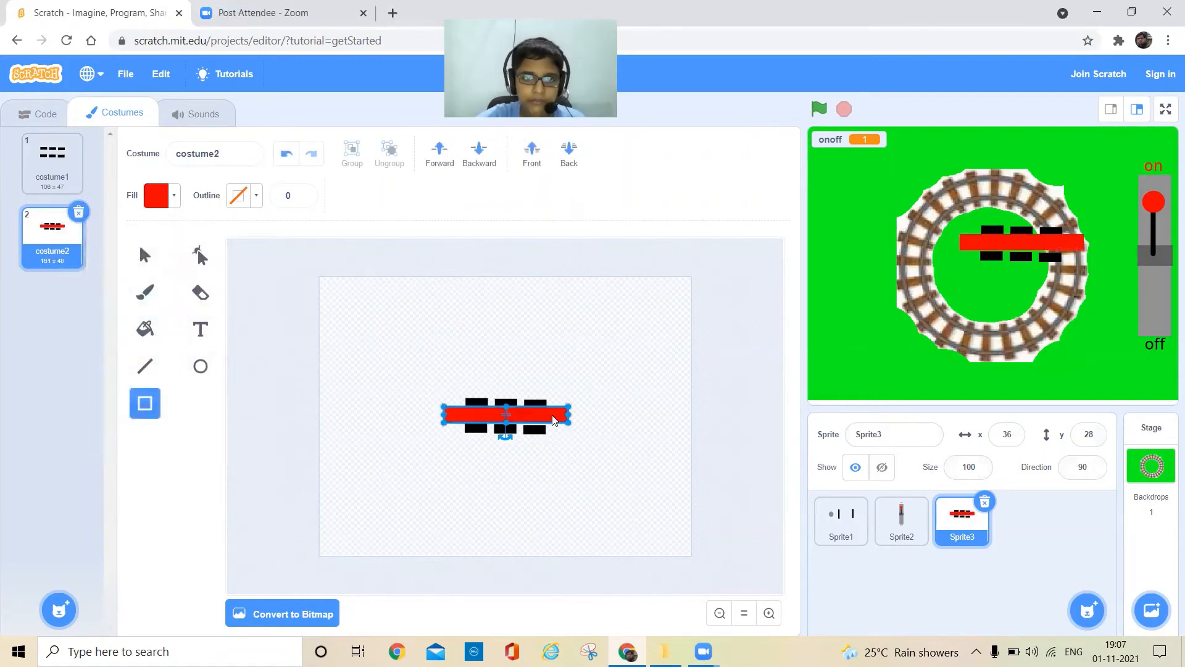
click(551, 417)
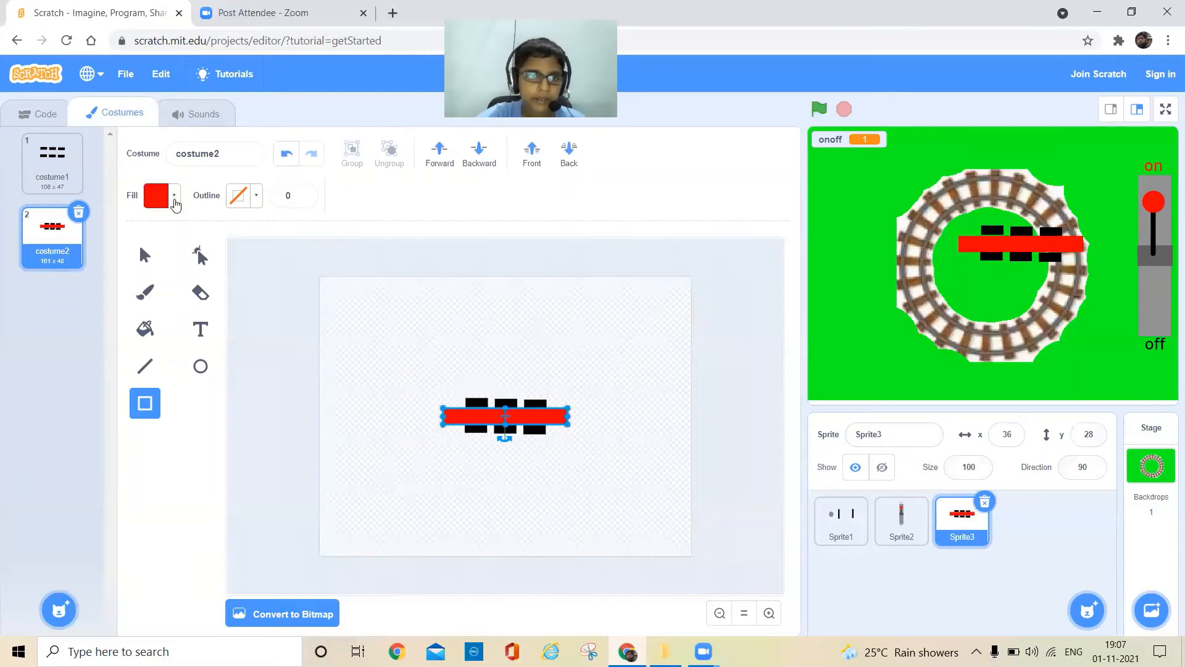
Step: Give the long red bar in costume2 a black outline with a width of 8
click(239, 196)
click(254, 199)
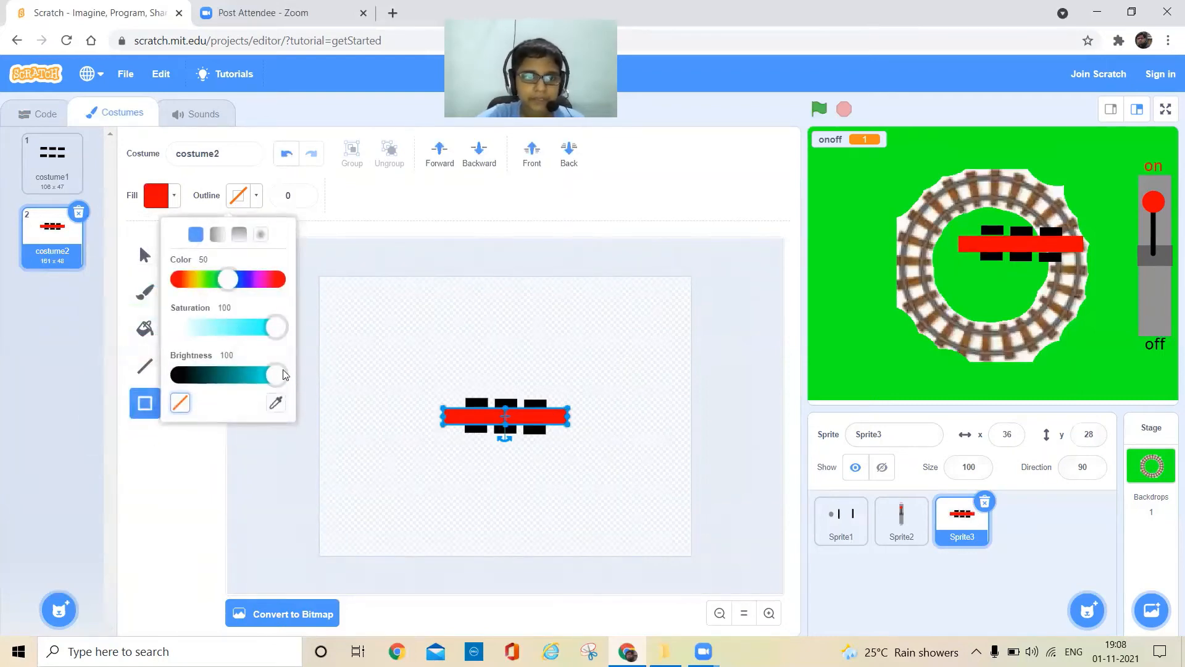
drag(282, 373, 146, 375)
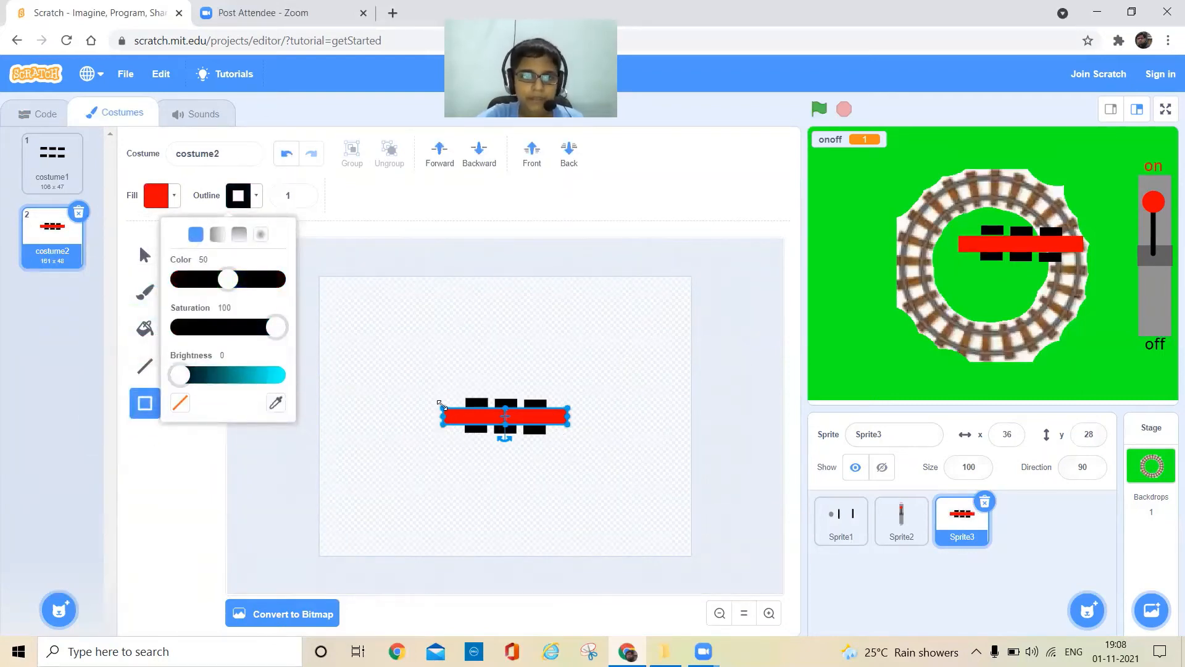
triple_click(305, 192)
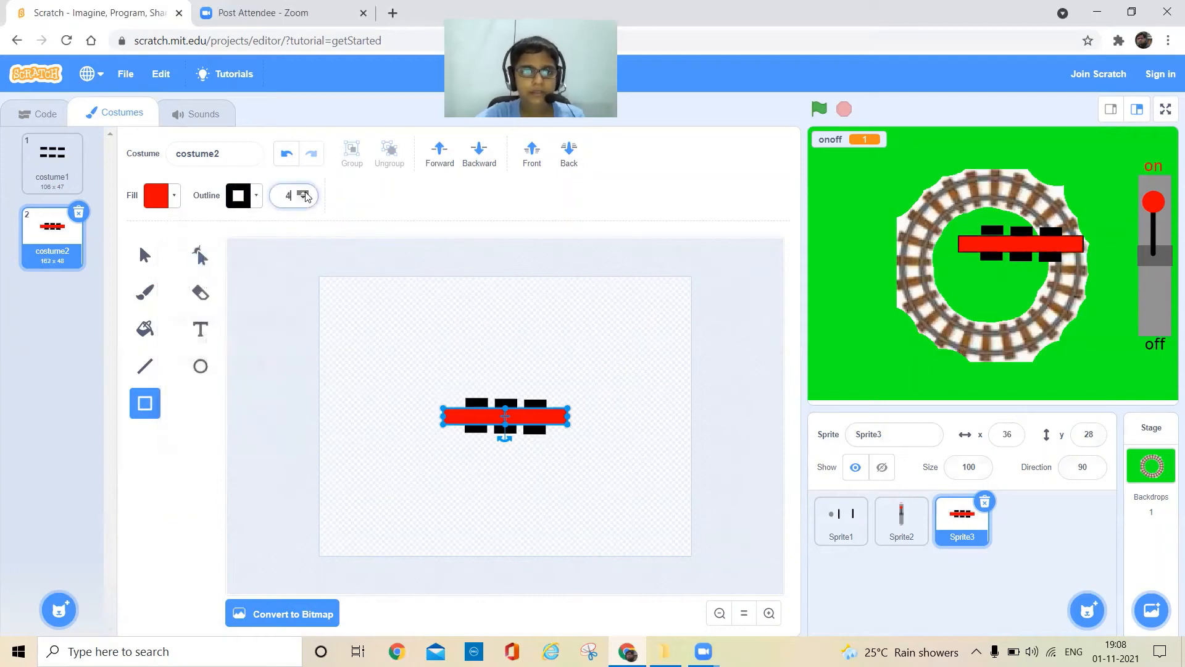
click(305, 193)
click(391, 400)
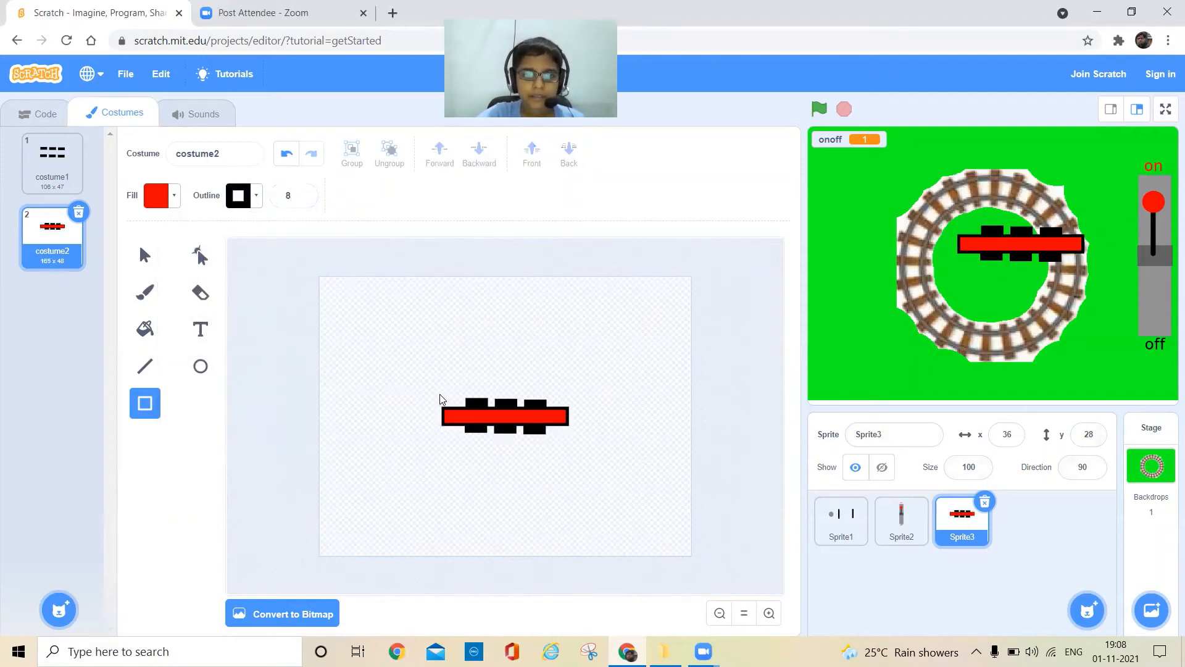
Step: Draw an upright red rectangle with black outline at each end of the bar in costume2, spanning the wheels' height
mouse_move(440, 394)
mouse_down()
mouse_move(455, 437)
mouse_move(449, 398)
mouse_up()
drag(552, 396, 572, 435)
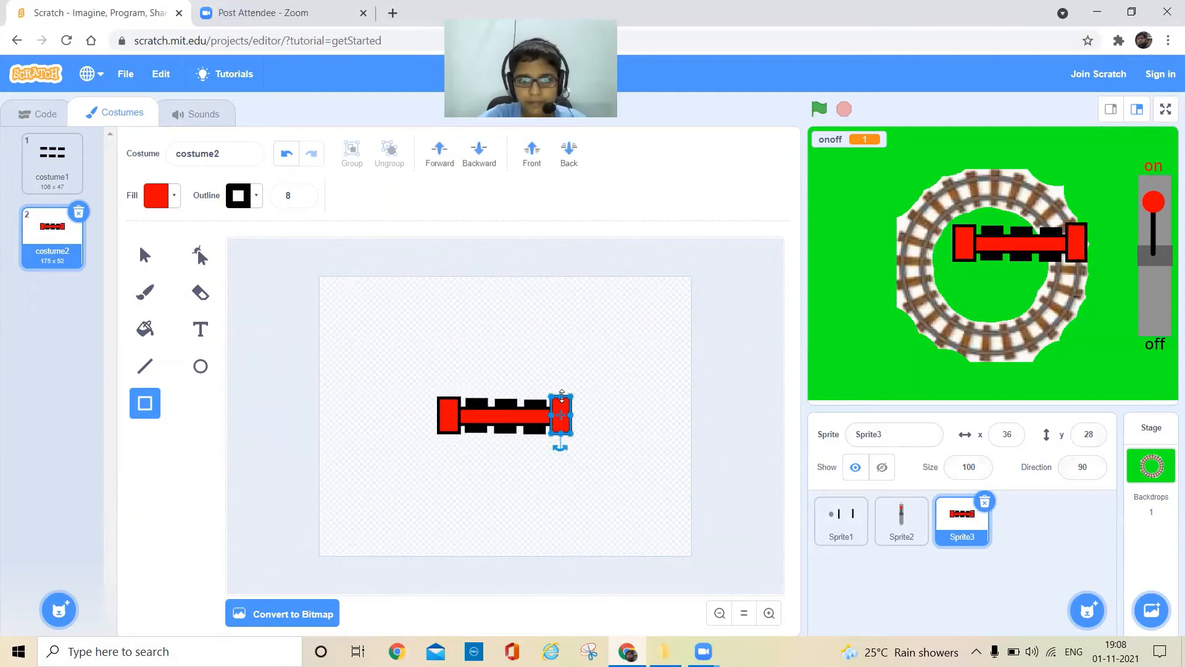
click(624, 403)
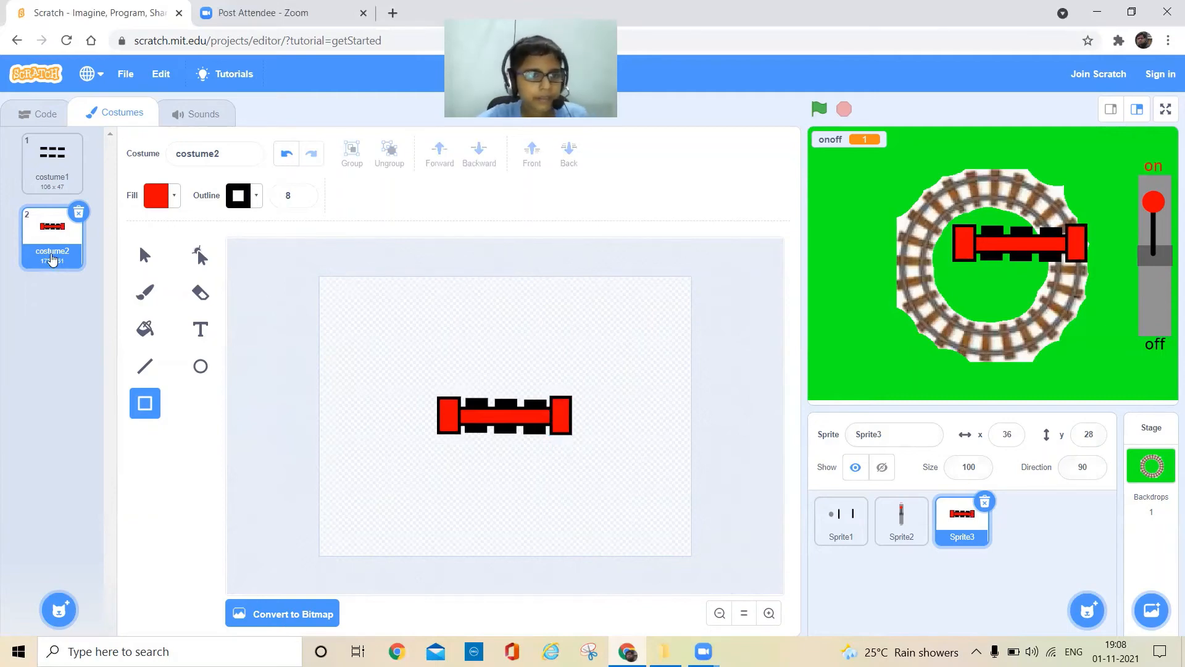
Step: Duplicate Sprite3's costume2 and delete everything in the copy except the left red end block
right_click(52, 259)
click(64, 270)
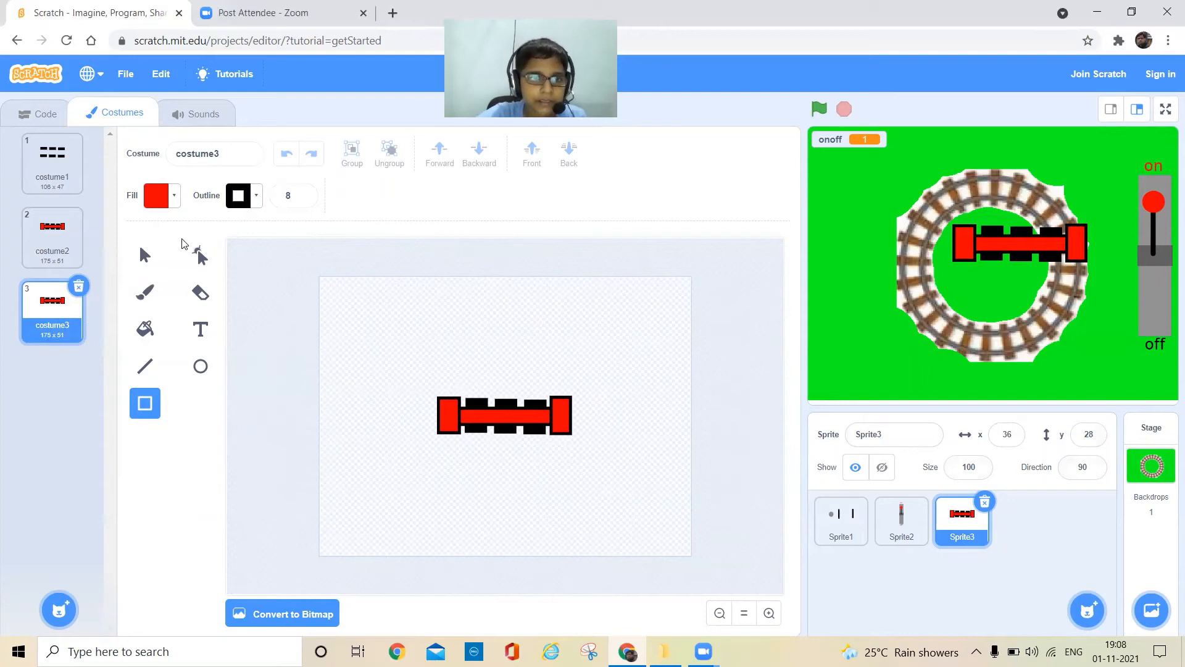
click(145, 256)
drag(470, 366, 627, 485)
key(Delete)
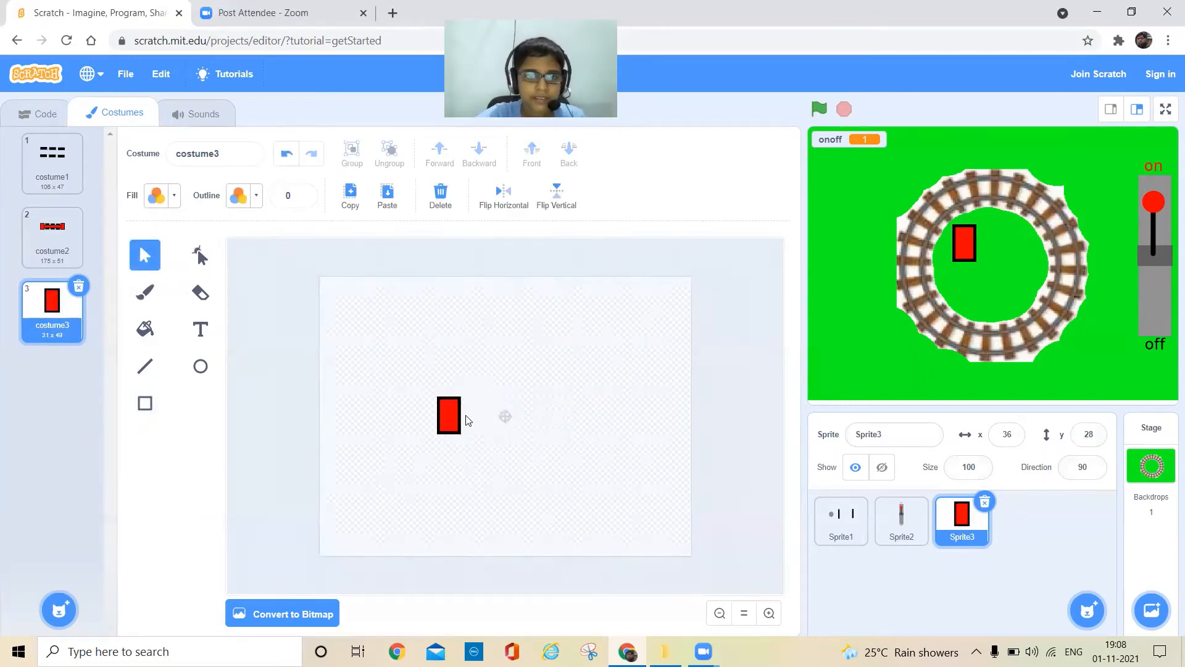
Step: Widen the remaining red block in costume3 to about 162 by 49 and centre it on the canvas
click(449, 416)
drag(463, 414, 524, 422)
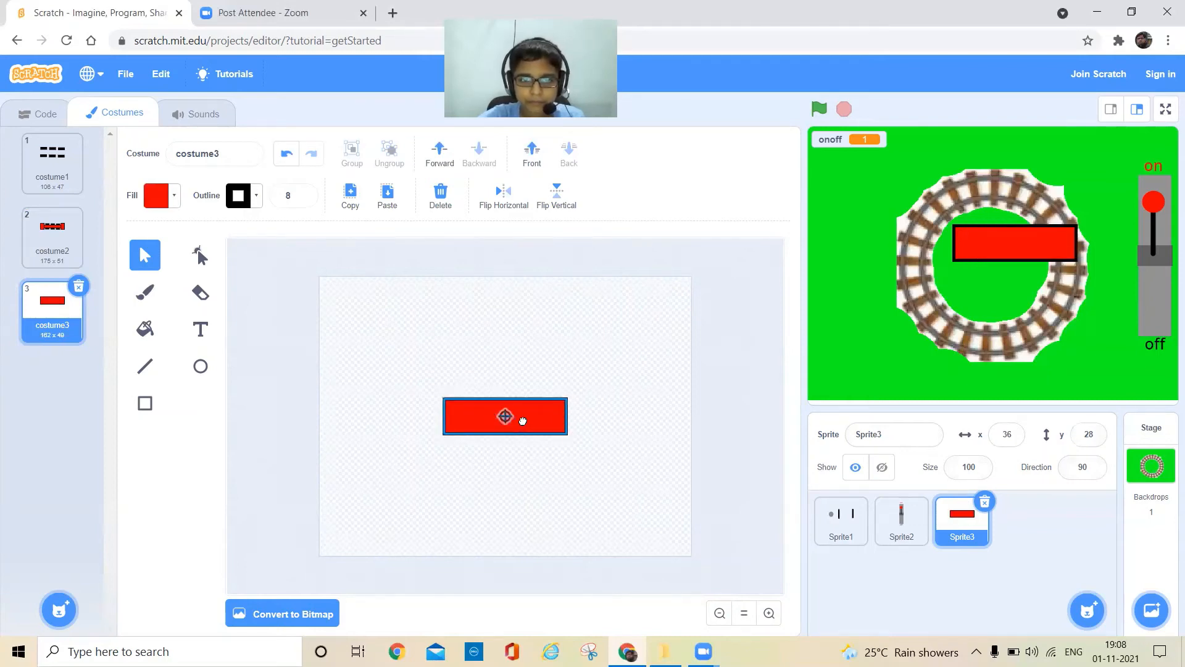
click(43, 256)
click(54, 301)
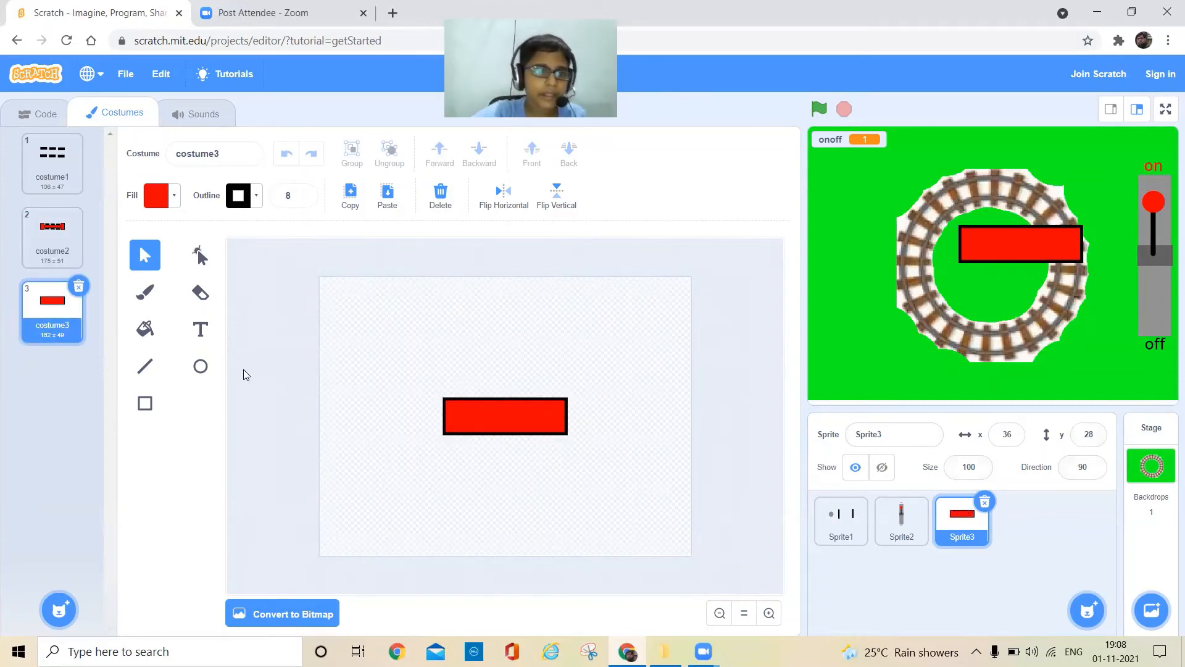
Step: Draw three short yellow lines of width 8 along both the upper and lower edges of the red block in costume3
click(146, 369)
click(261, 203)
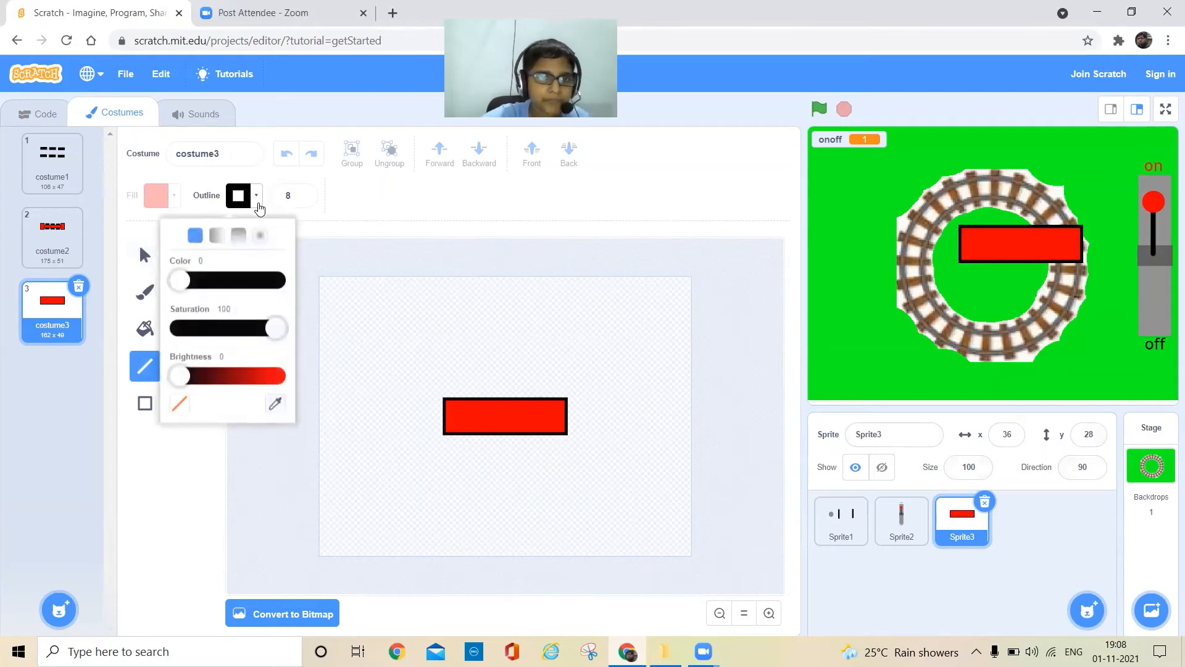
drag(188, 374, 279, 374)
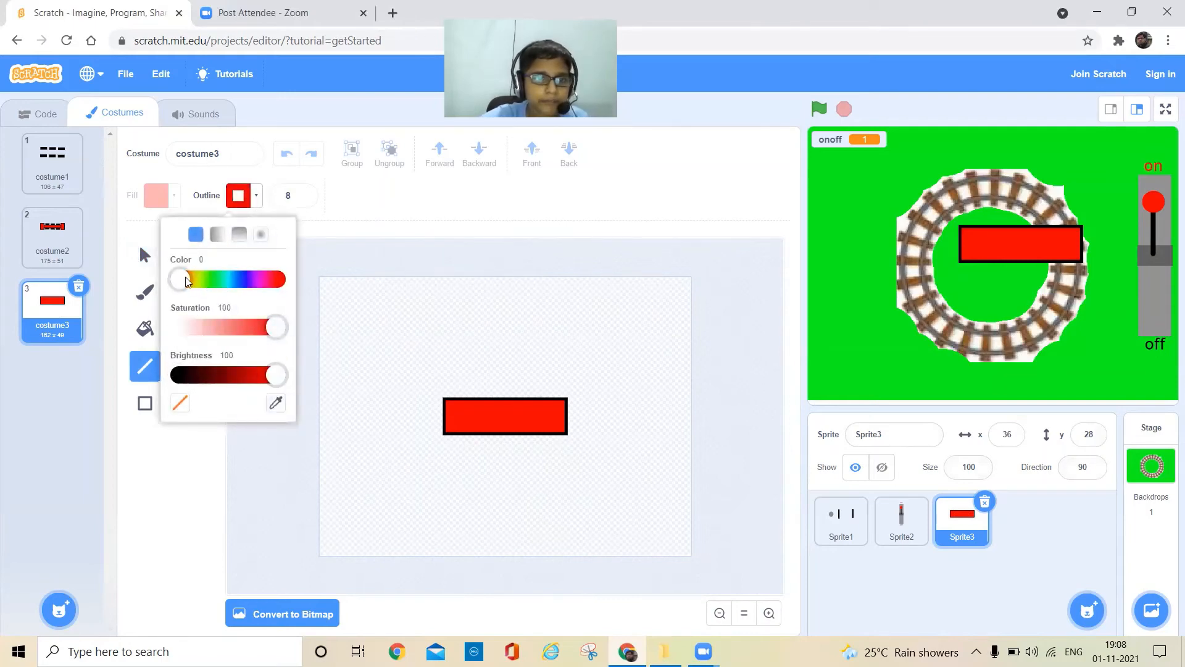
drag(180, 279, 202, 281)
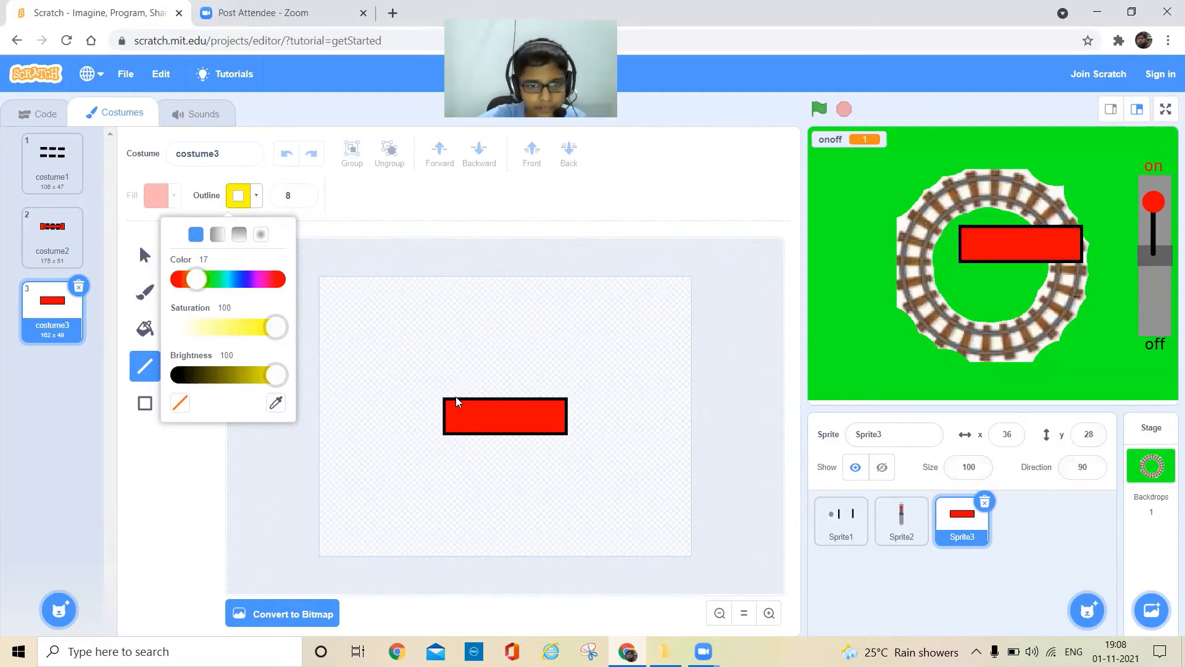
drag(456, 398, 476, 398)
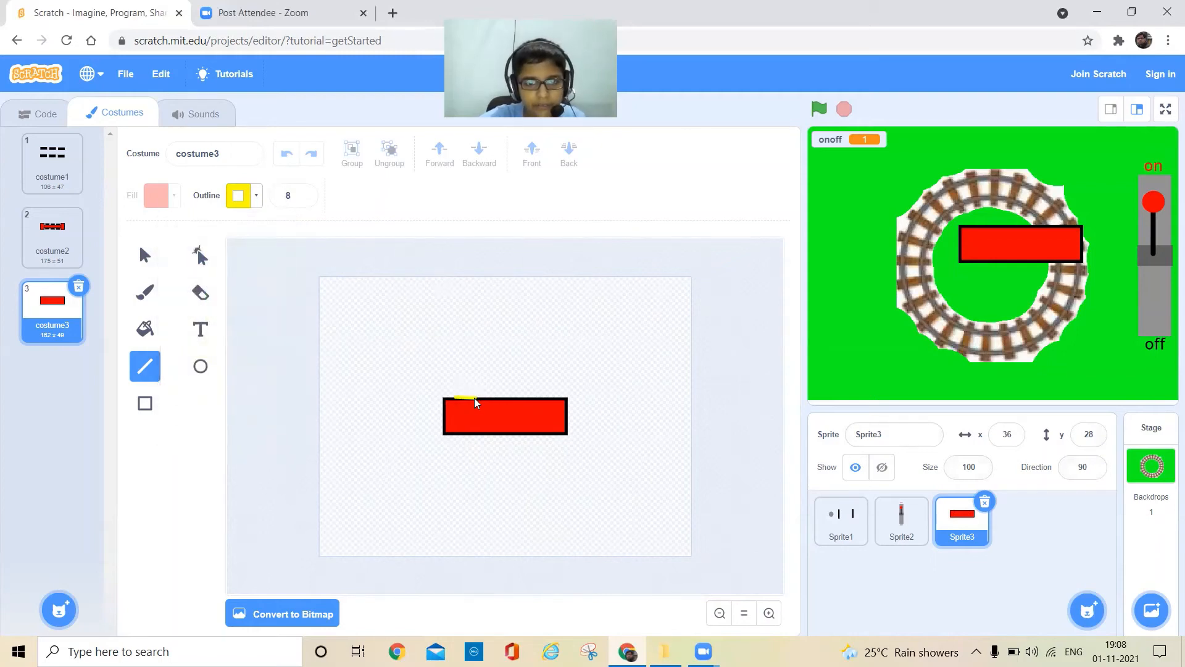
drag(476, 401, 478, 402)
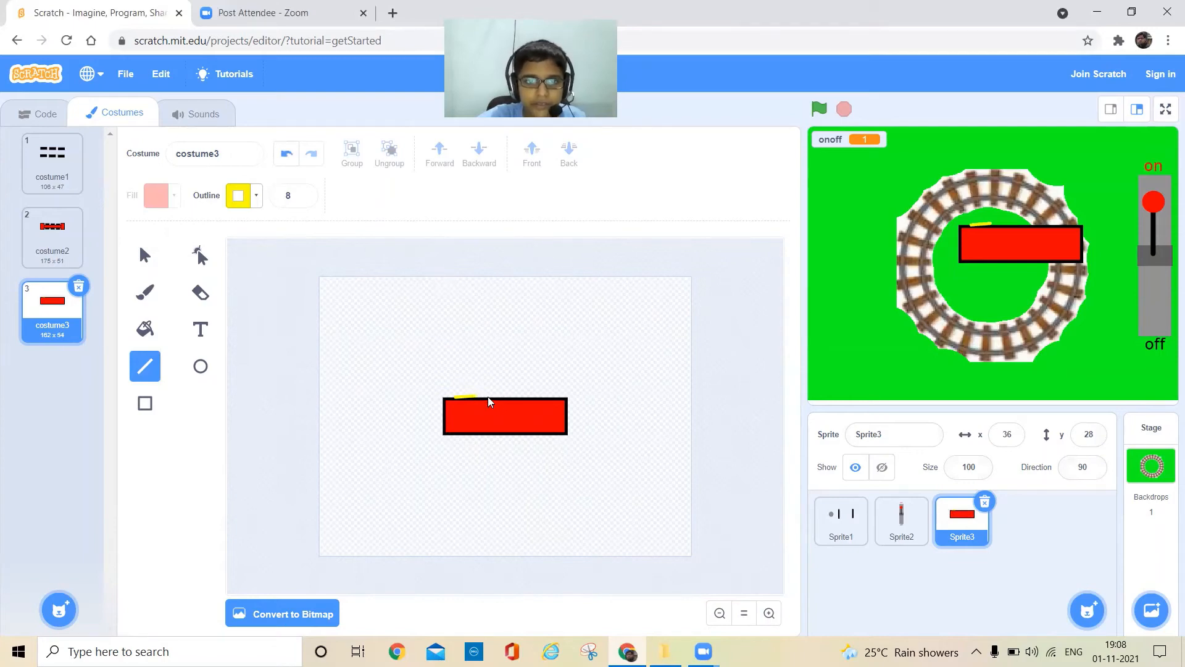
drag(504, 400, 511, 400)
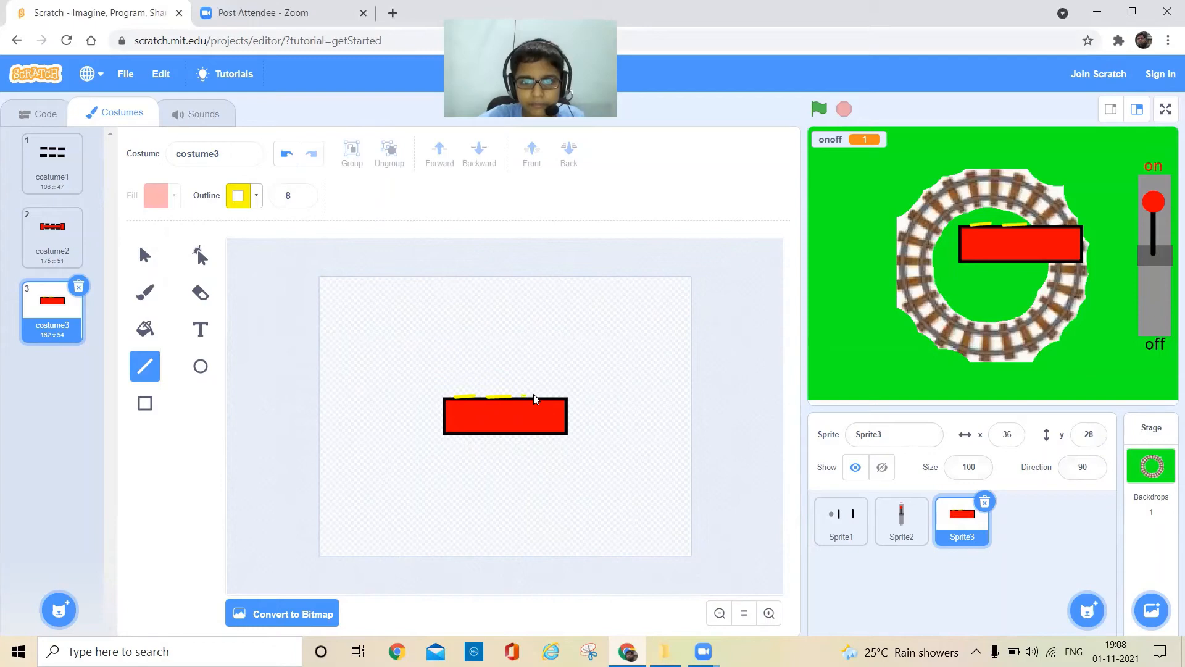
drag(535, 398, 548, 397)
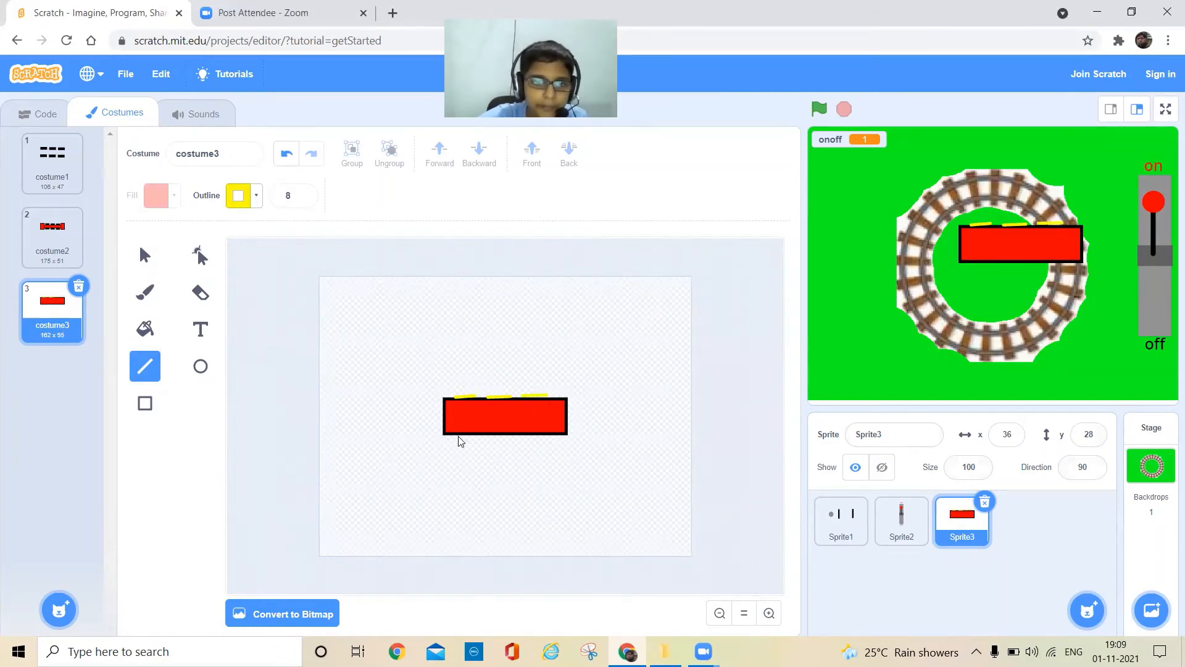
drag(458, 437, 547, 438)
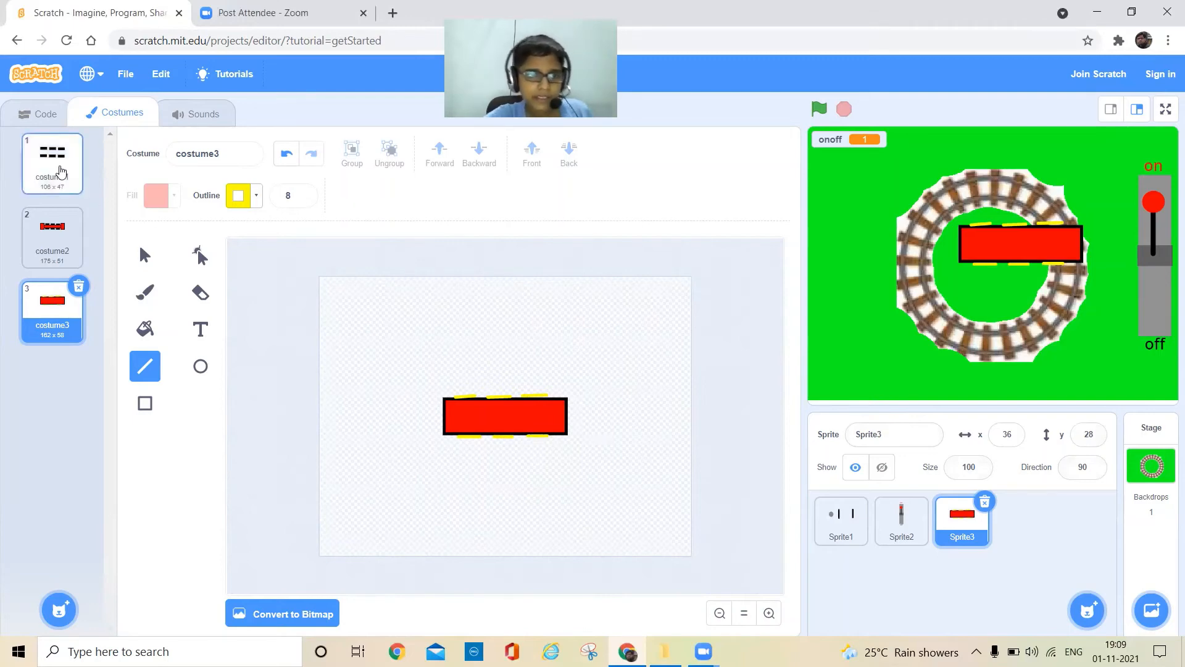
Step: Start Sprite3's script with a green-flag event, a switch to costume1 and an empty repeat 5 loop
click(39, 114)
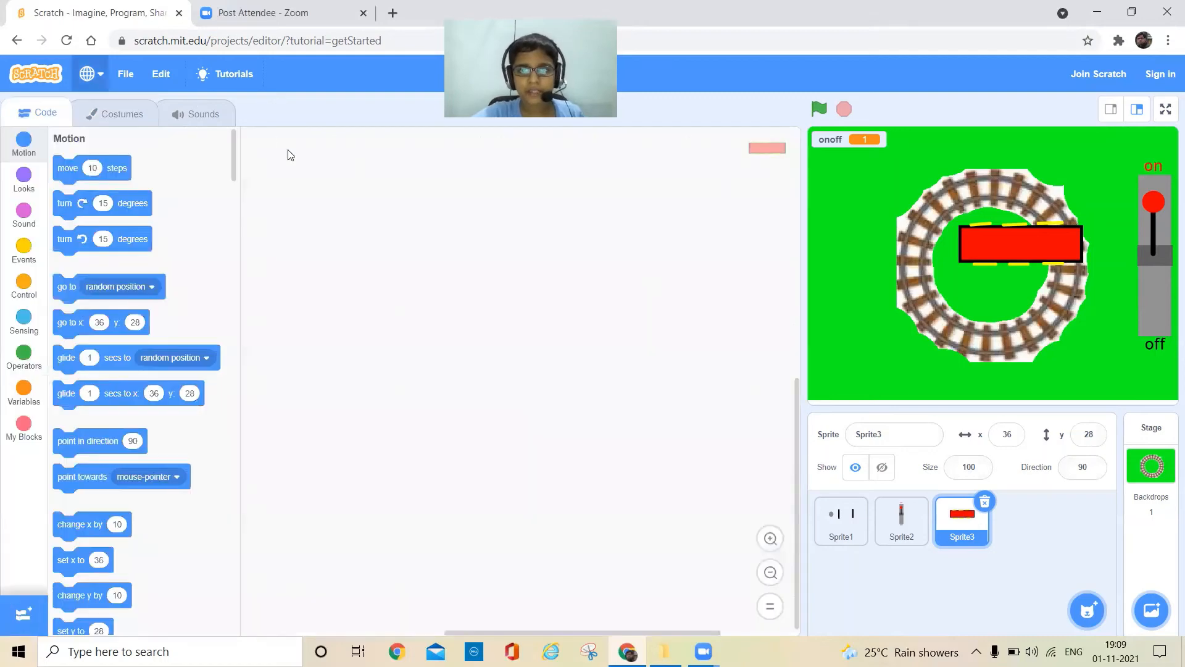
click(16, 253)
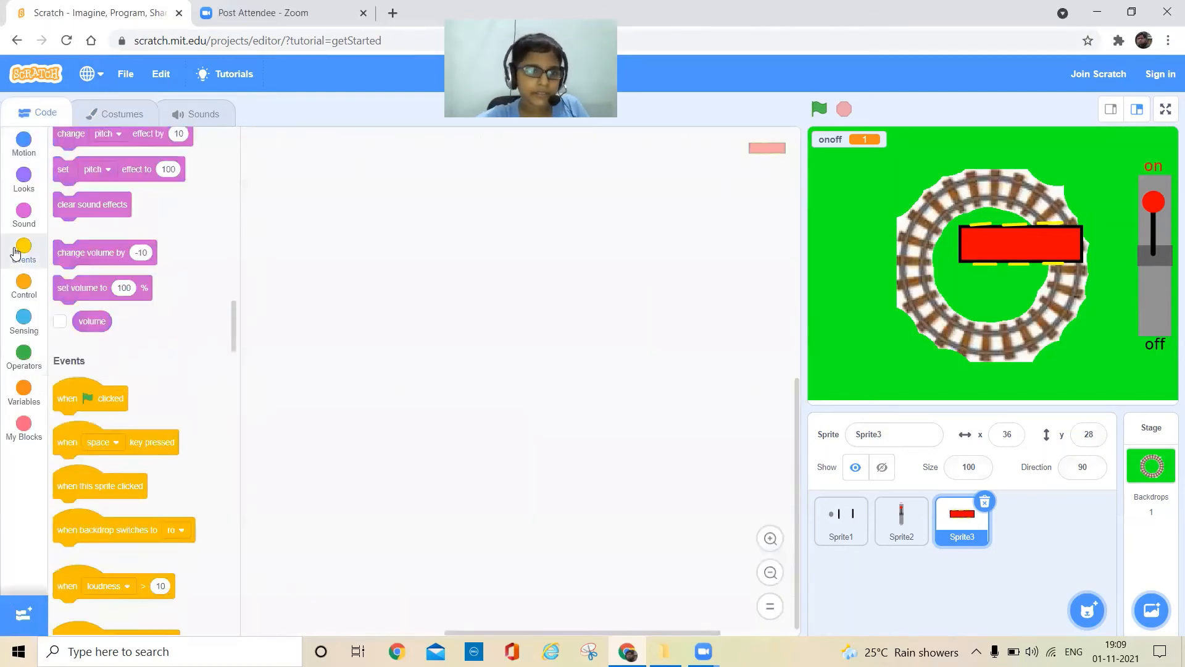
drag(100, 170, 410, 224)
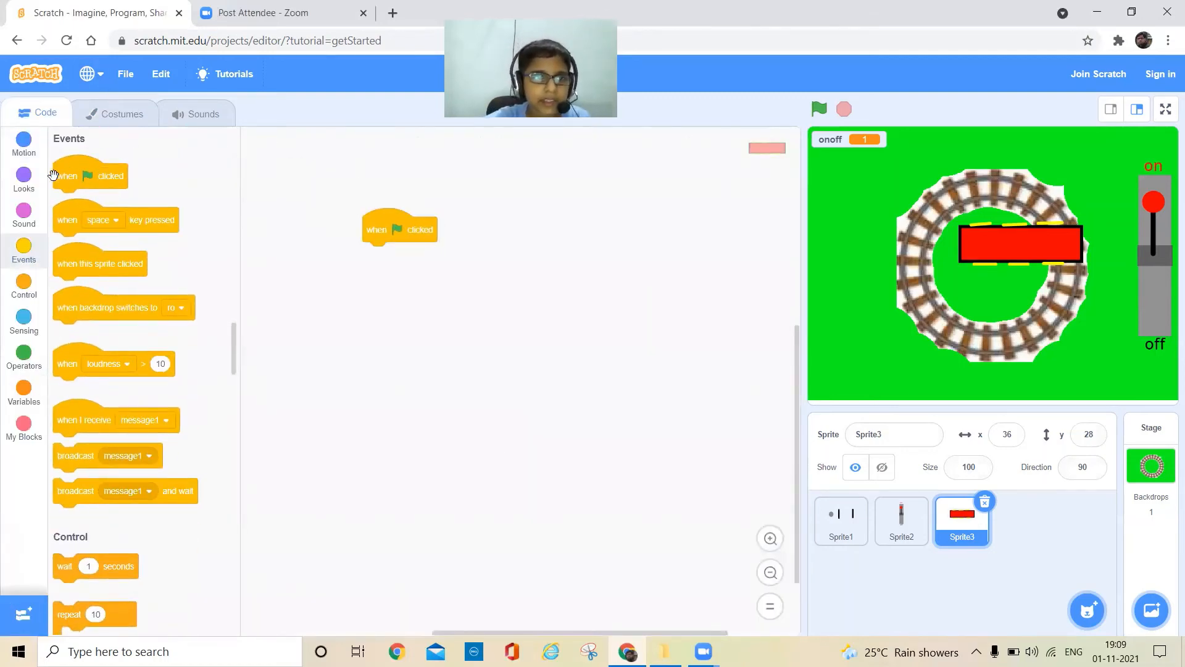
click(24, 179)
drag(115, 322, 471, 258)
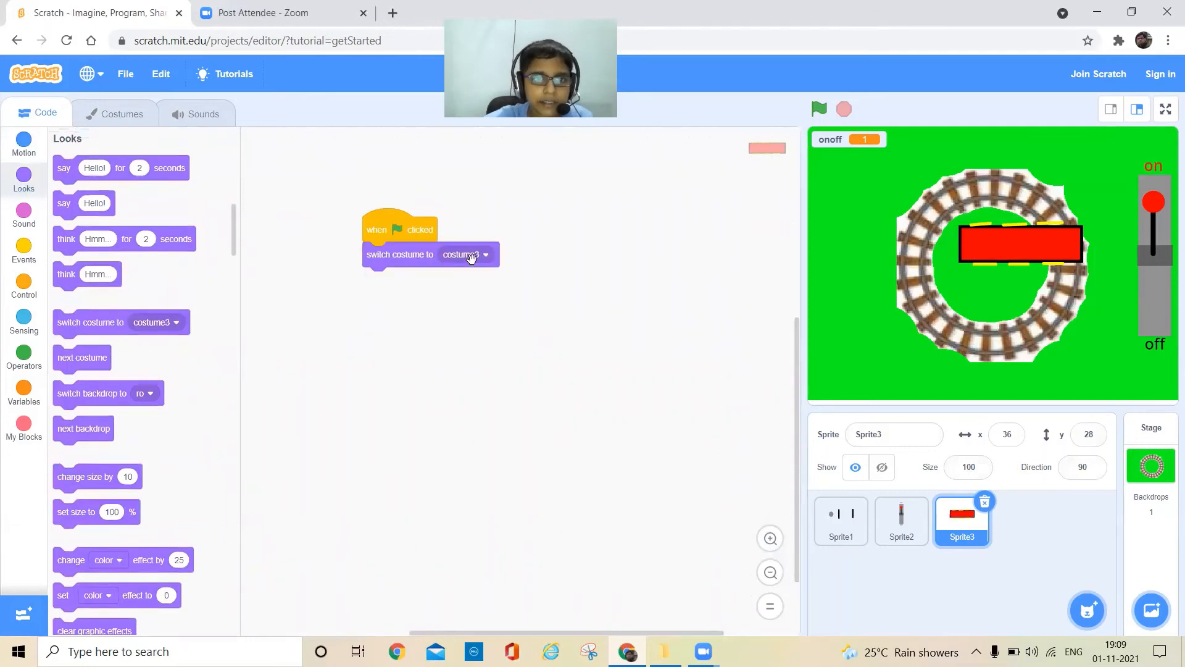
click(471, 256)
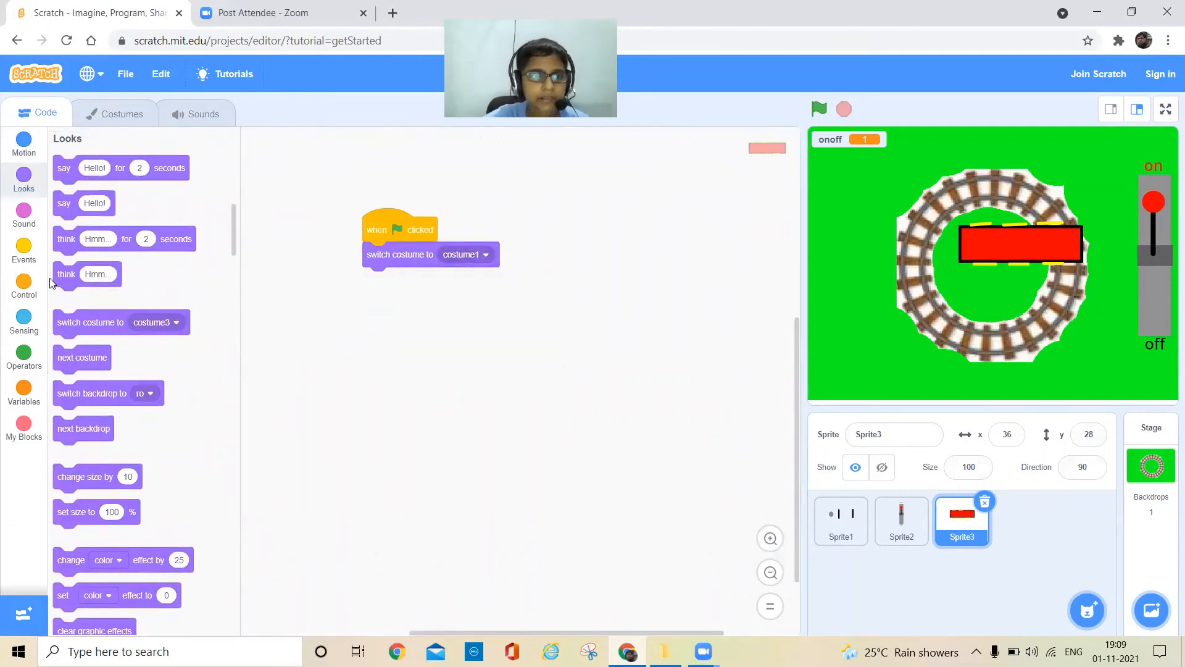
click(28, 284)
drag(123, 281, 203, 303)
drag(62, 216, 369, 275)
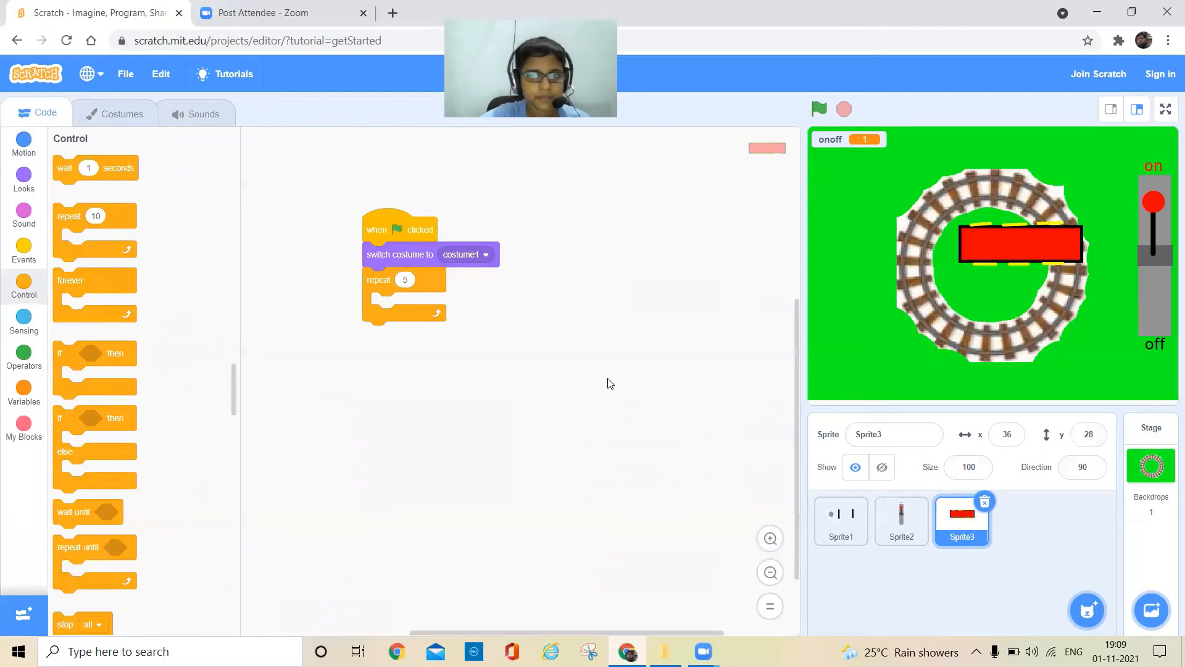
Step: Check Sprite1's size and set Sprite3's size to 50
click(840, 530)
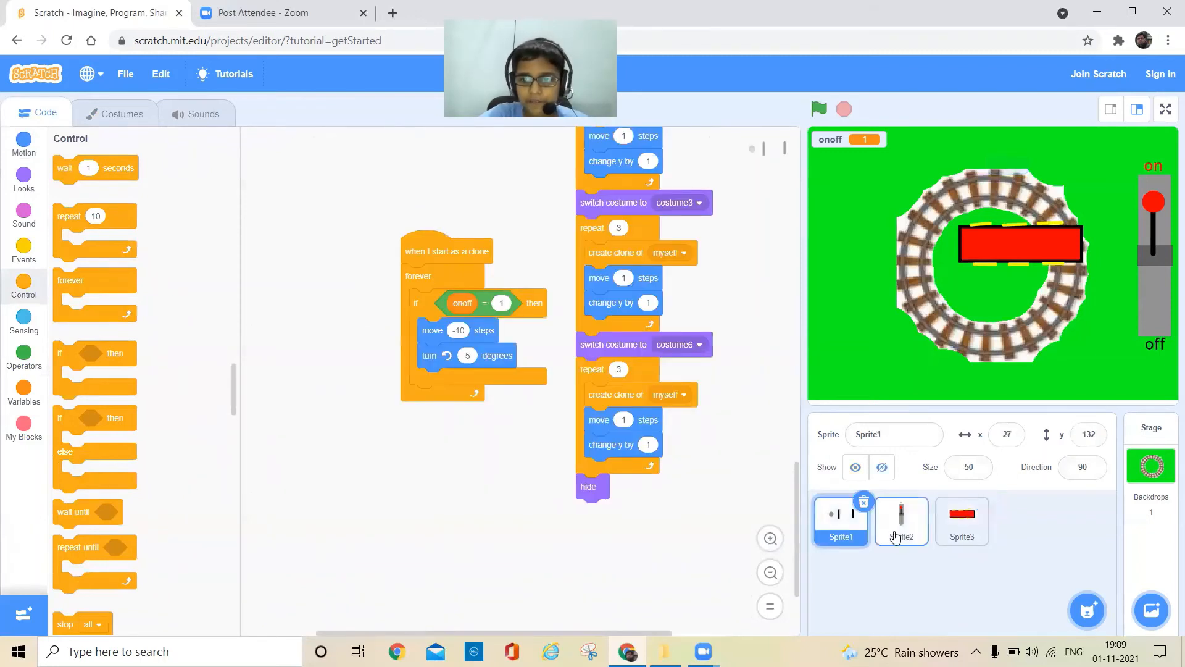
click(962, 517)
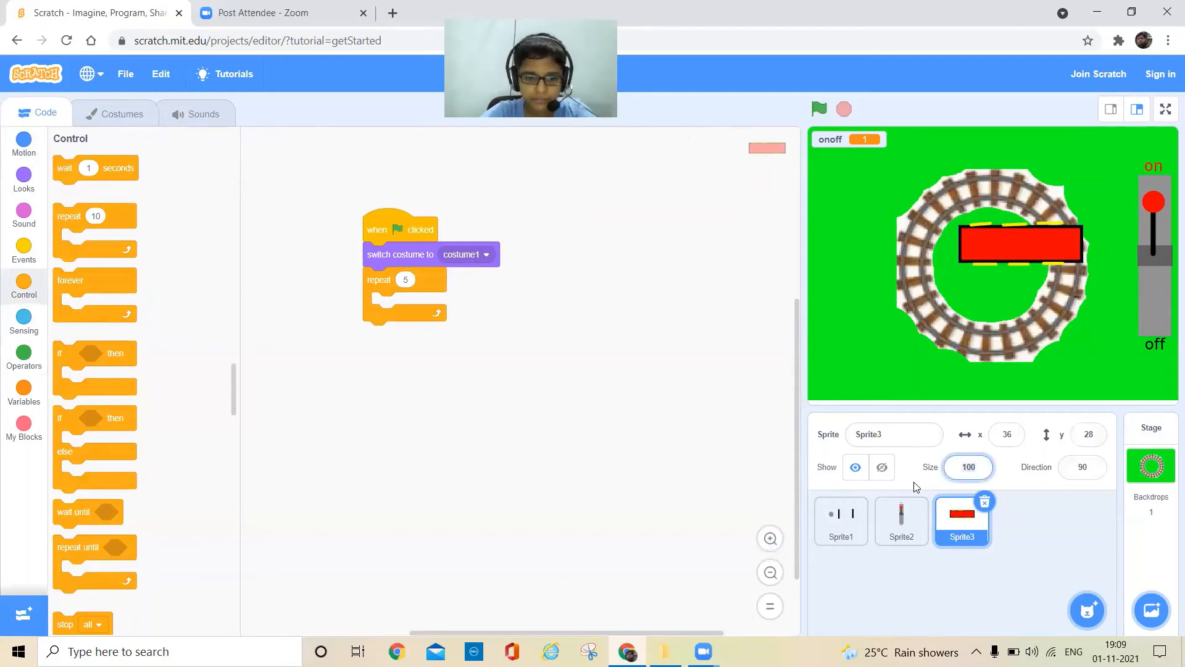
click(1036, 533)
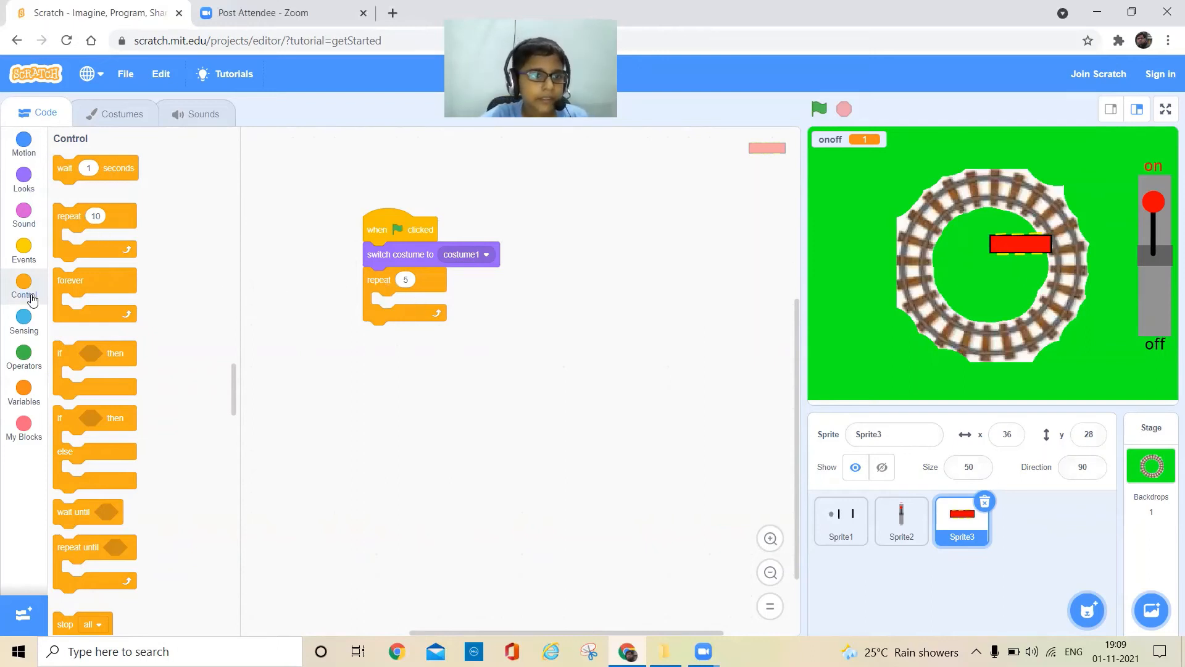
Step: Fill the repeat loop with create clone of myself, move 1 steps and change y by 1, and run the script
scroll(84, 329, down, 6)
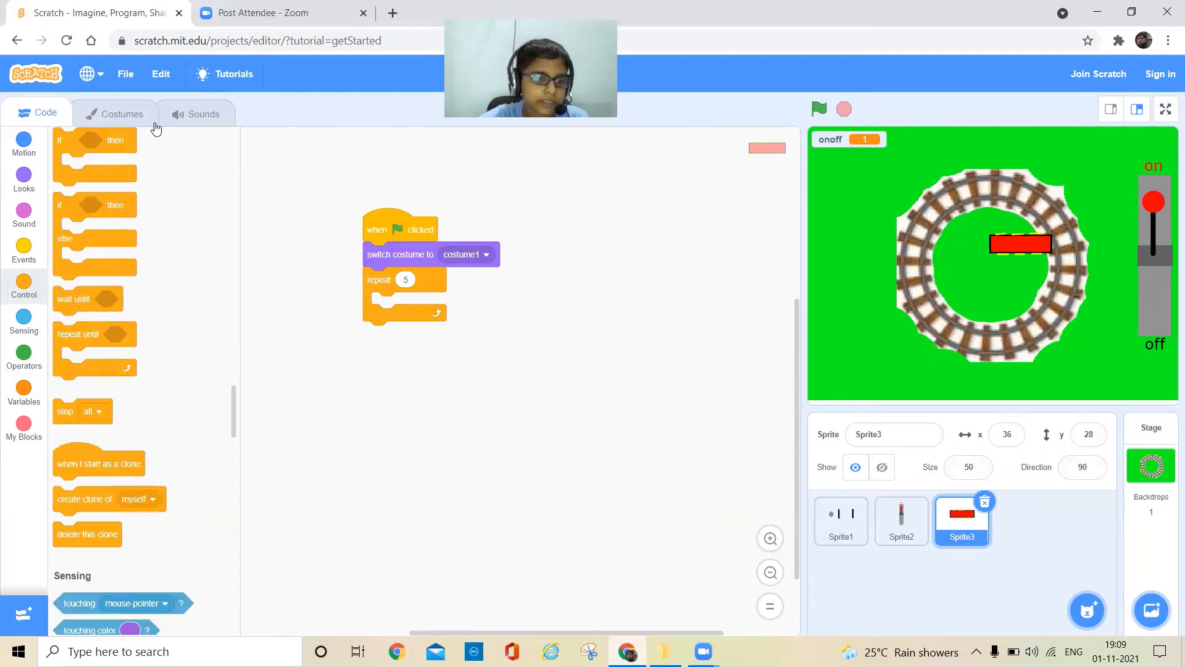
mouse_move(85, 329)
mouse_down()
mouse_move(355, 337)
mouse_move(414, 308)
mouse_up()
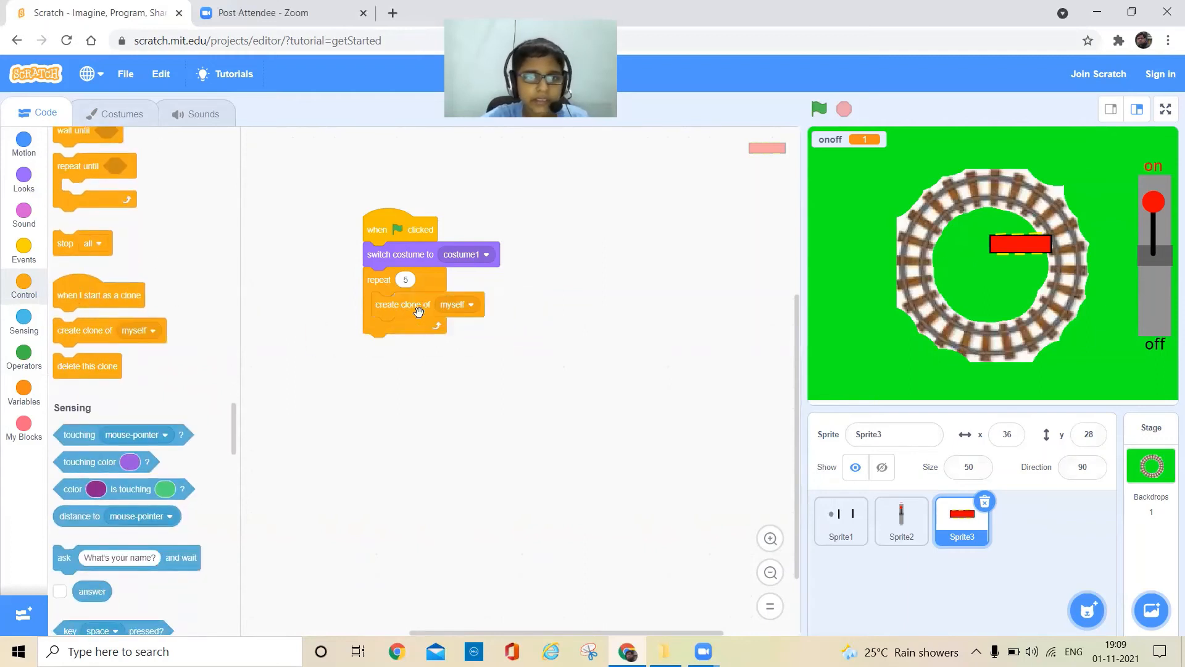
drag(400, 222, 478, 229)
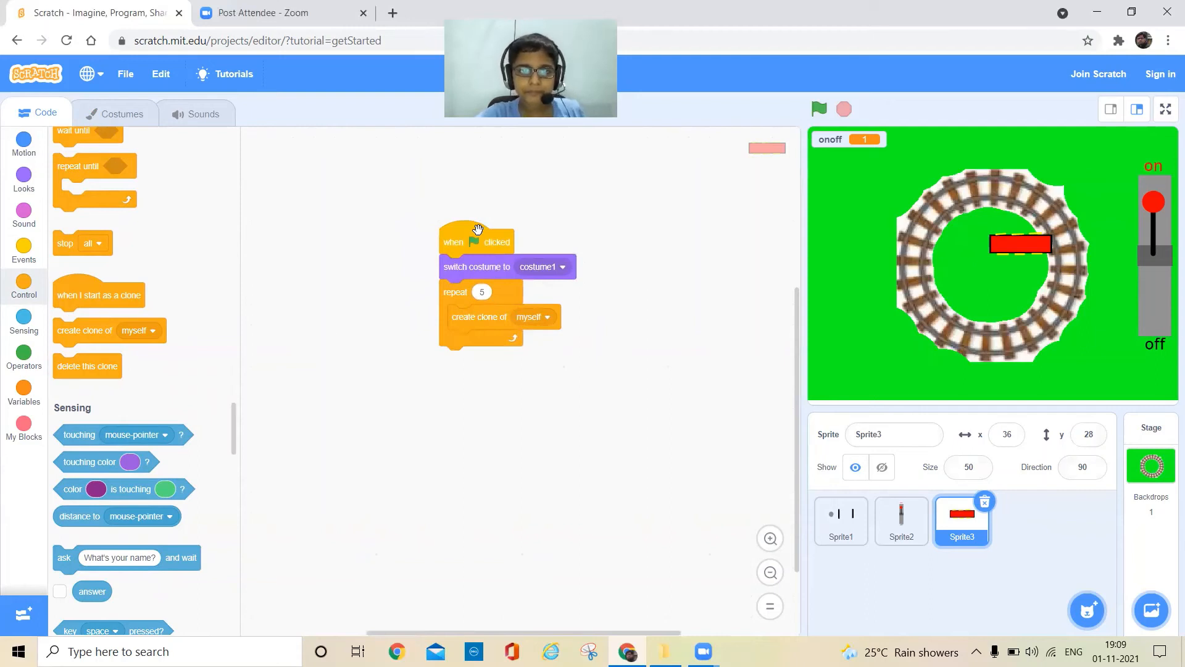
click(25, 144)
mouse_move(64, 166)
mouse_down()
mouse_move(503, 352)
mouse_move(460, 343)
mouse_up()
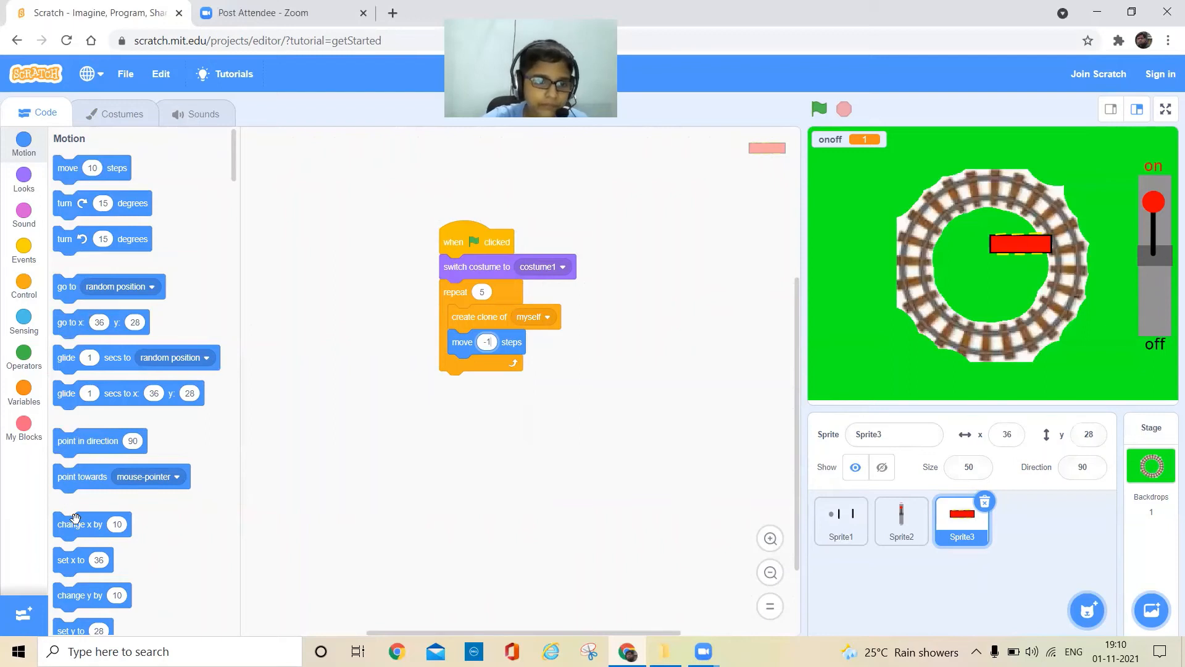
drag(89, 592, 493, 369)
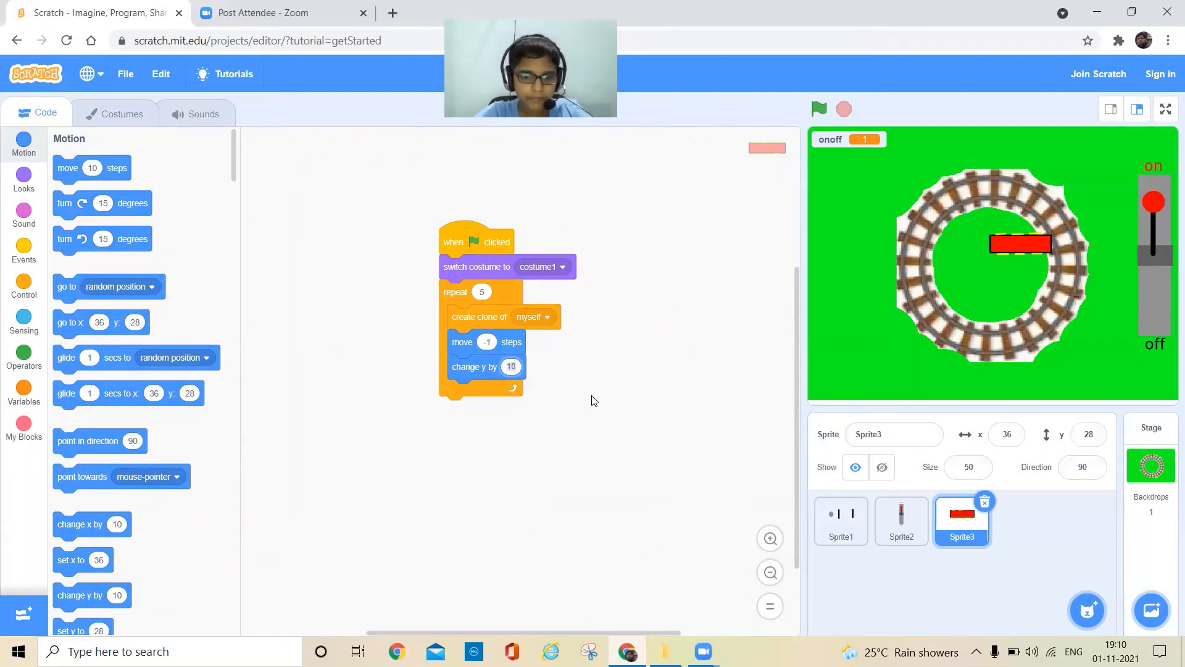
click(487, 342)
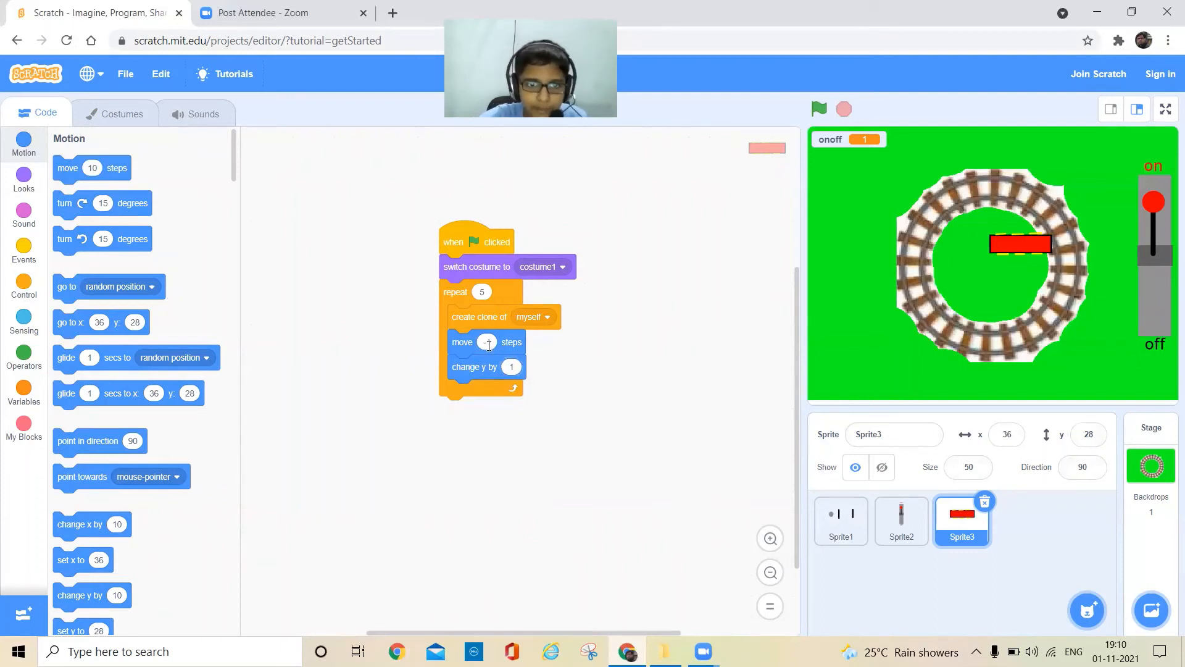
text(1)
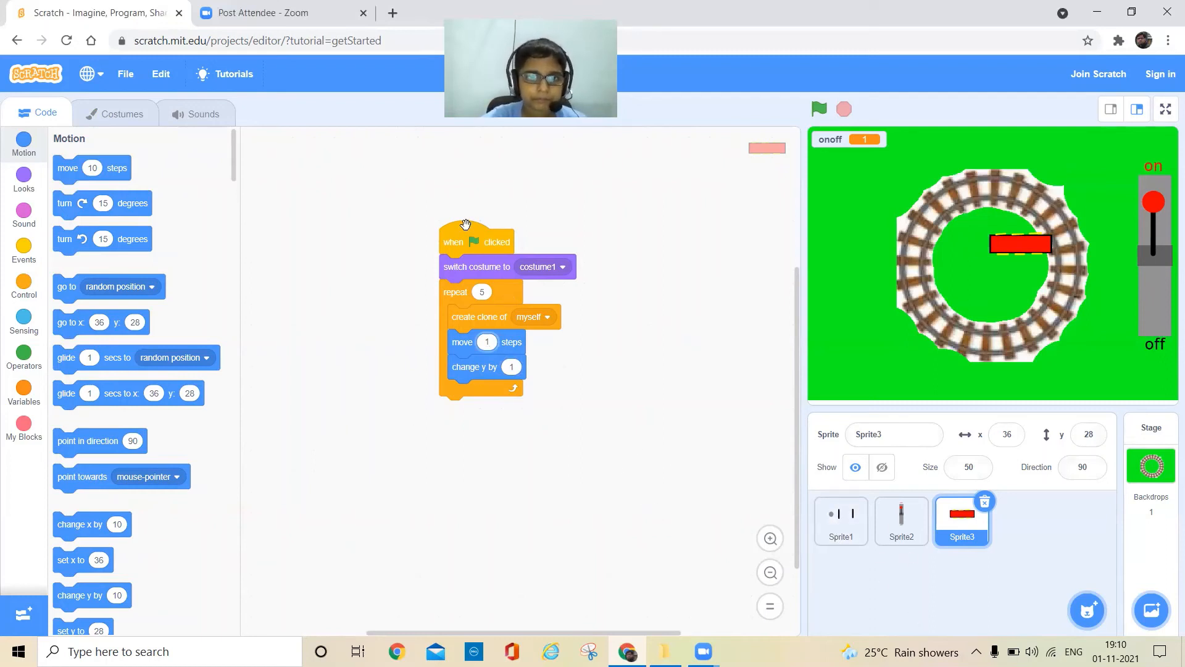
click(499, 250)
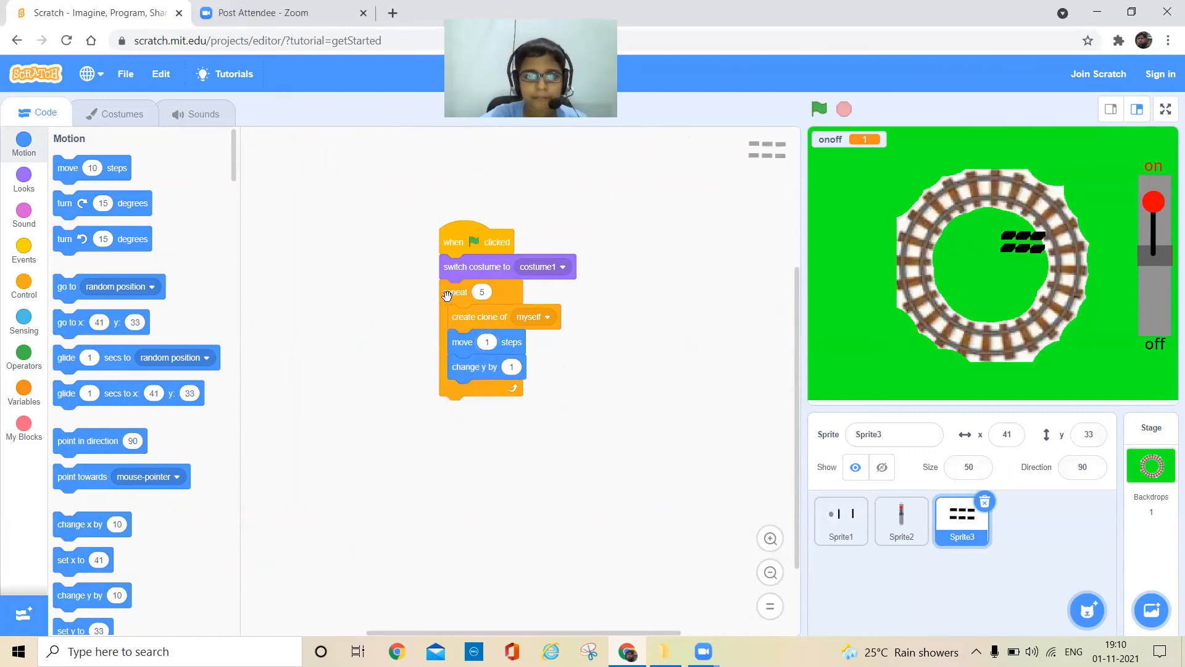
Step: Duplicate the costume switch with its repeat loop, attach the copy below, and set its costume to costume2
right_click(463, 271)
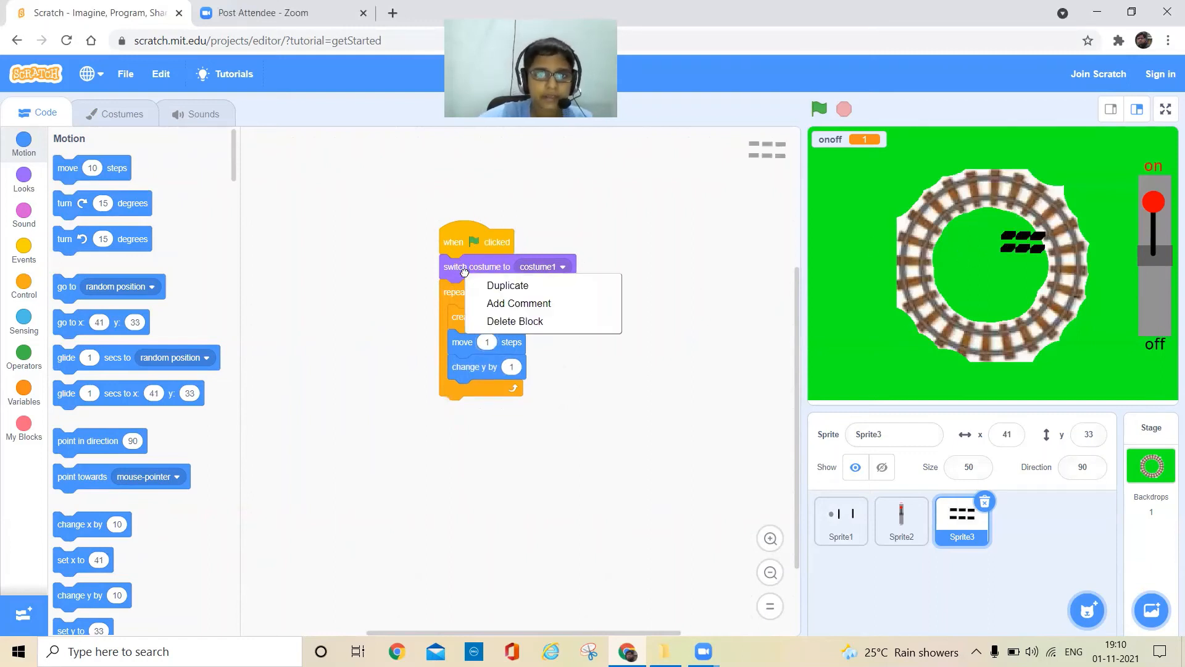
click(473, 284)
click(468, 424)
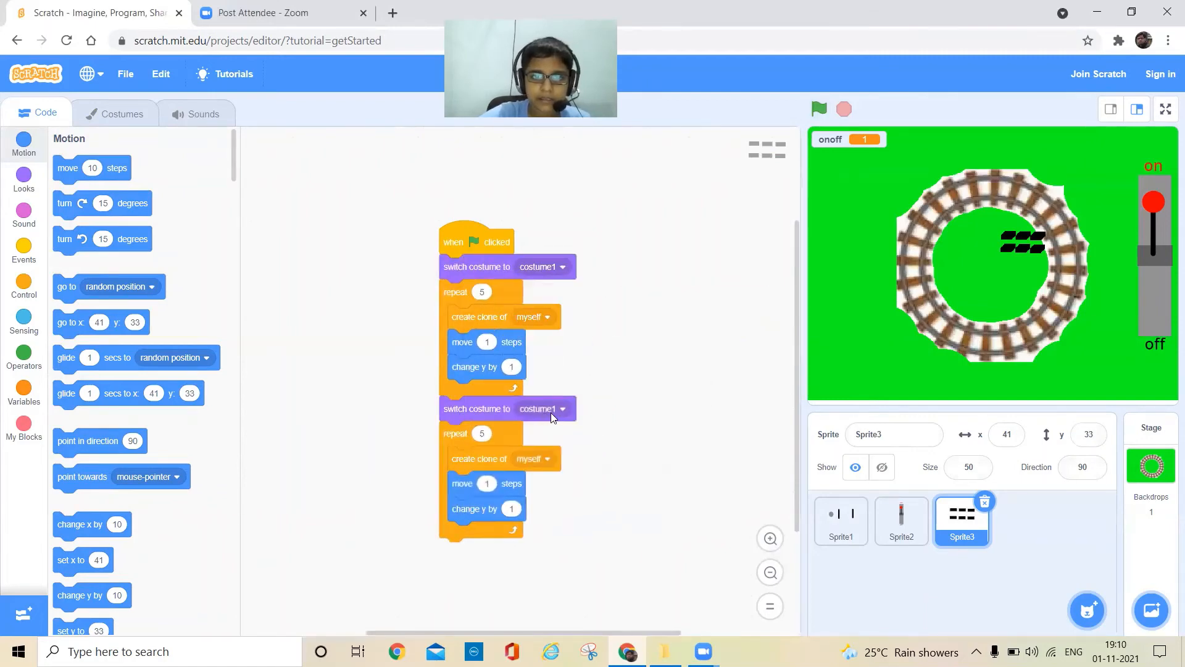
click(551, 411)
click(525, 474)
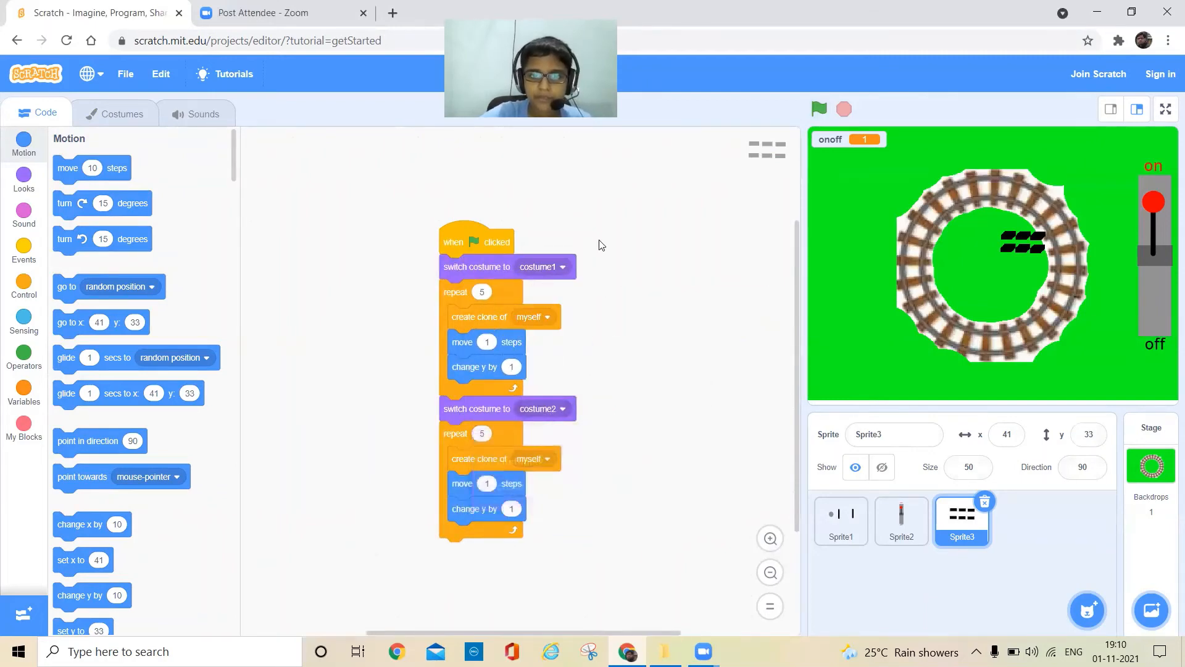
Step: Test Sprite3's script on its own, run the whole project twice, and stop it
click(465, 238)
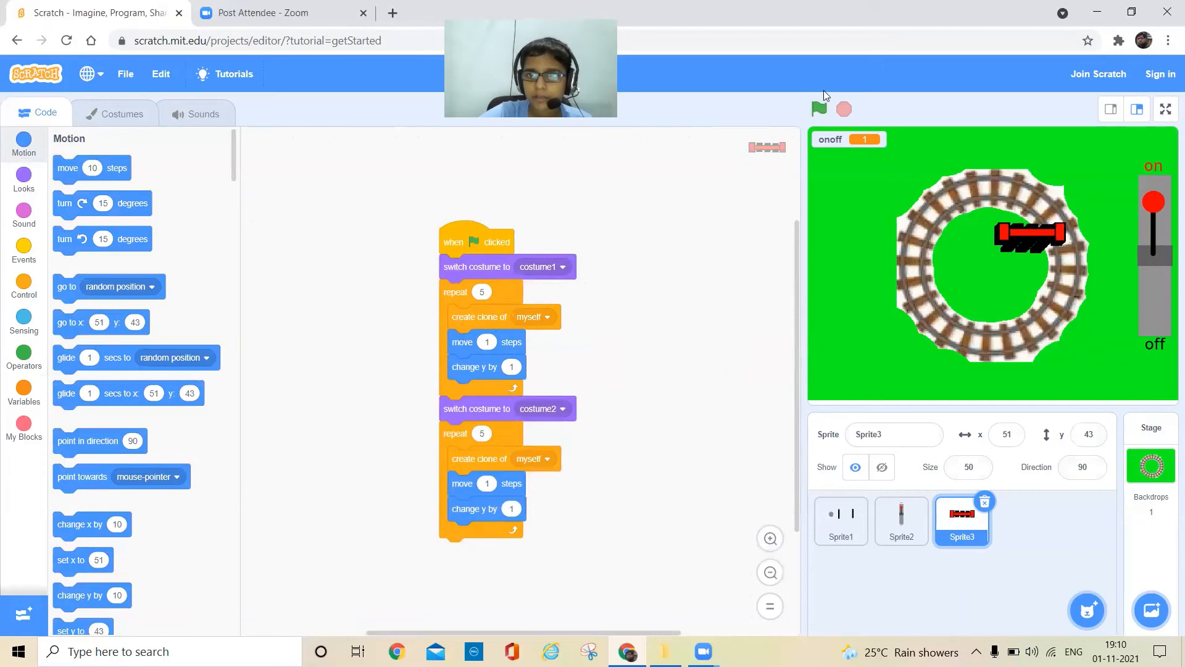
click(818, 110)
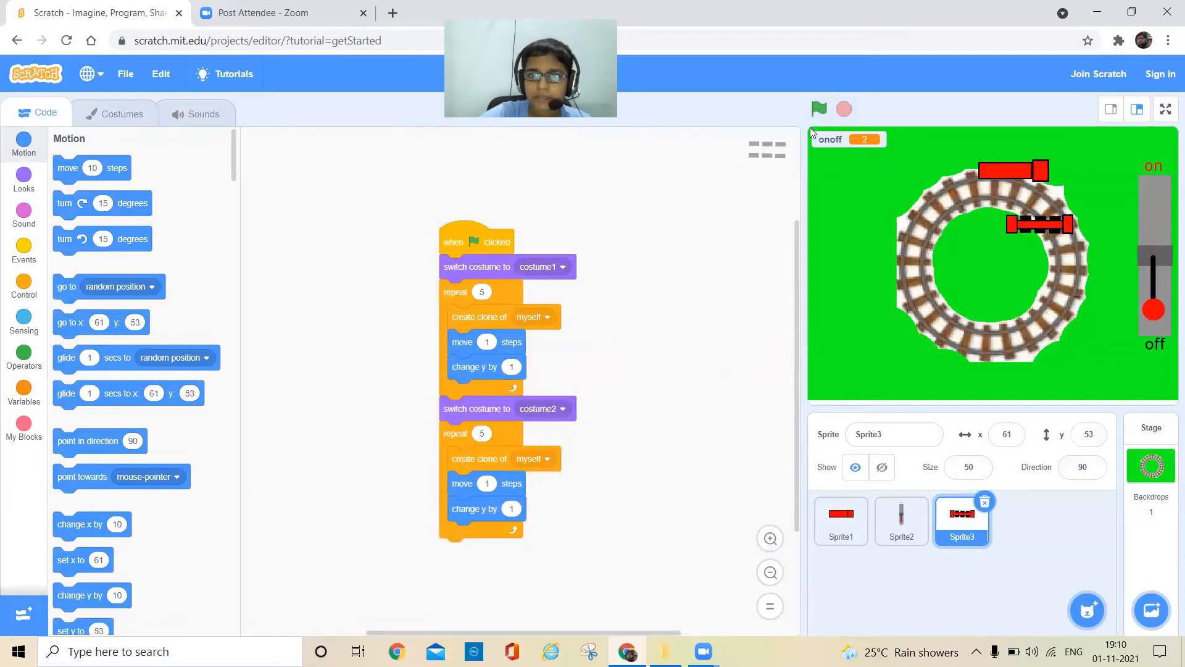
click(820, 112)
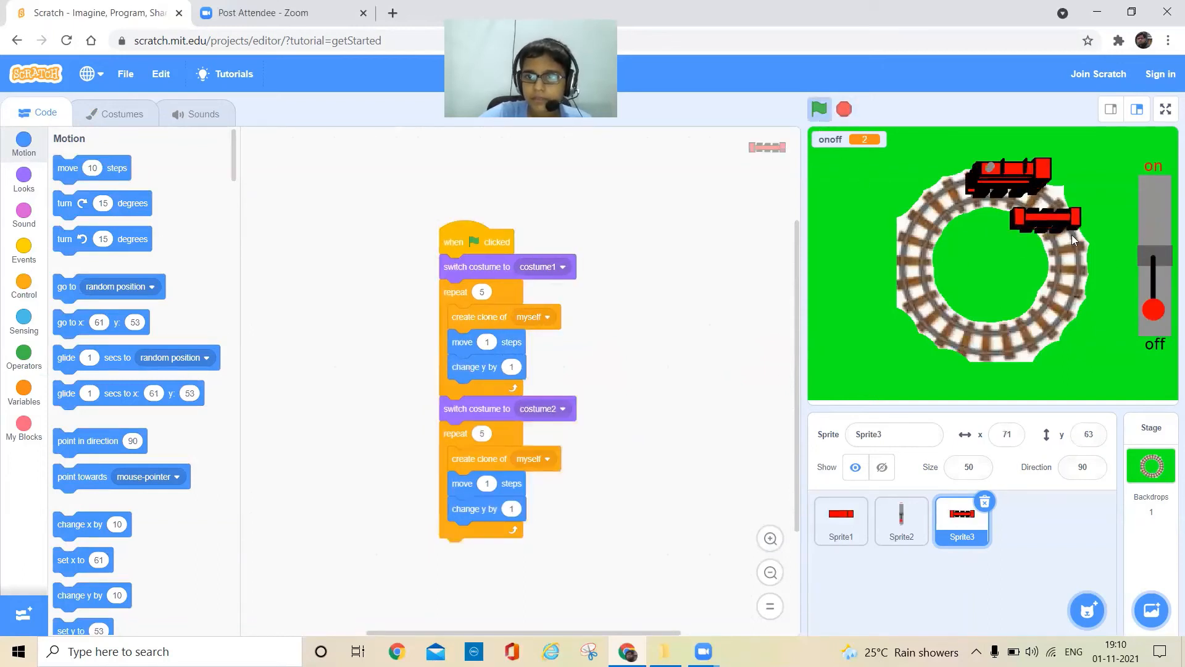
click(844, 110)
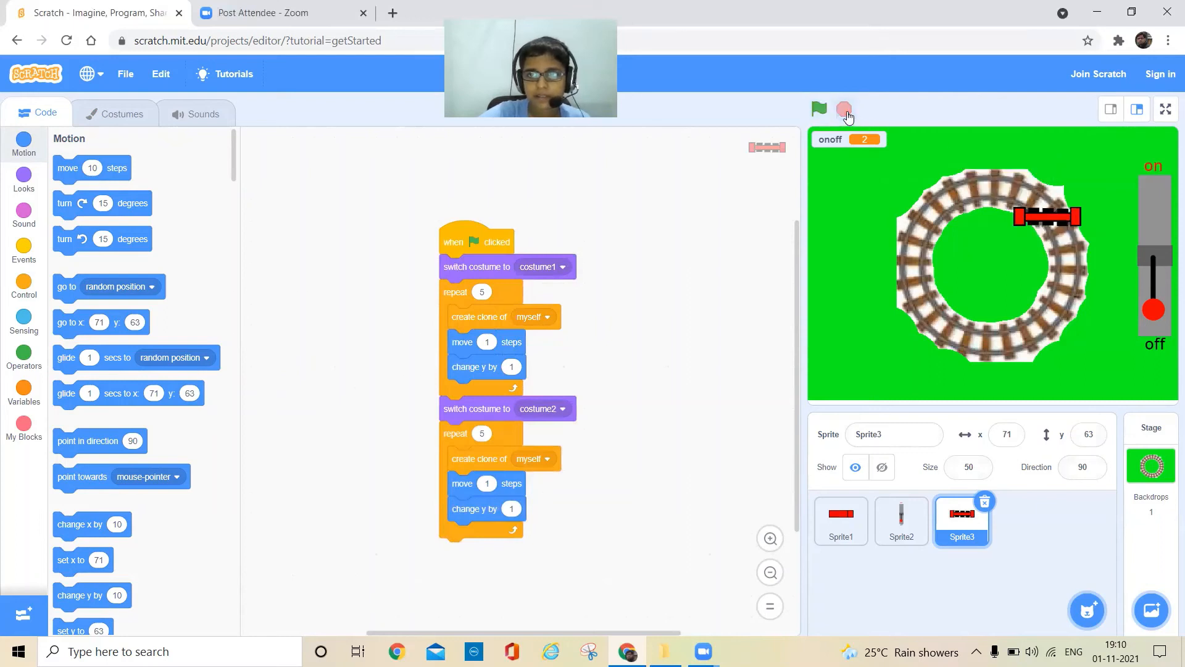
Step: Duplicate the costume2 switch with its loop, attach the copy at the script's end, and set it to costume3 with 10 repeats
right_click(457, 420)
click(488, 433)
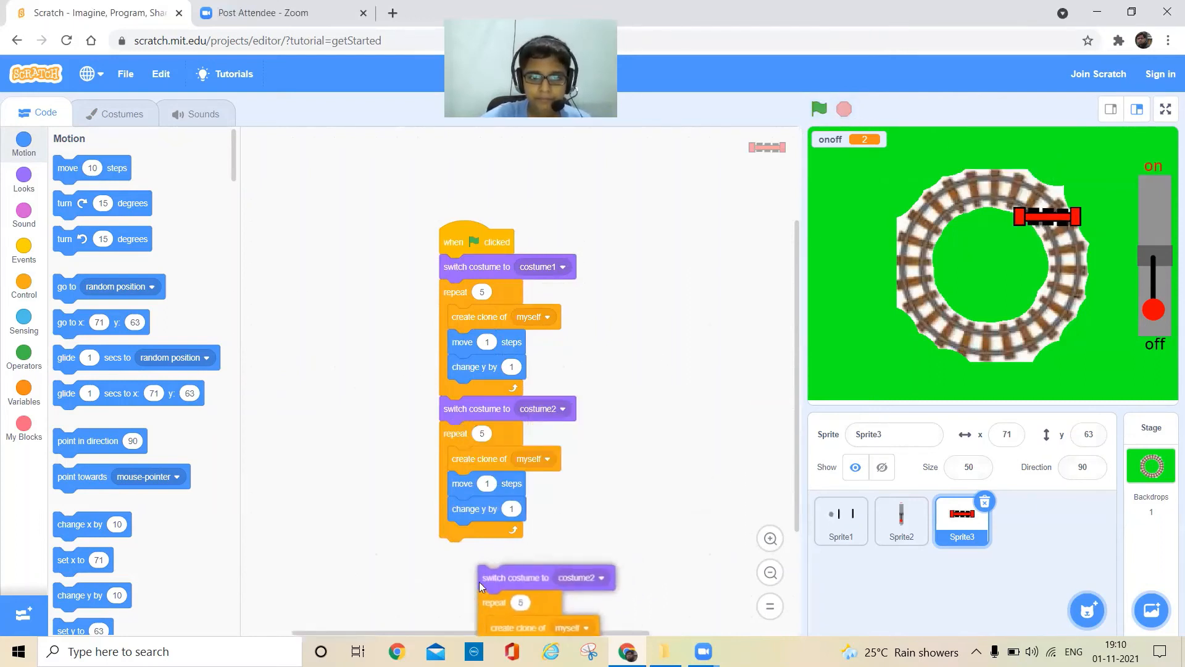
click(455, 563)
scroll(546, 449, down, 3)
click(546, 451)
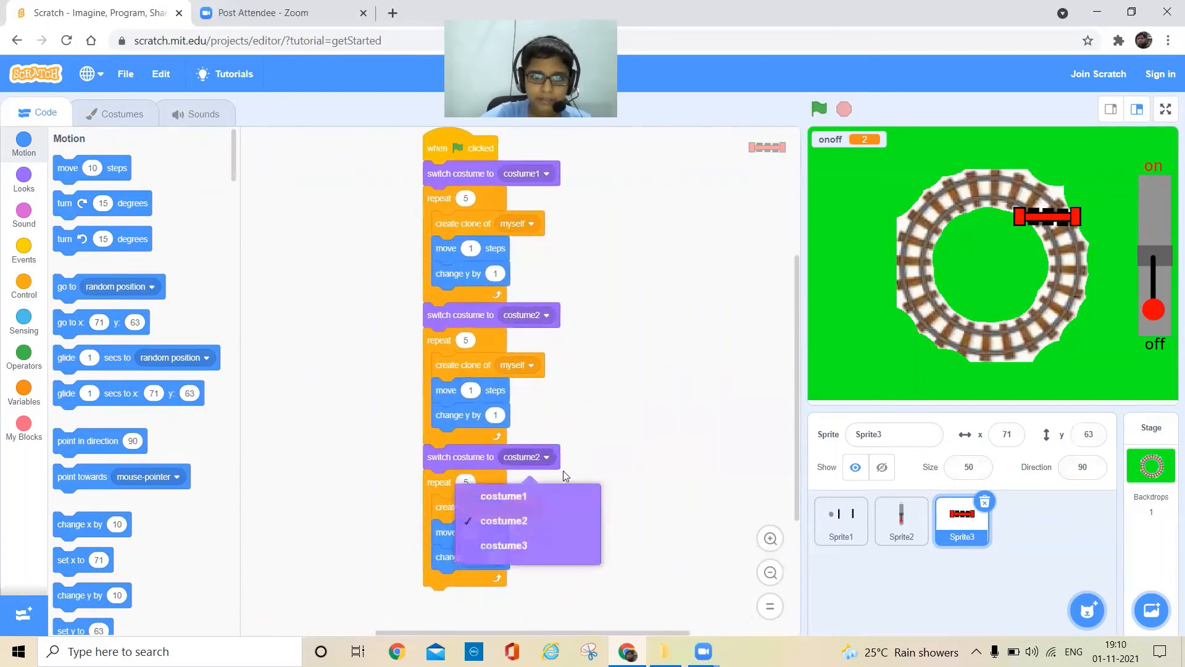
click(567, 539)
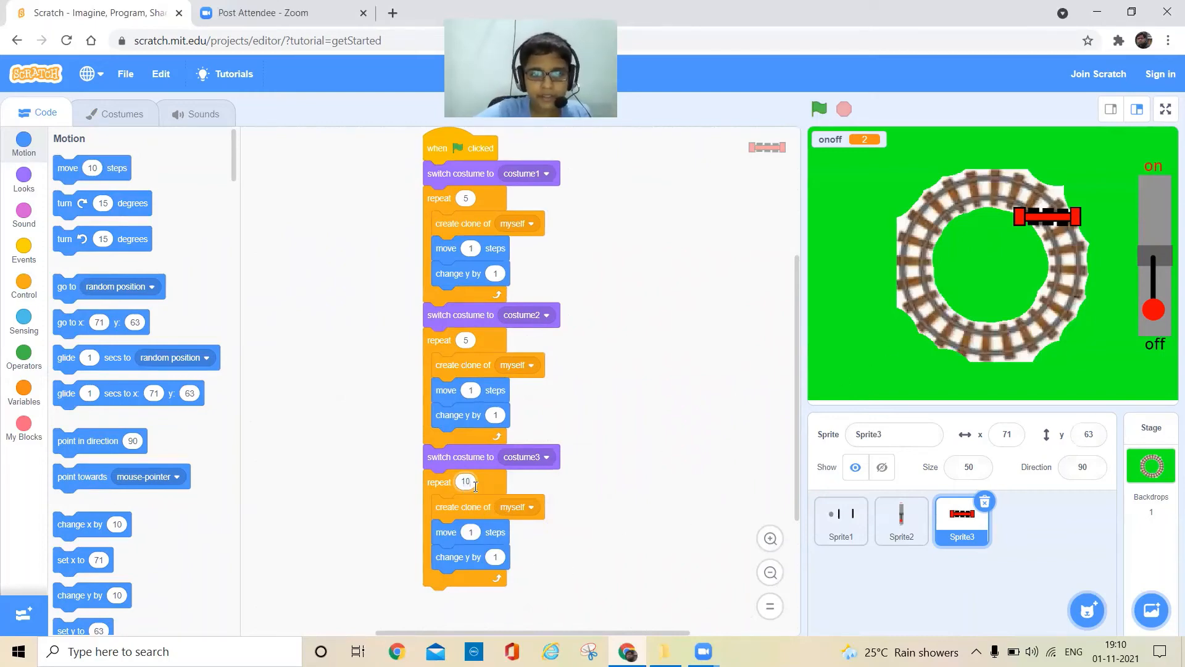
Step: Run the whole project to check the carriage's stacked clones, and stop it
click(830, 110)
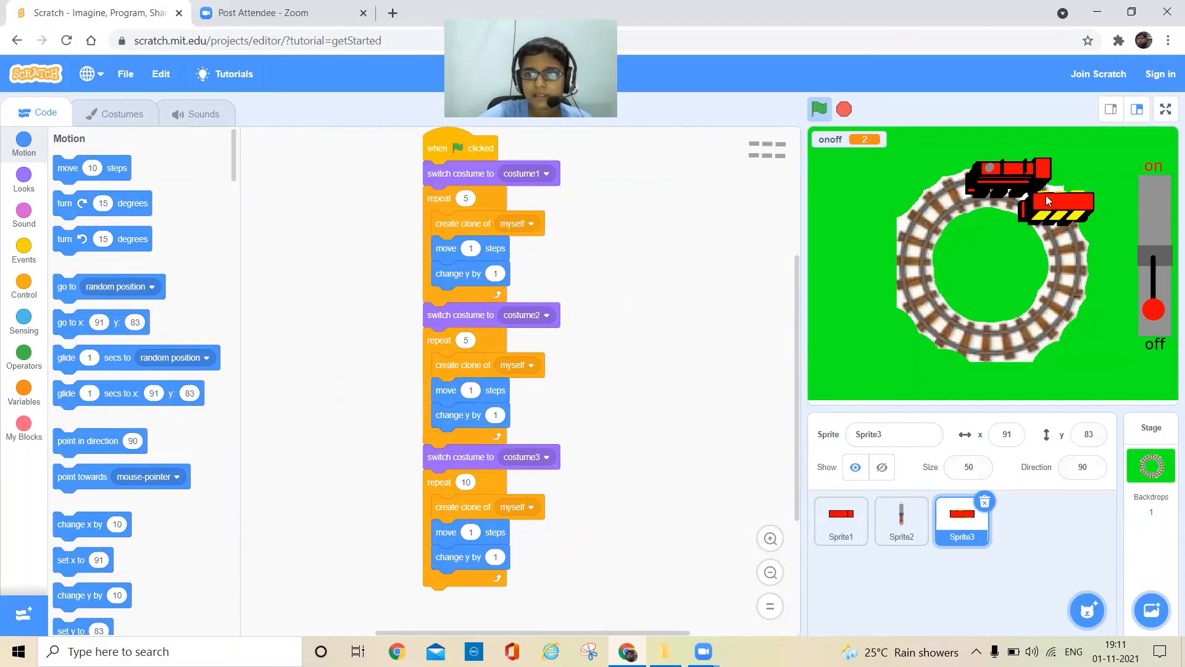
click(844, 110)
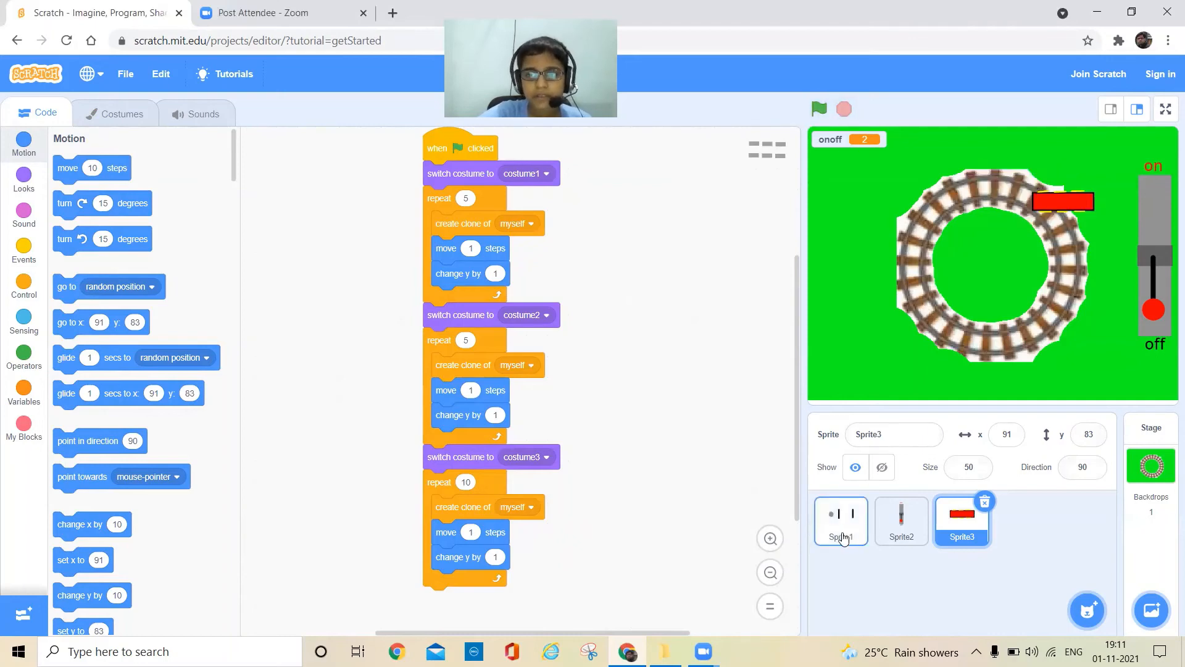
Step: Draw a black diagonal coupling line in Sprite3's costume2, running from the carriage's left end down to the lower left
click(118, 113)
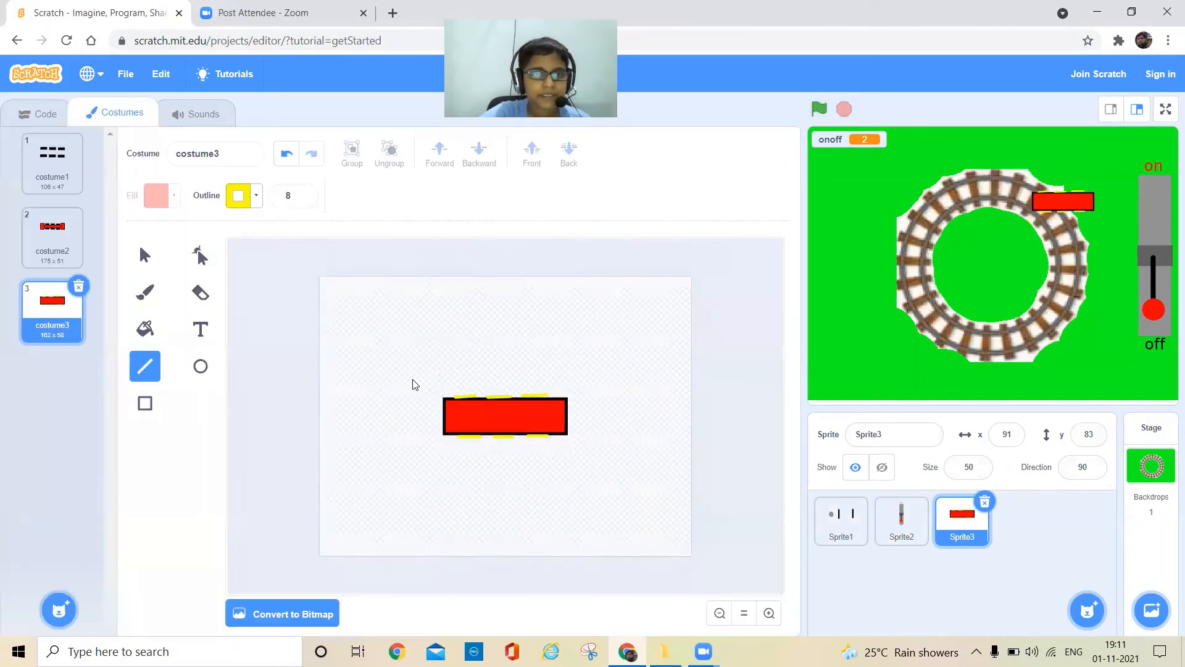
click(71, 250)
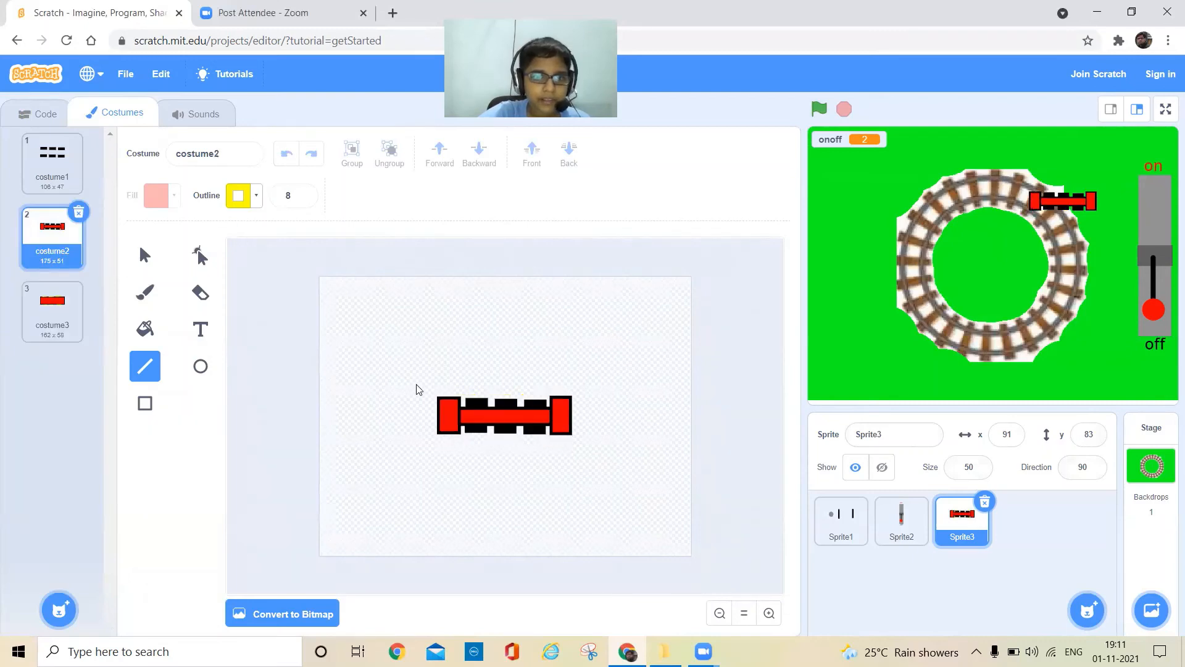
click(252, 196)
drag(276, 375, 179, 375)
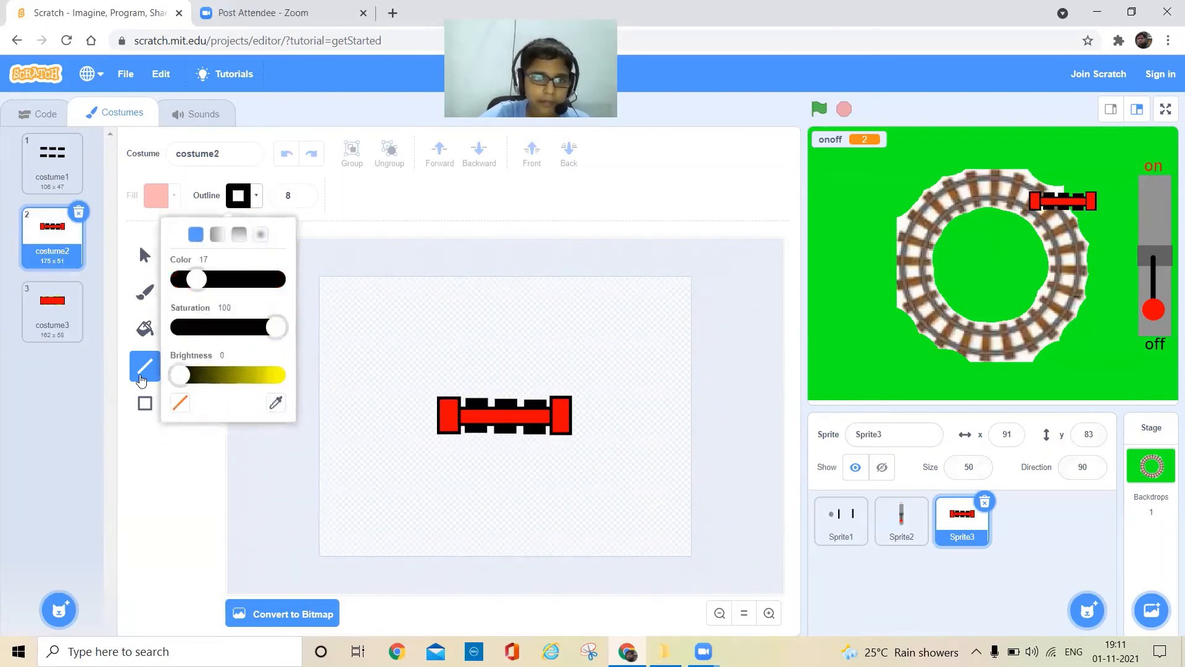
click(440, 419)
drag(439, 415, 411, 436)
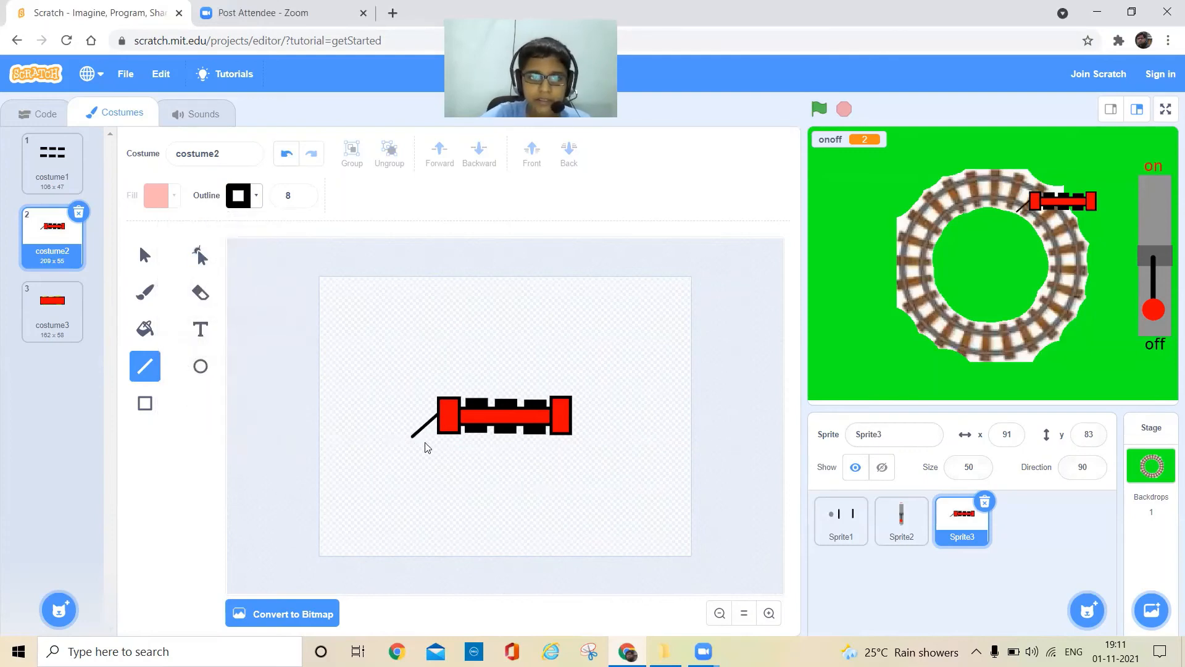
drag(397, 458, 392, 454)
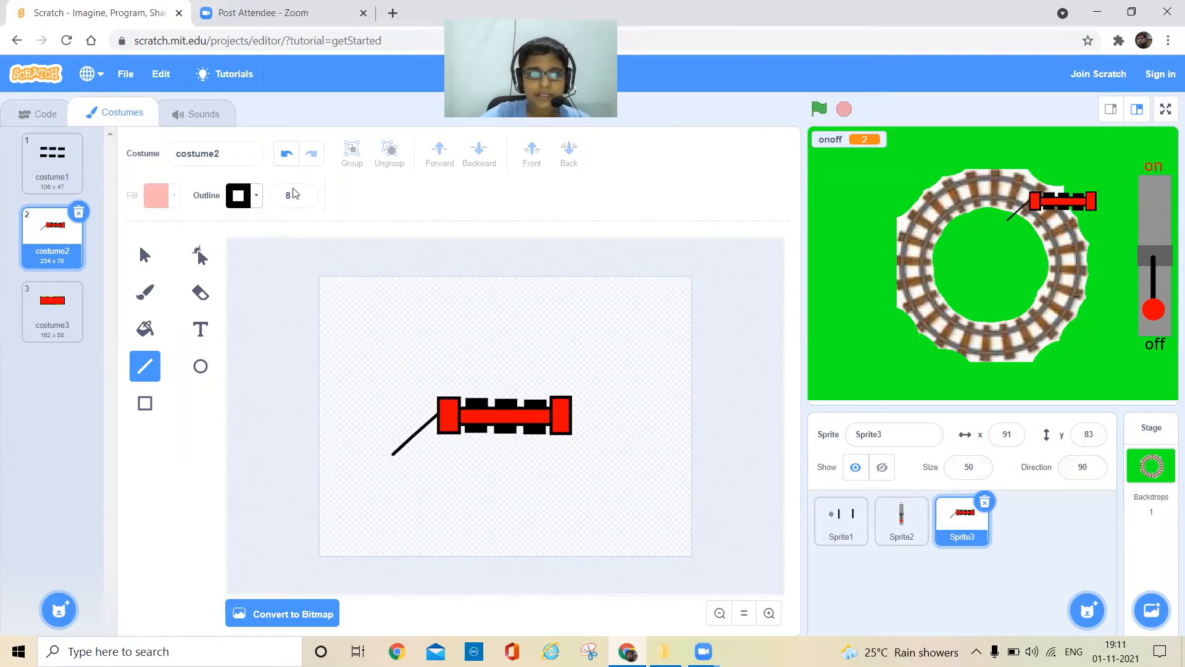
Step: Rotate Sprite3 to direction 150 and place it along the track's upper-right curve at about x 89, y 35
click(40, 127)
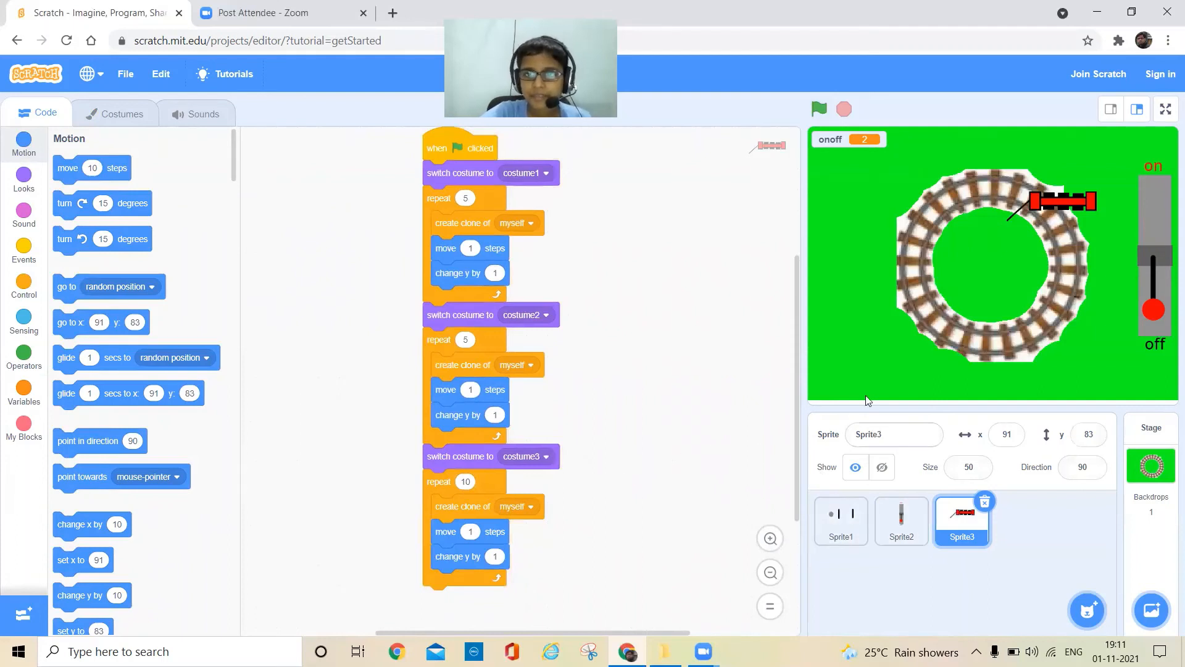
drag(651, 294, 702, 312)
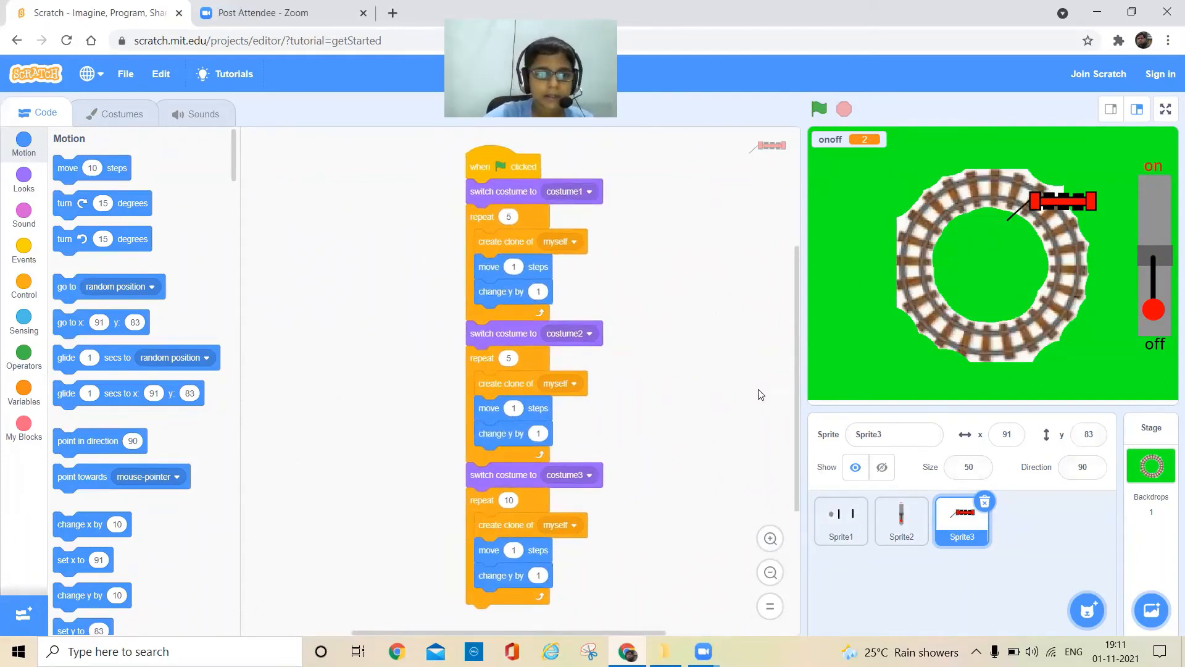
click(1070, 467)
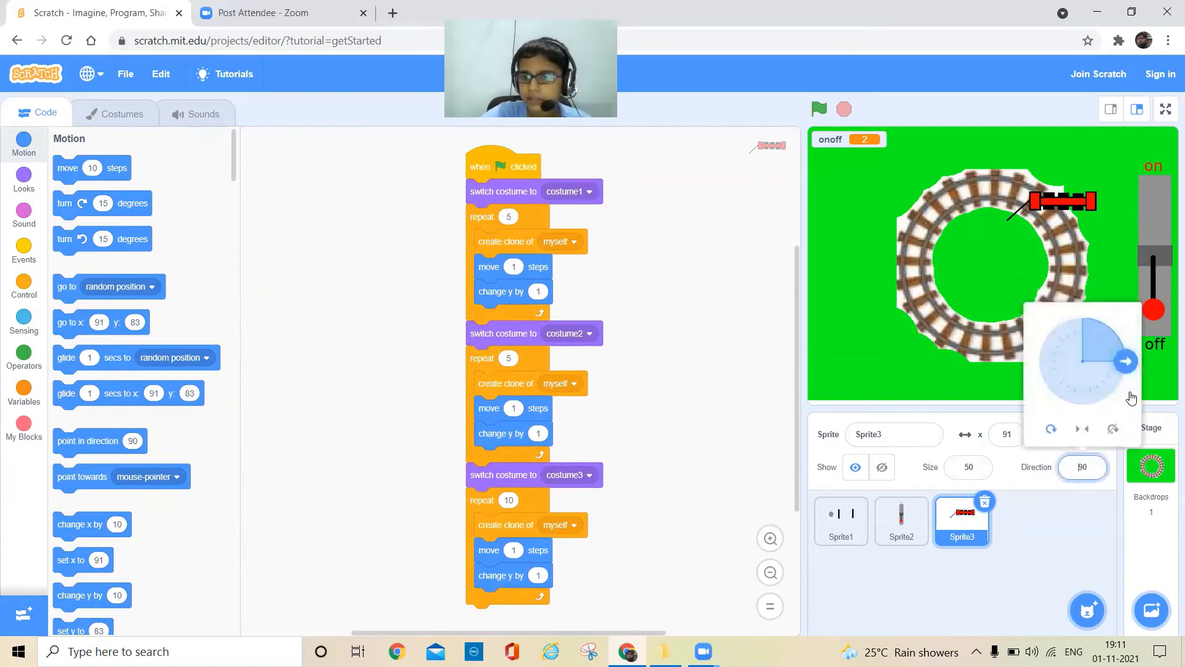
drag(1127, 363, 1122, 410)
drag(1070, 208, 1071, 236)
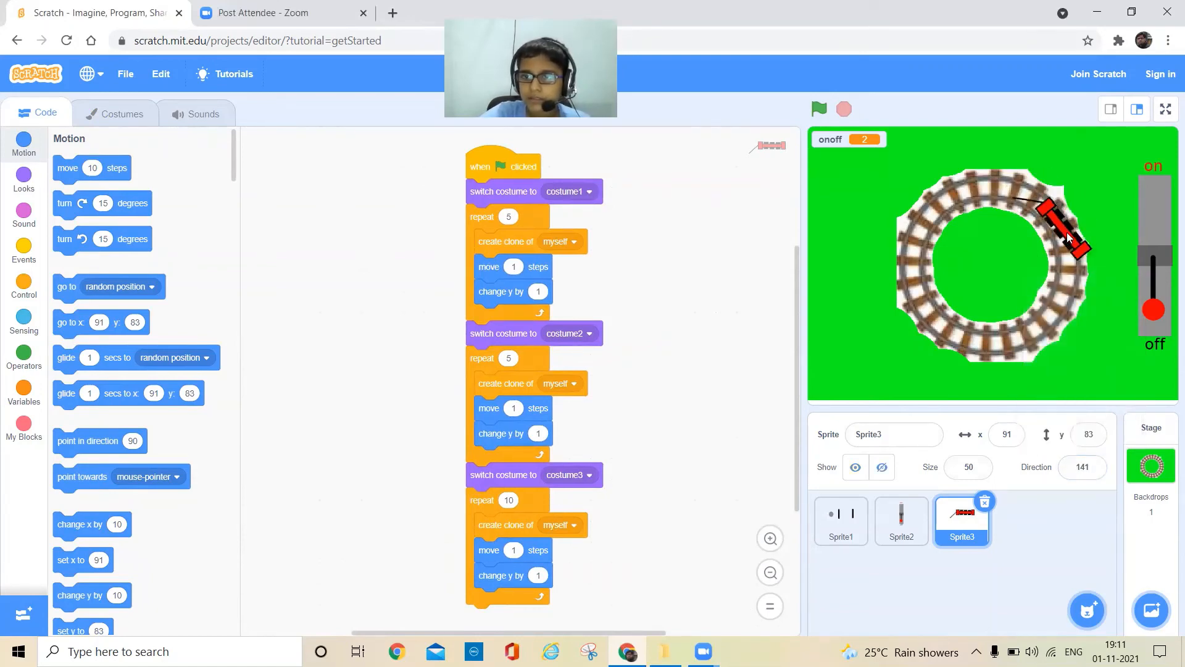
click(1101, 462)
drag(1112, 401, 1104, 406)
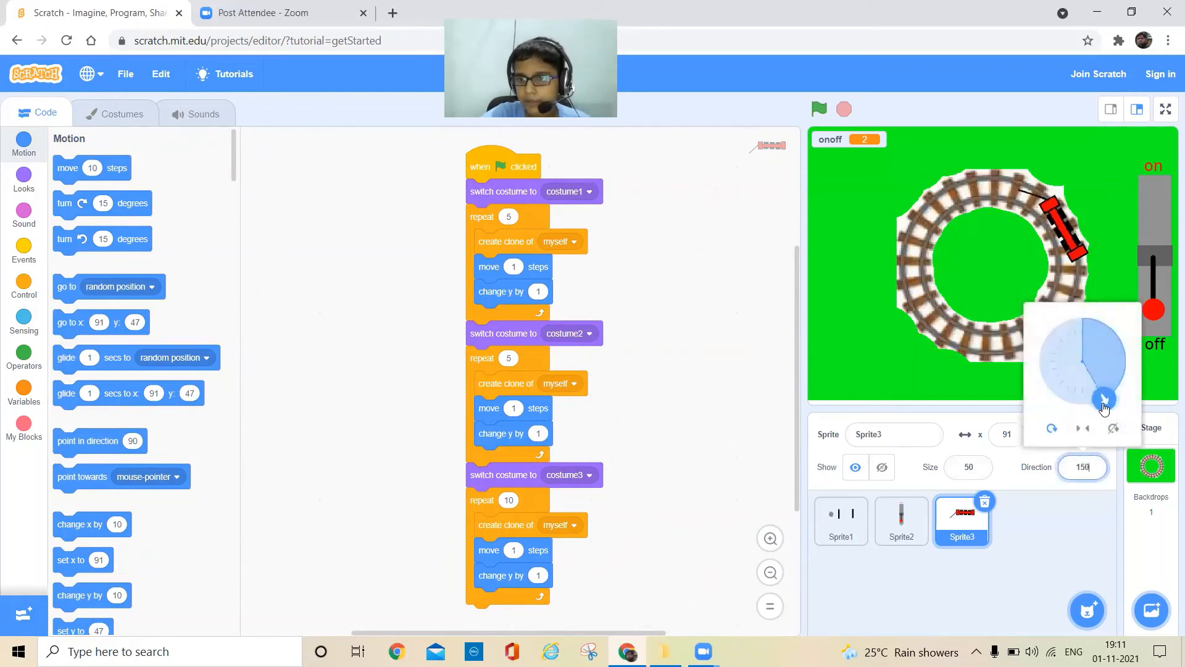
drag(1068, 245, 1067, 247)
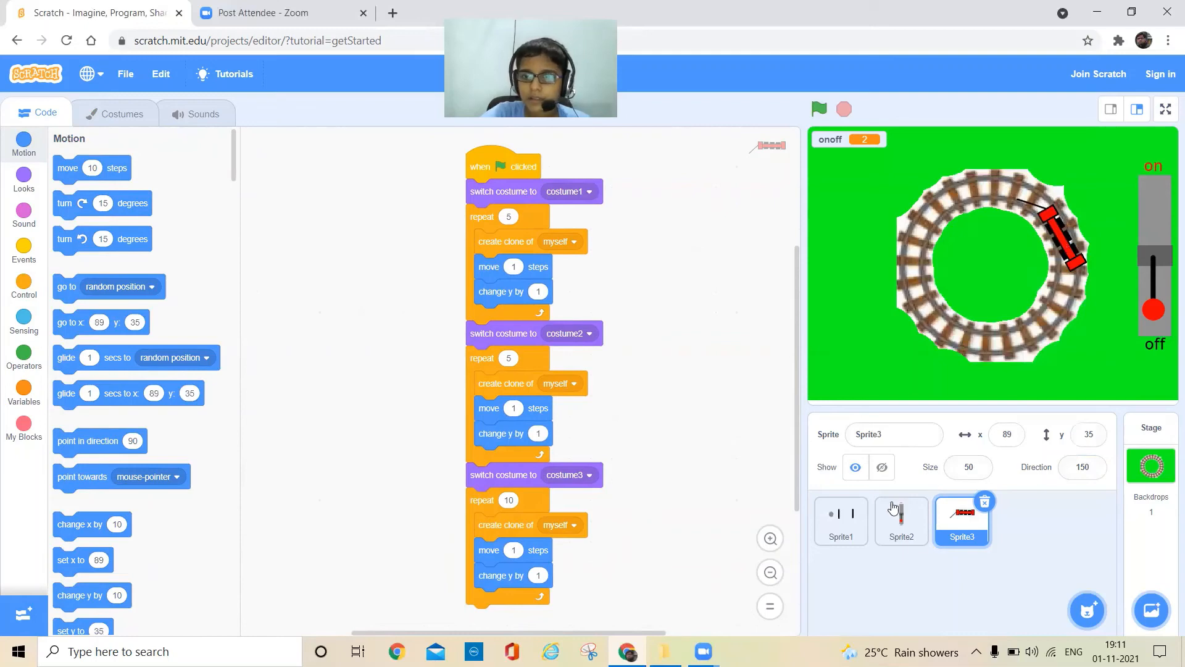
Step: Show Sprite1 on the stage and display its costume2
click(846, 524)
click(855, 472)
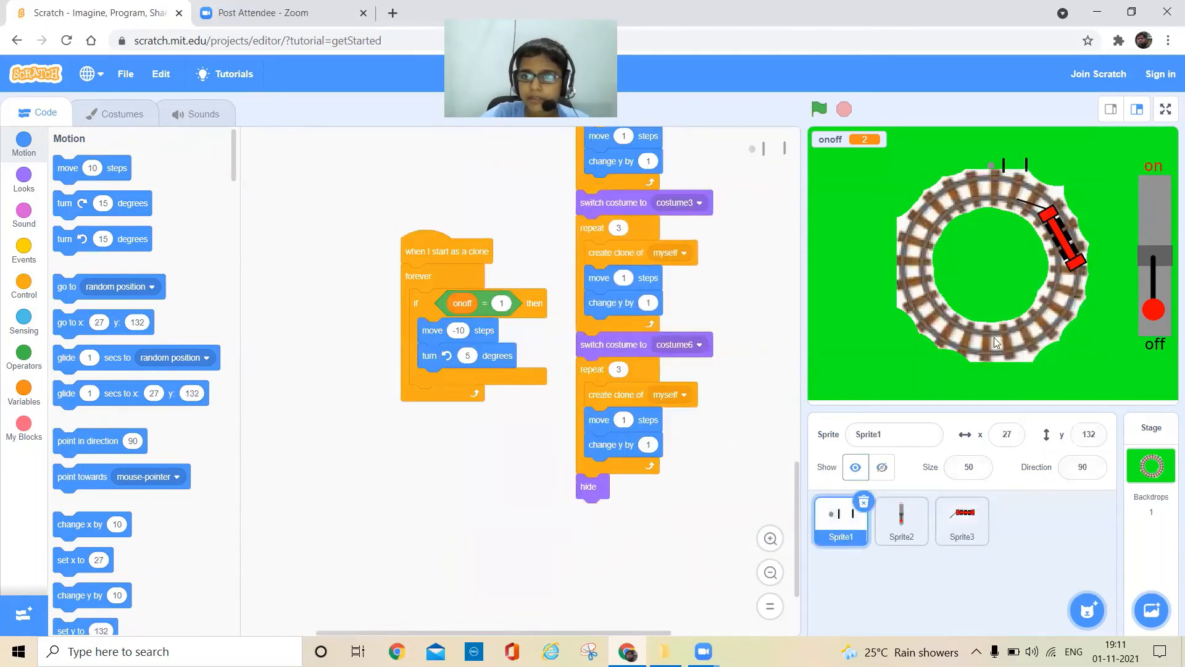
click(117, 113)
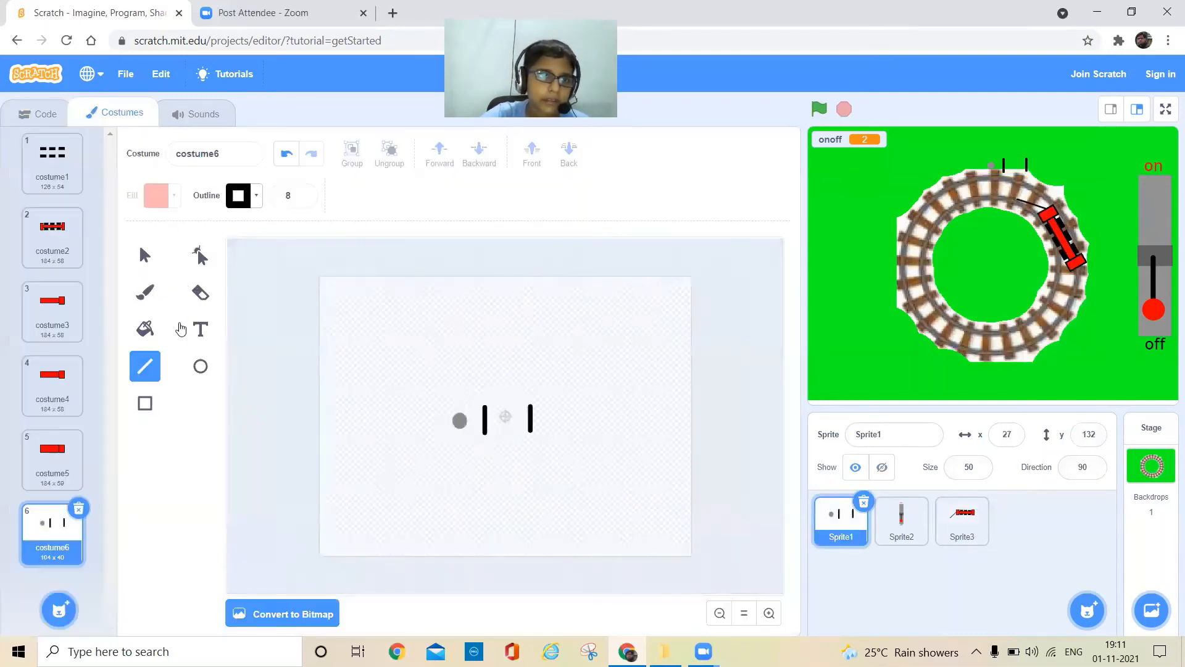
click(45, 250)
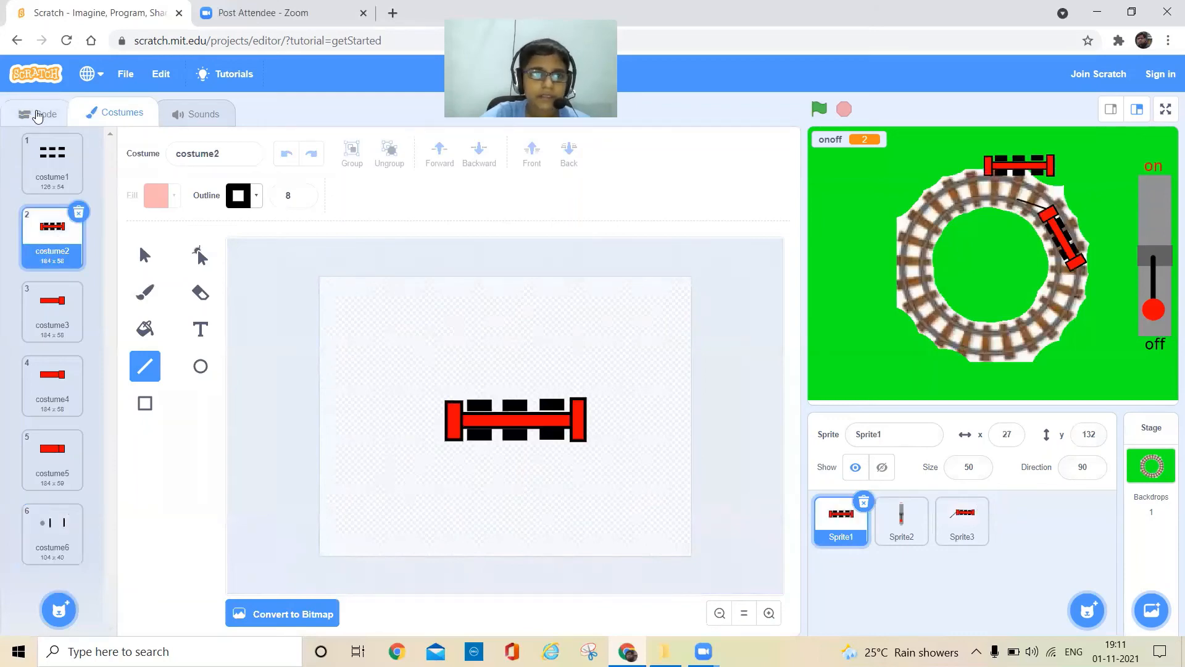
Step: Find the start of Sprite1's green flag script and run its go to block to place the engine at x -2, y 103
click(37, 113)
drag(445, 271, 456, 588)
drag(587, 182, 459, 559)
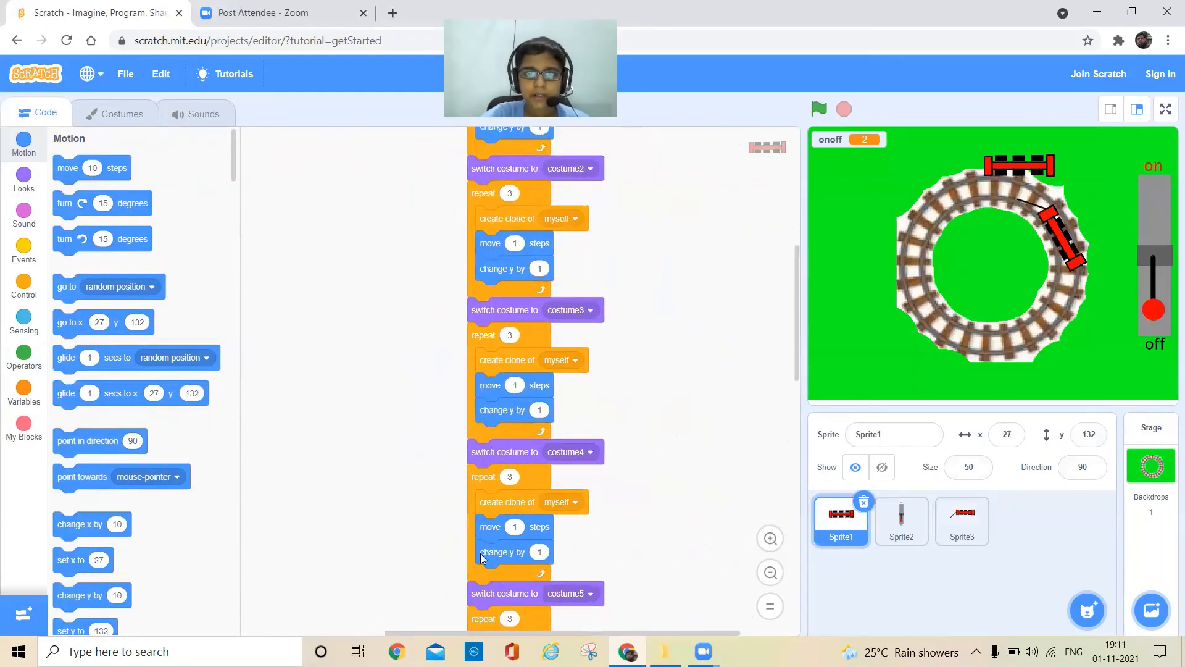
mouse_move(481, 193)
mouse_down()
mouse_move(492, 580)
mouse_move(485, 201)
mouse_up()
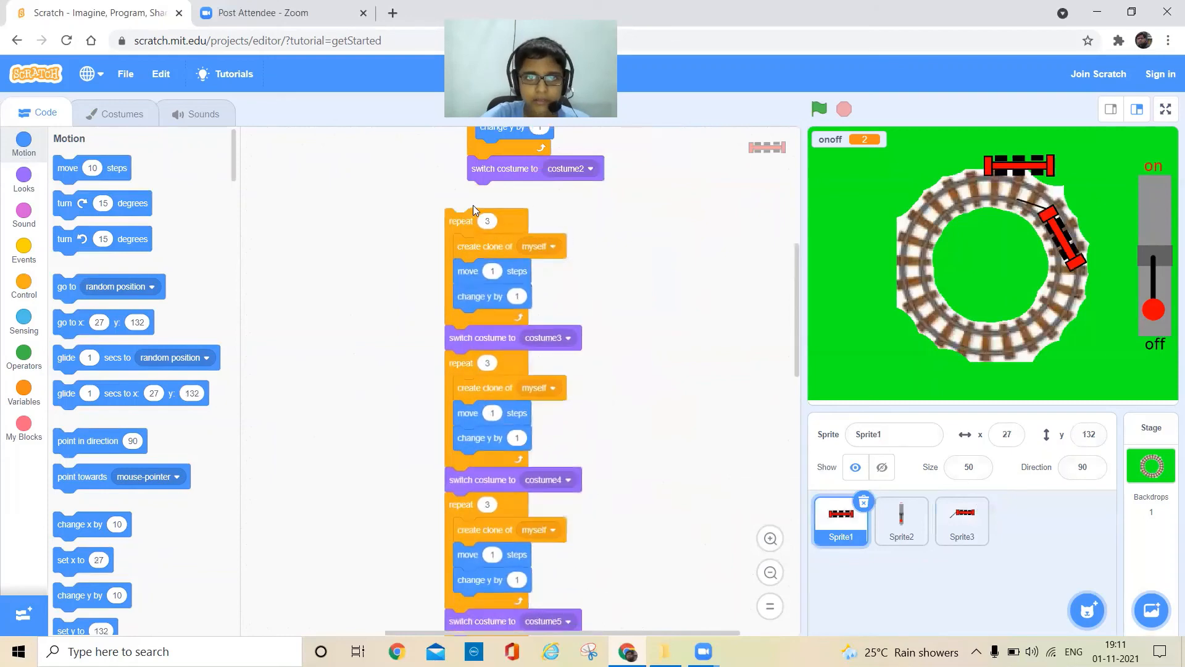
drag(417, 169, 431, 549)
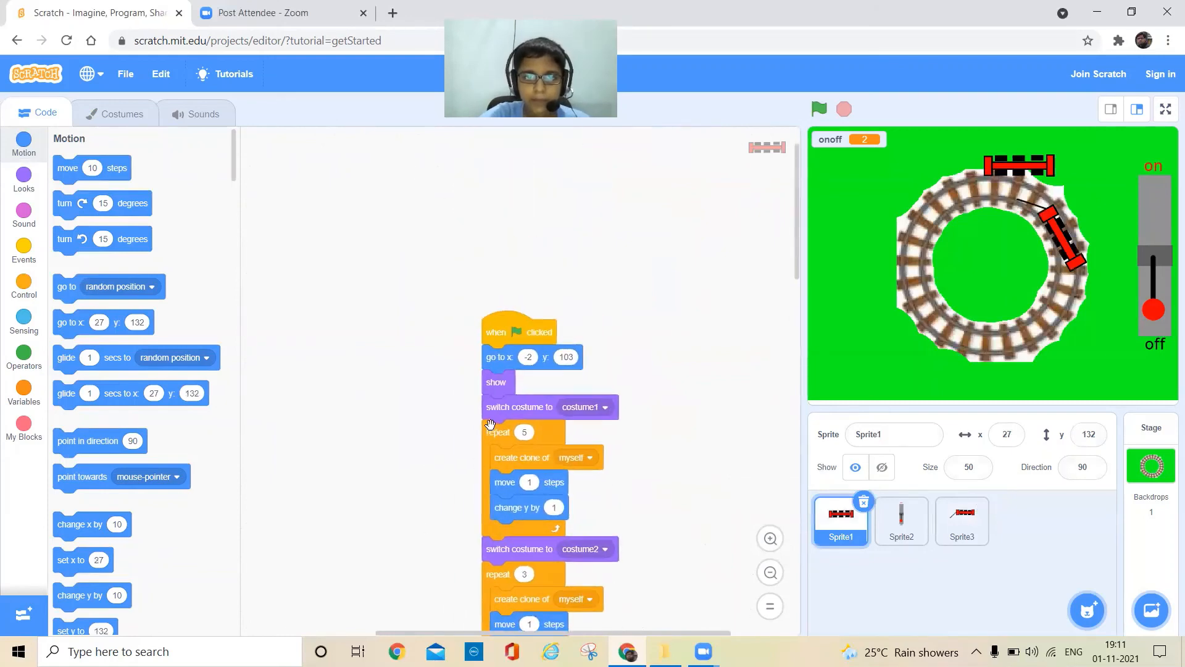
mouse_move(499, 387)
mouse_down()
mouse_move(578, 426)
mouse_move(491, 384)
mouse_up()
click(516, 332)
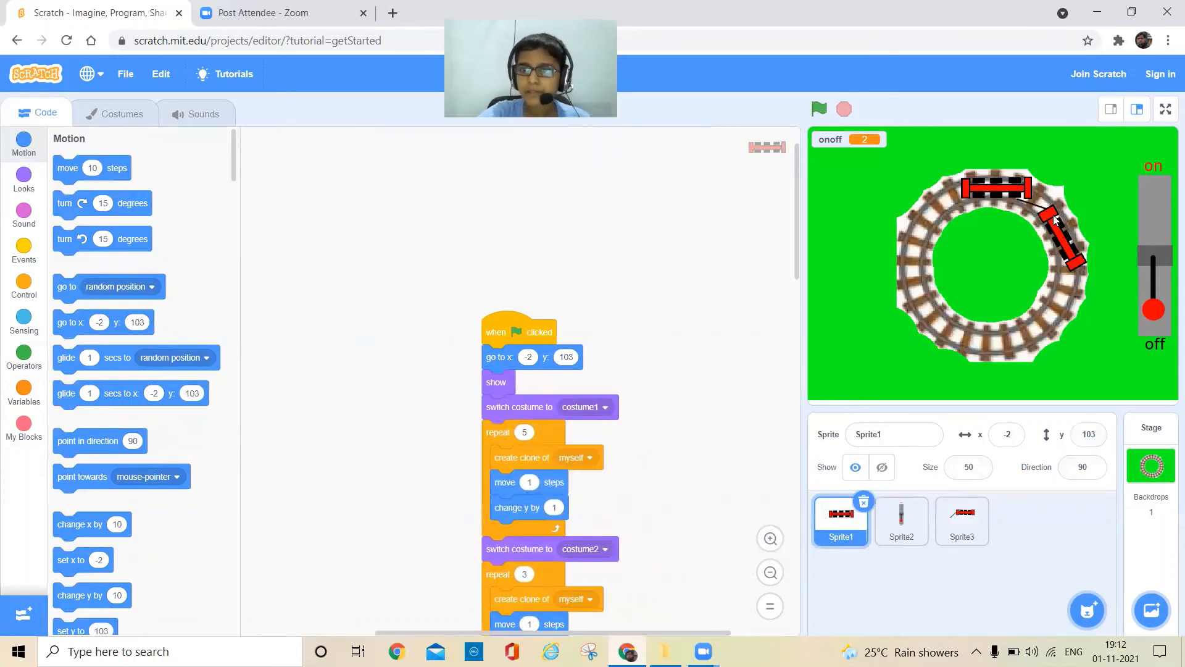
Step: Align Sprite3 behind the engine, start its script with point in direction 150 and go to x: 89 y: 46, and run the project
drag(1051, 221, 1074, 246)
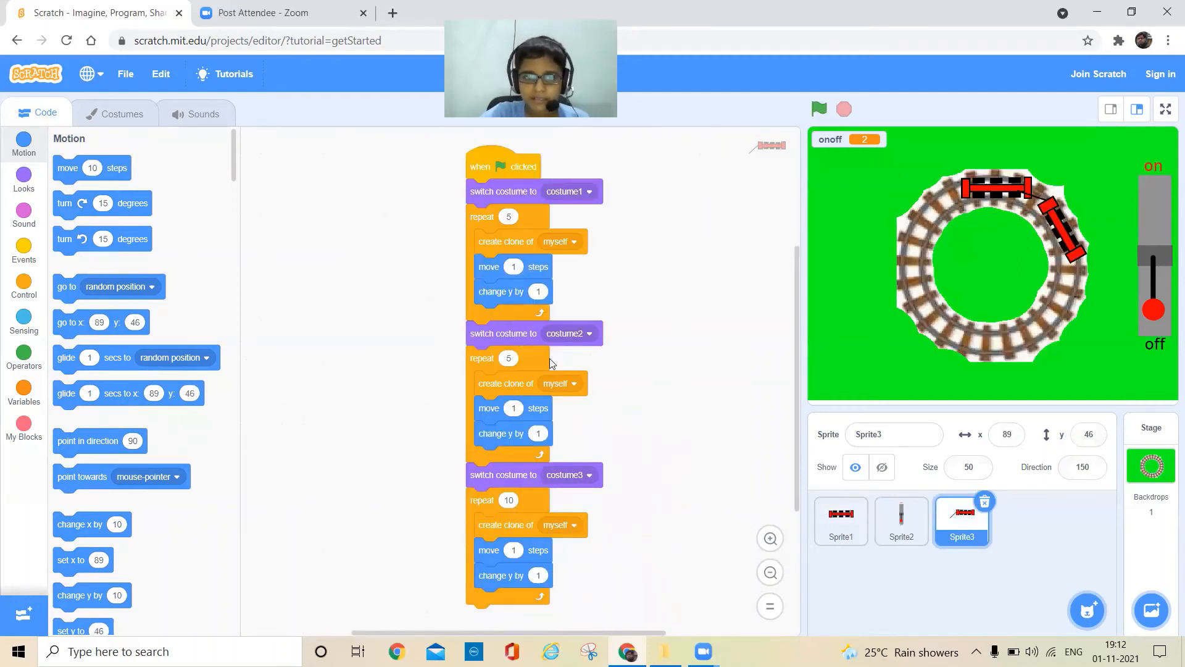
drag(573, 262, 656, 263)
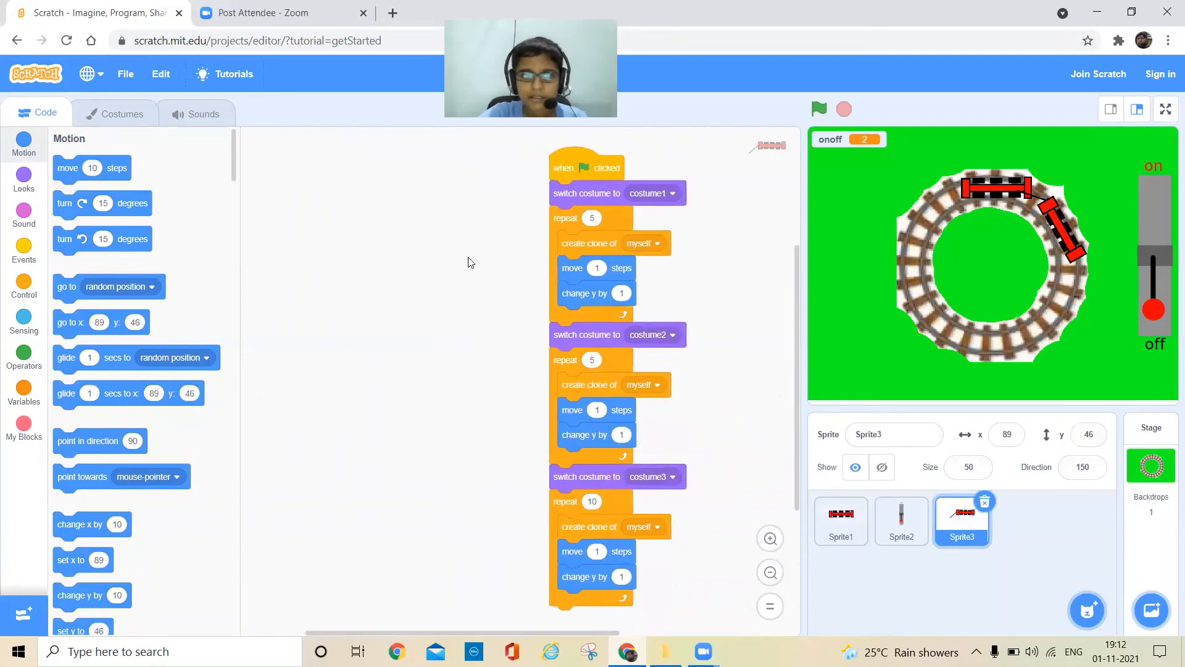
drag(86, 445, 378, 420)
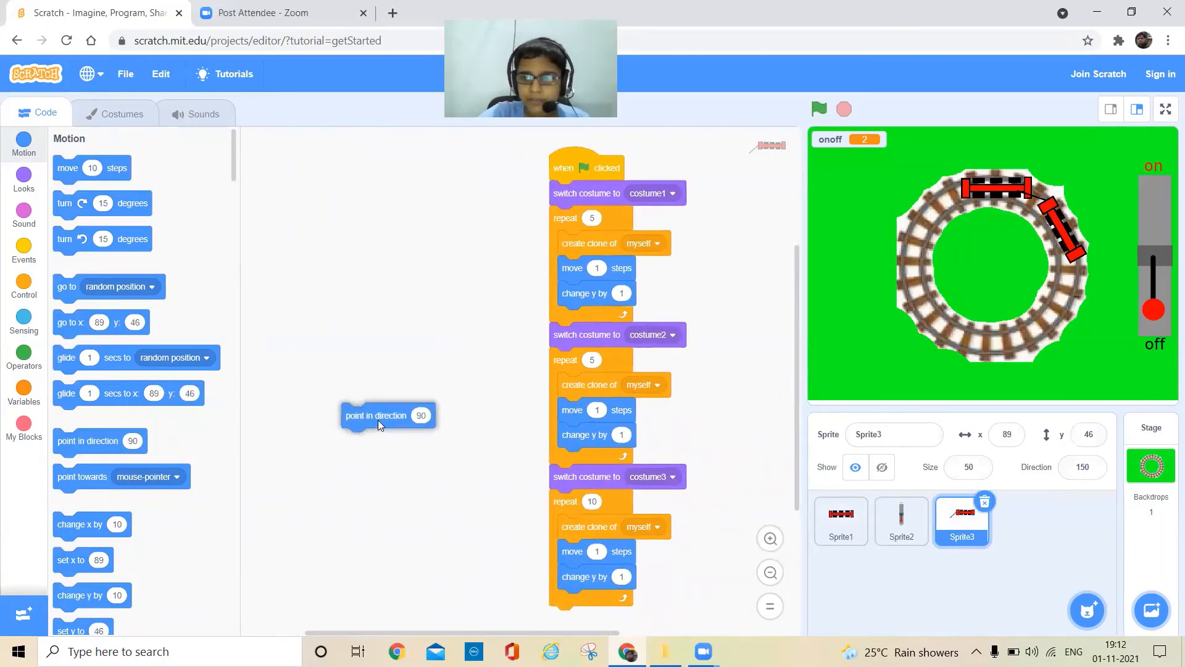
click(424, 415)
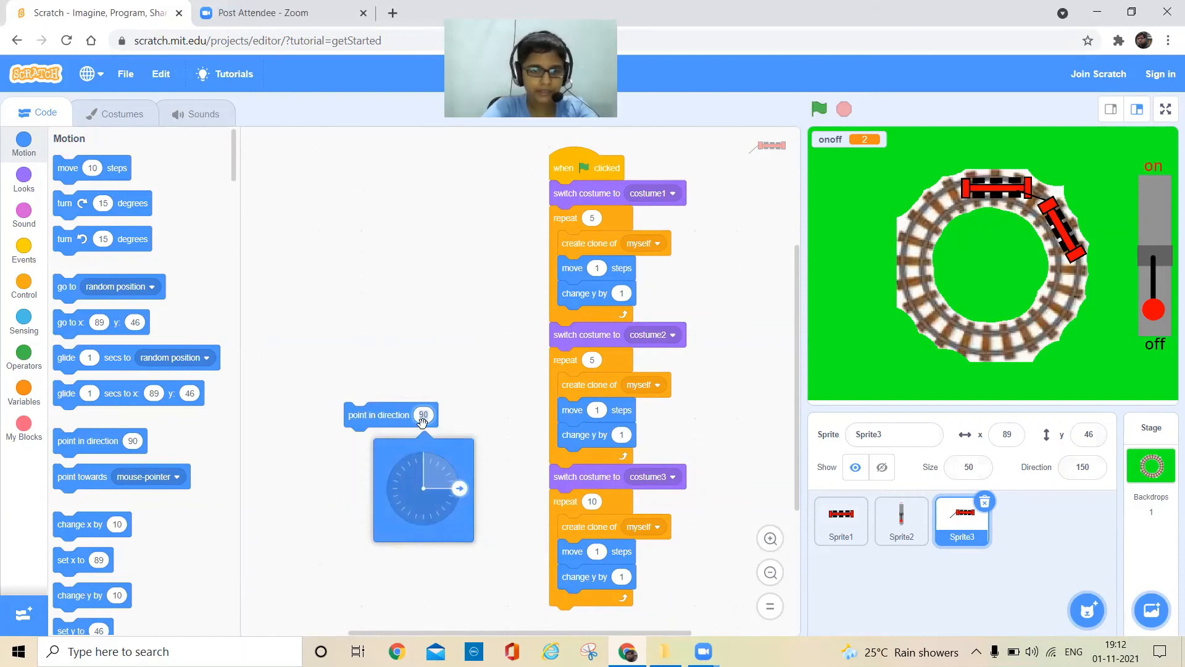
text(1)
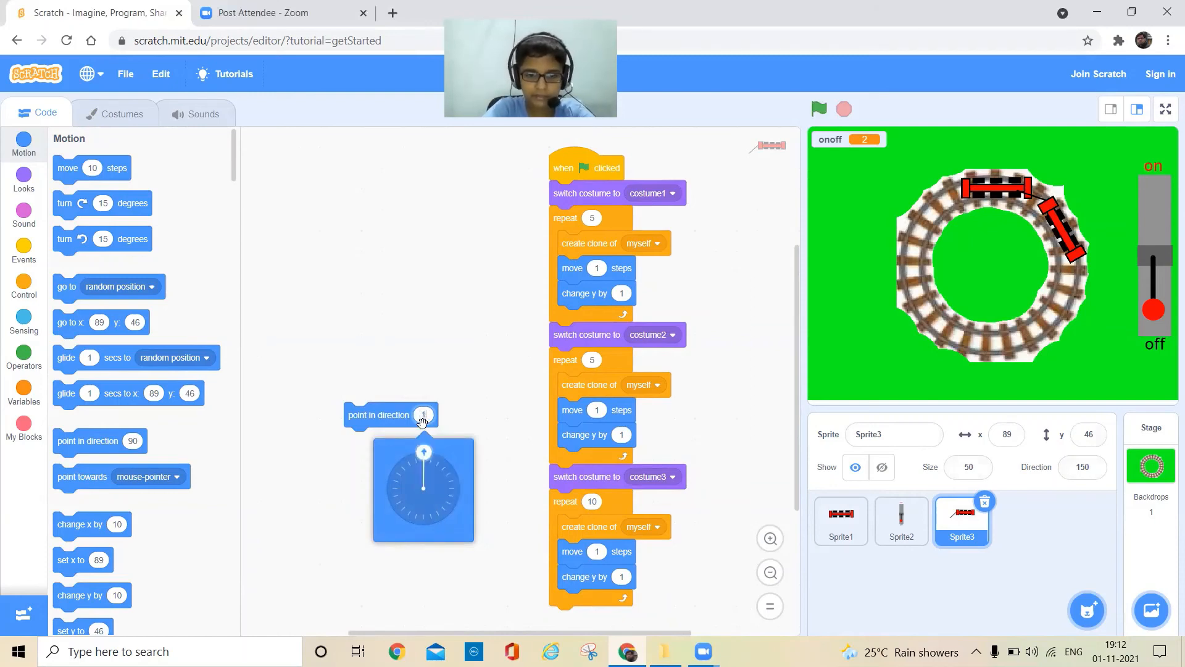
text(50)
click(475, 417)
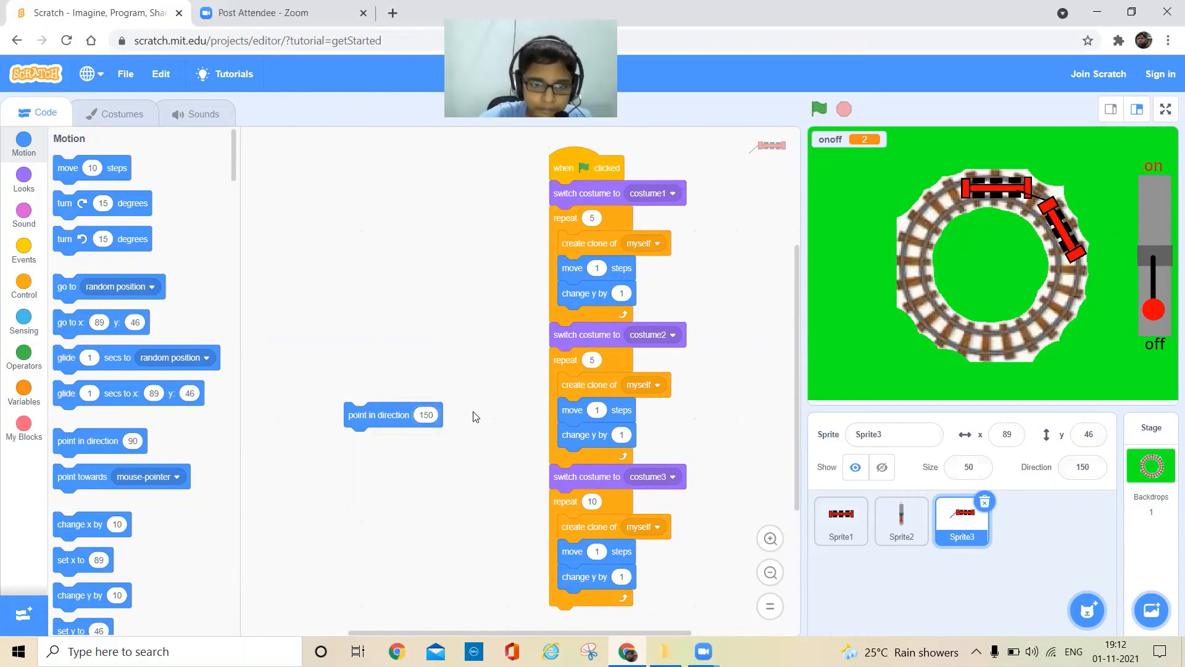
drag(358, 415, 571, 192)
drag(68, 326, 564, 223)
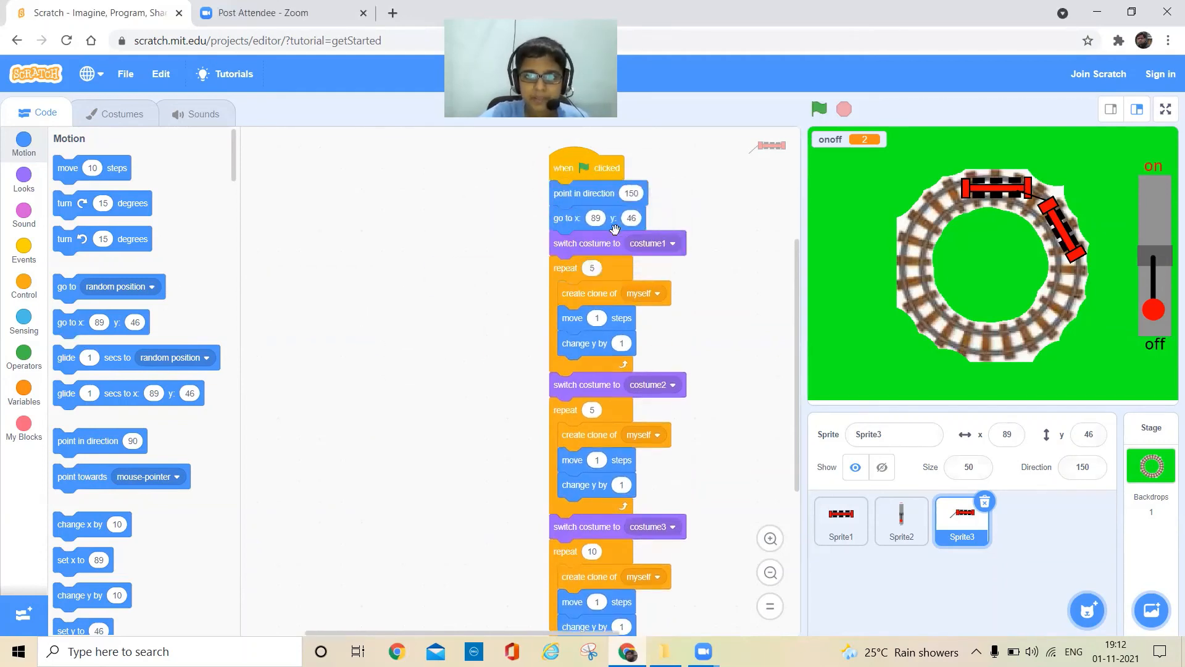
click(819, 109)
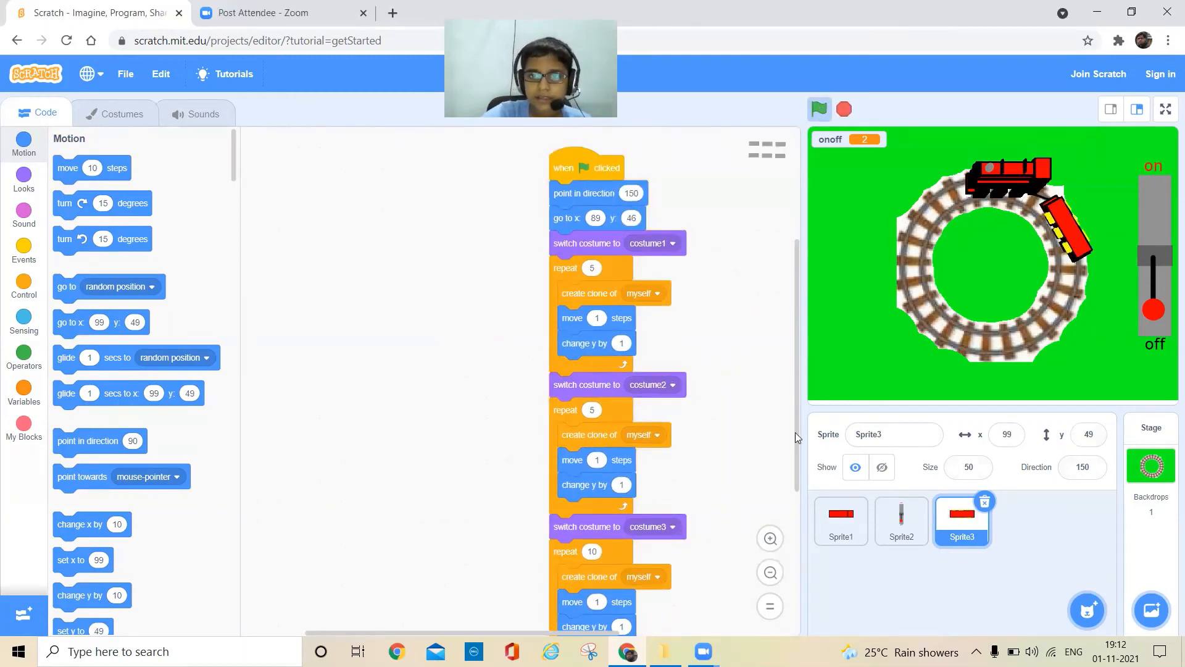
Step: Set the repeat count of Sprite3's costume3 loop to 20 and run the project
scroll(717, 495, down, 6)
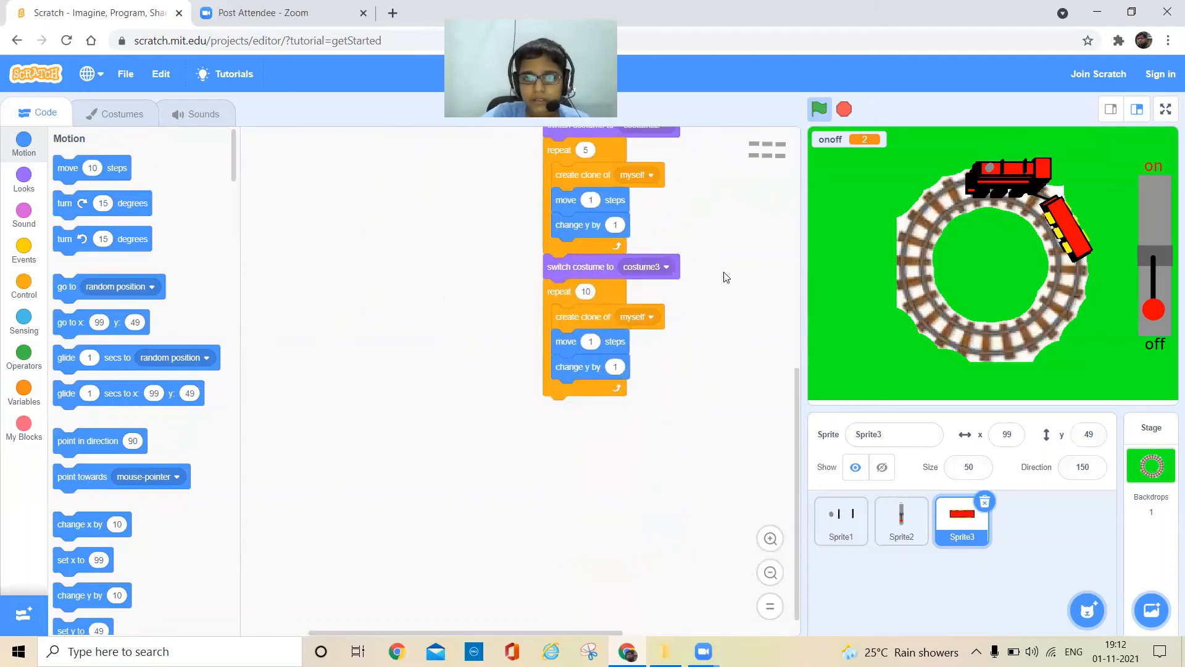
scroll(725, 275, up, 1)
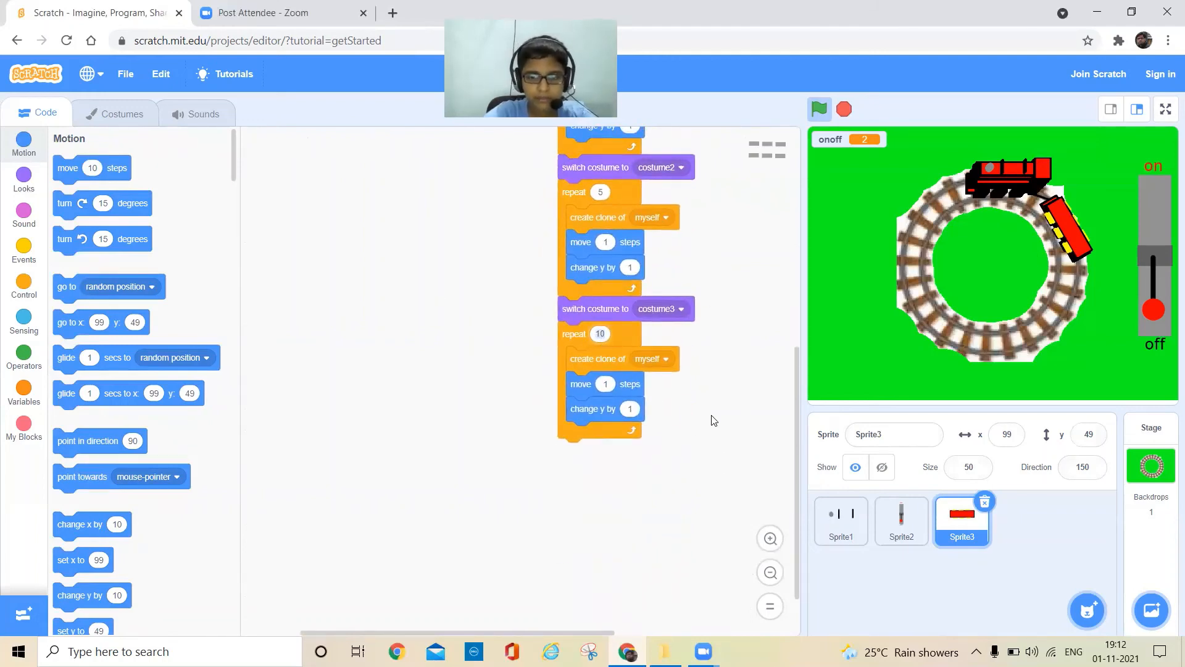
click(711, 416)
click(824, 109)
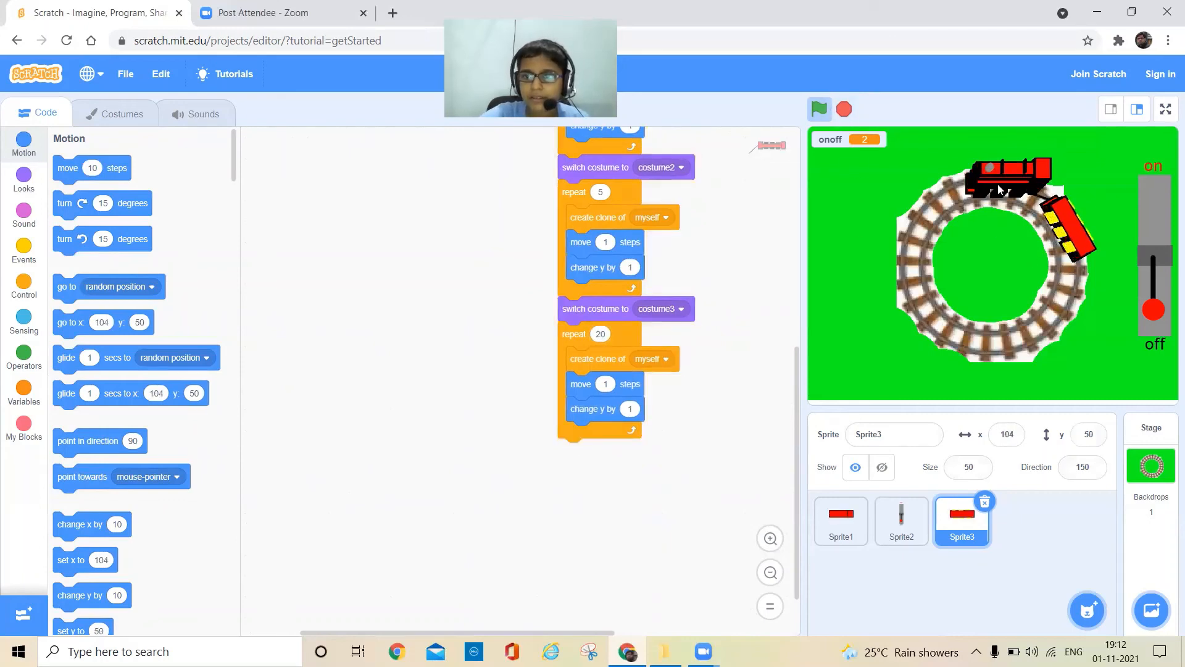
Step: Set the costume3 loop to 30 repeats, keep it attached below its costume switch, and run and stop the project
drag(604, 334, 562, 334)
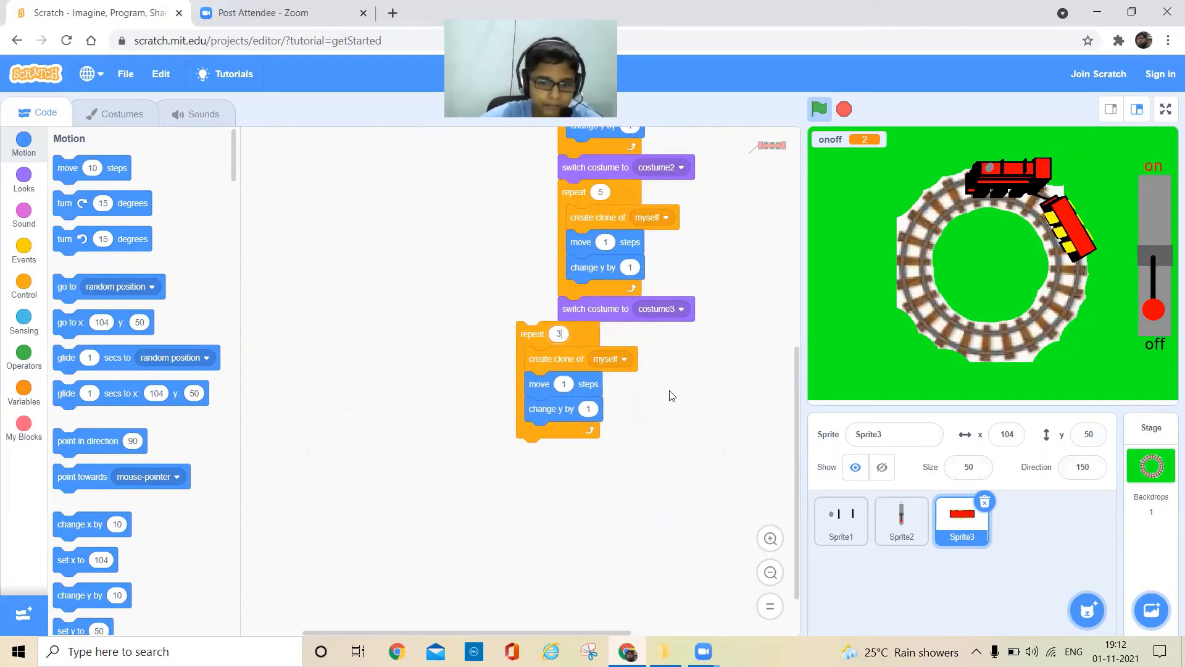
drag(570, 348, 611, 349)
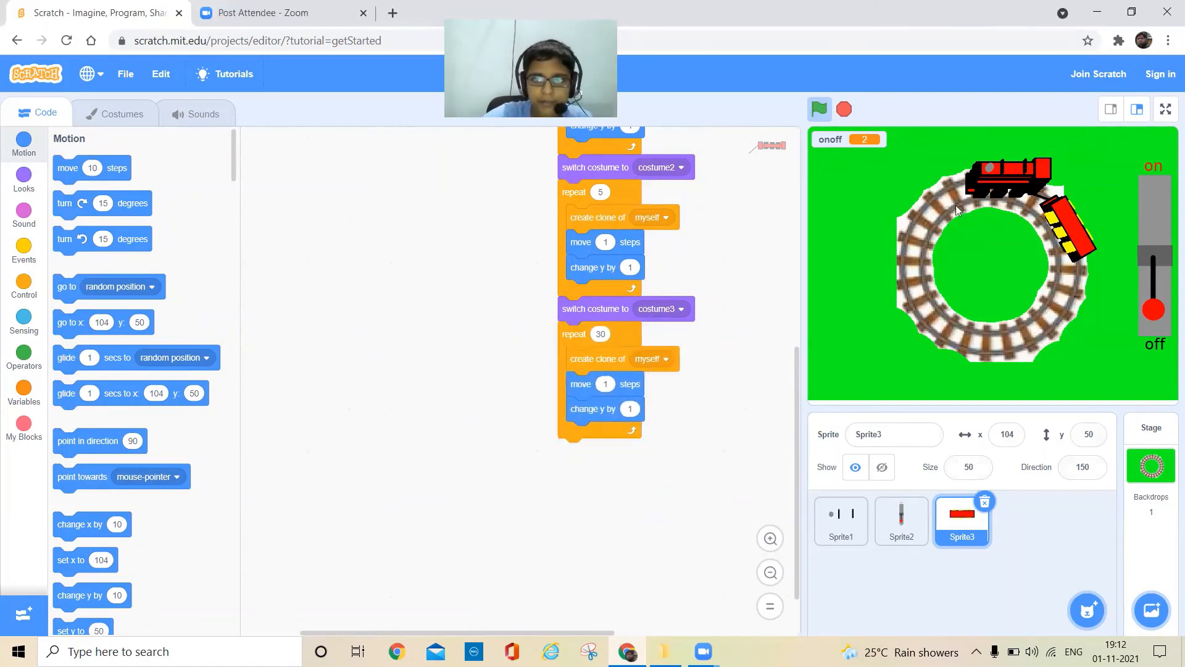
click(818, 108)
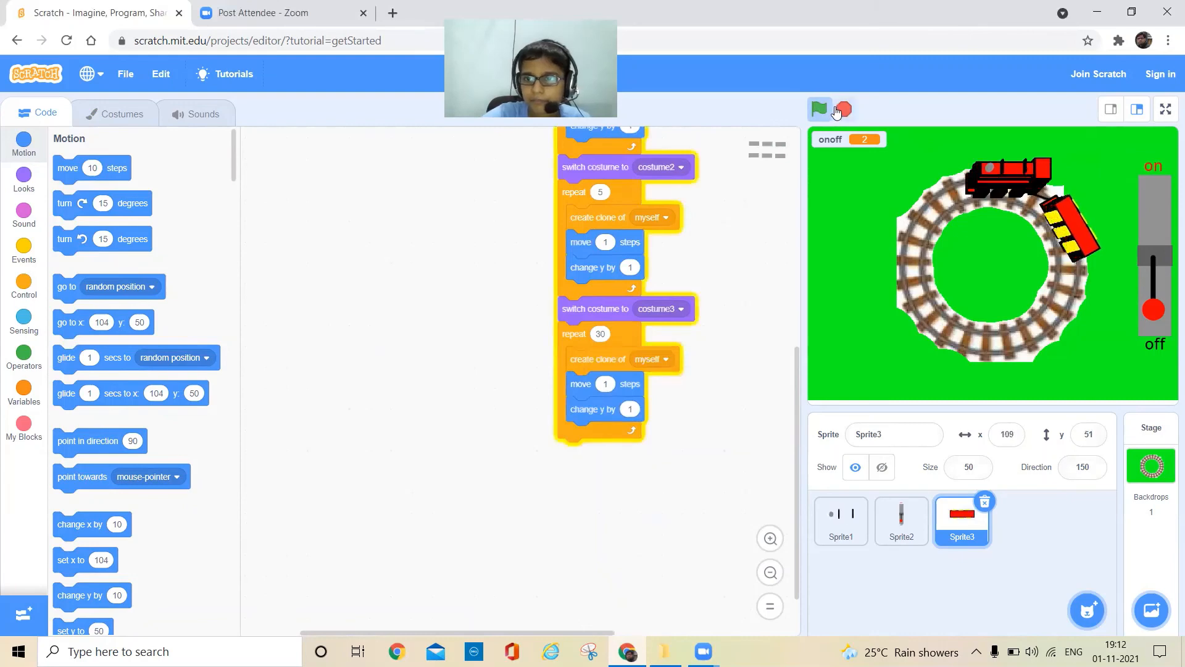
click(844, 110)
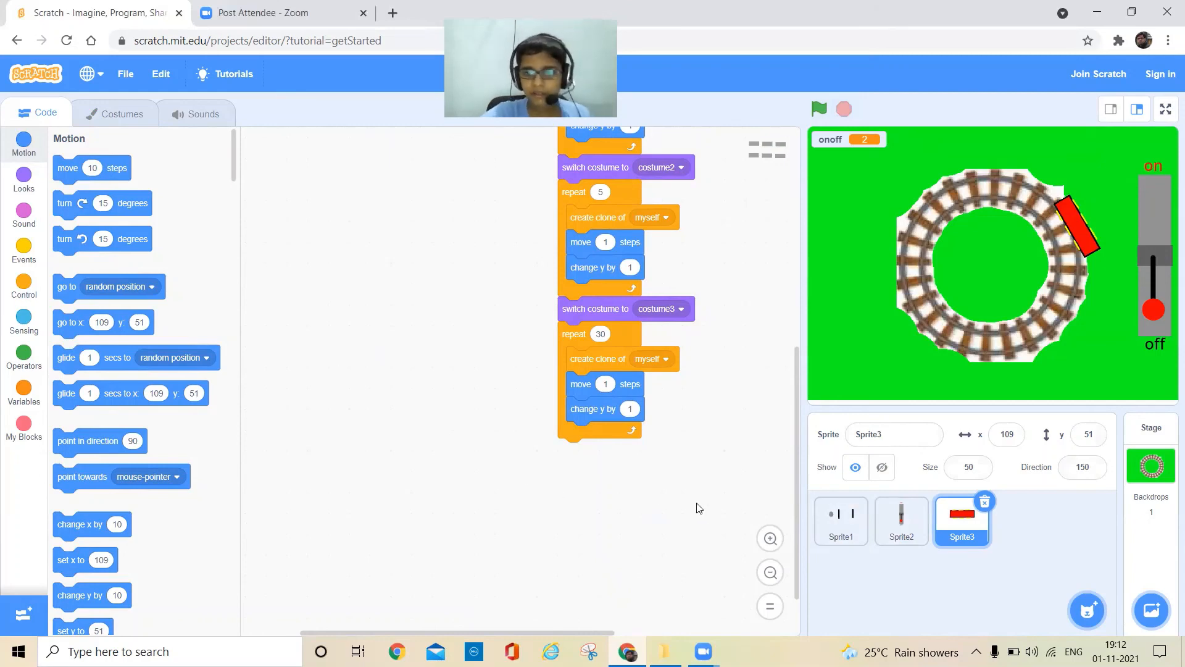
Step: Copy Sprite1's start-as-clone script, which moves -10 steps and turns 5 degrees while onoff = 1, into Sprite3 and place it beside the main script
click(841, 522)
scroll(465, 373, down, 4)
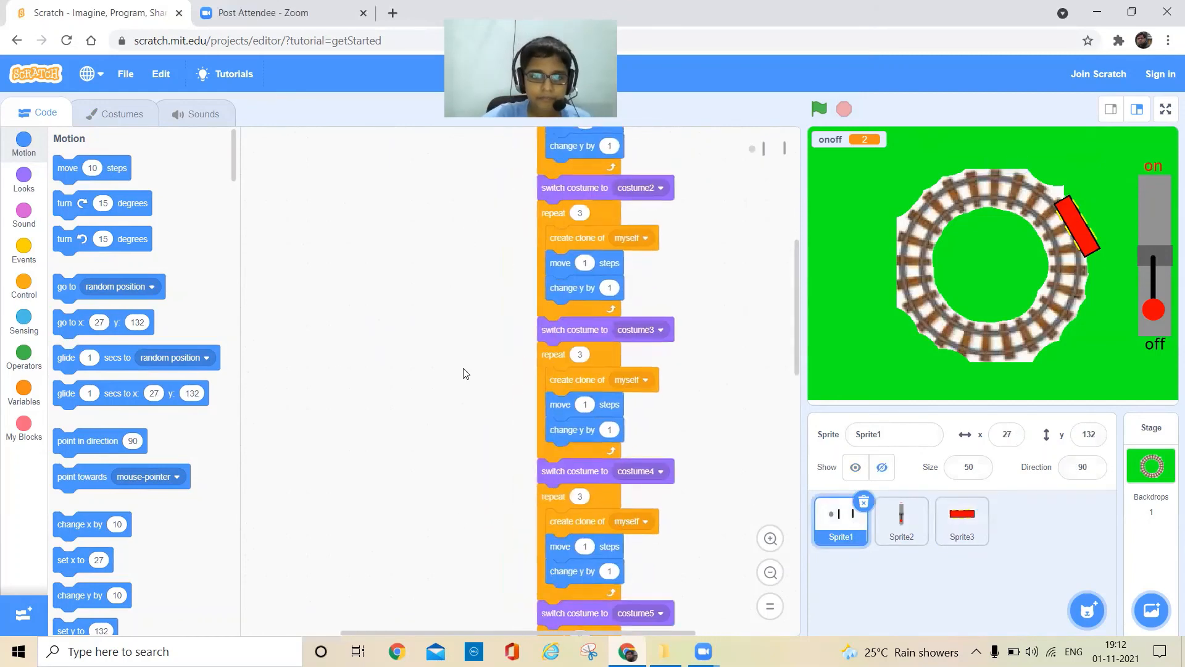
scroll(454, 252, down, 3)
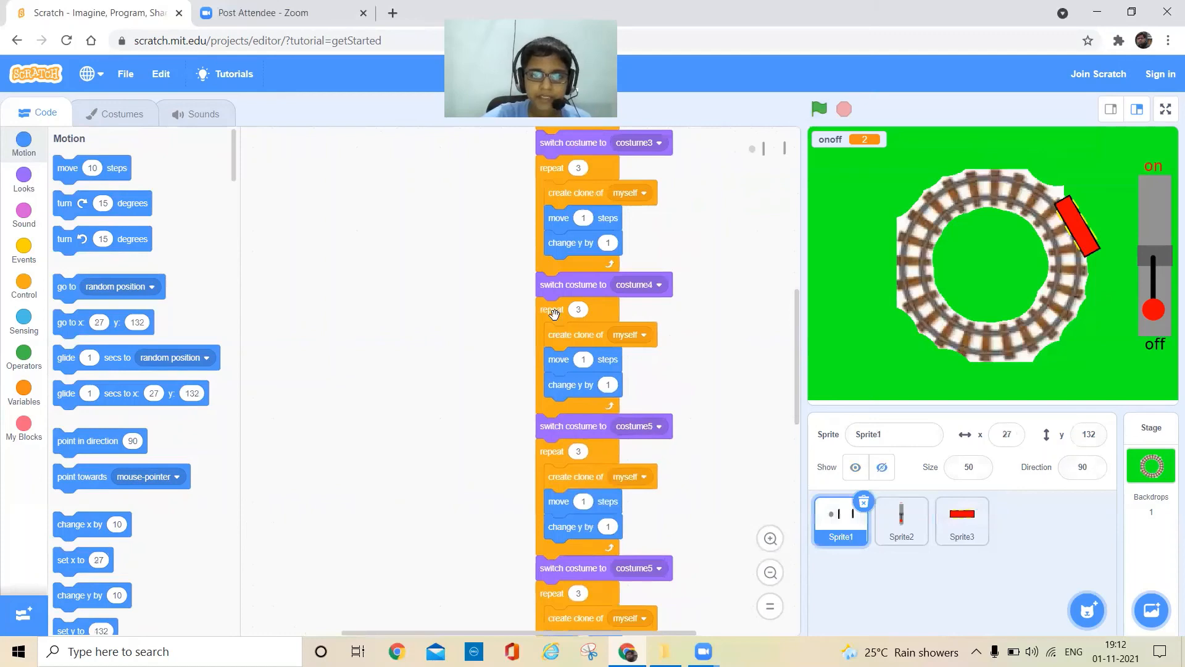
scroll(554, 314, down, 3)
scroll(554, 314, left, 2)
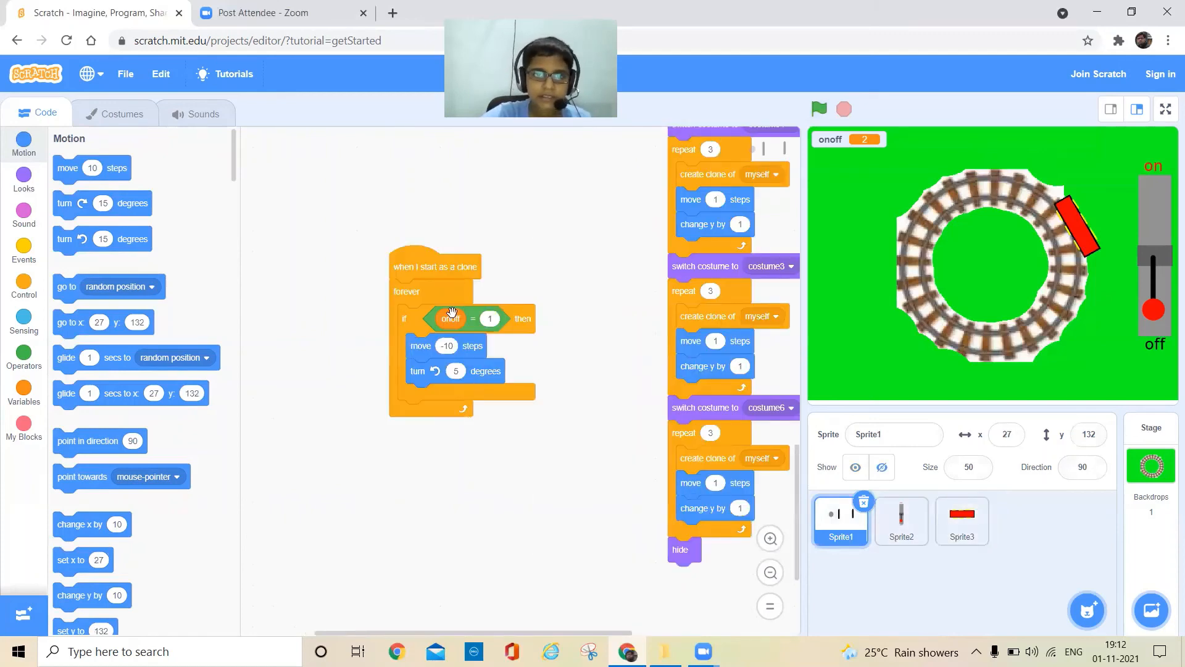
mouse_move(423, 273)
mouse_down()
mouse_move(512, 400)
mouse_move(851, 547)
mouse_move(961, 524)
mouse_up()
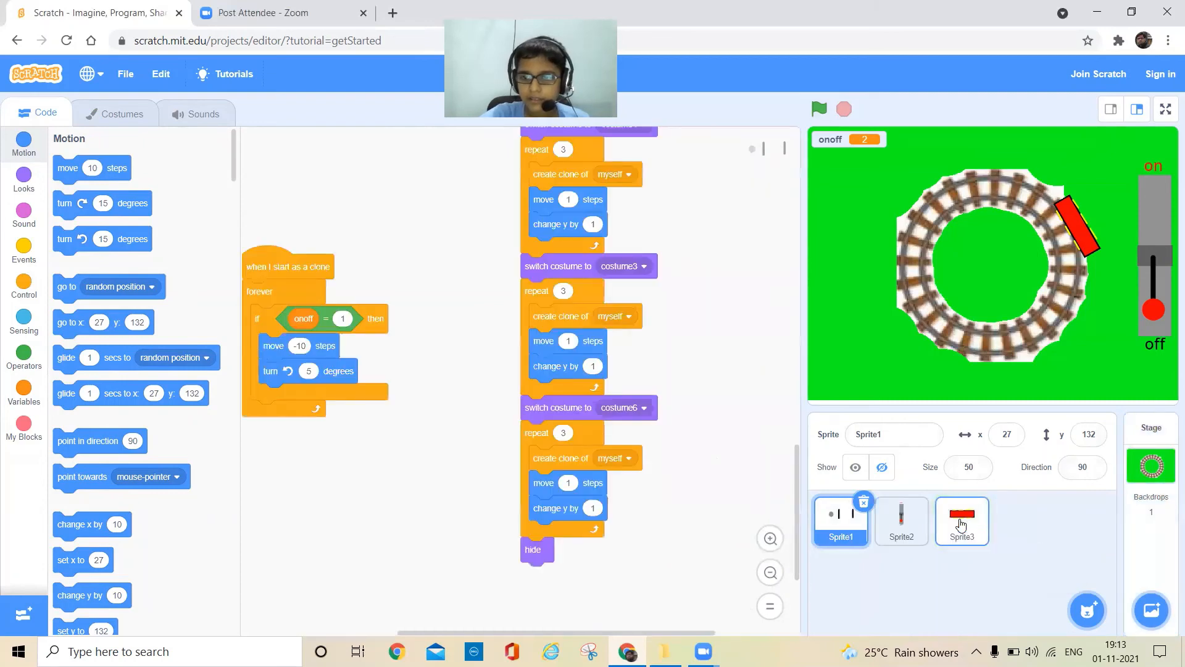
click(960, 524)
mouse_move(301, 156)
mouse_down()
mouse_move(440, 310)
mouse_move(369, 292)
mouse_up()
Step: Run the project, switch the lever on to test Sprite3's movement behind the engine, and stop it
click(819, 109)
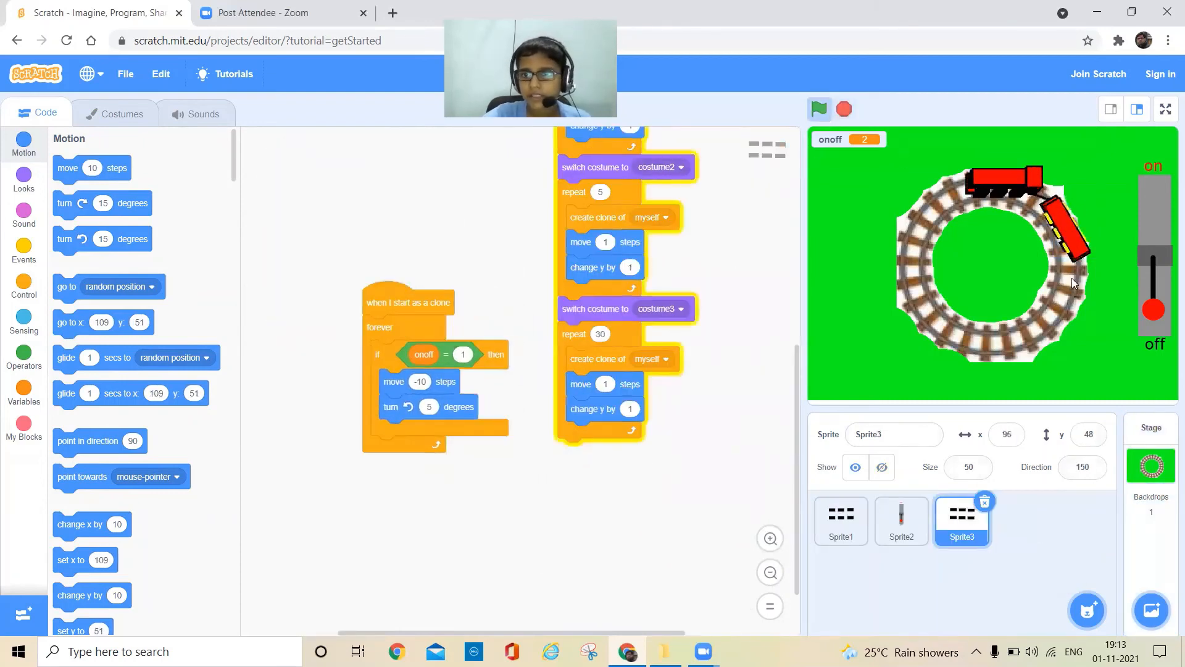
click(1148, 230)
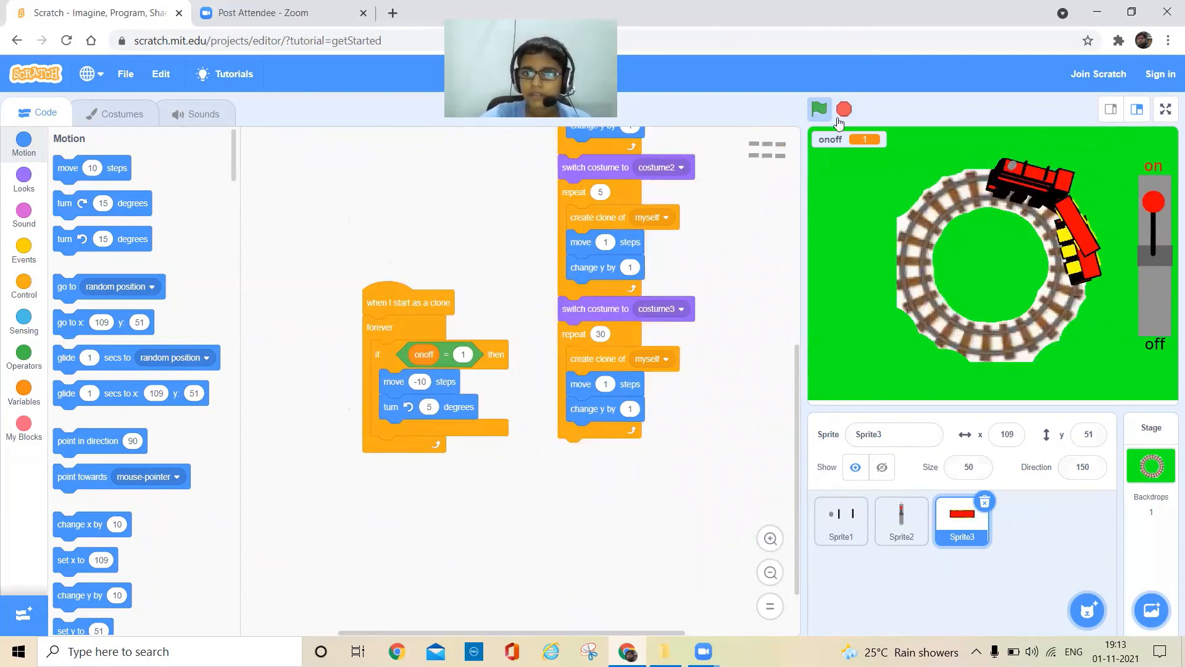
click(844, 110)
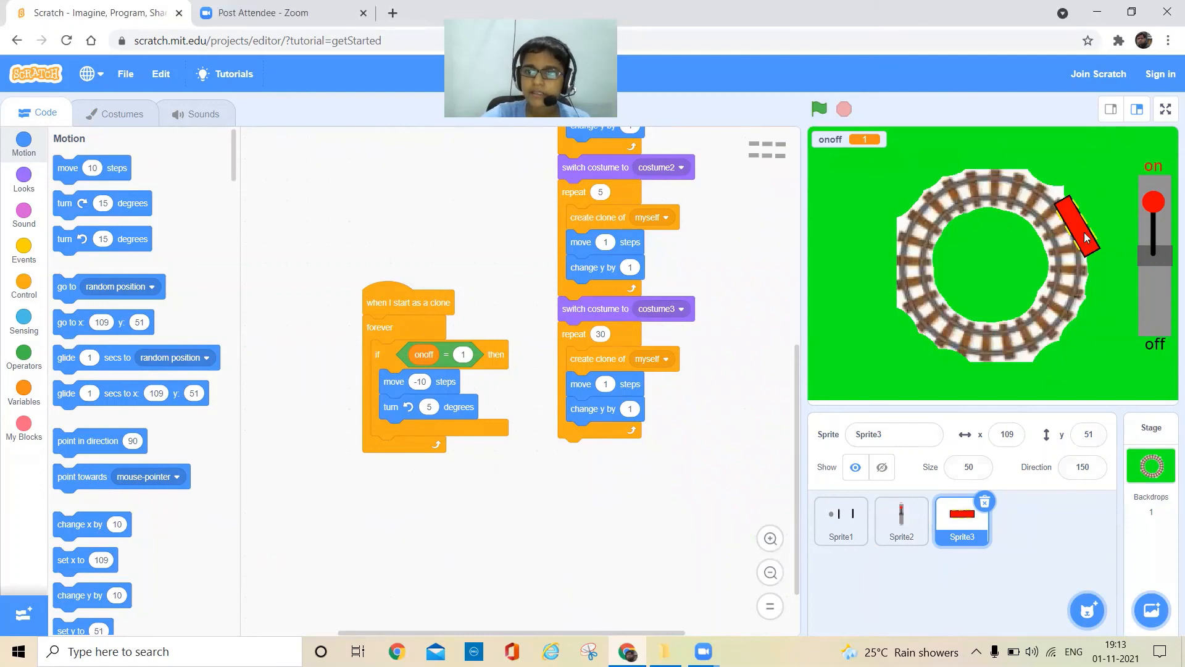
Step: Check the end of Sprite1's green flag script, then open Sprite3 and place it before Sprite2 in the sprite list
click(845, 521)
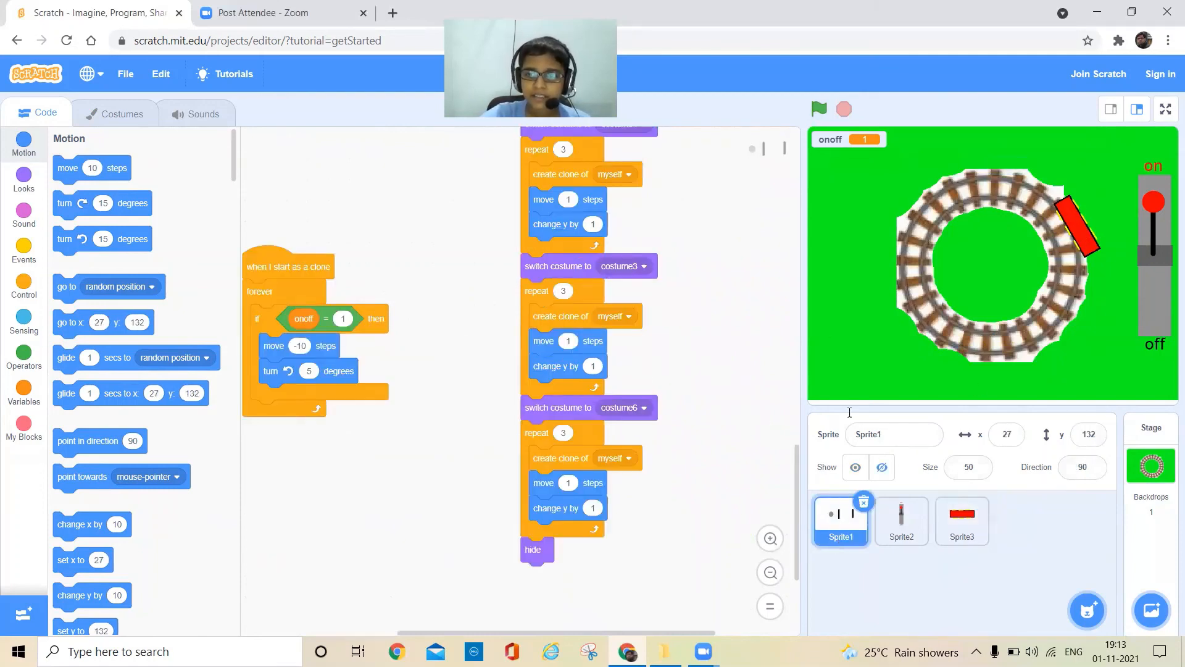
drag(496, 400, 517, 398)
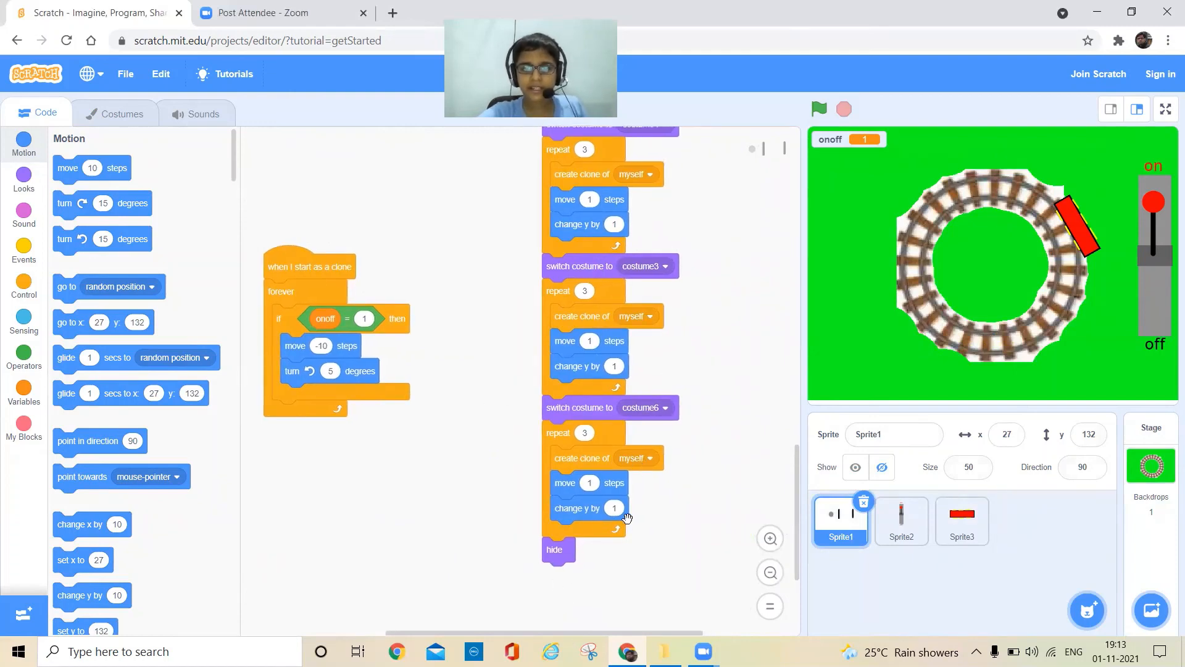
click(961, 527)
drag(960, 536, 911, 535)
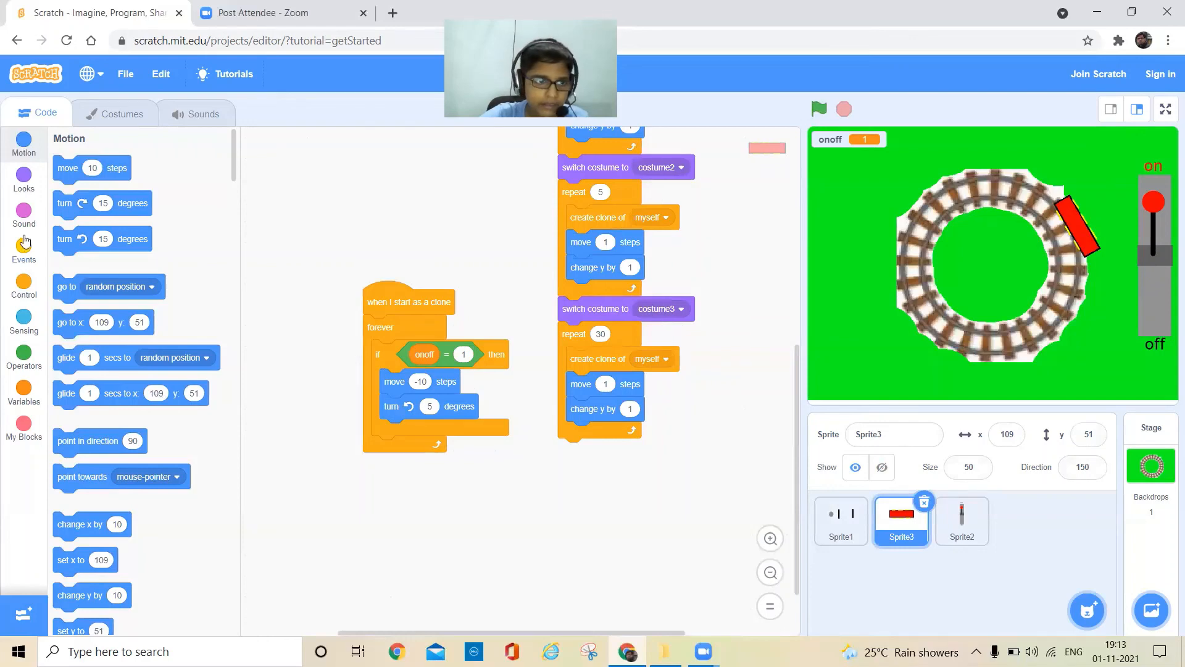
Step: Add a hide block at the end of Sprite3's green flag script and a show block after point in direction 150
click(21, 186)
scroll(154, 494, down, 5)
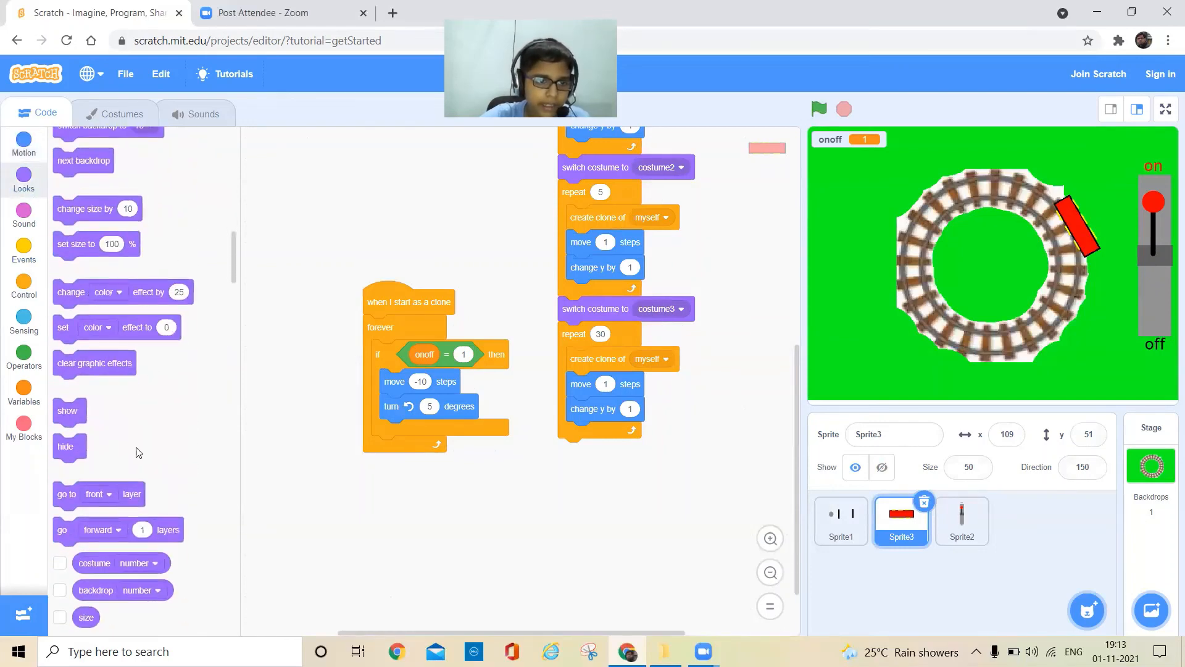
drag(66, 447, 578, 458)
scroll(563, 259, up, 5)
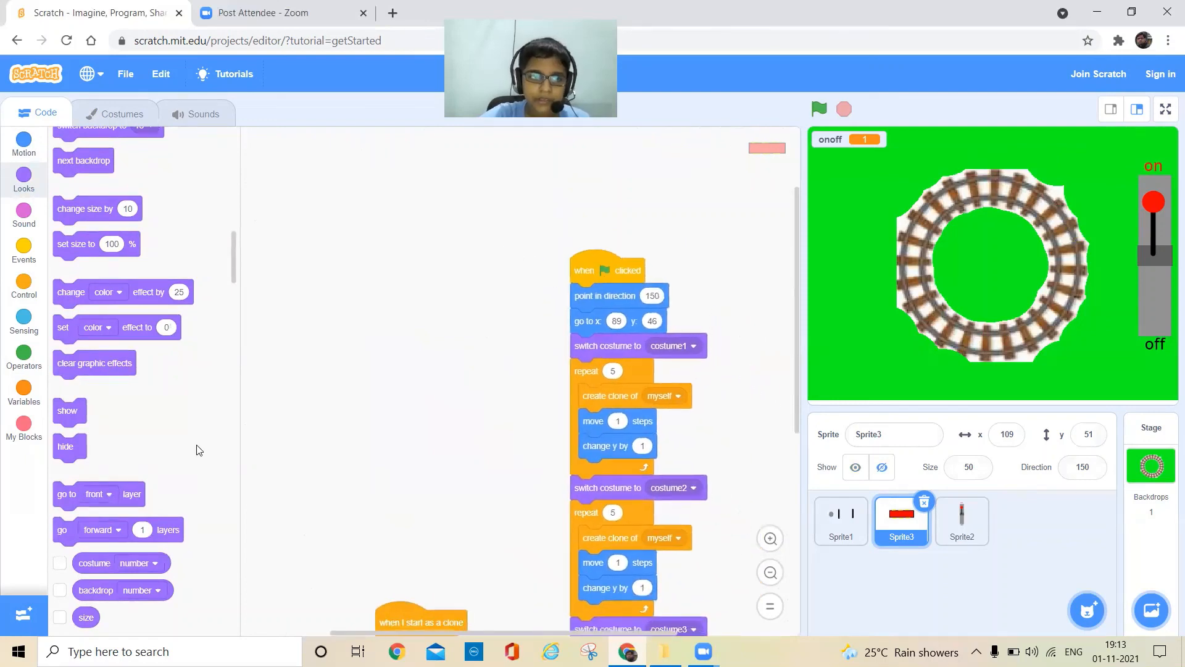
drag(69, 412, 587, 334)
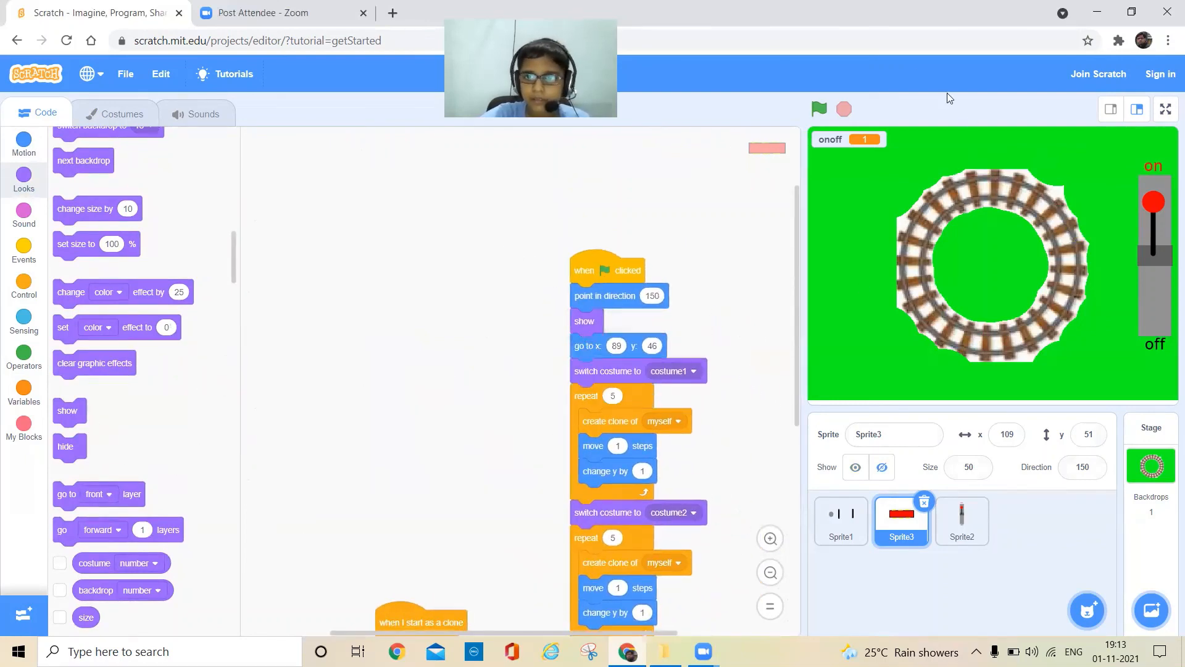
Step: Run the project with the lever on to watch the engine and single carriage circle the track, and stop it
click(819, 108)
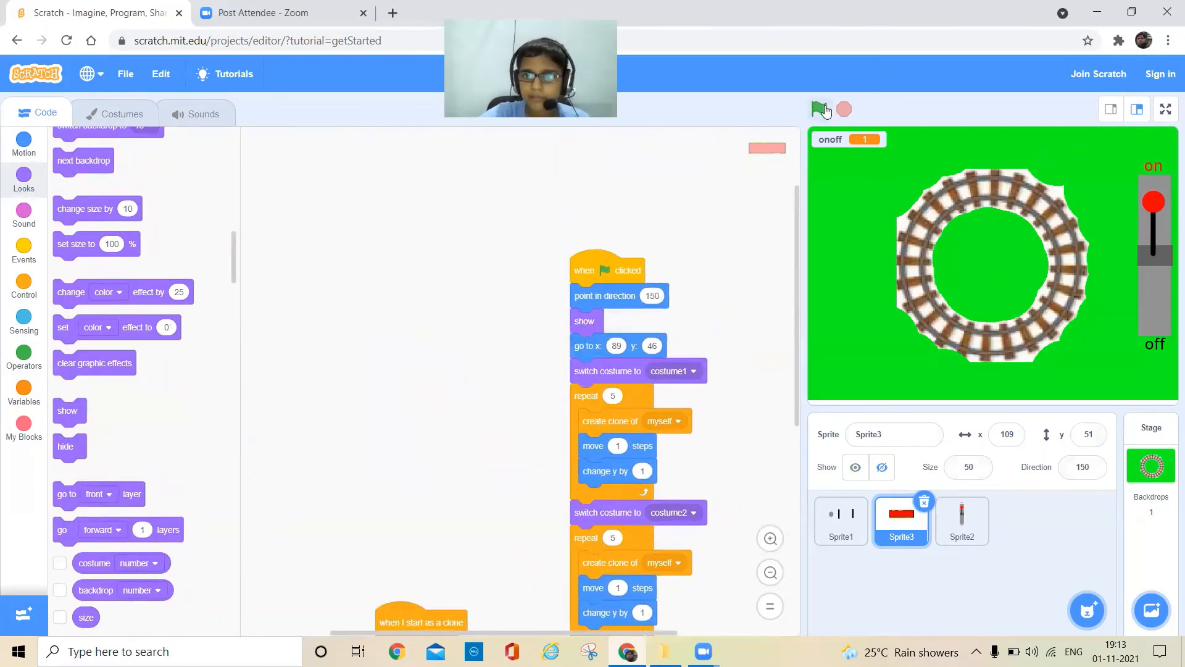
click(1156, 212)
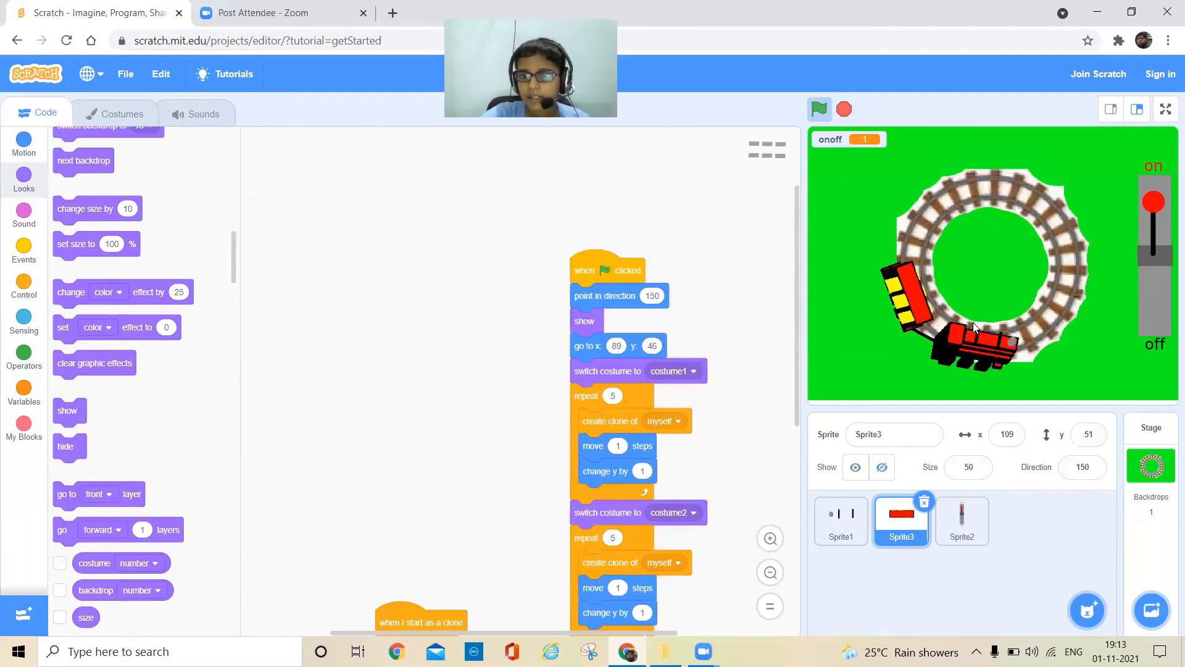
click(844, 109)
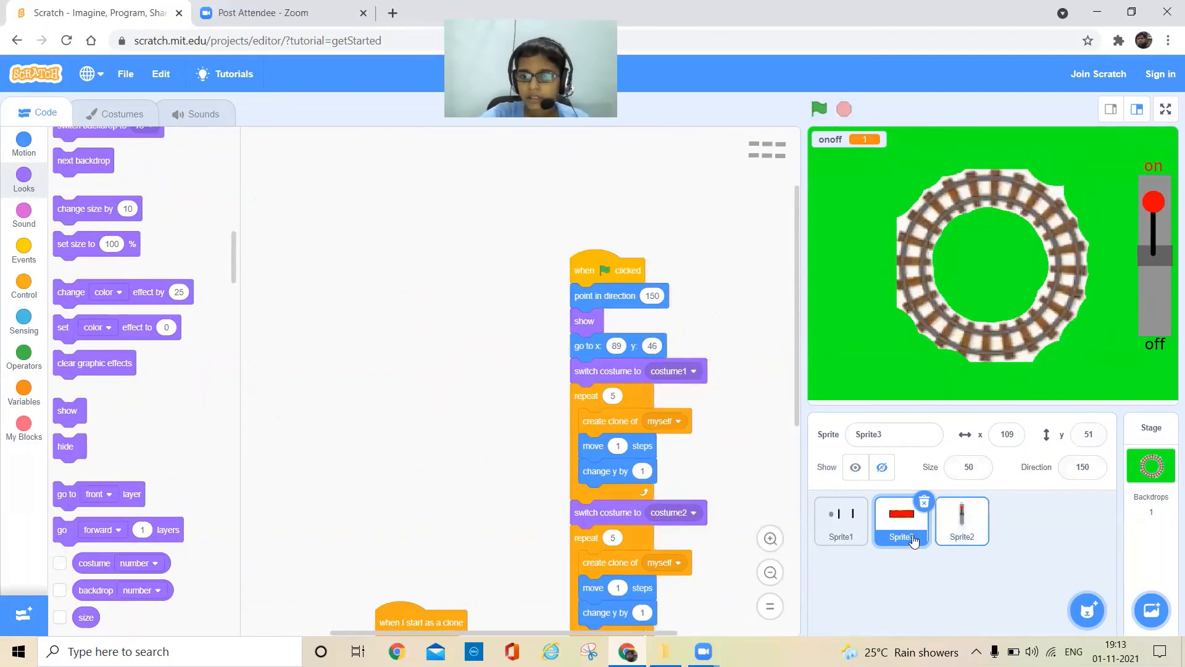
Step: Duplicate Sprite3 and place the copy directly after it in the sprite list
right_click(914, 541)
click(916, 547)
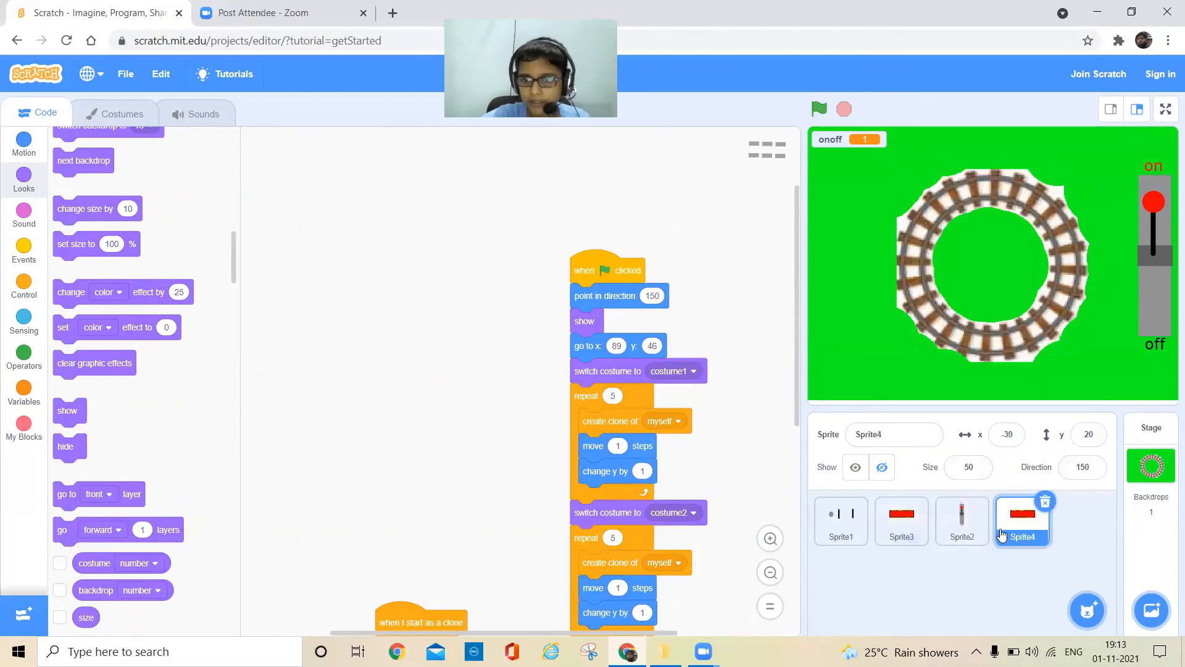
drag(1001, 535, 963, 525)
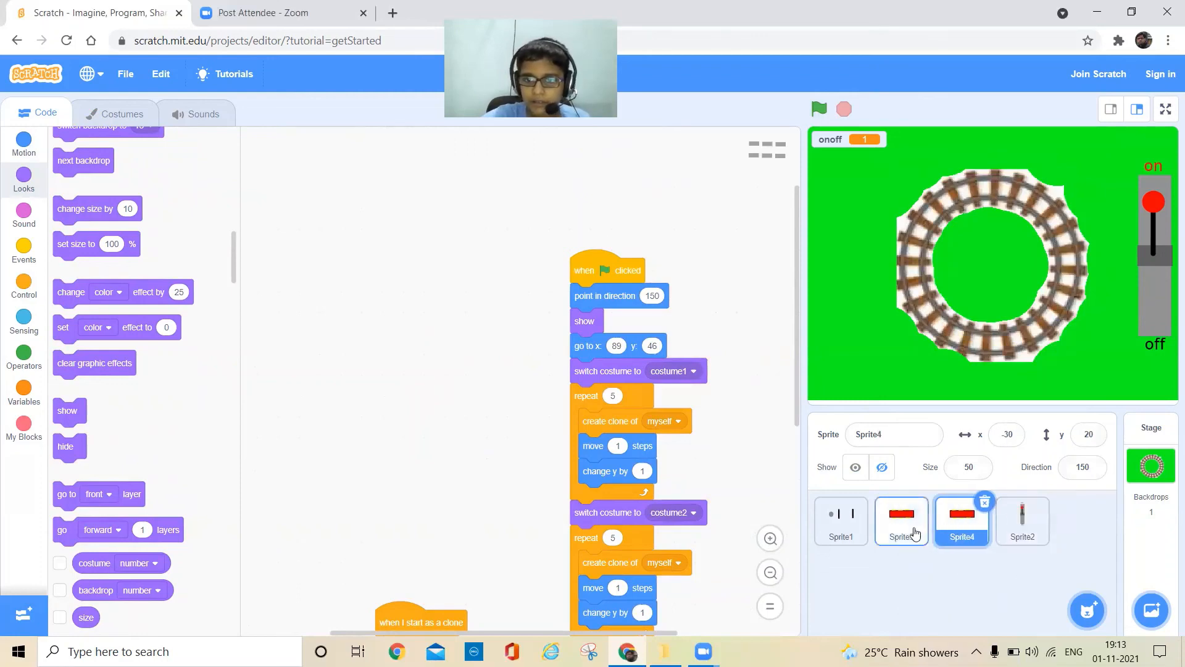
Step: Run Sprite3's start script to display it at its starting position, and make Sprite4 visible on the stage
click(913, 532)
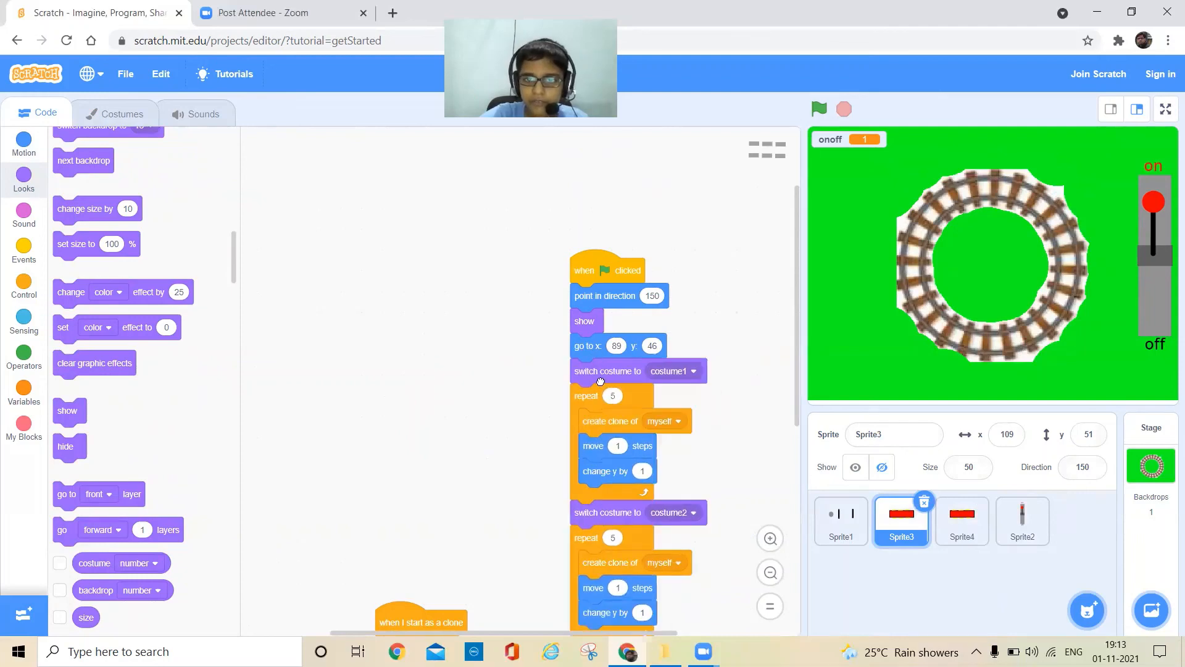
drag(596, 373, 628, 372)
click(613, 262)
click(960, 519)
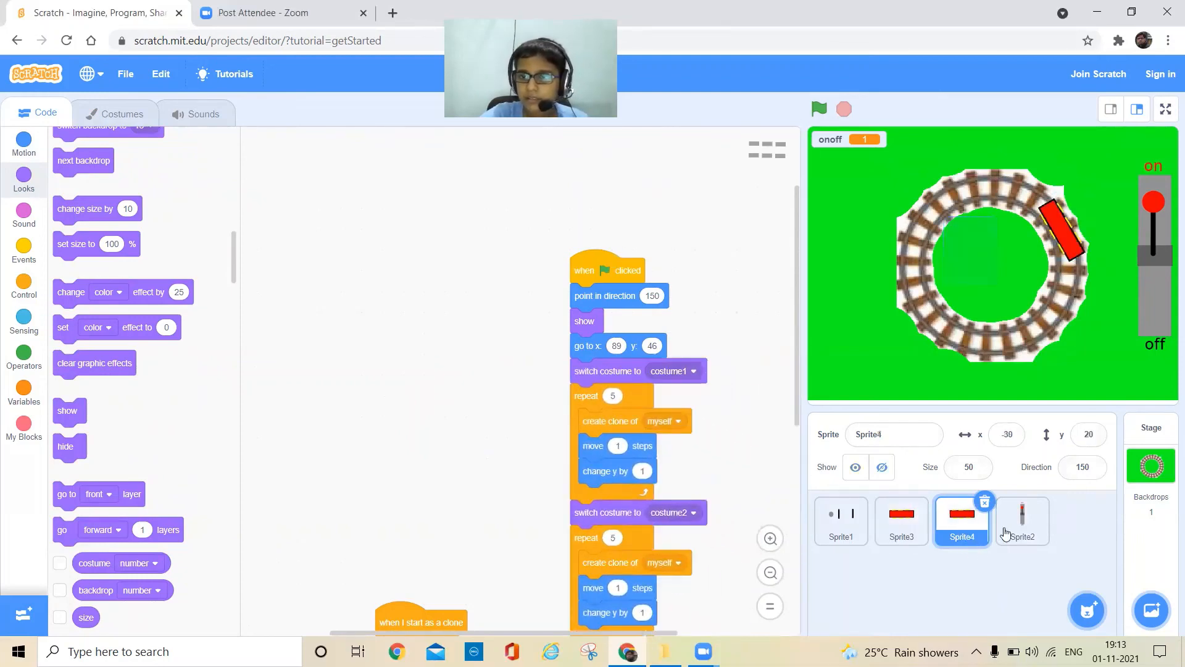
click(848, 470)
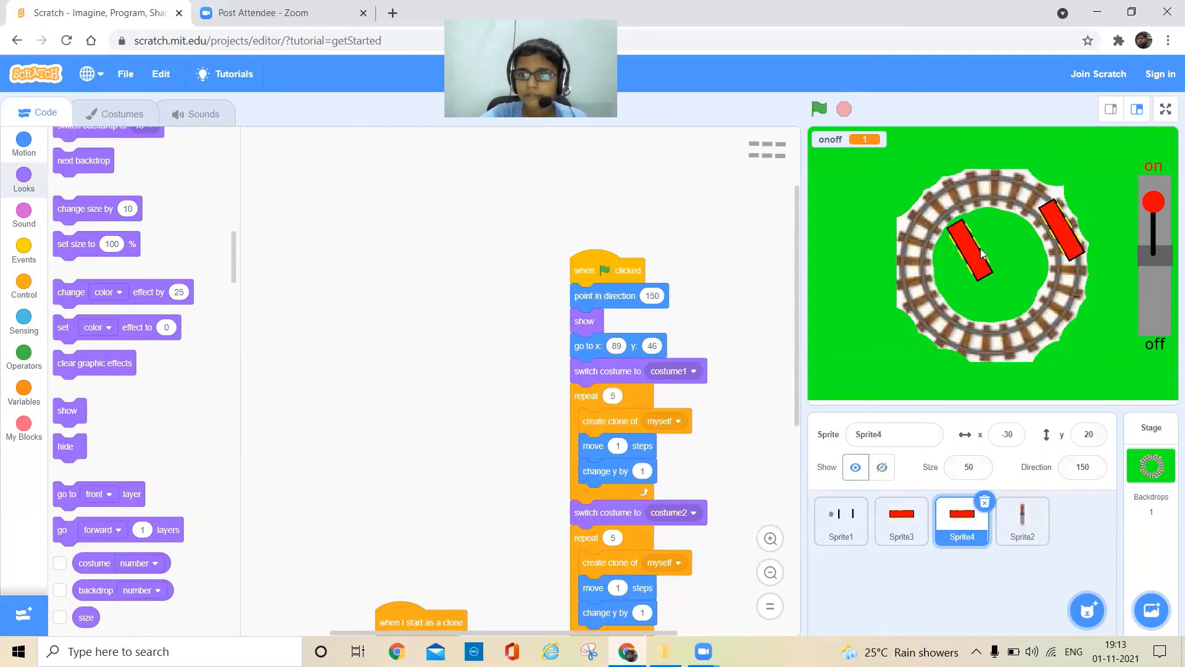
Step: Position Sprite4 on the track behind Sprite3 at about x 81, y -46 and set its direction to -147
drag(982, 253, 1068, 316)
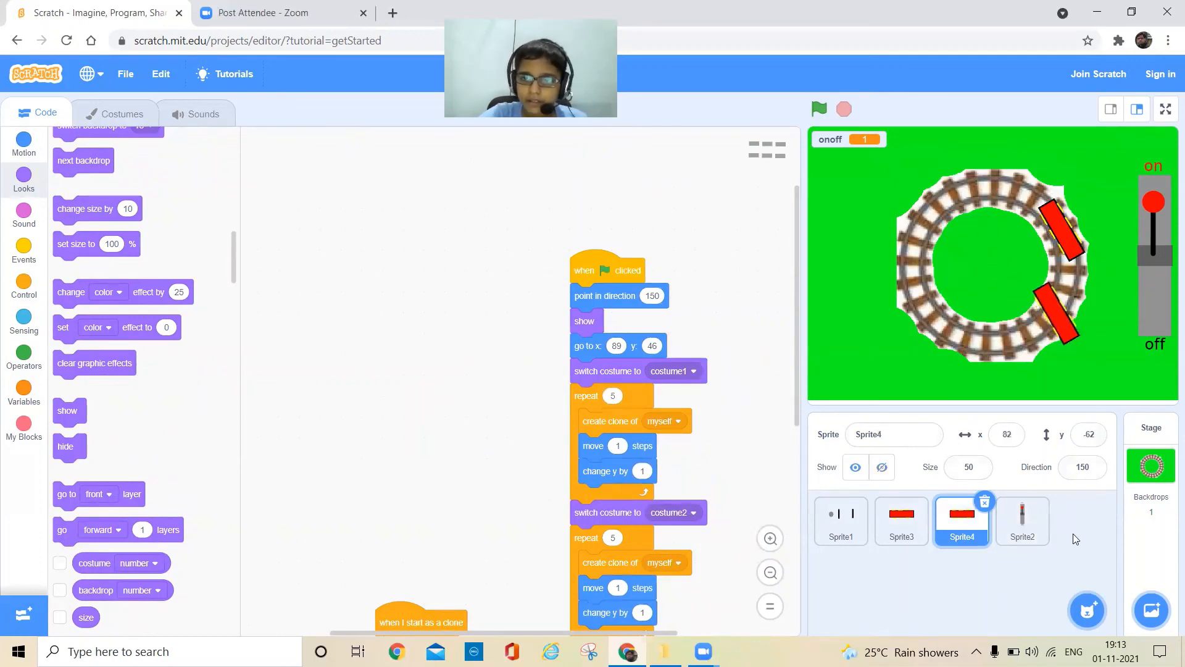
click(1083, 467)
drag(1105, 401, 1061, 402)
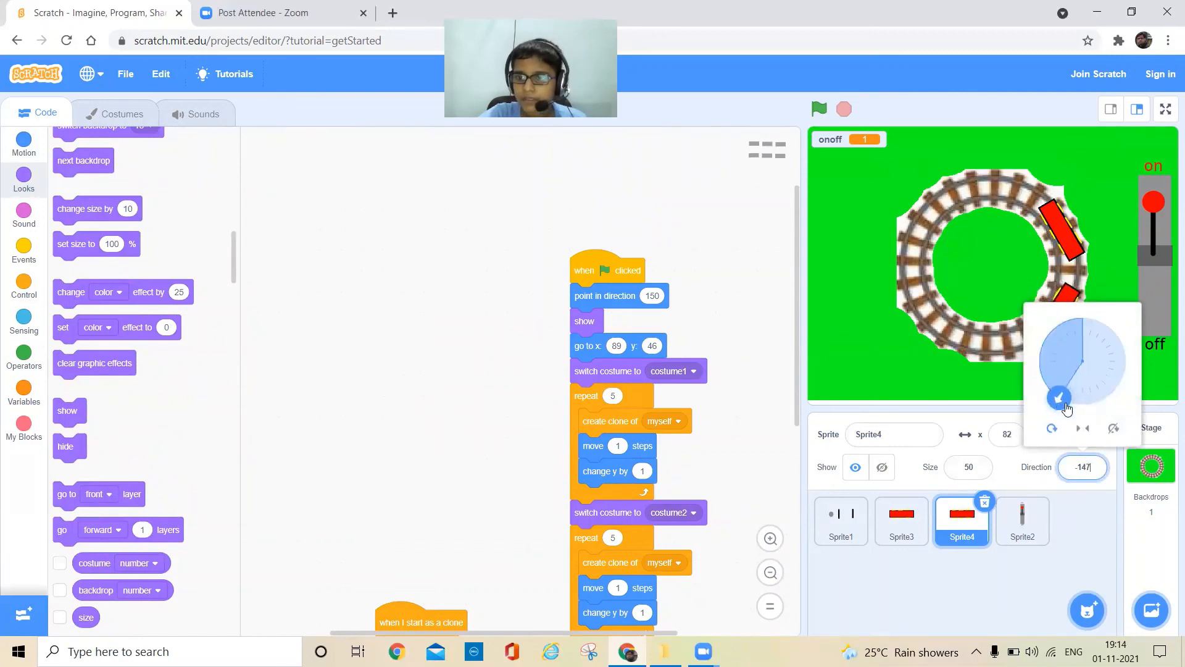
click(890, 377)
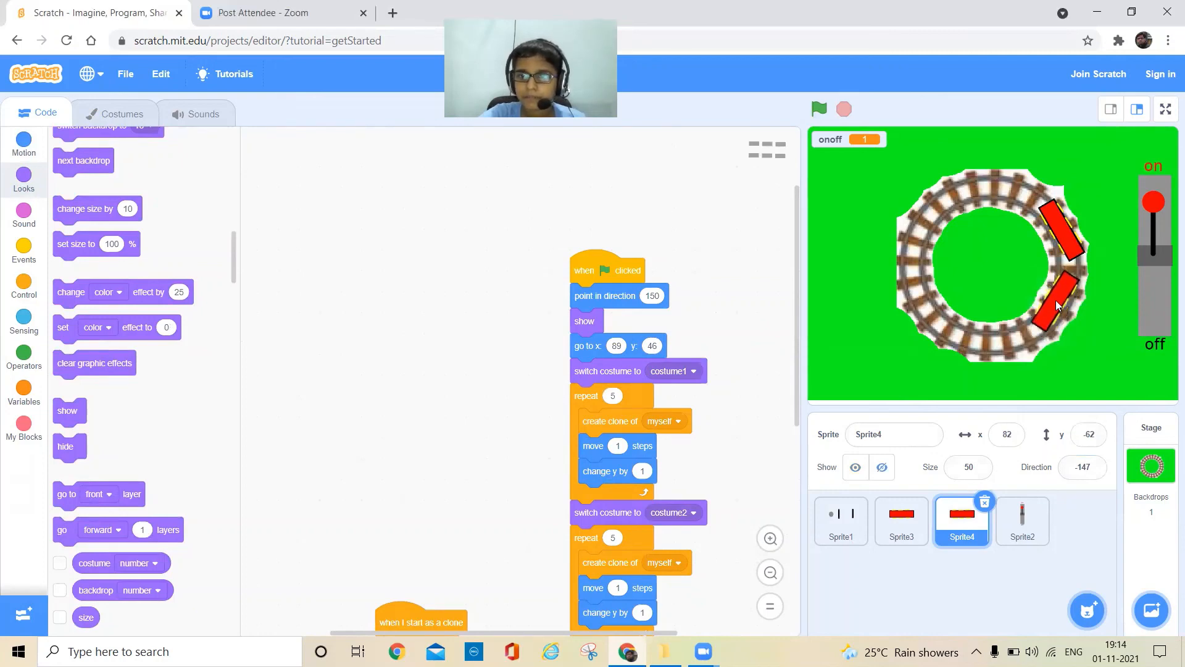
Step: Delete the copied go to block from Sprite4's green flag script, detach its show block, and set point in direction to -147
drag(598, 387, 619, 415)
drag(589, 347, 71, 350)
drag(583, 320, 679, 340)
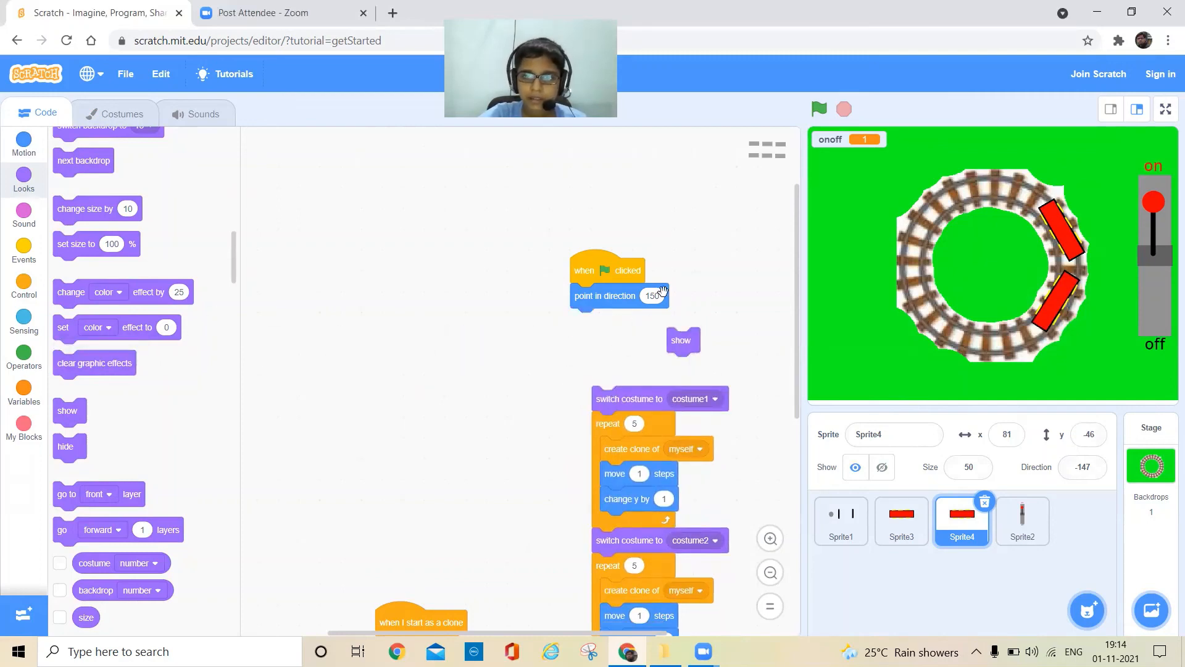
click(656, 295)
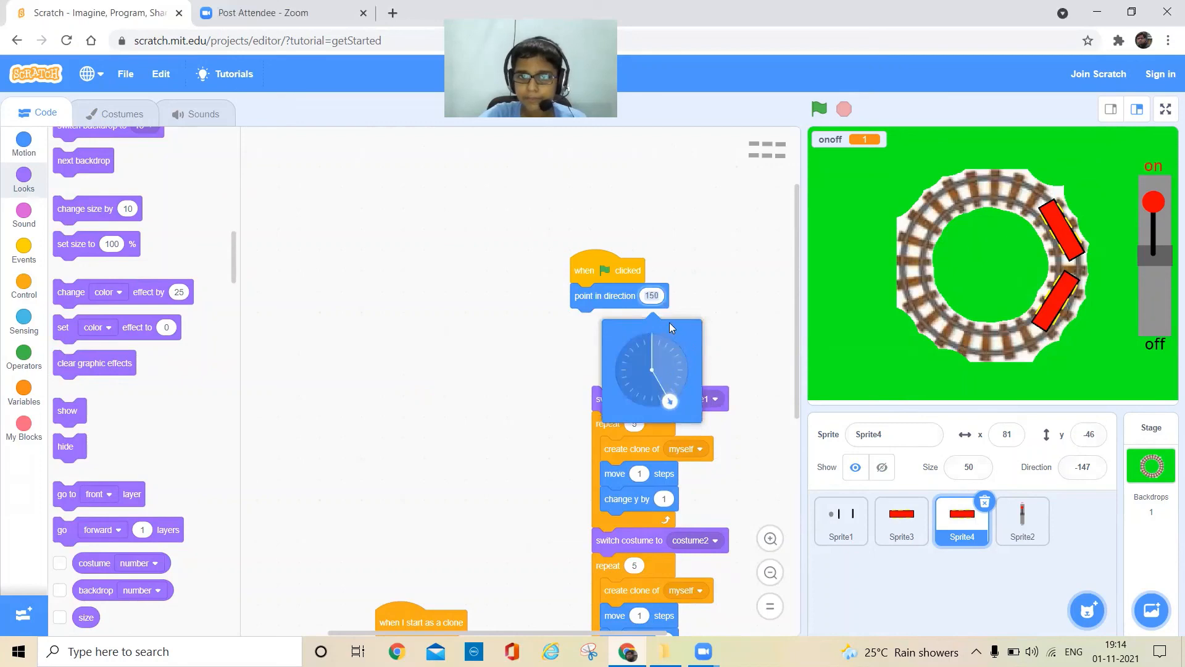
text(-)
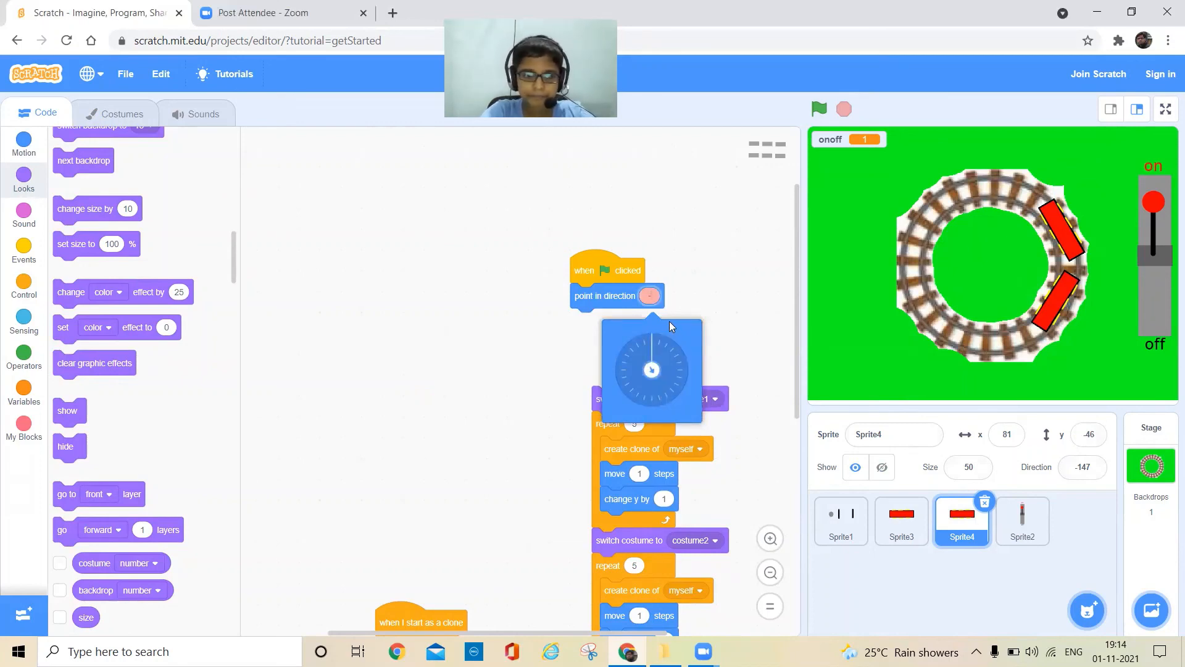
text(14)
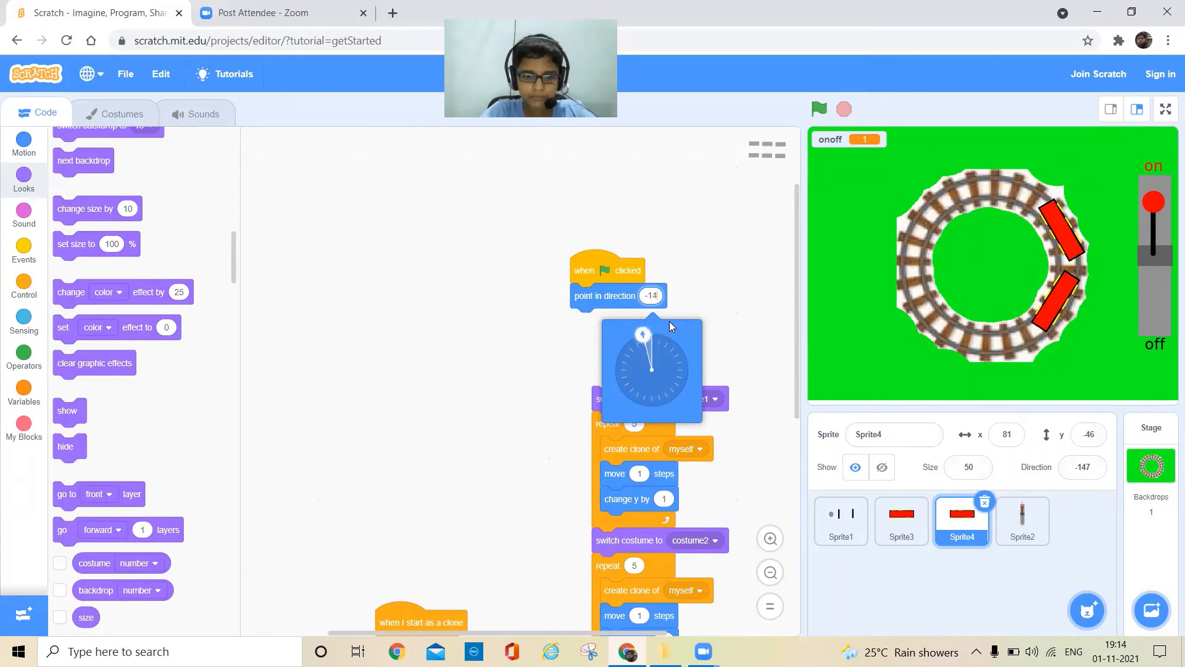
text(7)
click(734, 299)
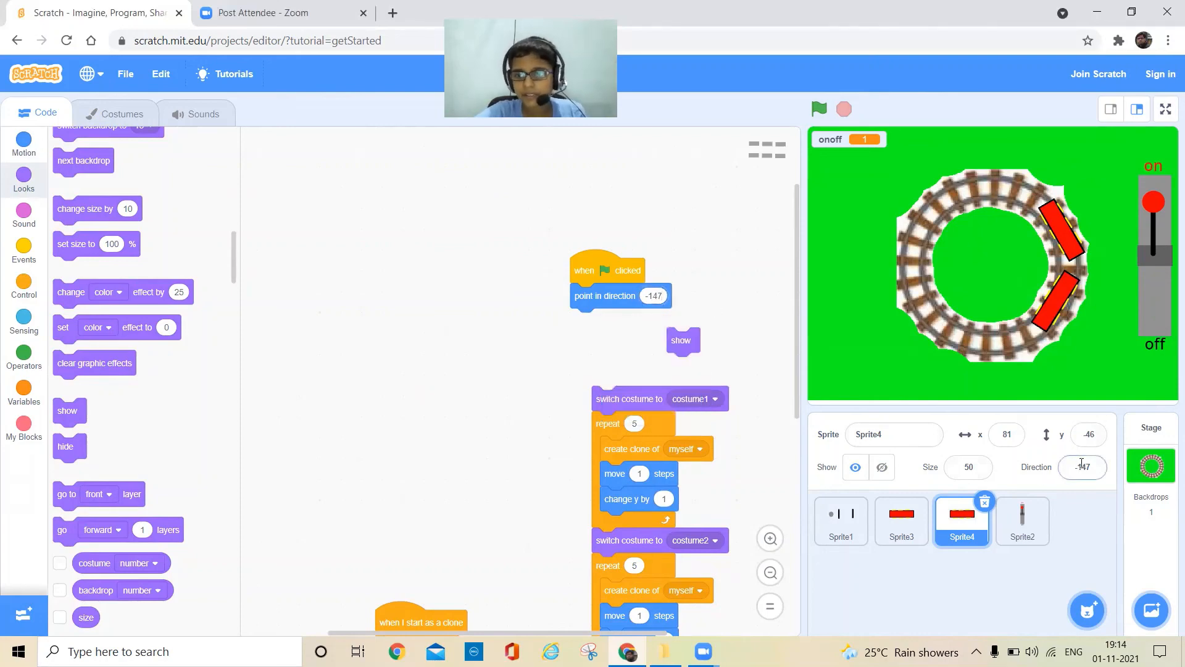
Step: Reattach show, add go to x: 81 y: -46 joined to Sprite4's costume1 stack, and run the project with the lever on
drag(677, 340, 581, 321)
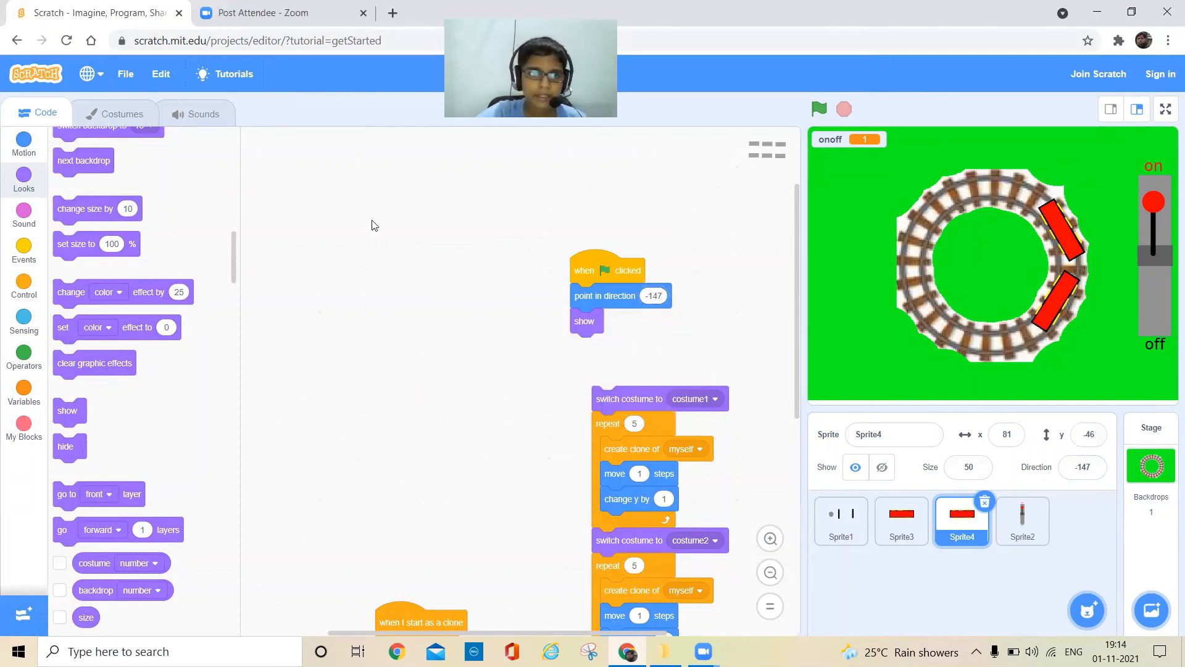
click(29, 155)
drag(70, 326, 590, 368)
click(820, 109)
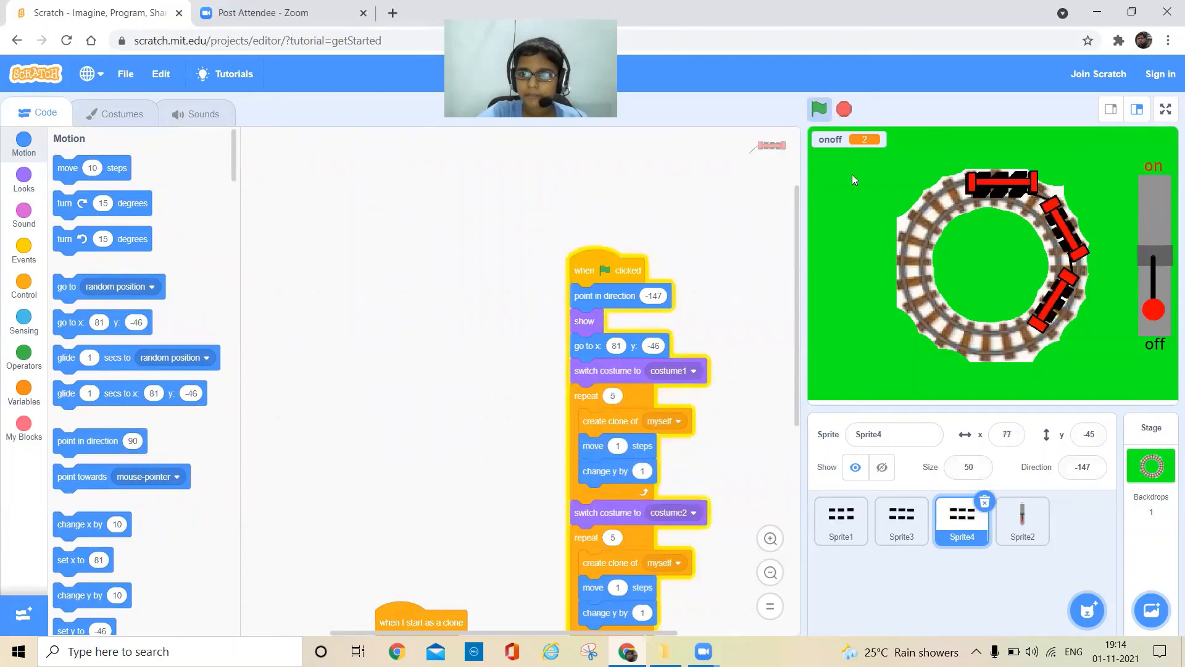
click(1152, 227)
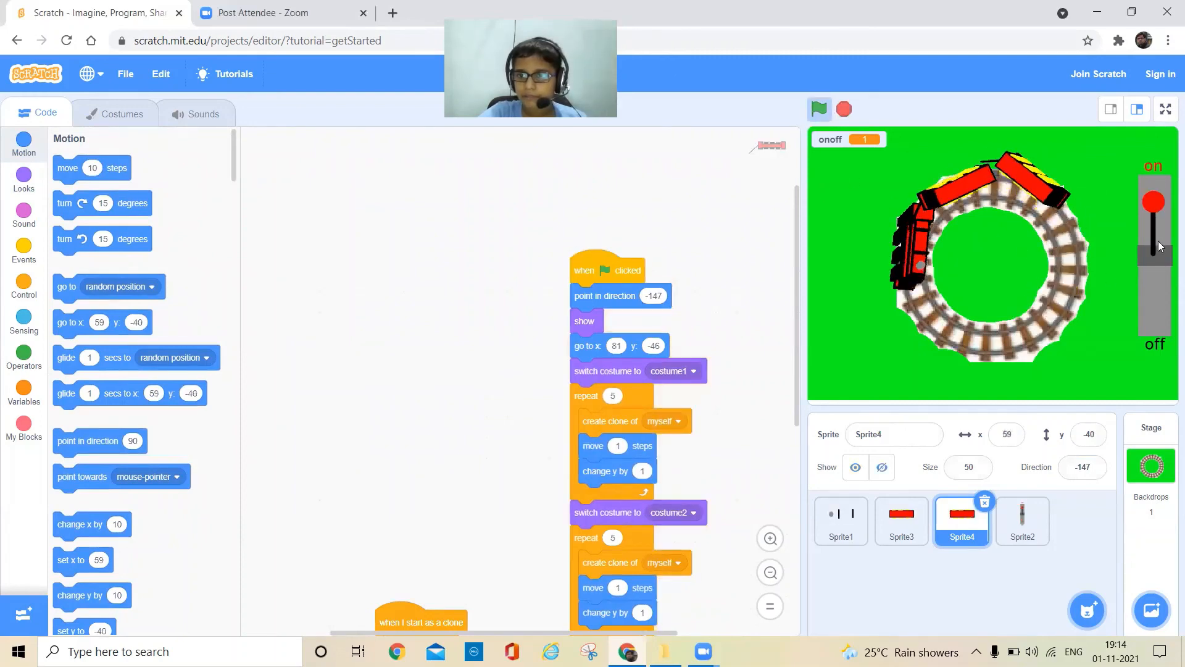